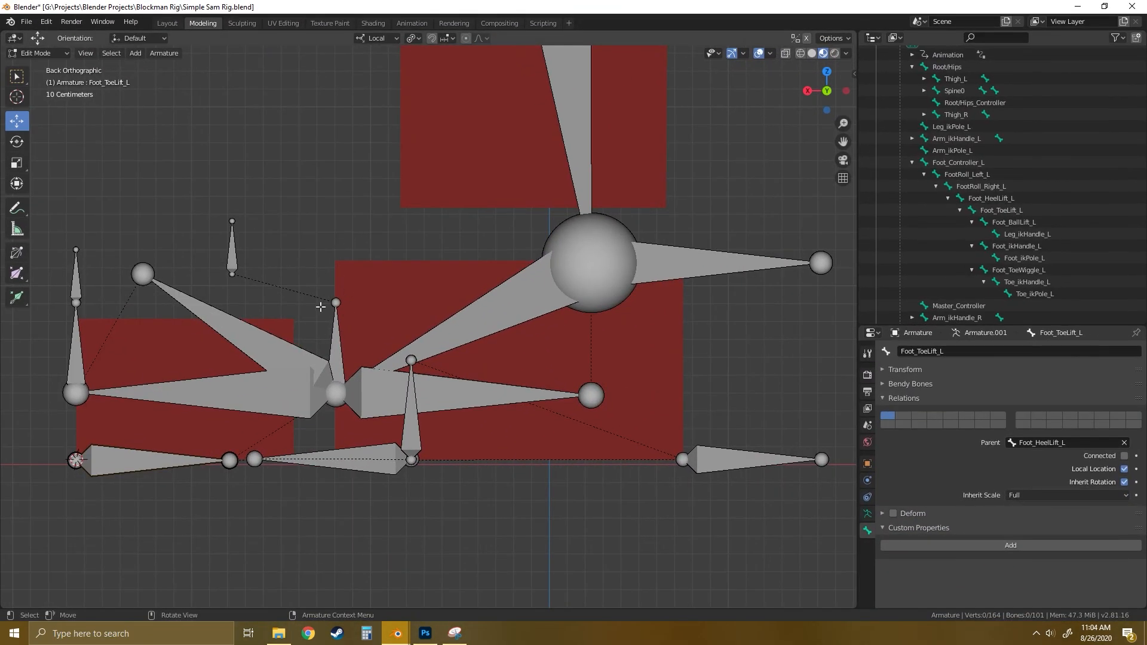
Examine the left leg's deform bones and ankle handle by selecting Foot_L, the shin bone, Leg_ikHandle_L and Toe_L.
middle_click_drag(448, 312, 509, 322)
middle_click_drag(382, 317, 443, 340)
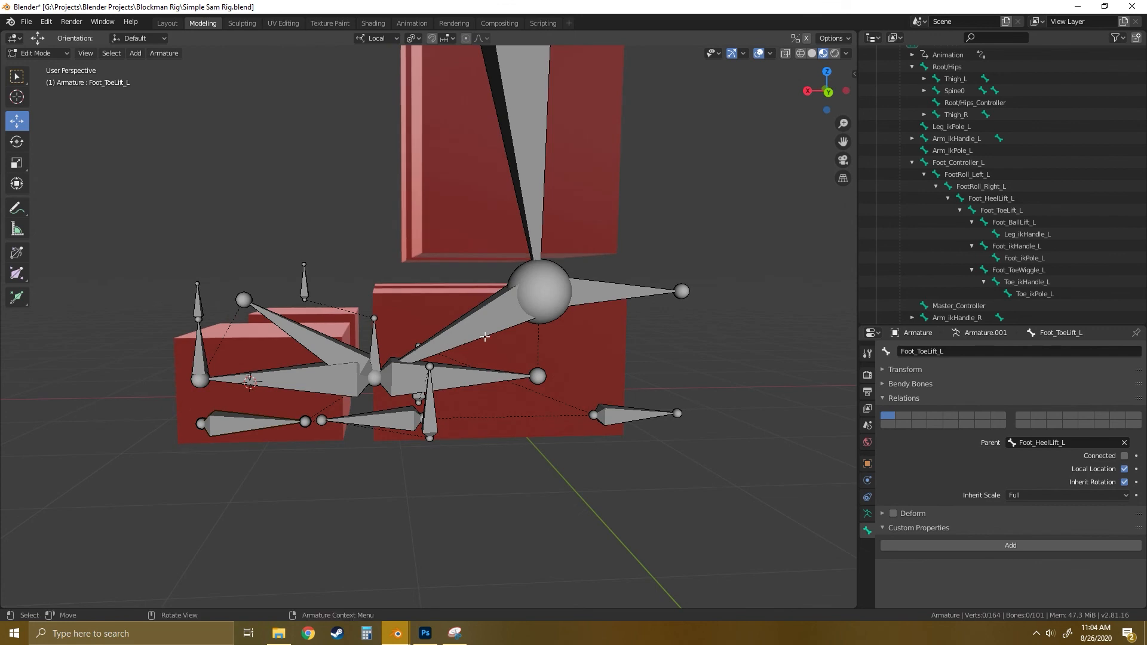
left_click(499, 307)
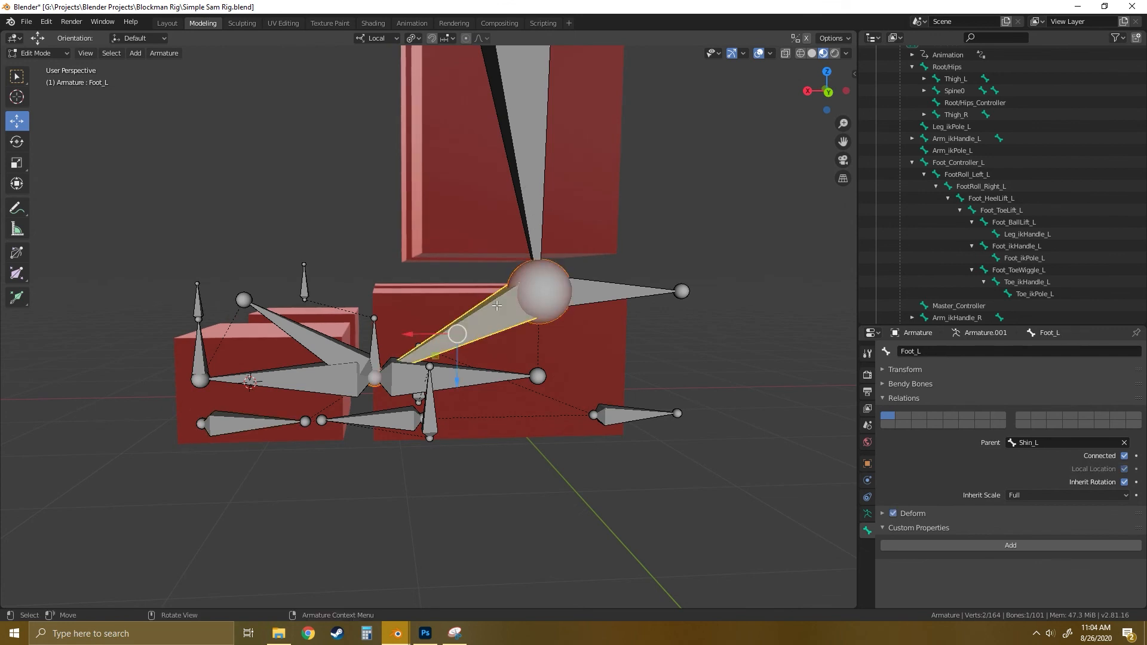
left_click(524, 145)
left_click(601, 294)
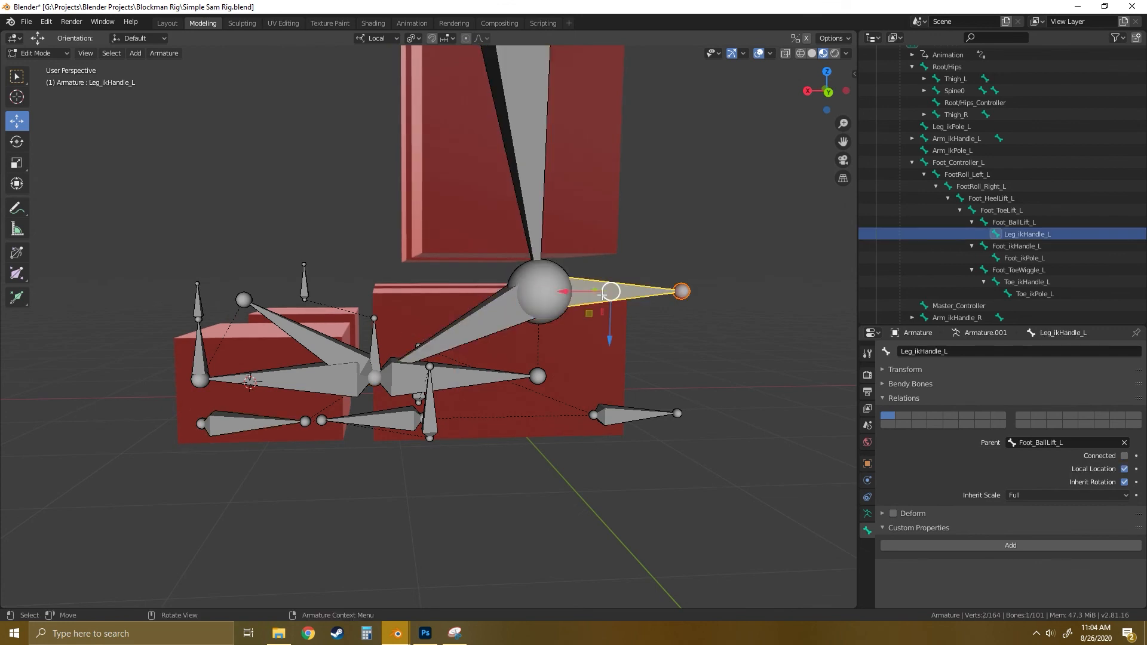
left_click(487, 325)
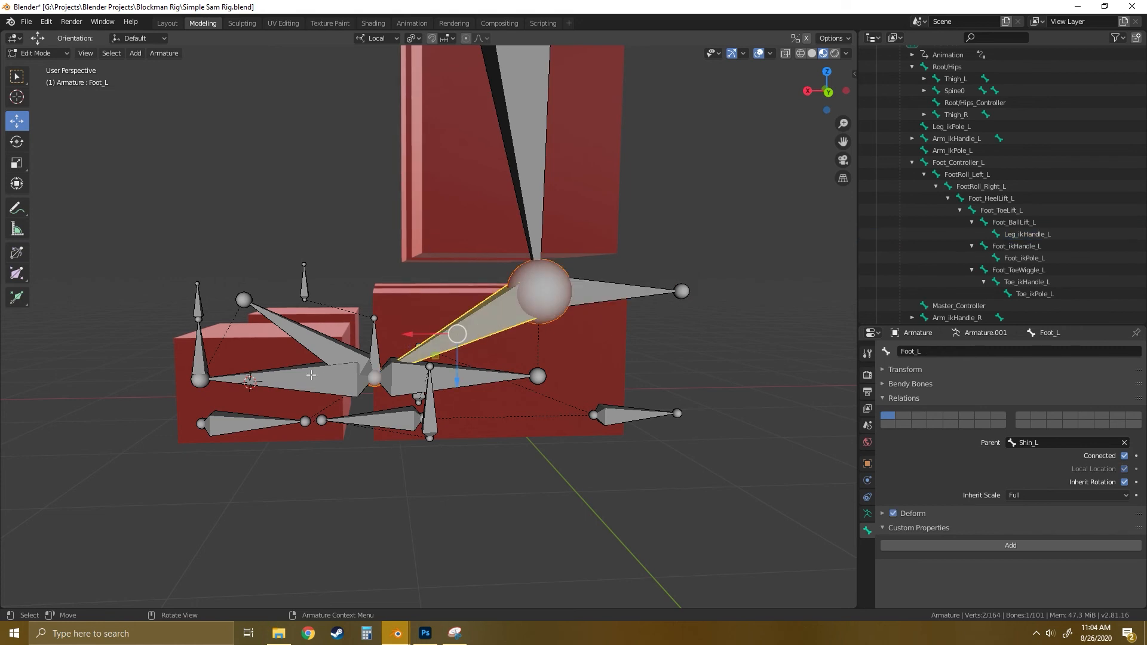
left_click(310, 374)
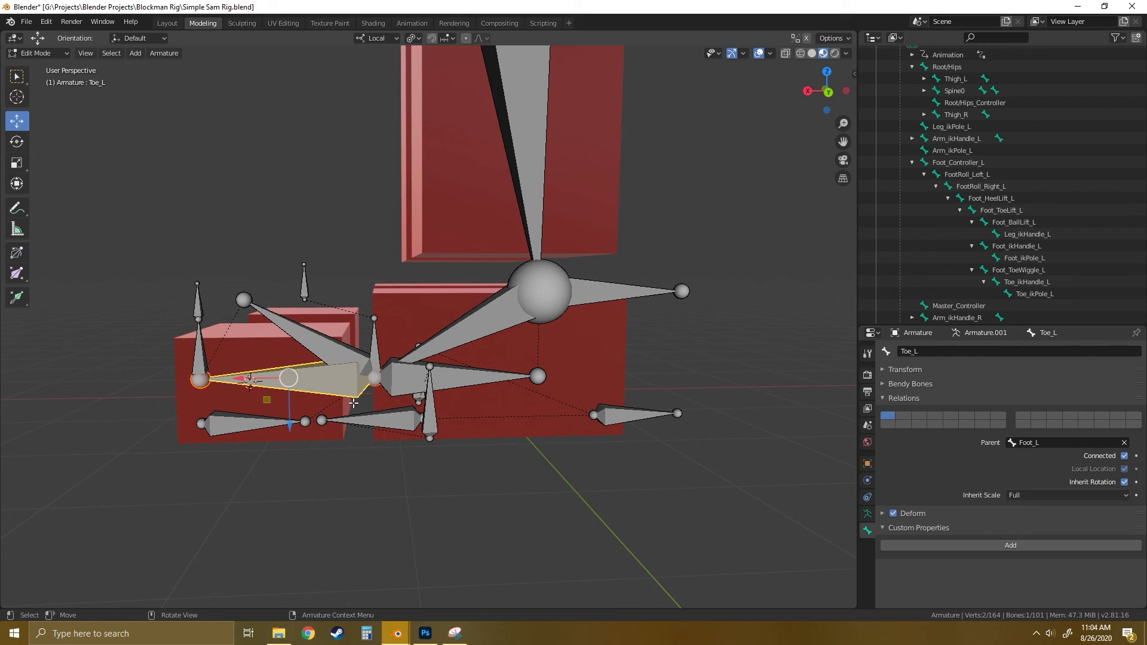
Inspect the reverse-foot bones FootRoll_Left_L, FootRoll_Right_L, Foot_HeelLift_L and Foot_ToeLift_L, plus Foot_Controller_L, with their parents.
middle_click_drag(376, 434, 297, 461)
left_click(316, 420)
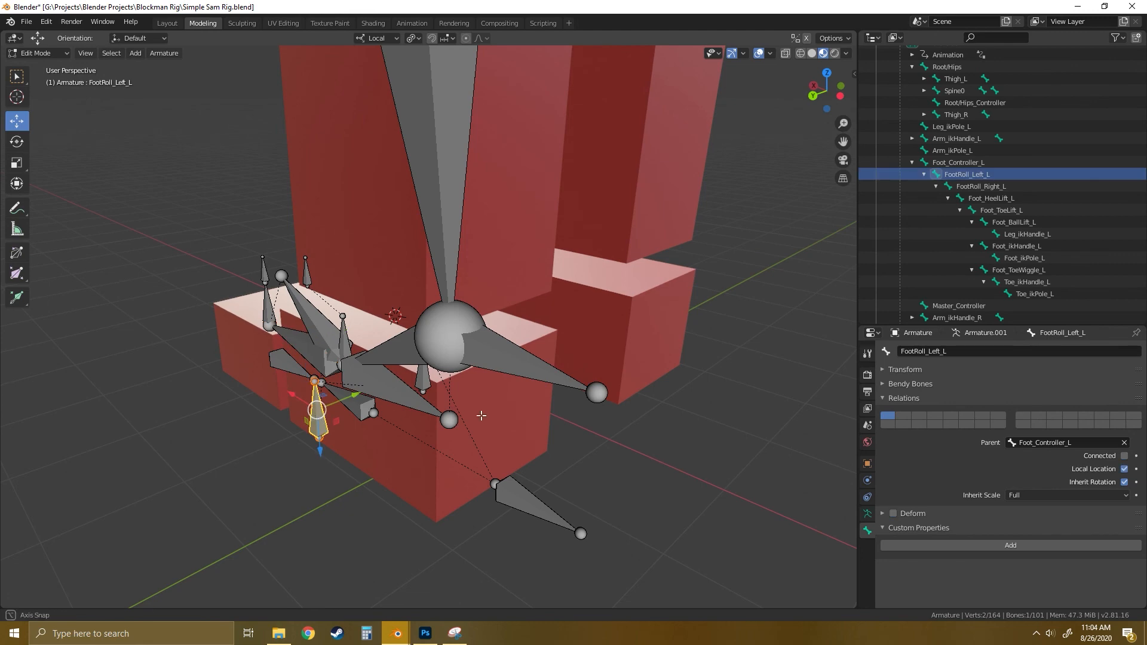
middle_click_drag(316, 420, 359, 411)
left_click(432, 376)
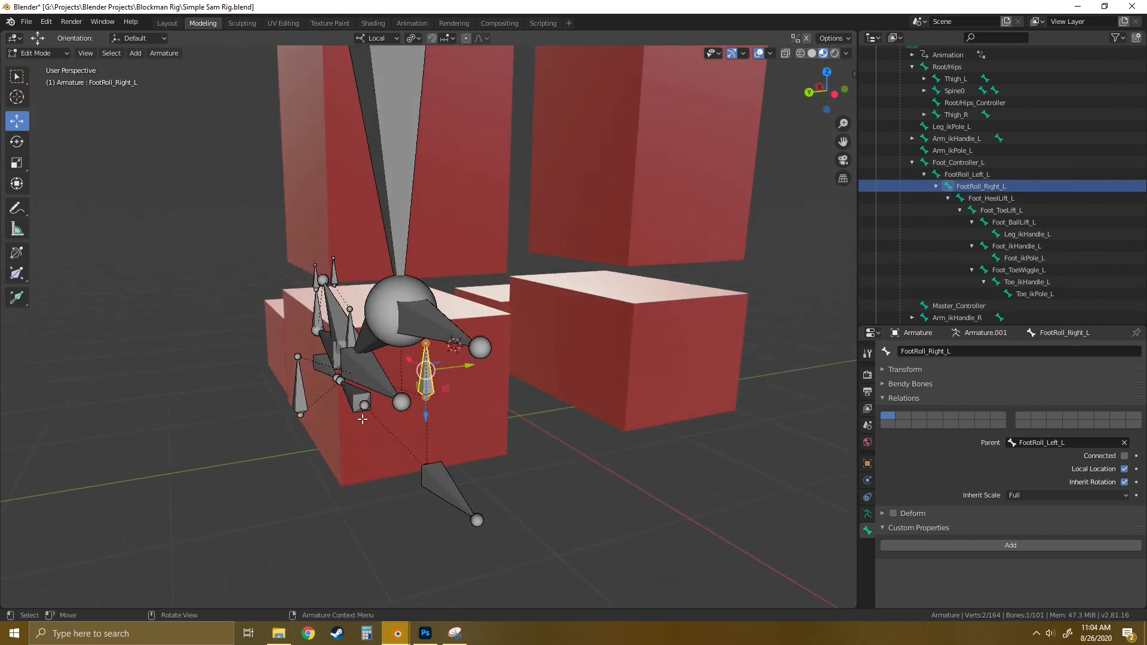
left_click(438, 502)
middle_click_drag(437, 502, 543, 437)
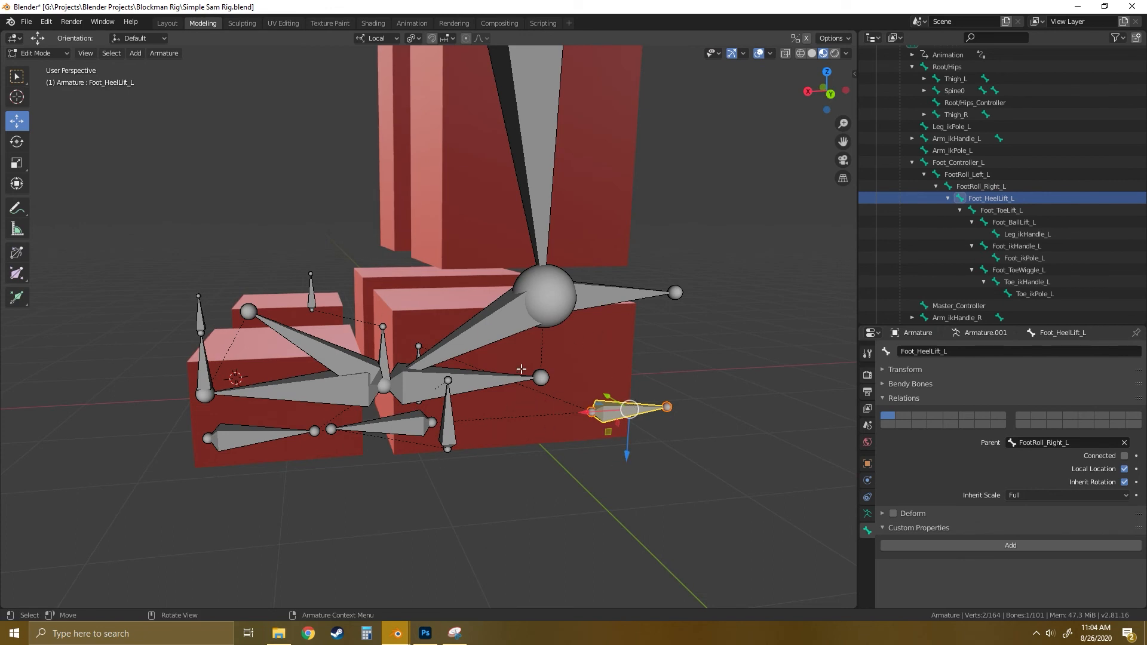
left_click(242, 438)
middle_click_drag(242, 459, 264, 460)
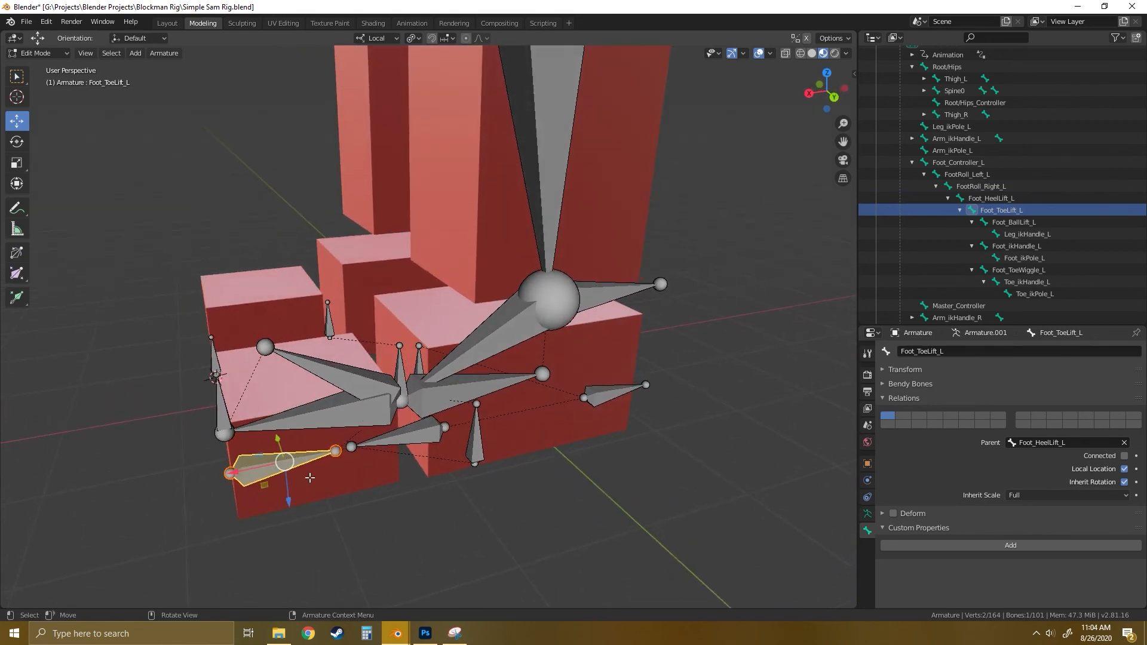
middle_click_drag(281, 472, 358, 386)
left_click(404, 424)
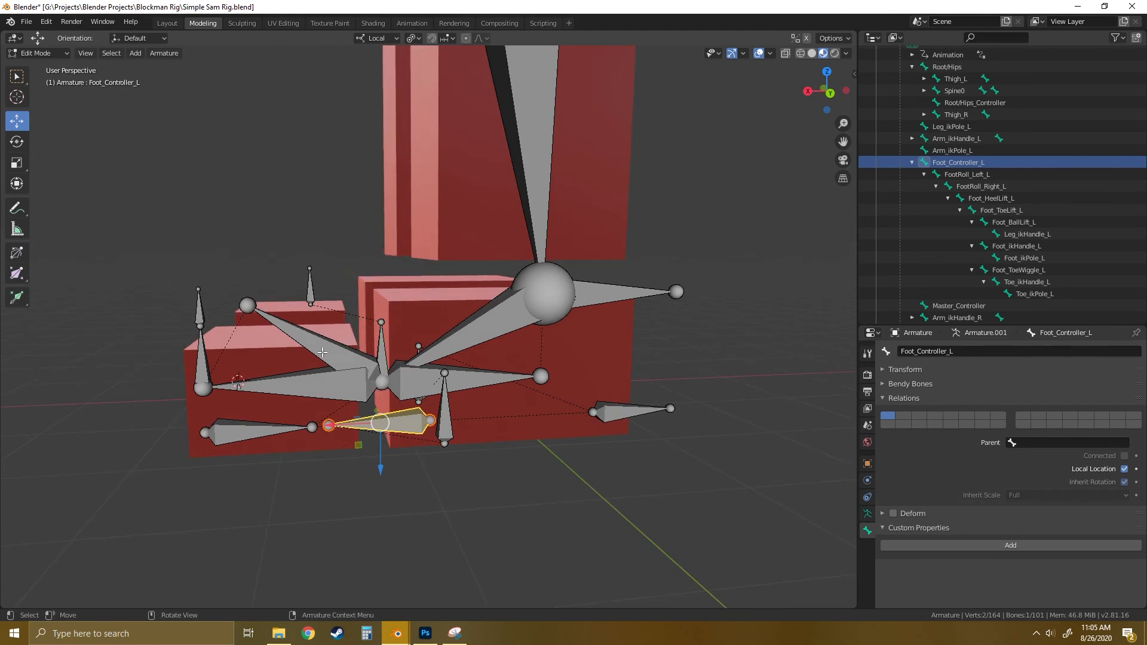
Inspect Foot_ToeWiggle_L, Foot_BallLift_L and the foot and toe IK handle and pole bones, checking each parent.
left_click(321, 352)
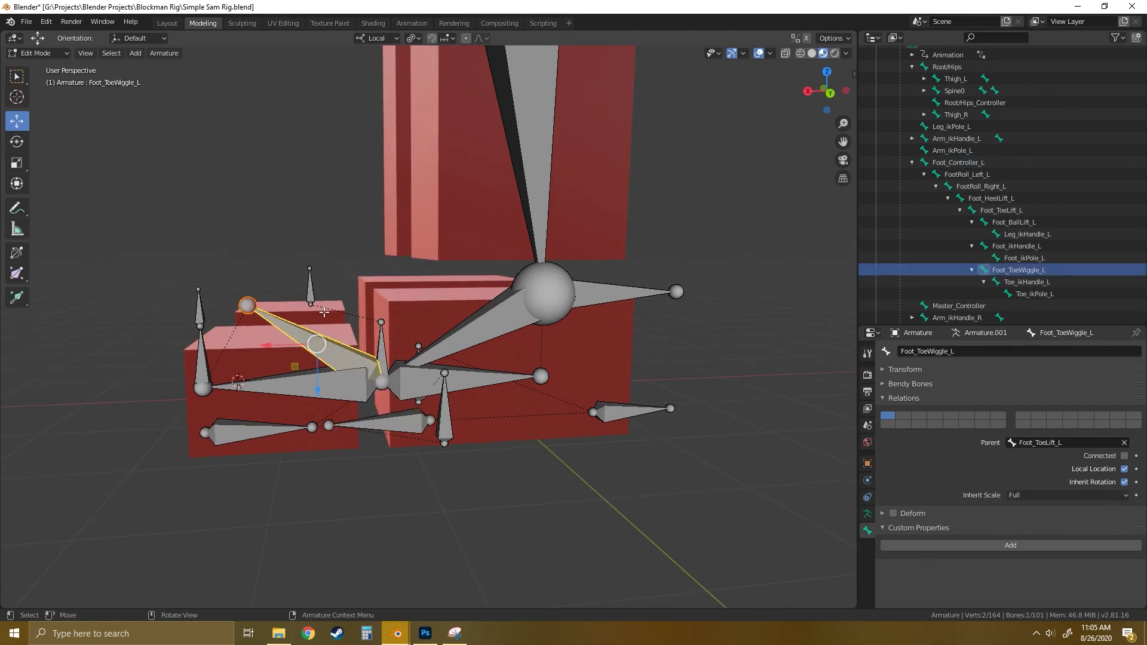
left_click(442, 382)
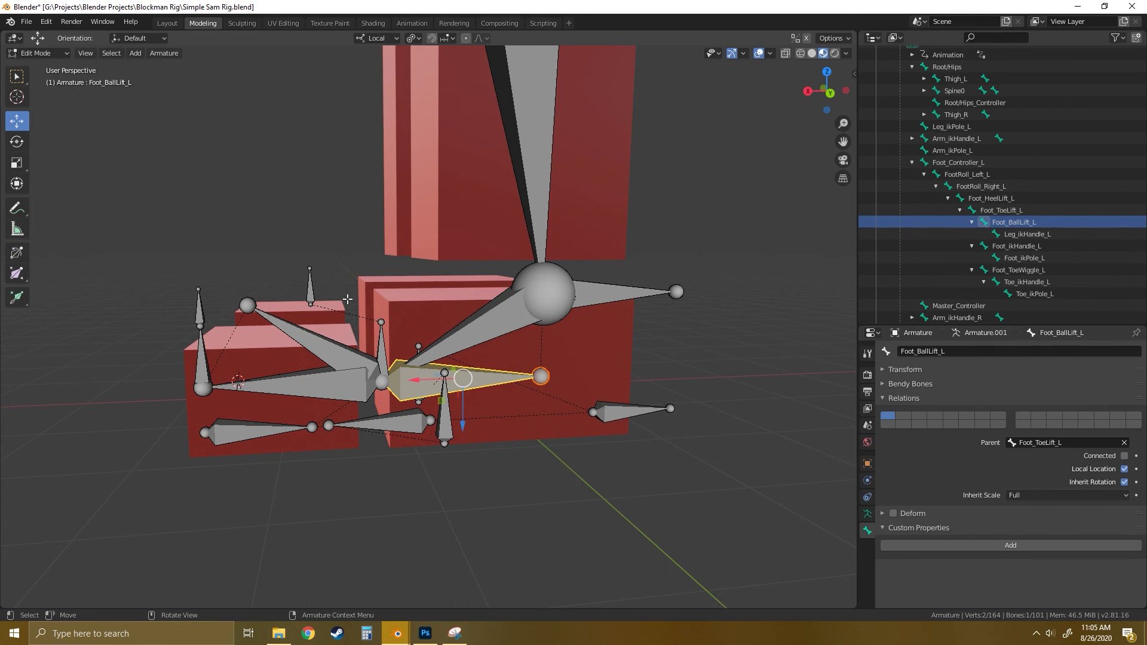
left_click(381, 344)
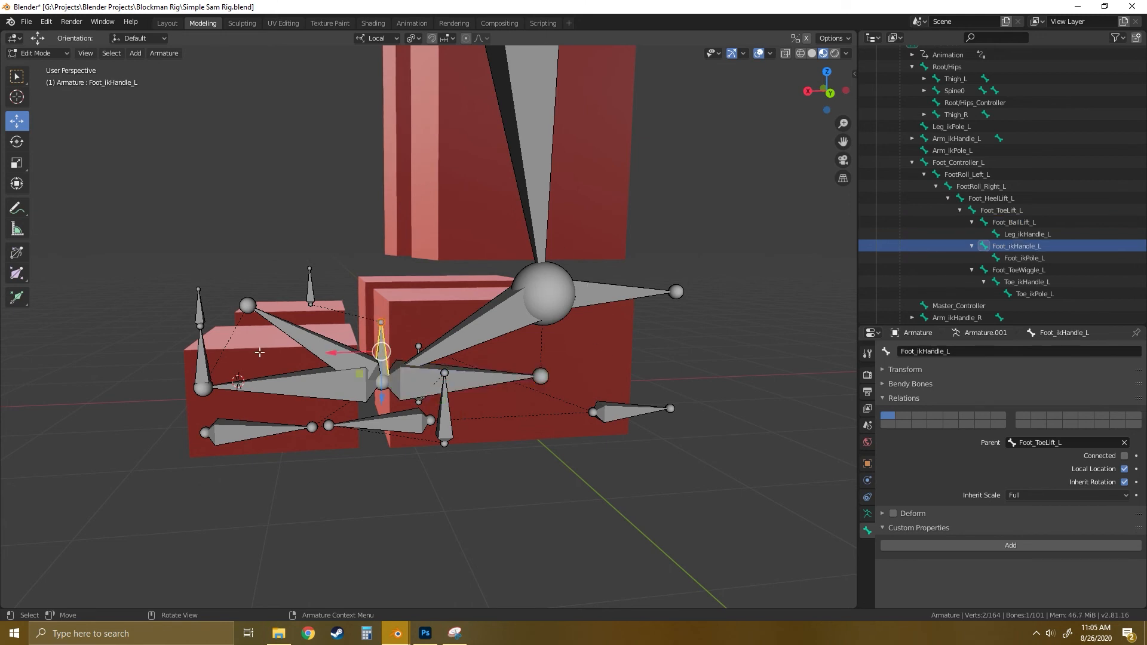
left_click(203, 358, "shift")
left_click(200, 310, "shift")
left_click(311, 288, "shift")
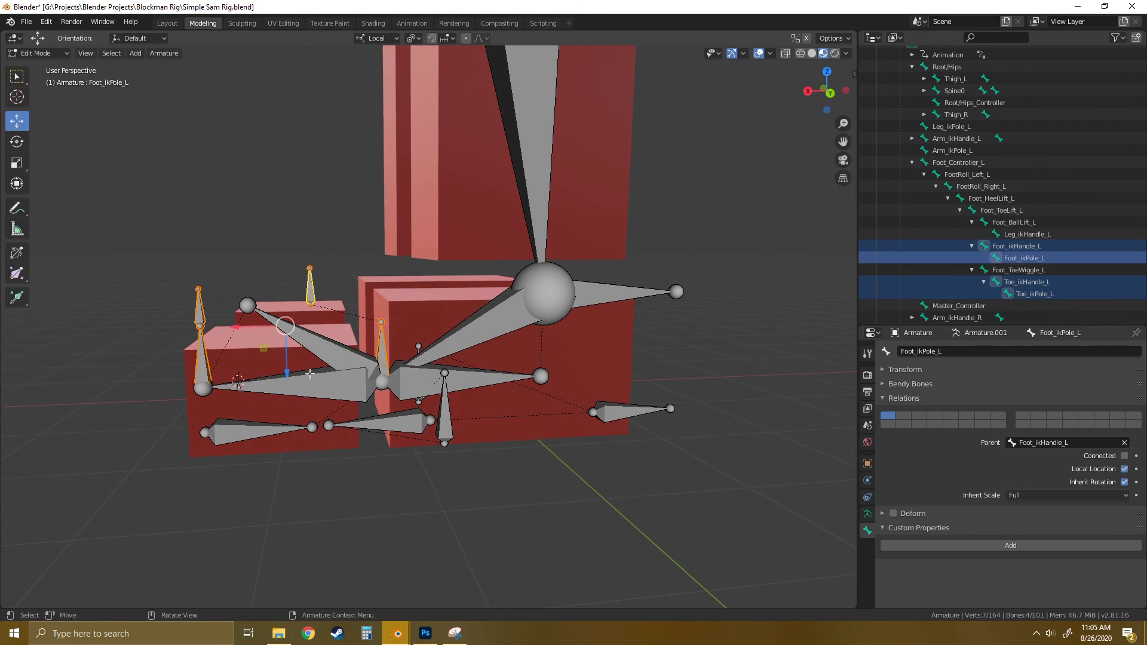
left_click(381, 351)
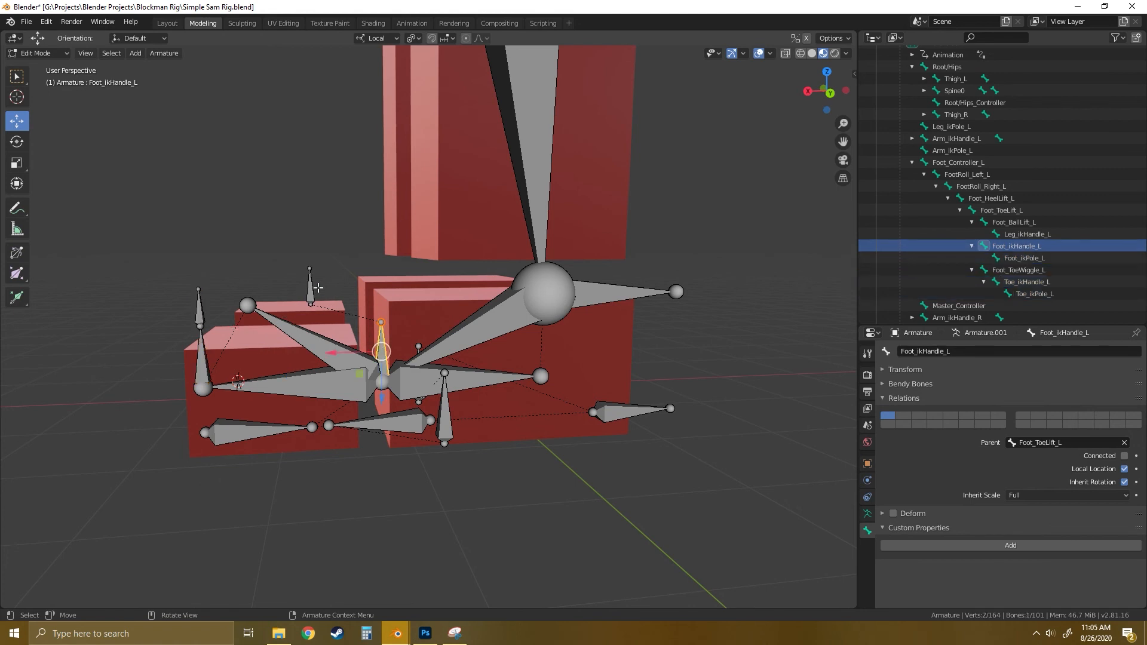
left_click(311, 286)
left_click(200, 315)
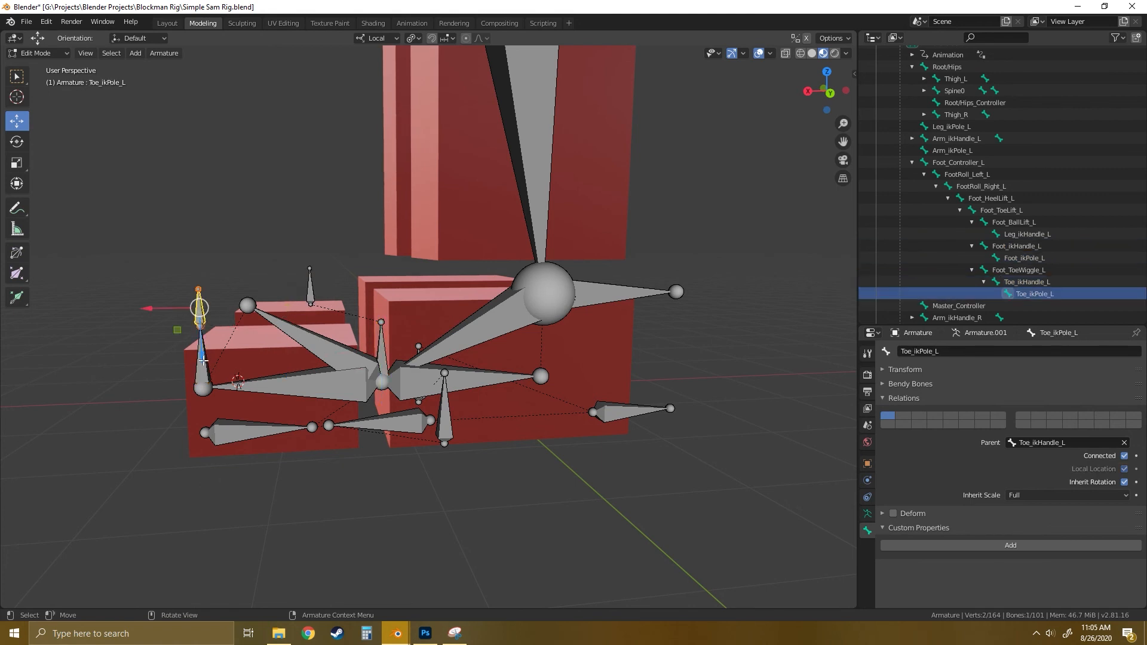
left_click(199, 377)
left_click(77, 394)
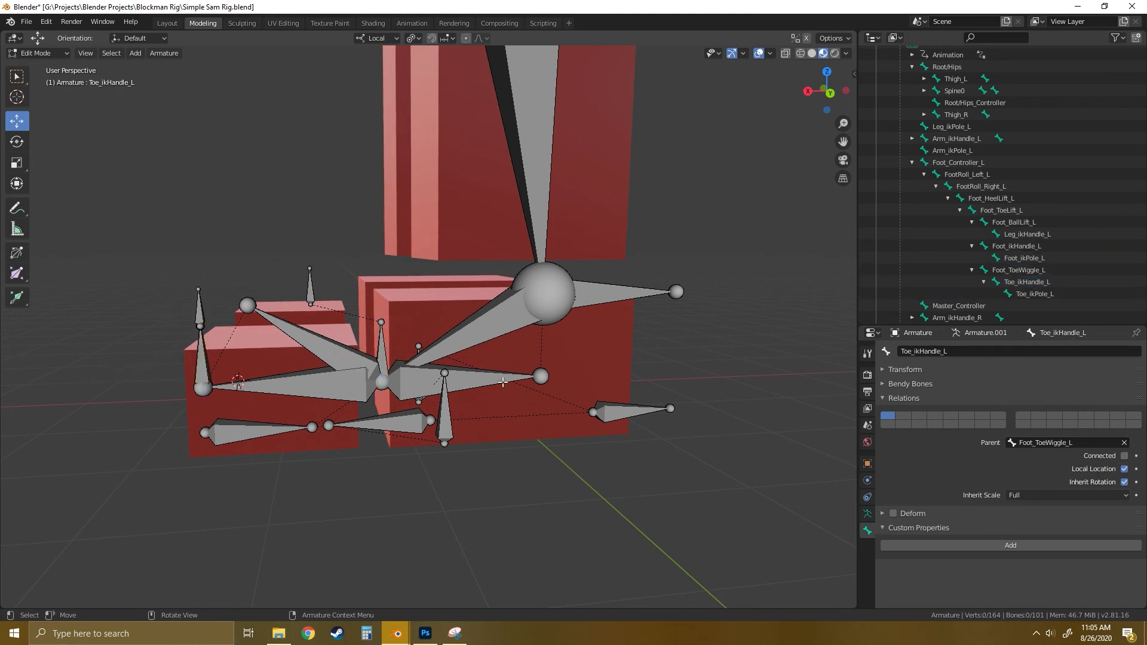
Switch the armature to Pose Mode, select Foot_Controller_L and show its custom properties.
middle_click_drag(461, 383, 505, 409, "shift")
left_click(37, 52)
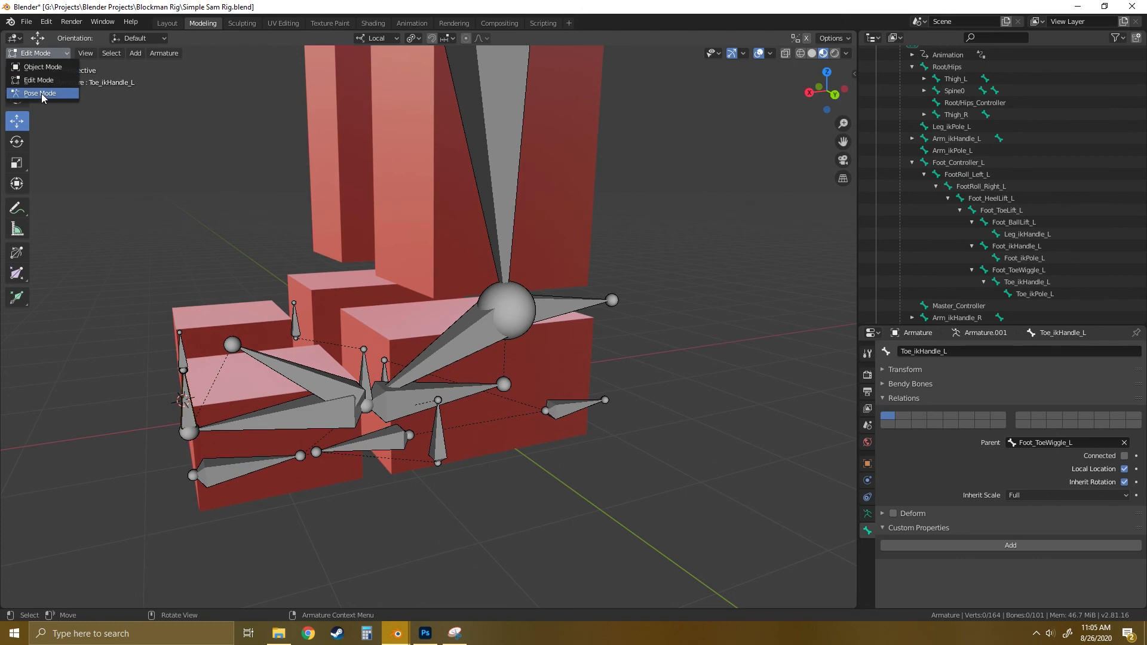
left_click(42, 93)
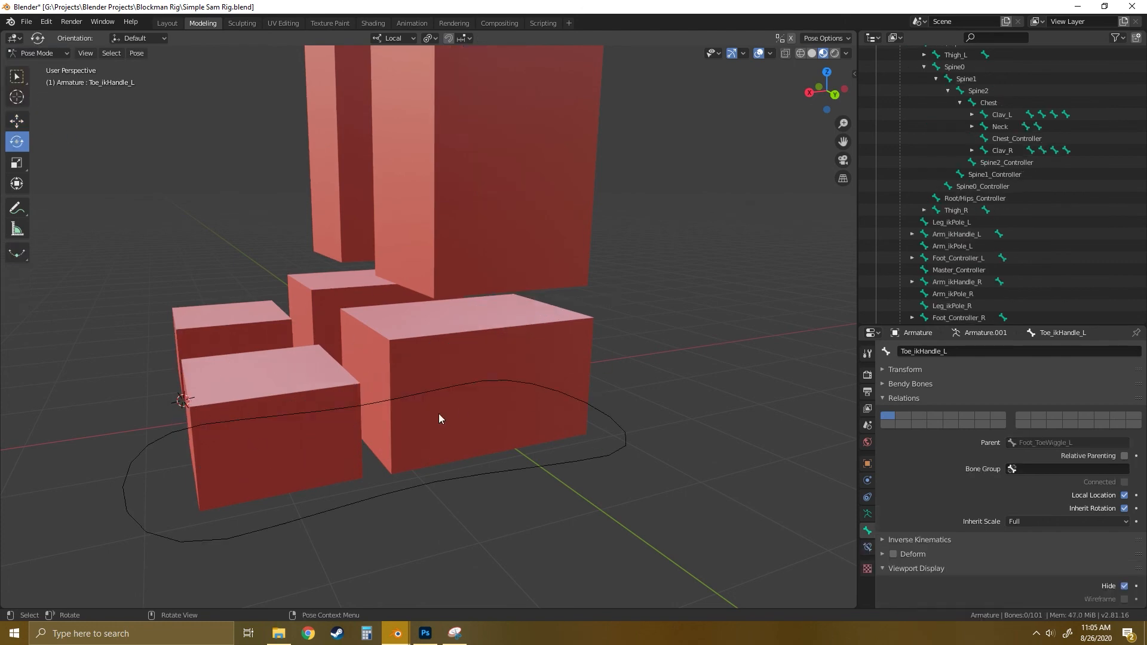
middle_click_drag(299, 446, 277, 477)
left_click(283, 479)
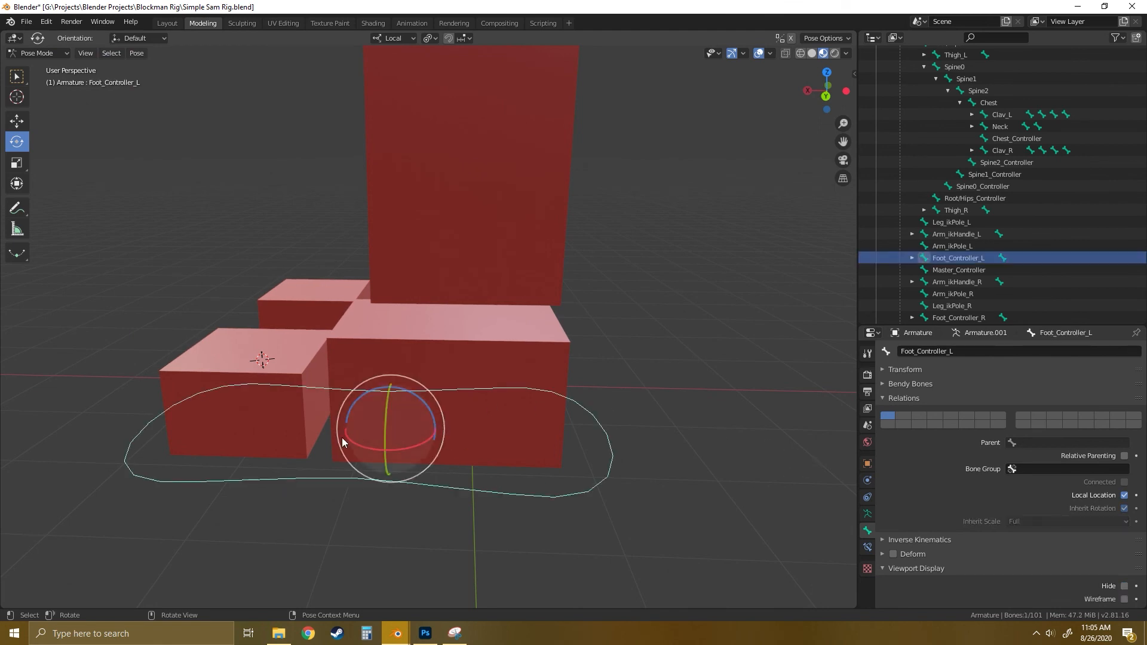
middle_click_drag(317, 442, 378, 451)
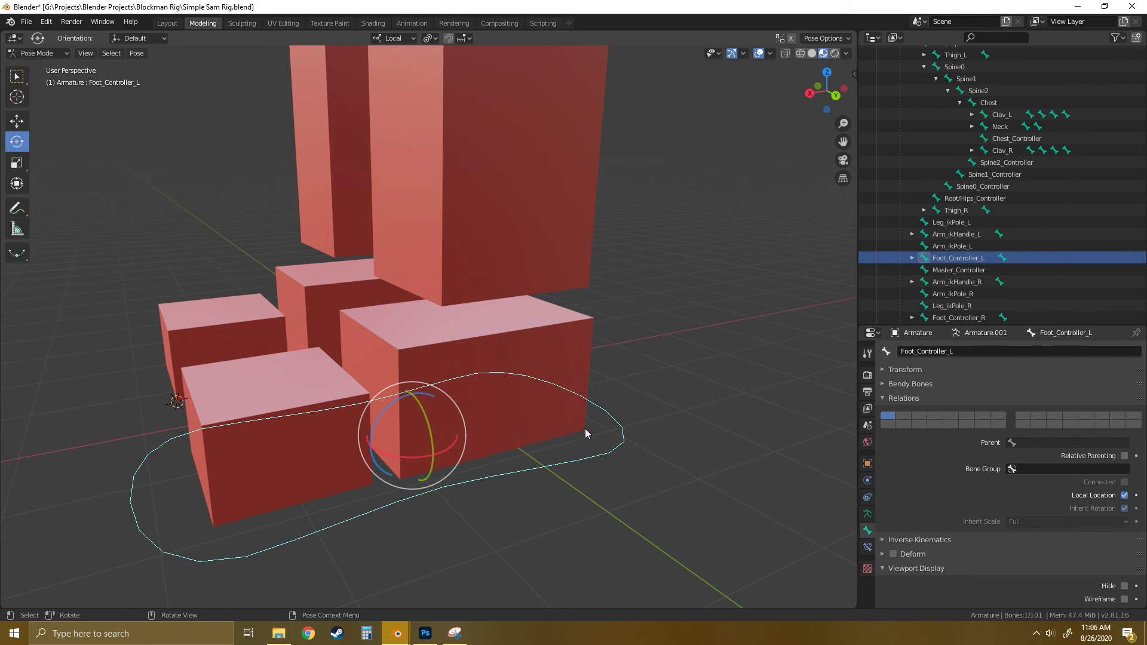
middle_click_drag(586, 428, 621, 436)
scroll(946, 522, "down", 10)
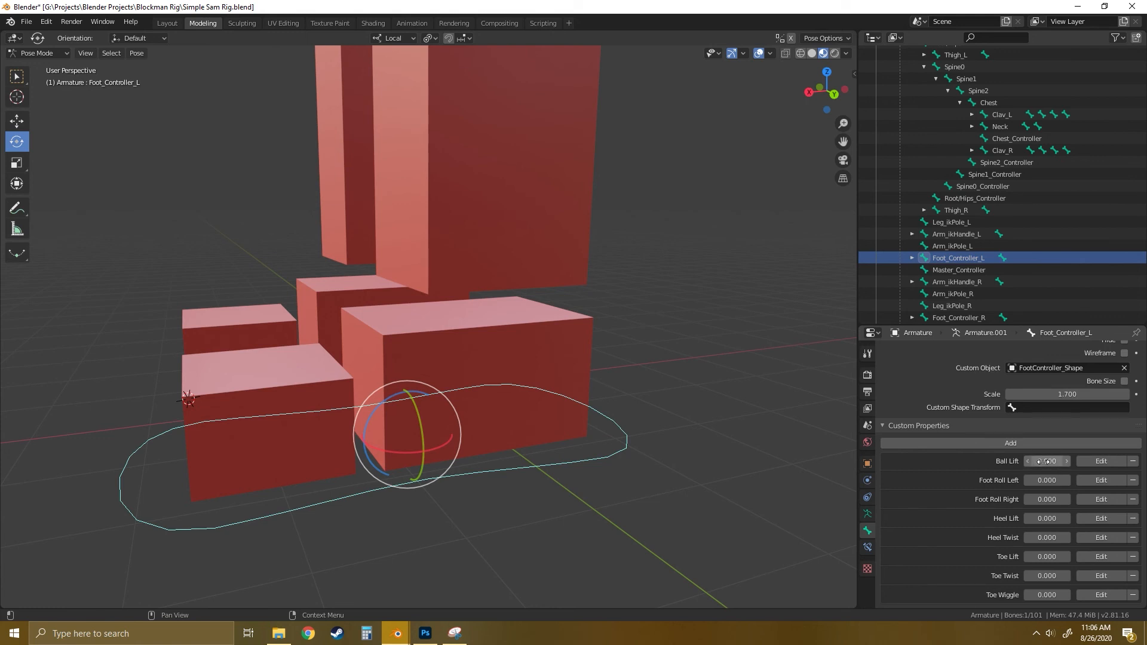
Try the Ball Lift, Foot Roll Left and Foot Roll Right properties on the left foot controller, undoing the changes.
mouse_move(1043, 461)
left_mouse_down()
mouse_move(1010, 462)
mouse_move(1043, 462)
mouse_move(1044, 481)
mouse_move(1031, 480)
mouse_move(1049, 480)
mouse_move(1031, 480)
left_mouse_up()
middle_click_drag(711, 454, 577, 435)
key("ctrl+z")
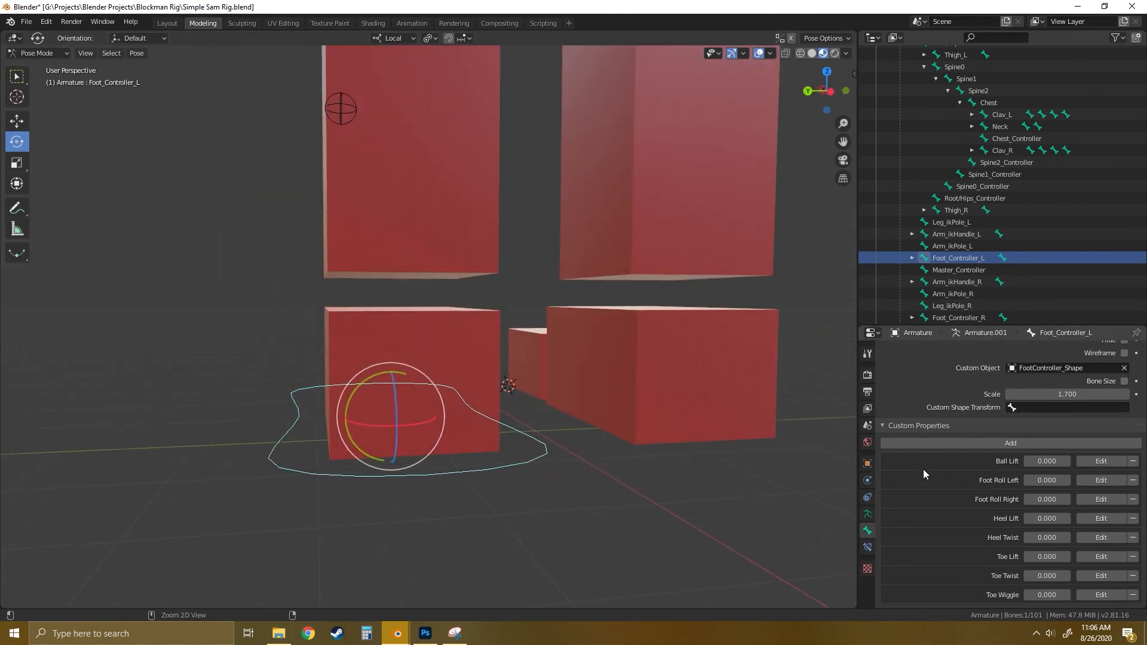
mouse_move(1047, 499)
left_mouse_down()
mouse_move(1067, 499)
mouse_move(1032, 518)
mouse_move(1059, 518)
left_mouse_up()
key("ctrl+z")
middle_click_drag(560, 441, 656, 441)
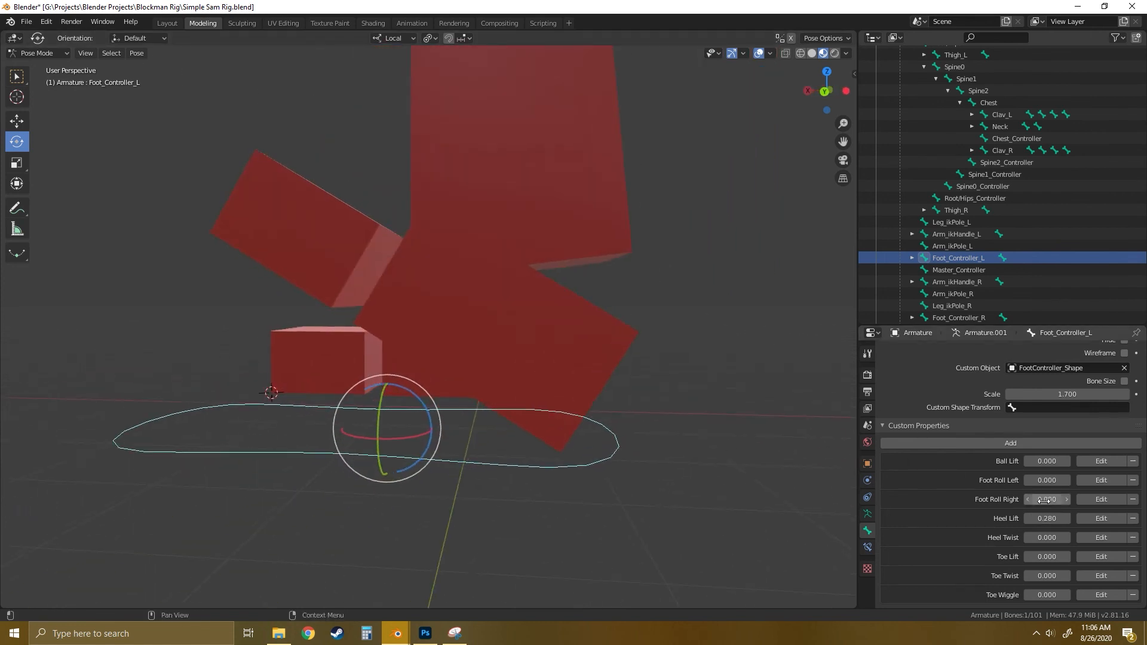
Try the heel and toe lift, twist and wiggle properties on the left foot controller, undoing the changes.
left_click_drag(1046, 519, 1046, 578)
key("ctrl+z")
key("ctrl+z")
key("ctrl+z")
key("ctrl+z")
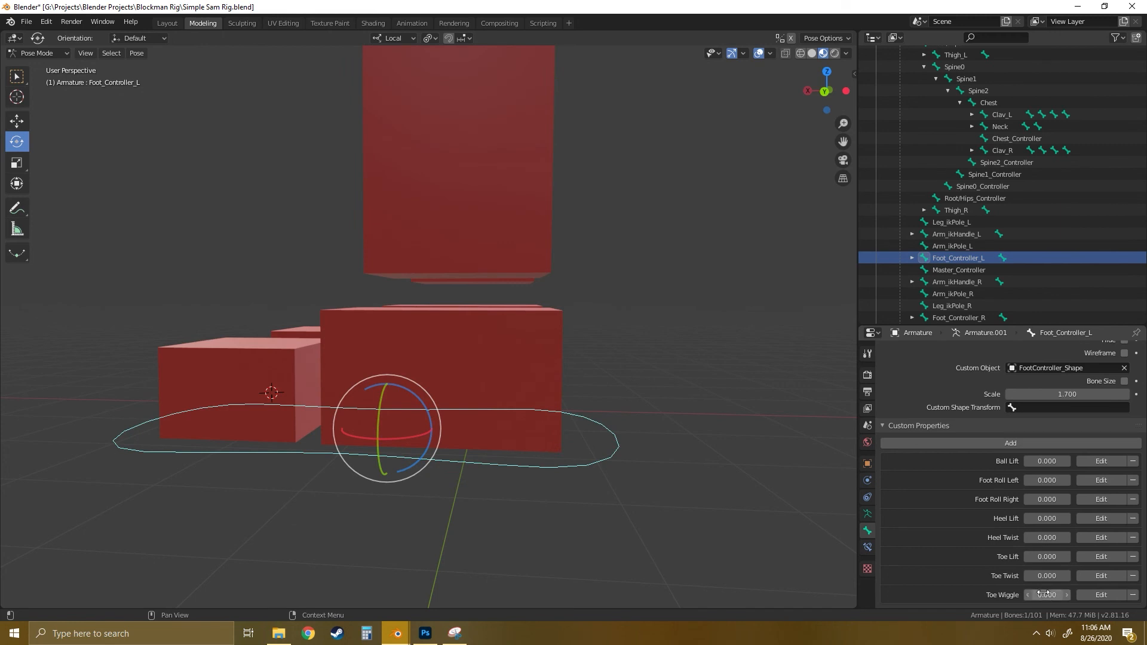
mouse_move(1046, 595)
left_mouse_down()
mouse_move(1019, 595)
mouse_move(1050, 595)
mouse_move(1039, 595)
left_mouse_up()
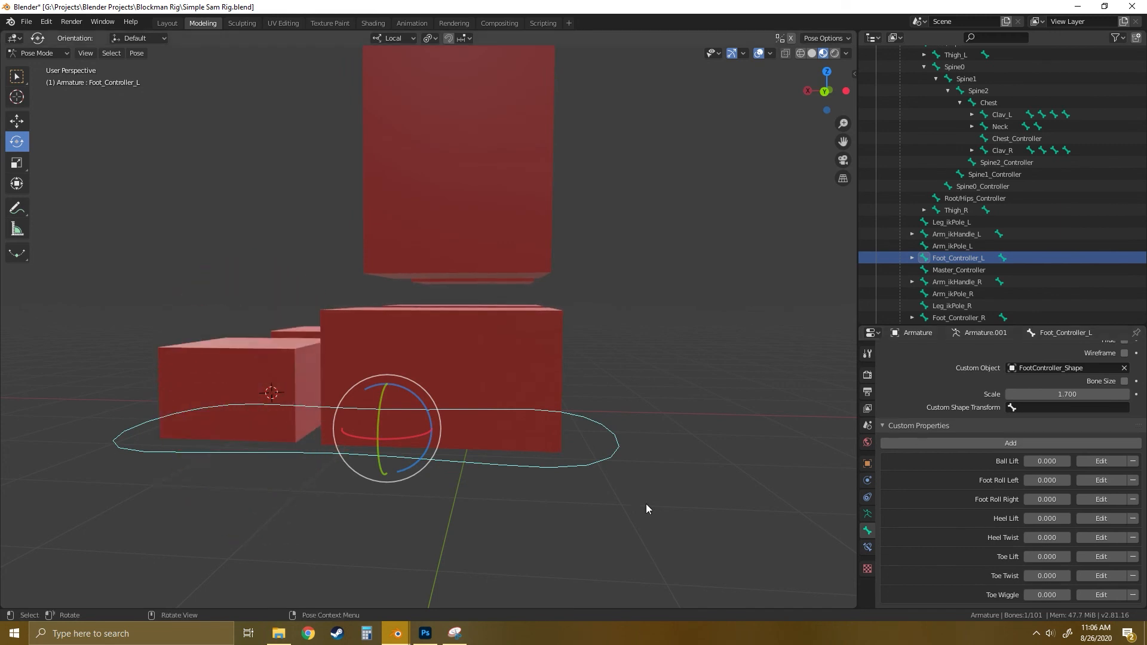
middle_click_drag(647, 504, 566, 476)
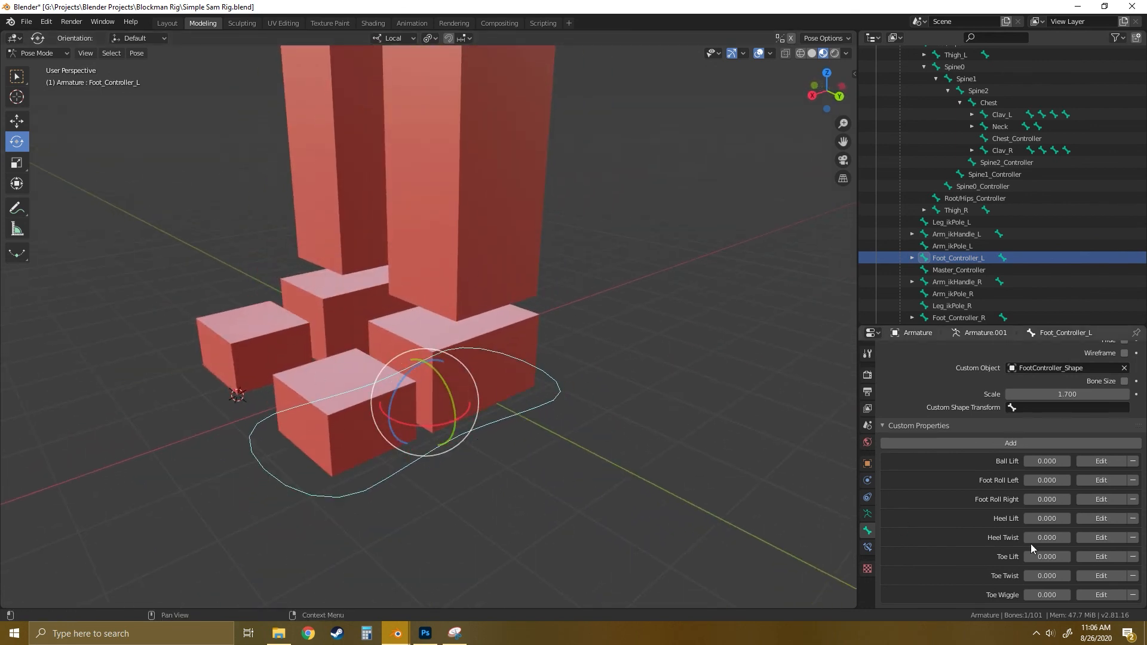
middle_click_drag(675, 412, 589, 381)
left_click(494, 392)
middle_click_drag(494, 396, 588, 405)
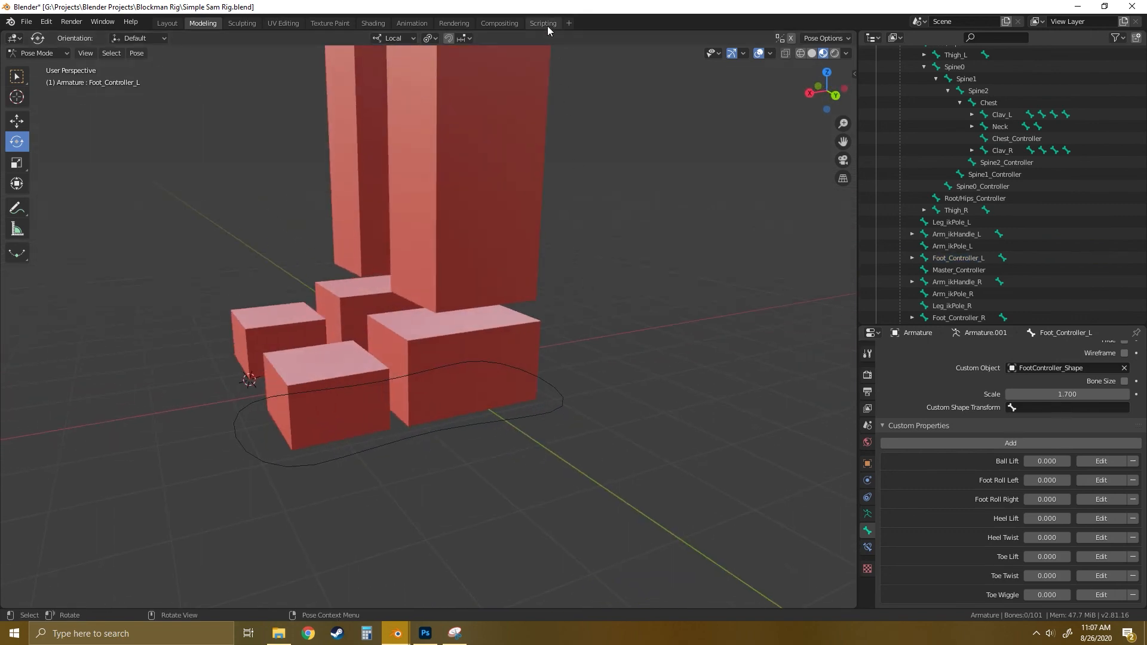
Switch to the Part 5 IK FK Arm.blend project and frame the character's foot bones in Right Orthographic view.
left_click_drag(550, 7, 1146, 238)
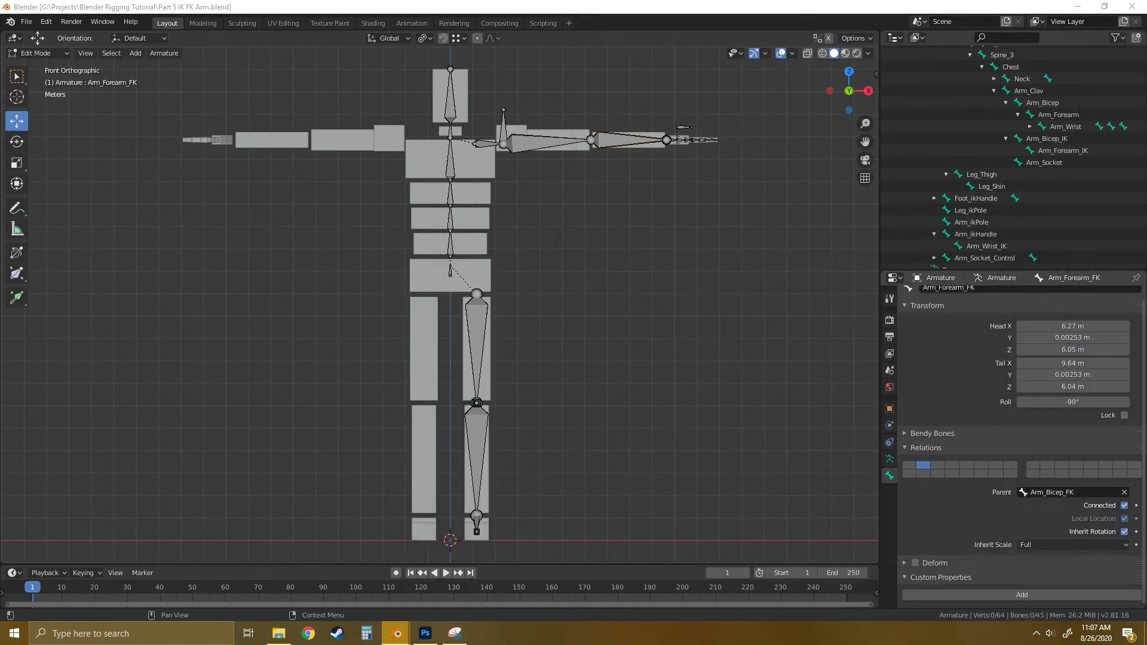
middle_click_drag(587, 484, 479, 400)
scroll(478, 400, "up", 5)
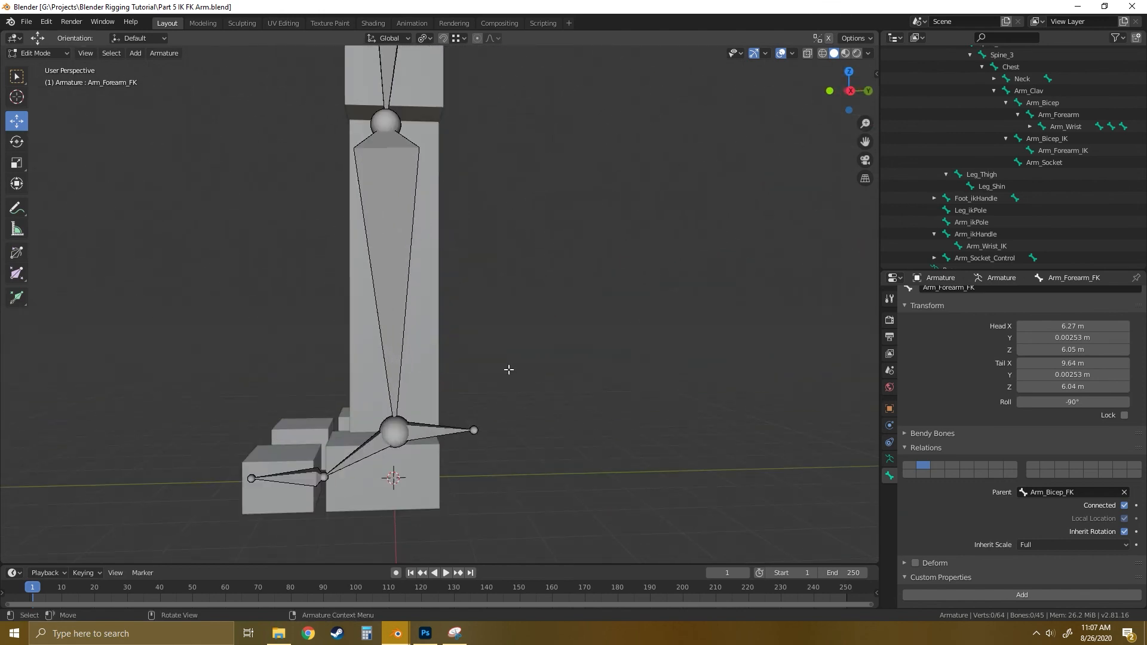
left_click(851, 90)
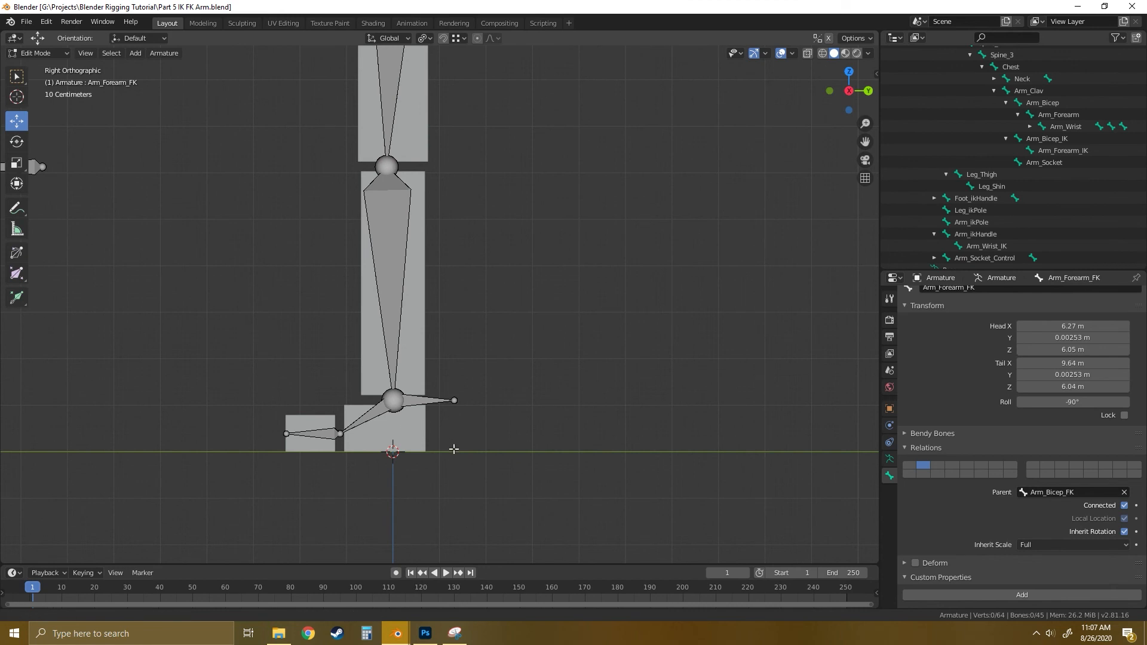
middle_click_drag(454, 450, 566, 343, "shift")
scroll(573, 382, "up", 7)
middle_click_drag(691, 396, 584, 366, "shift")
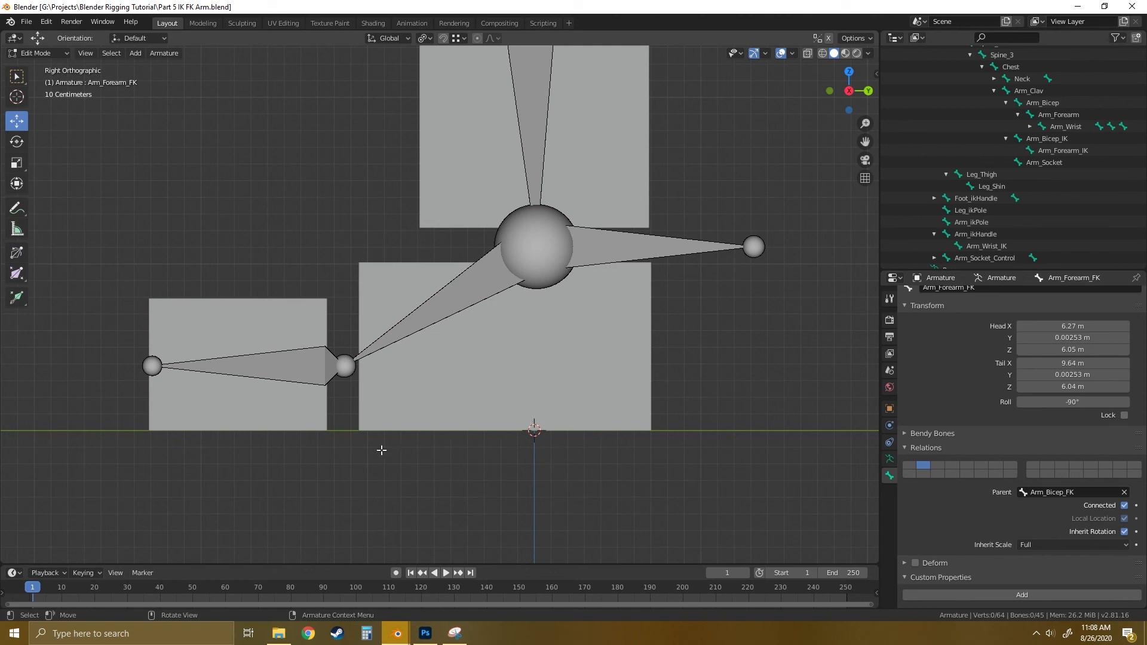
Snap the 3D cursor to the world origin and add a single bone there to the armature.
key("shift")
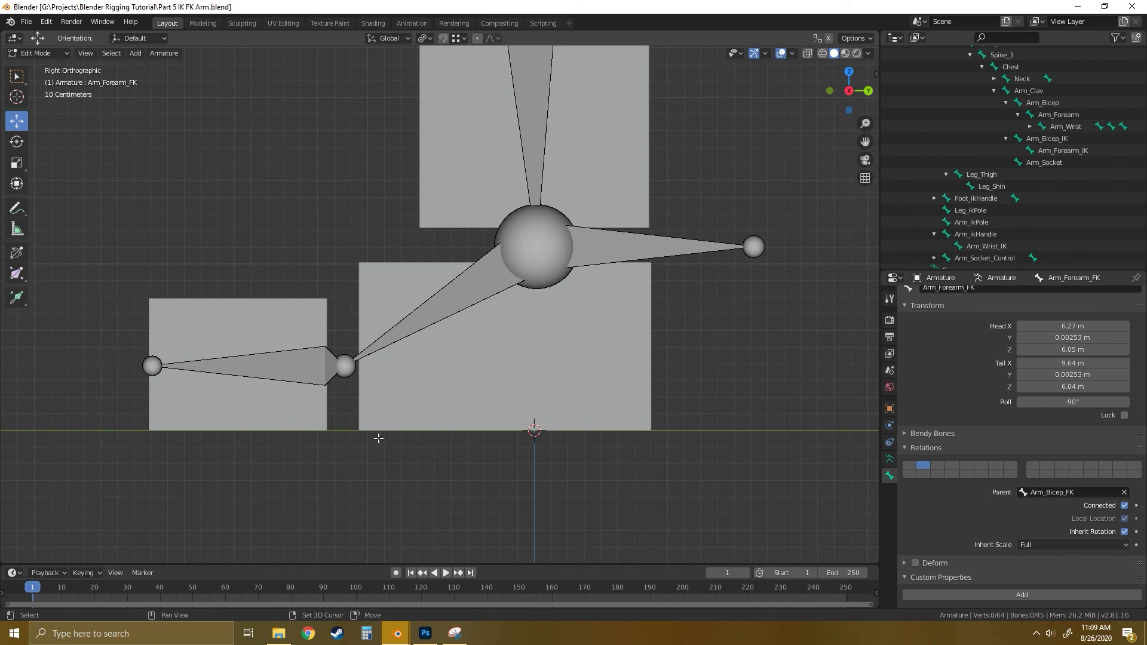
key("shift+s")
left_click(291, 482)
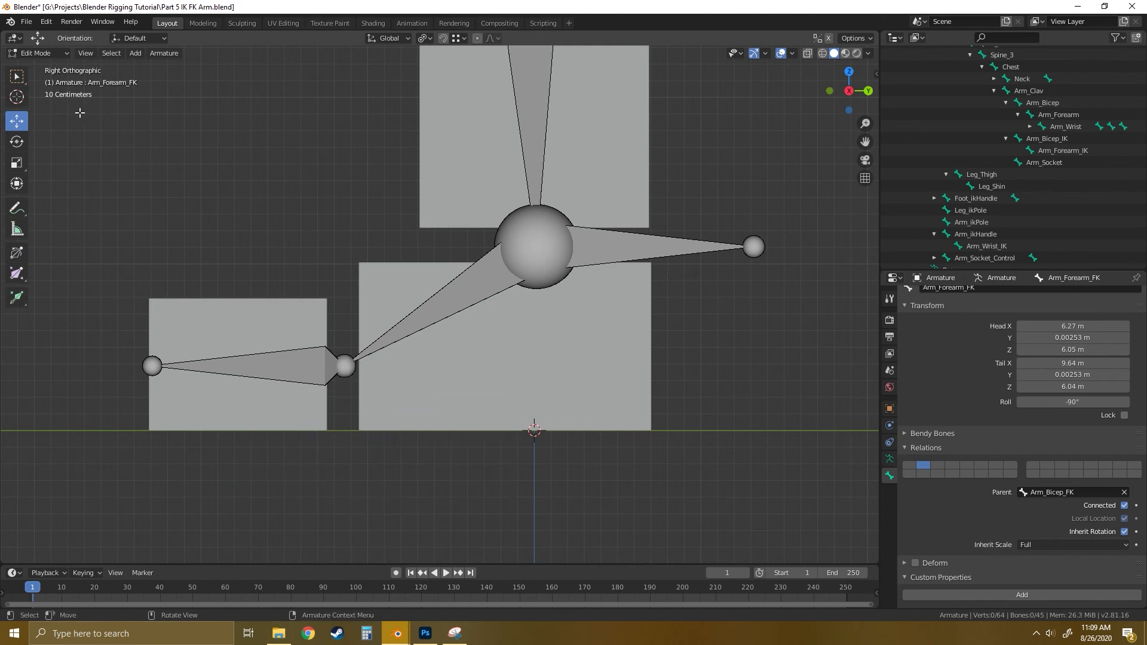
left_click(135, 53)
left_click(157, 72)
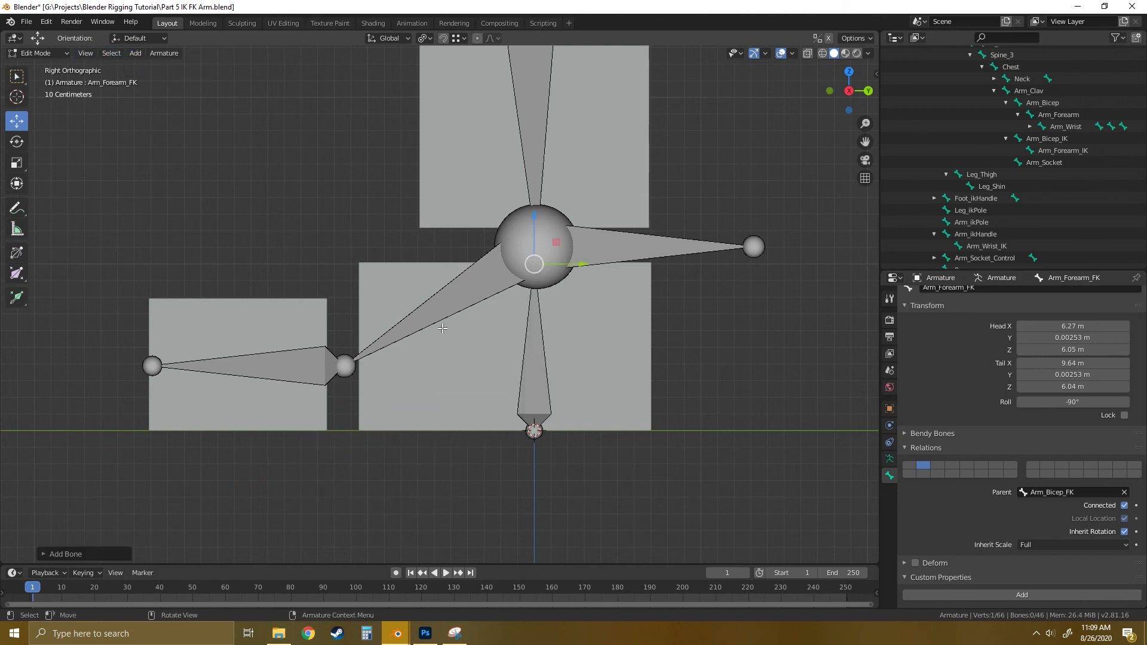
Turn on snapping to edge centers and place the 3D cursor at the middle of the toe block's front bottom edge.
middle_click_drag(470, 368, 441, 261)
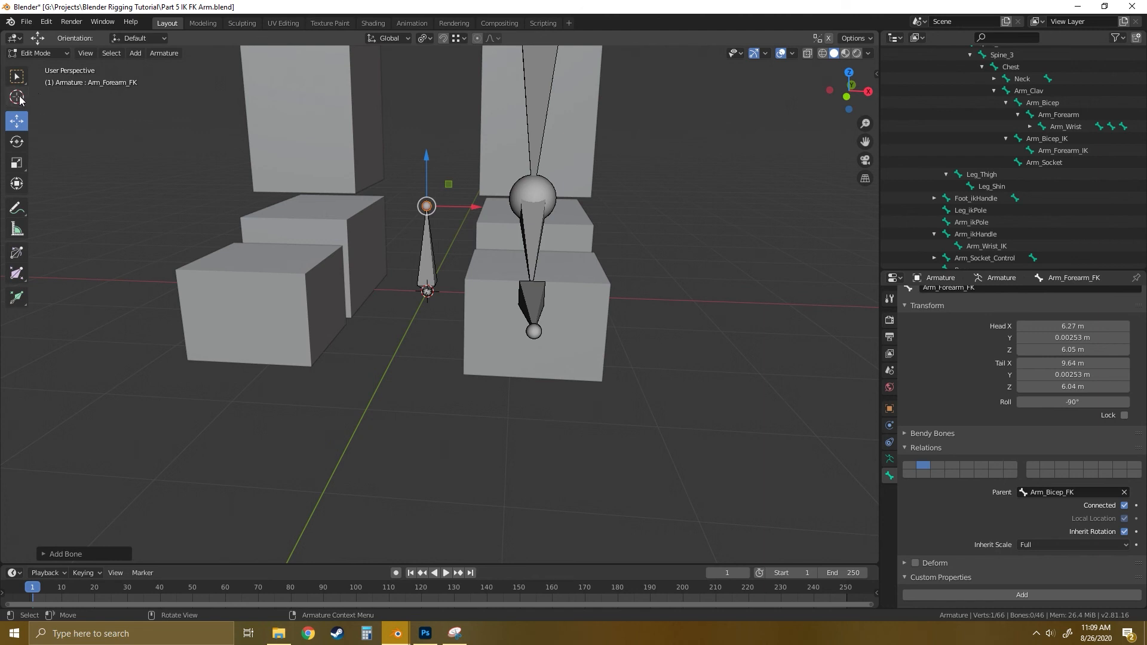
left_click(19, 95)
left_click(443, 38)
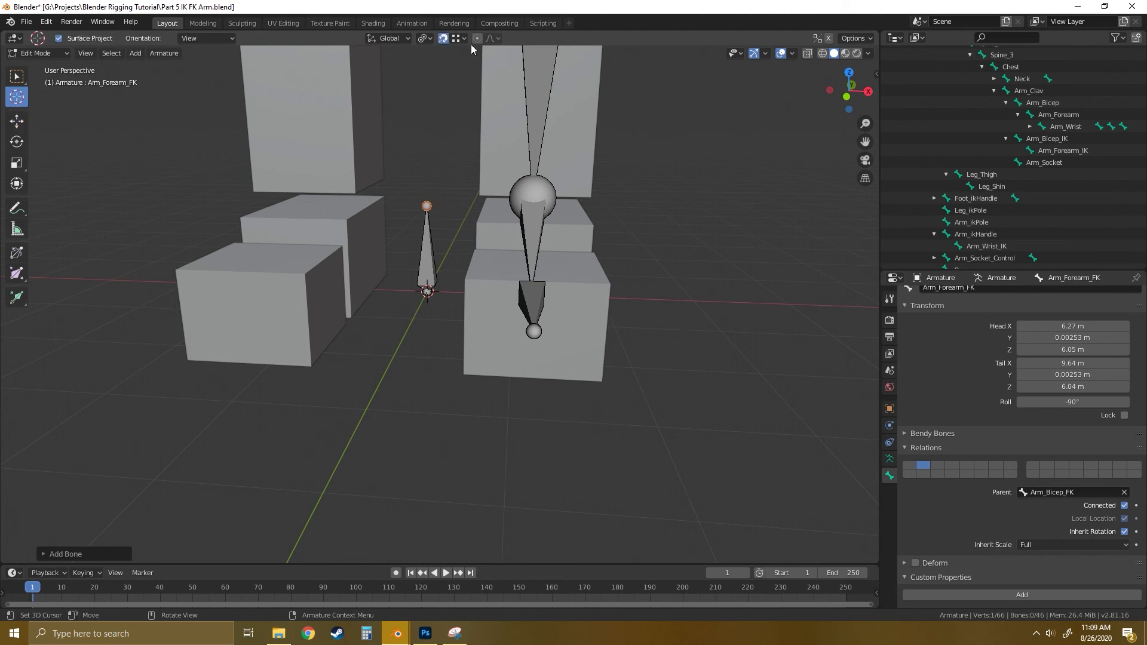
left_click(463, 37)
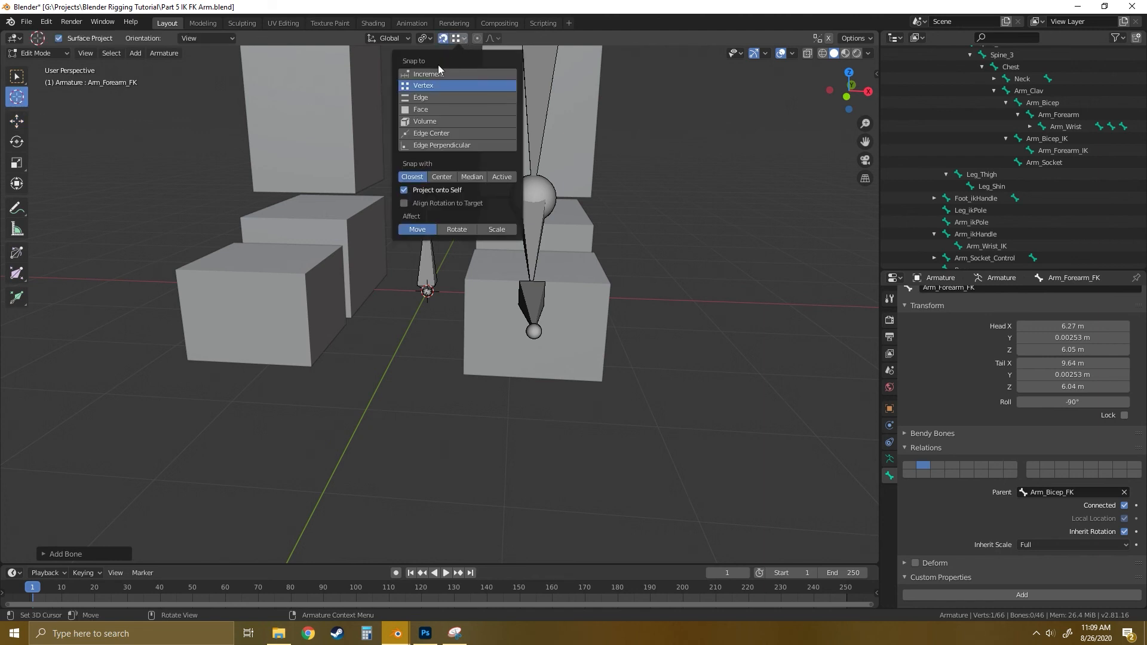
left_click(421, 134)
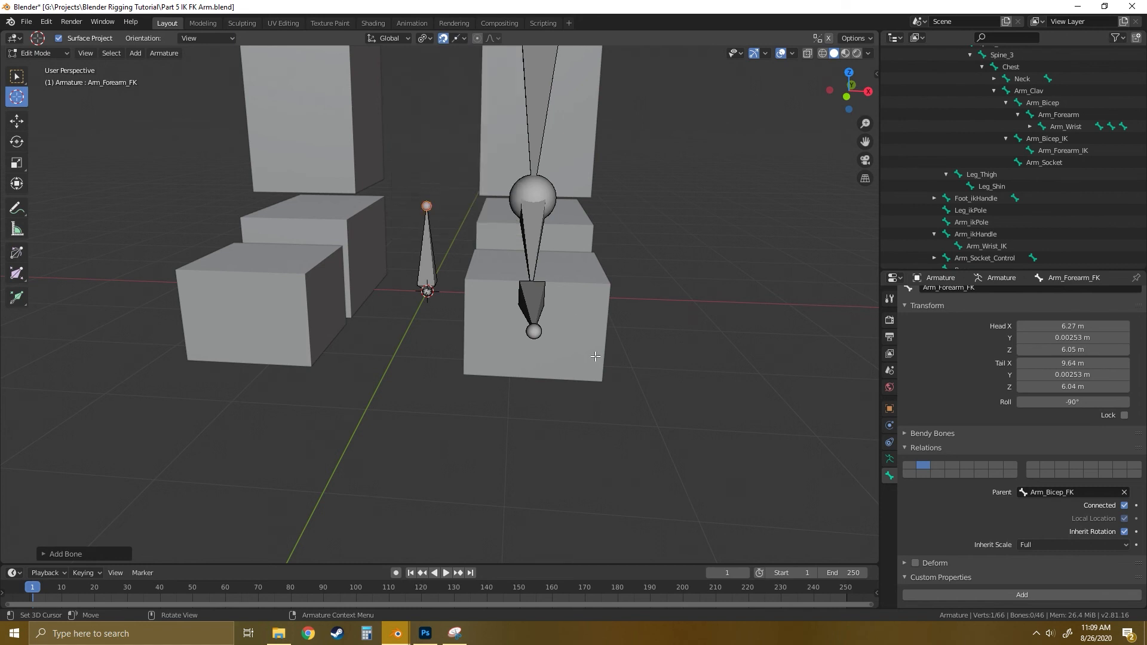
left_click_drag(526, 375, 534, 378)
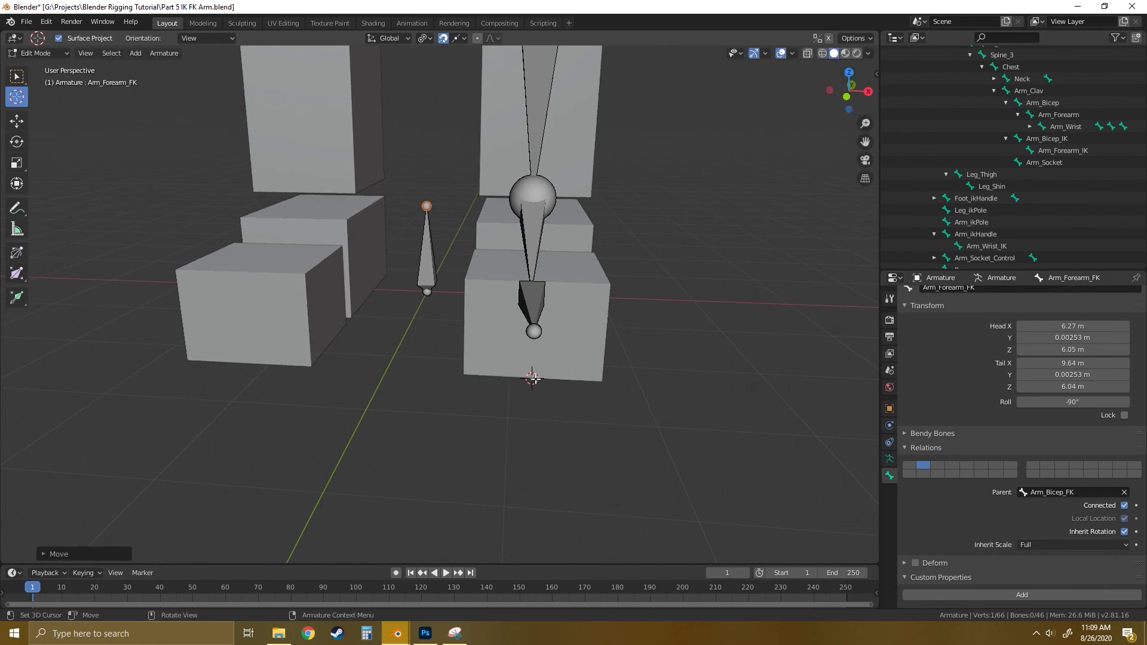
left_click(427, 261)
left_click_drag(532, 378, 532, 377)
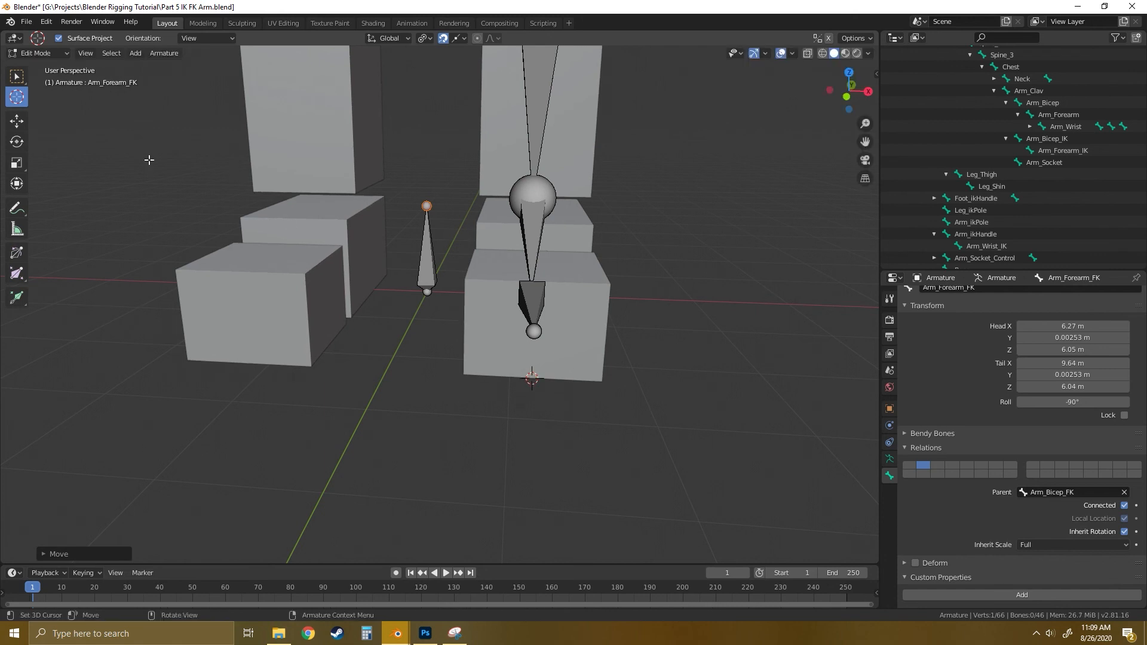
Snap the newly added bone to the 3D cursor at the front of the toe block.
left_click(18, 77)
left_click(431, 266)
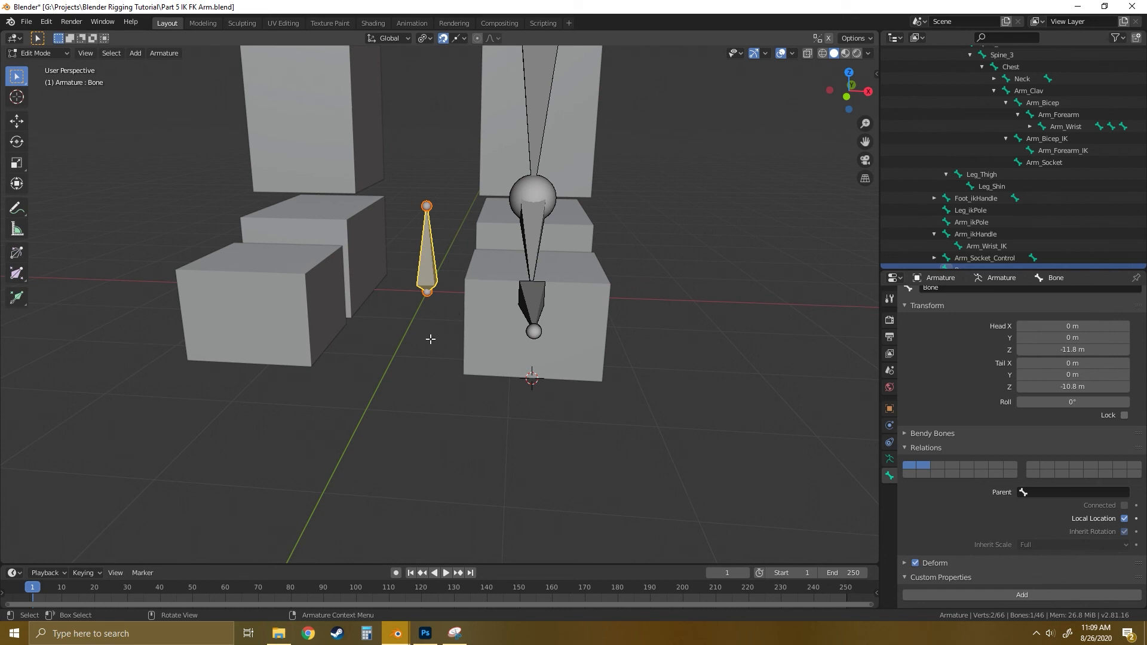
key("shift+s")
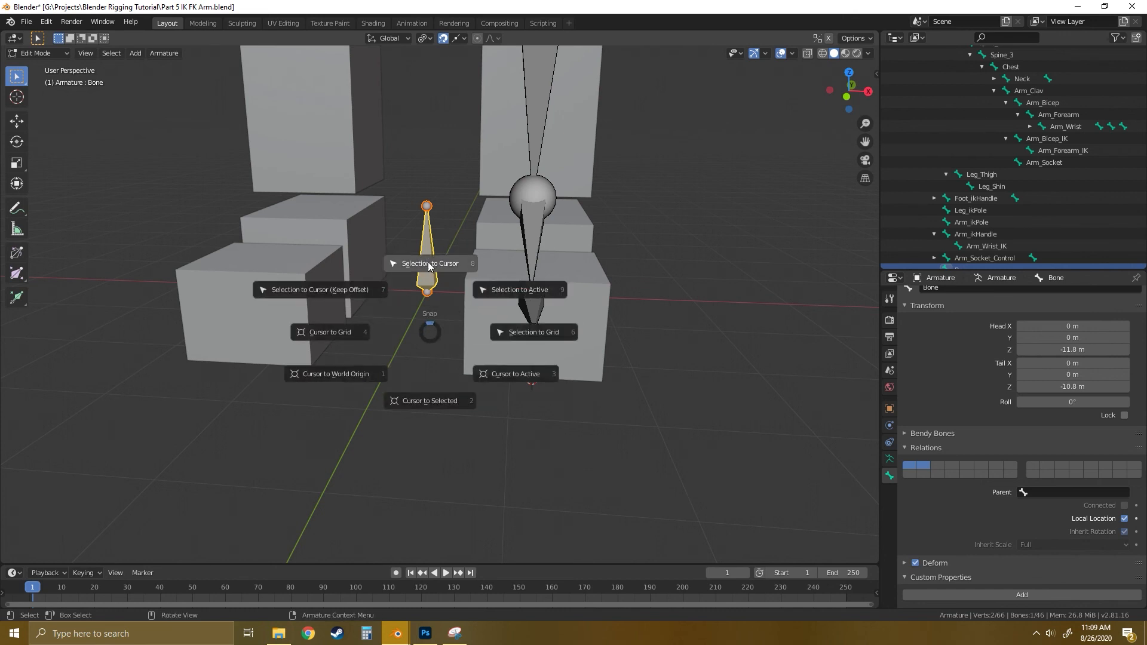
left_click(429, 265)
In Right Orthographic view, snap the bone's tail onto the 3D cursor at its head.
middle_click_drag(711, 389, 599, 377)
left_click(851, 93)
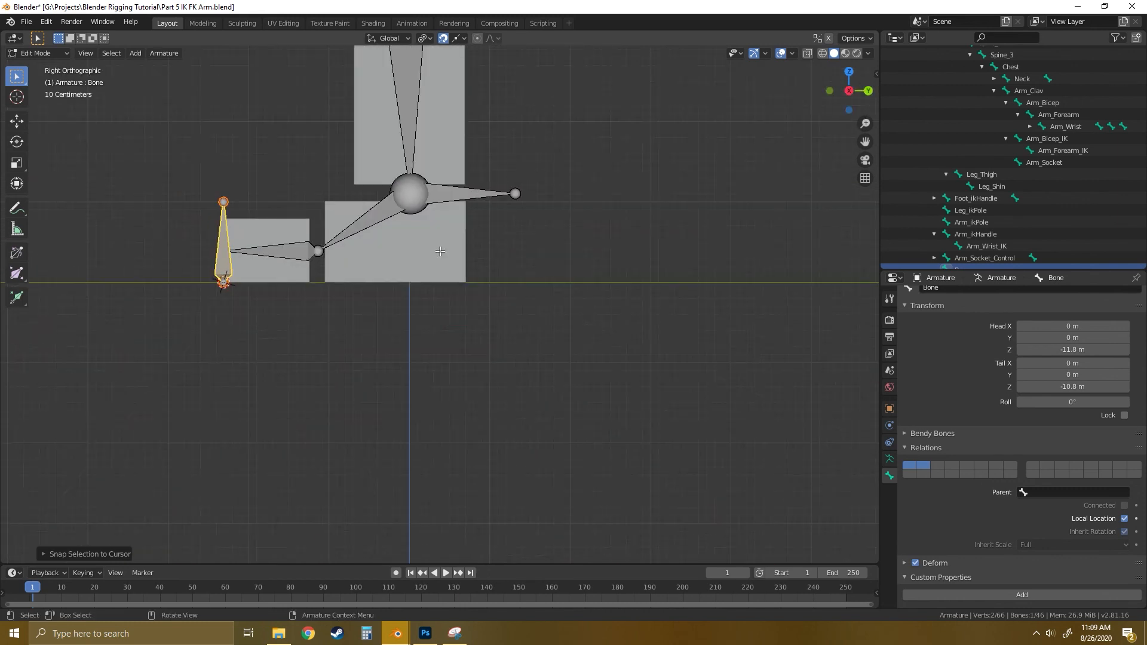
middle_click_drag(378, 291, 430, 343, "shift")
scroll(430, 343, "up", 4)
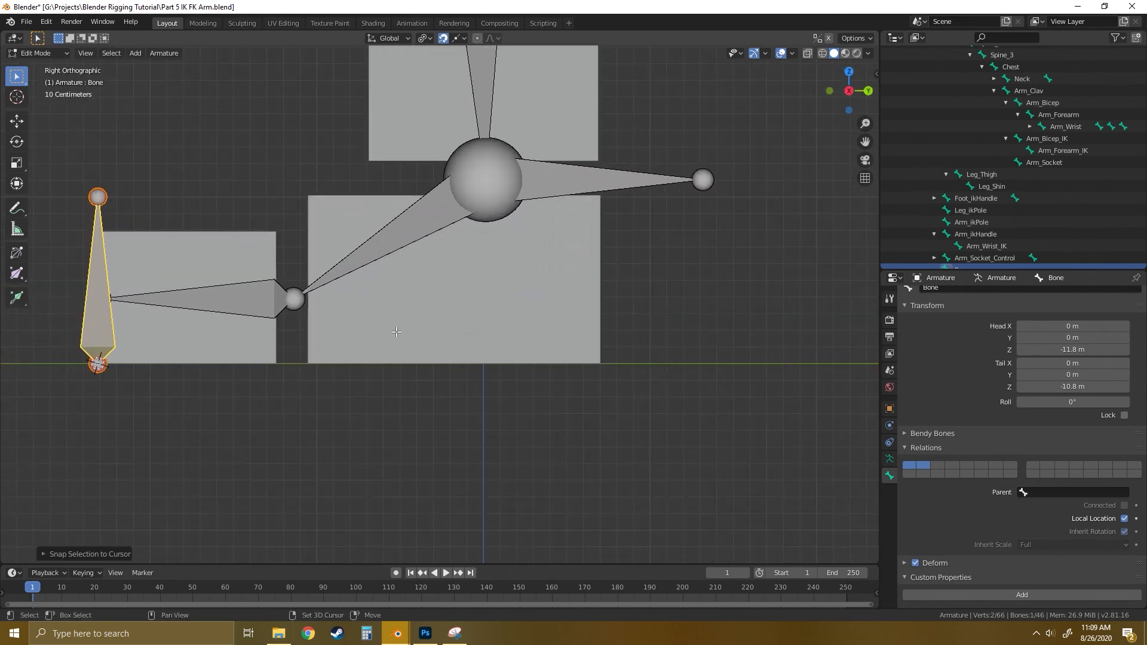
middle_click_drag(349, 320, 483, 351, "shift")
left_click(232, 225)
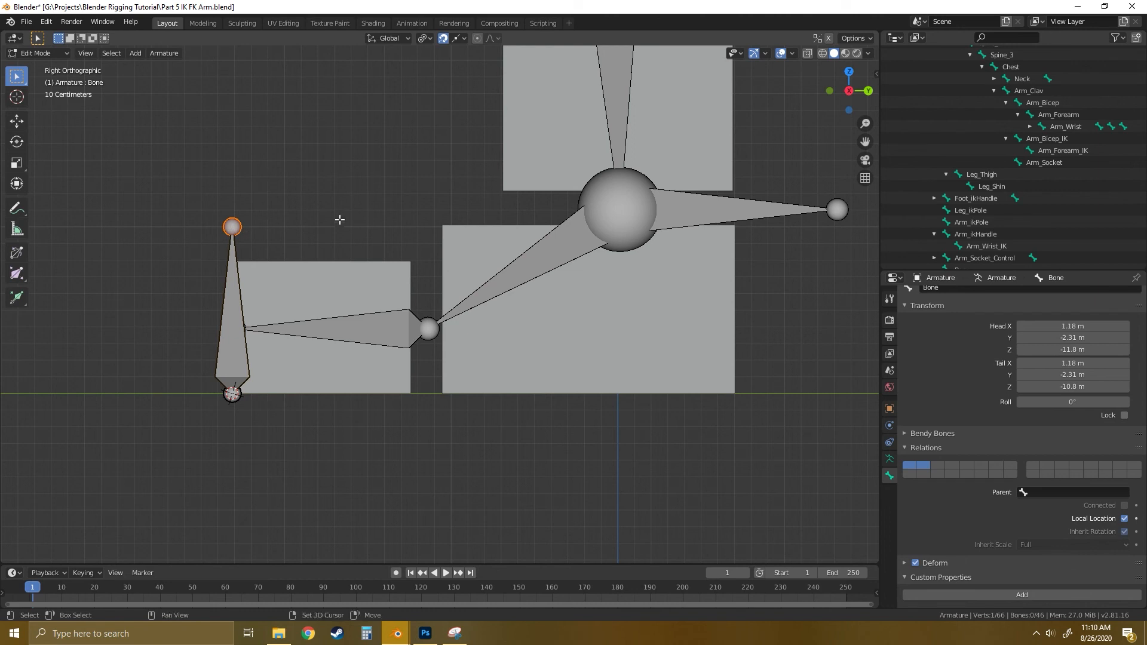
key("shift+s")
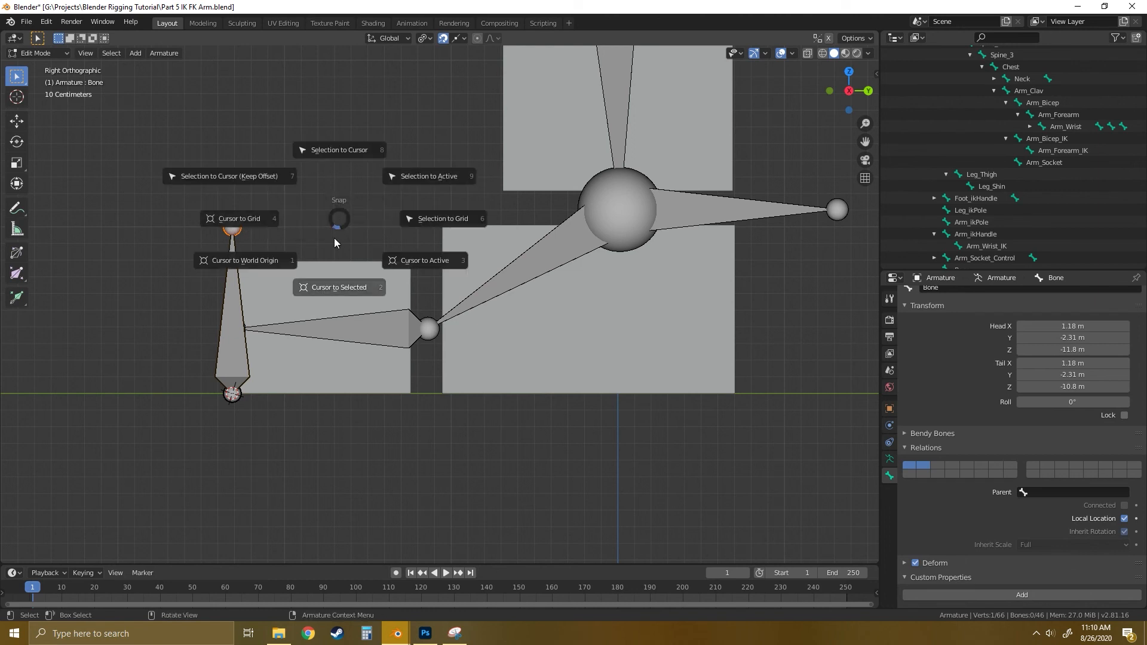
left_click(346, 150)
Pull the bone's tail back about 1.16 m along Y so the bone lies flat beneath the toe block.
key("shift+space")
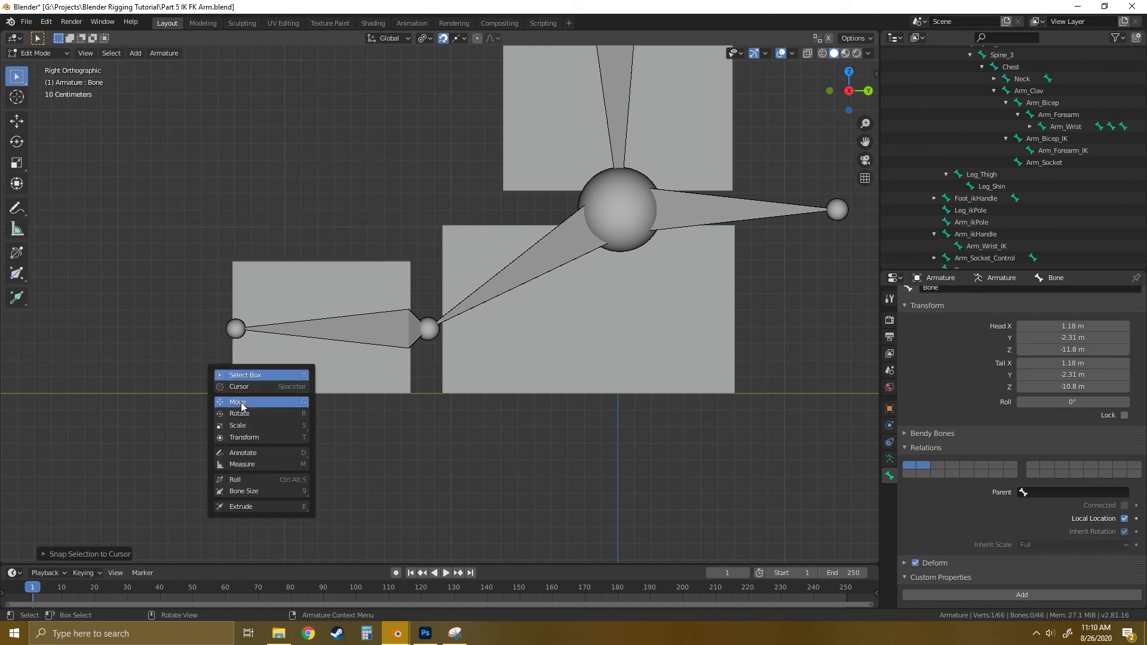
left_click(281, 396)
key("e")
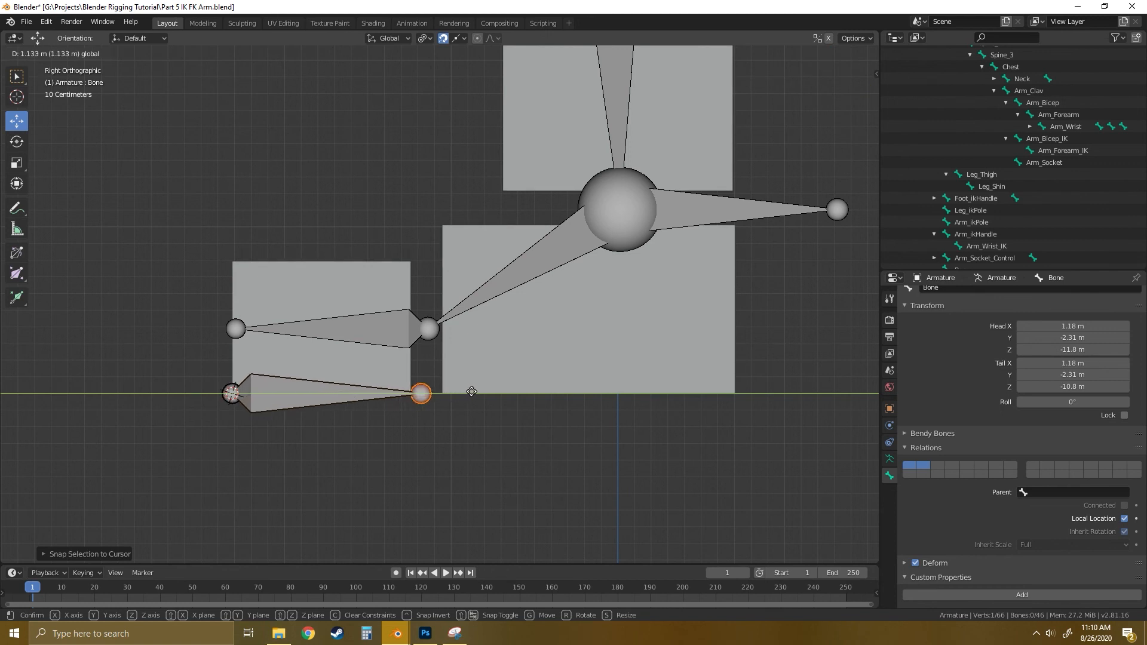
left_click(477, 392)
Turn off snapping, flip the flat bone to point toward the toe, and place it beneath the foot block from about Y -0.263 m to -1.08 m.
left_click(412, 395)
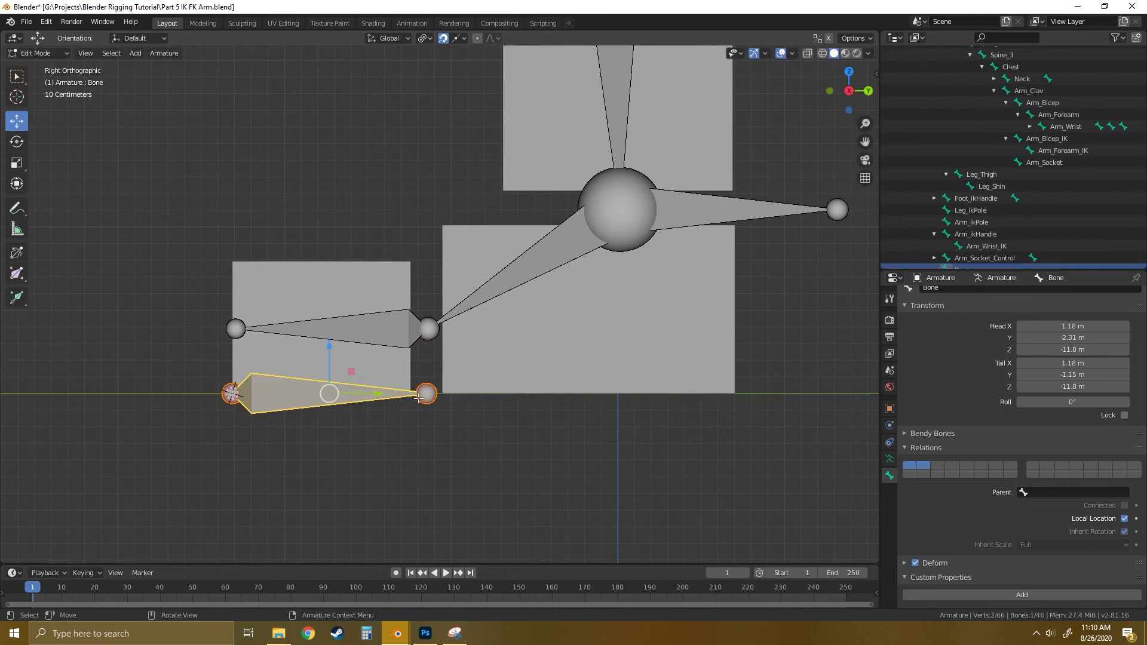
left_click_drag(376, 393, 587, 397)
left_click(442, 38)
left_click(628, 394)
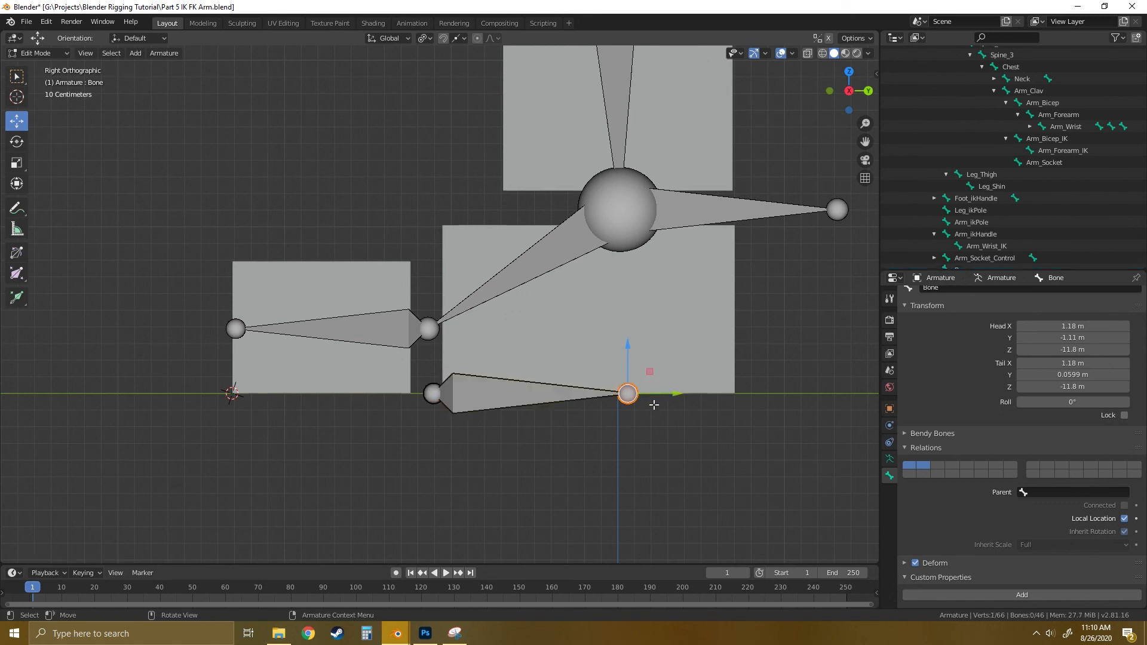
left_click_drag(665, 394, 333, 393)
left_click(416, 398)
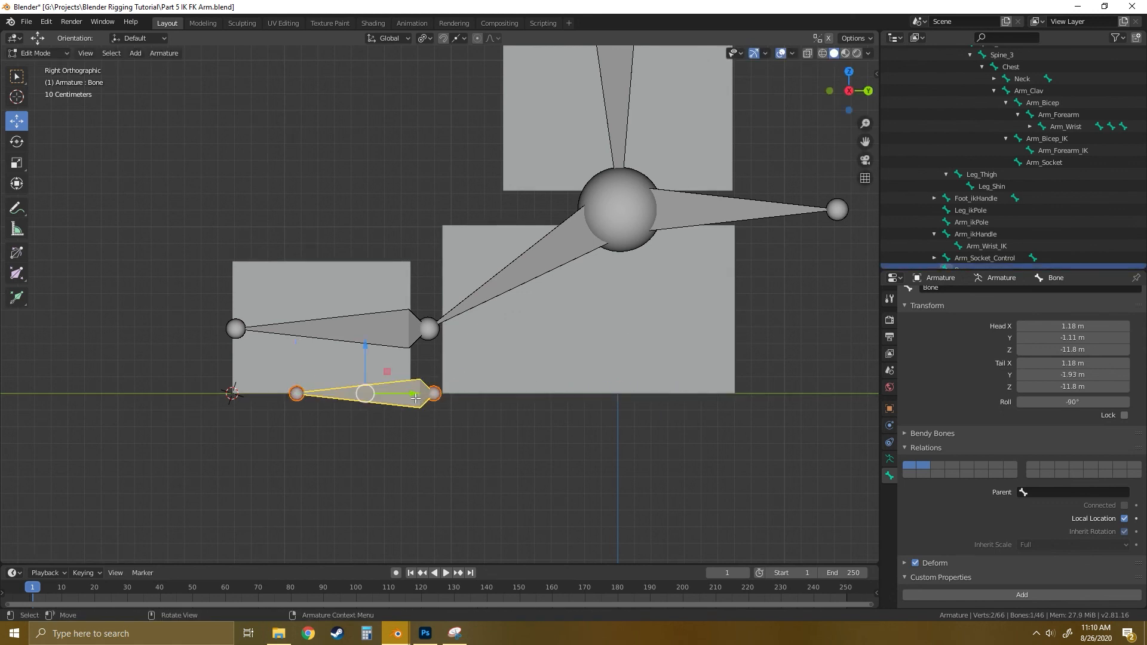
left_click_drag(413, 395, 555, 381)
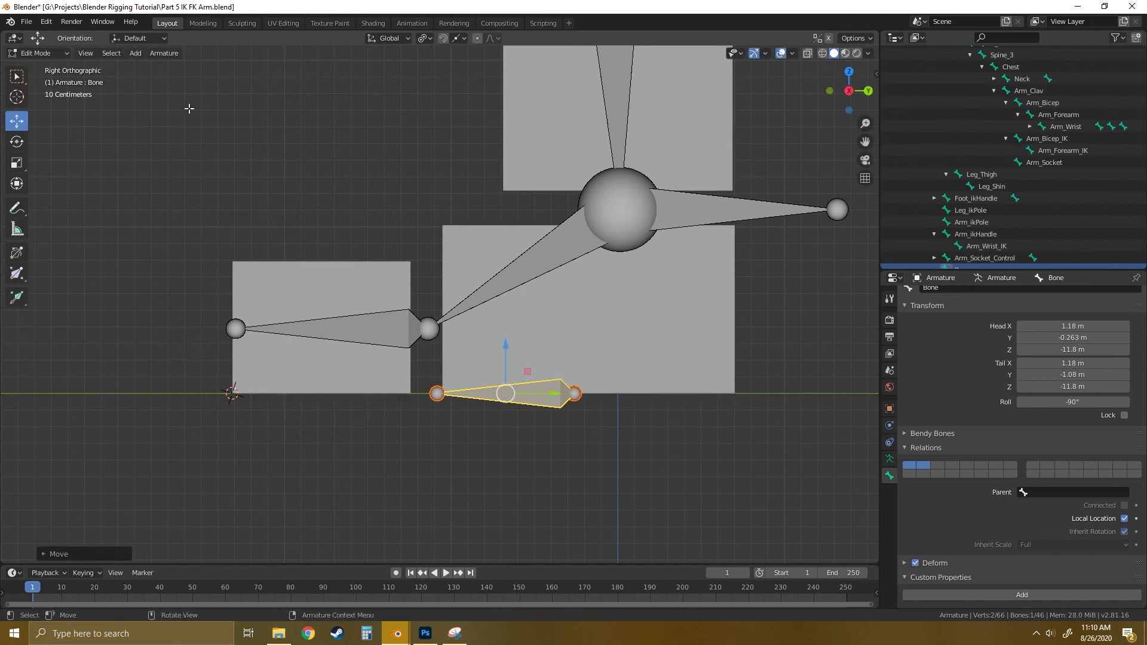
Add a single bone at the toe tip's 3D cursor and lower its tail about 0.75 m along Z.
left_click(135, 53)
left_click(149, 68)
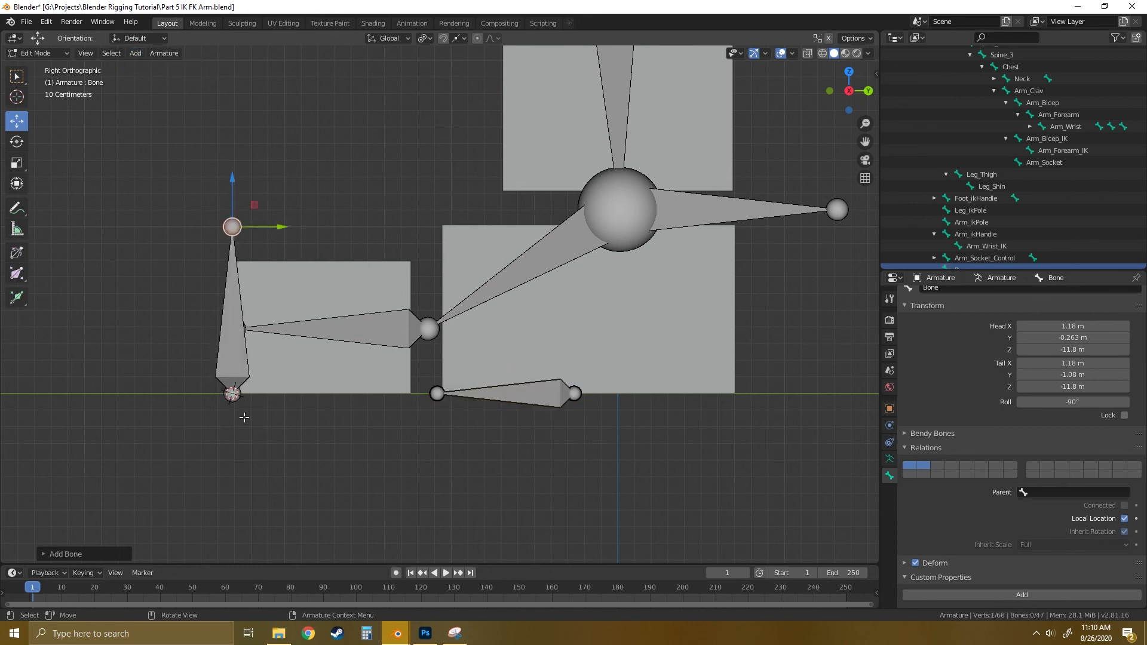
key("g")
key("z")
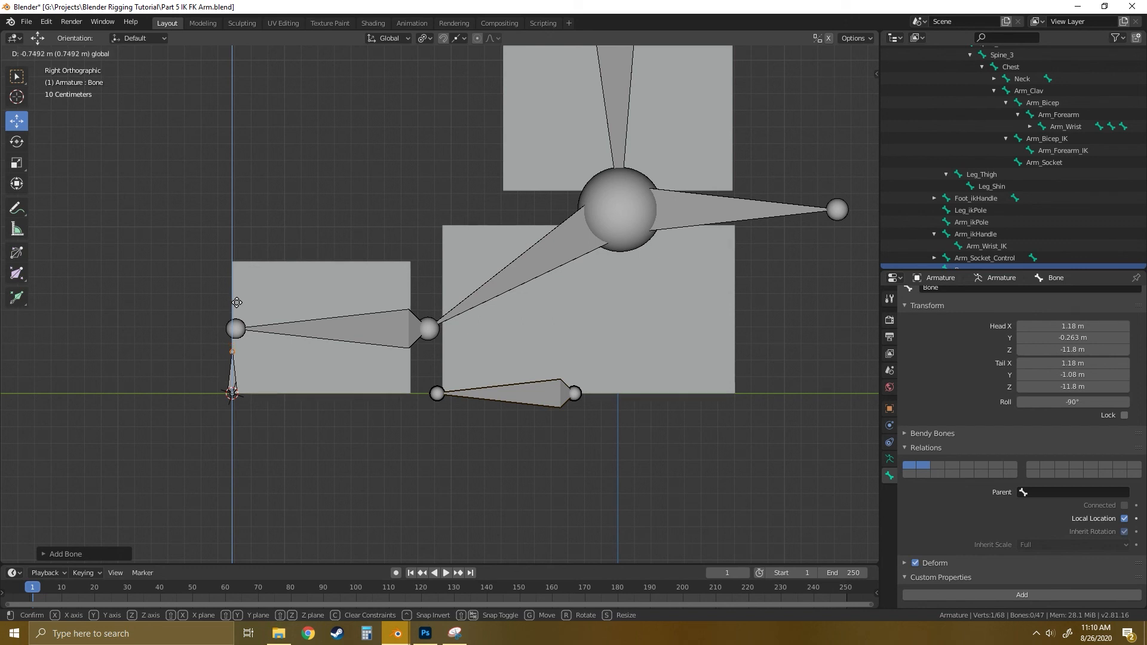
left_click(237, 302)
Duplicate the small toe-tip bone and move the copy about 2.98 m along Y to the back of the heel.
key("shift+a")
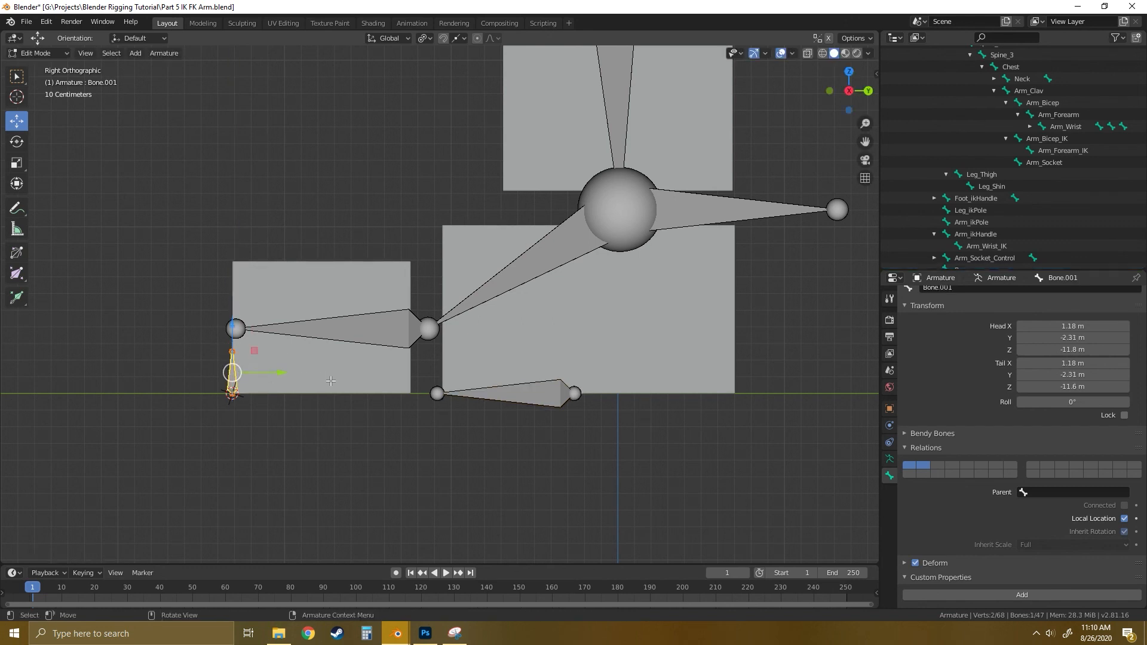
key("shift+d")
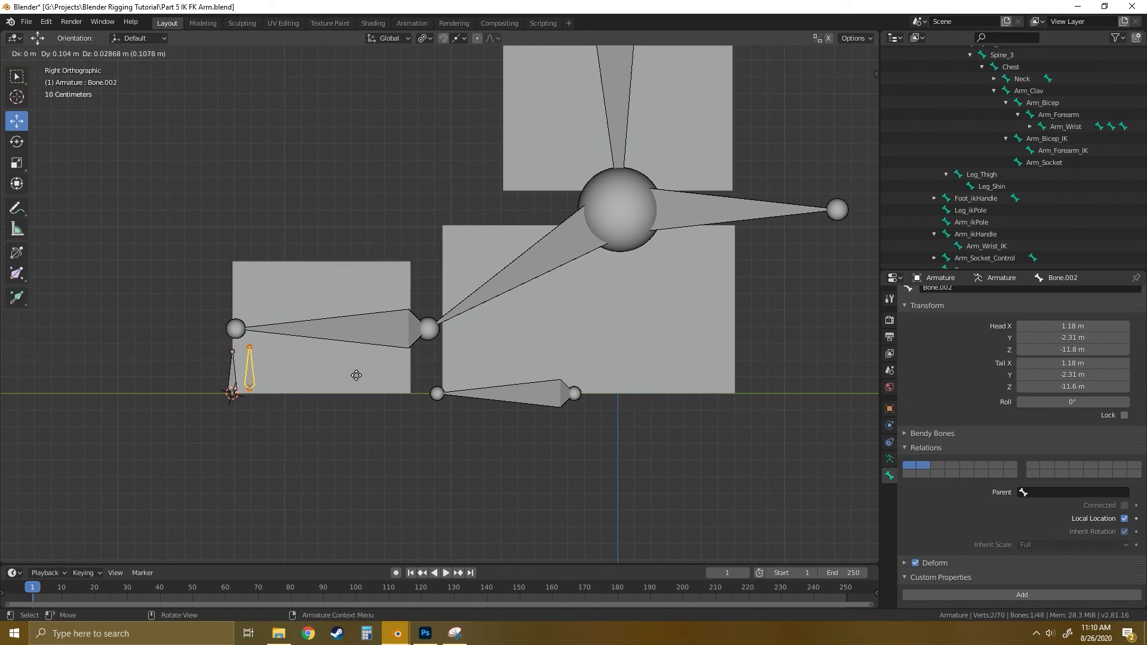
right_click(353, 376)
key("g")
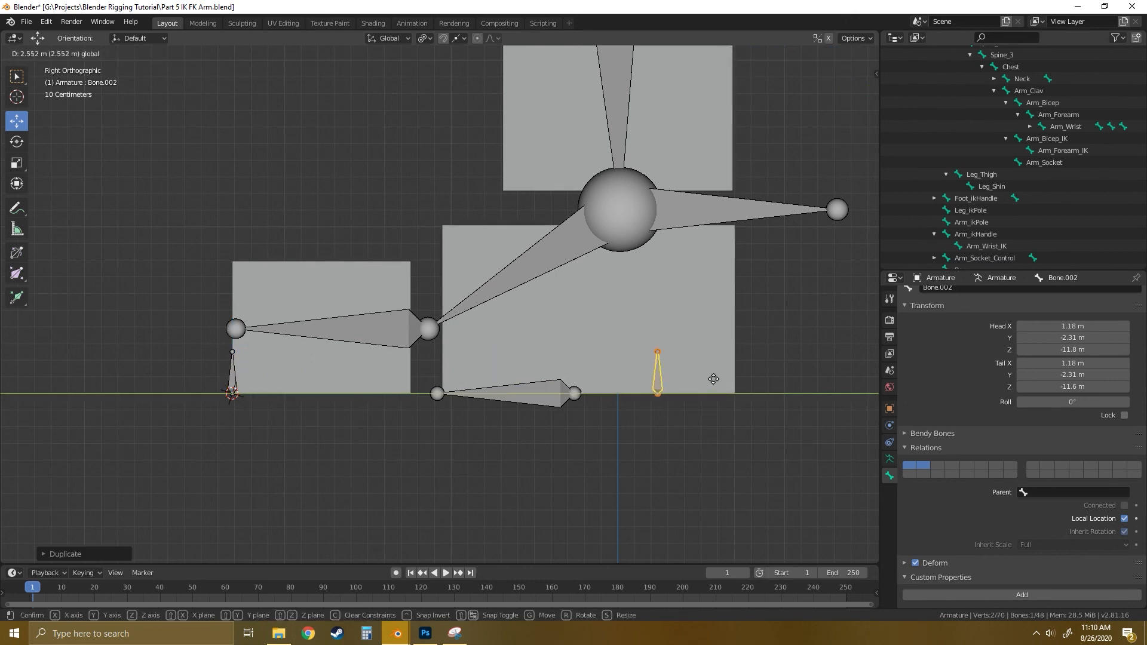
left_click(776, 377)
With snapping back on, place the 3D cursor at the middle of the heel's back bottom edge and snap the heel bone to it.
middle_click_drag(701, 393, 537, 326)
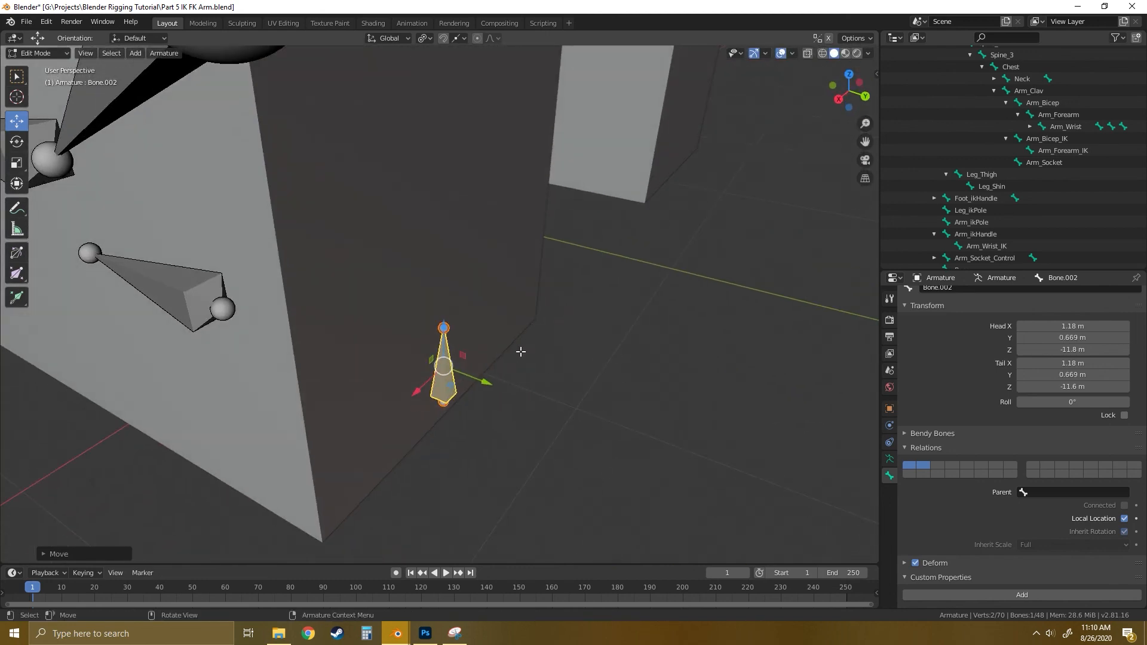
left_click(16, 96)
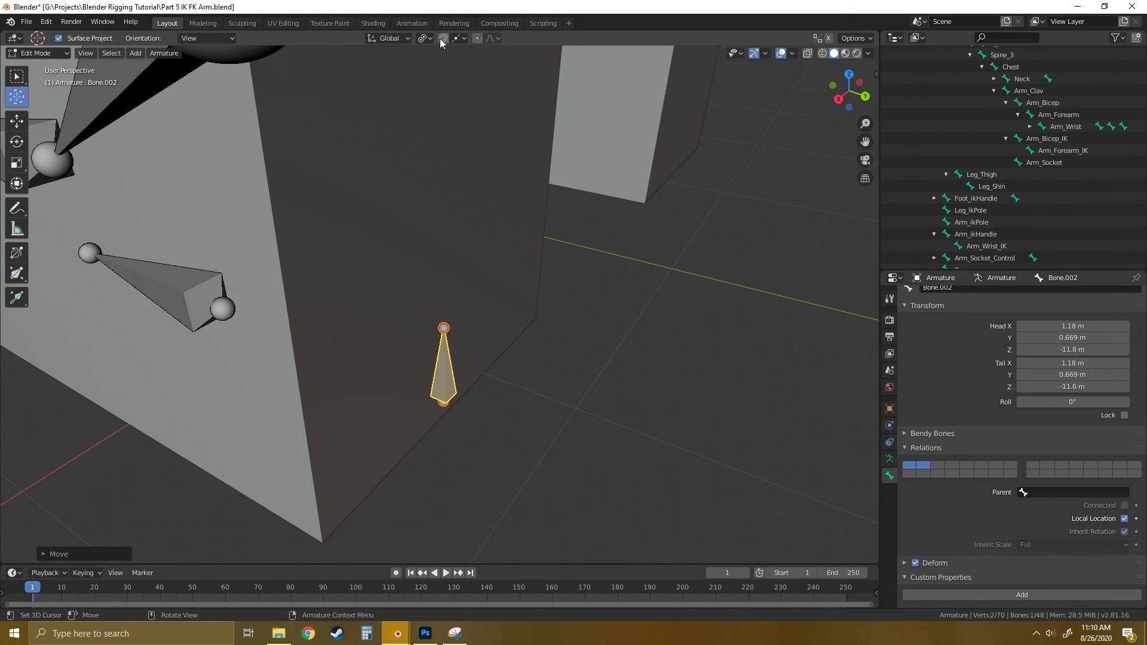
left_click(452, 405)
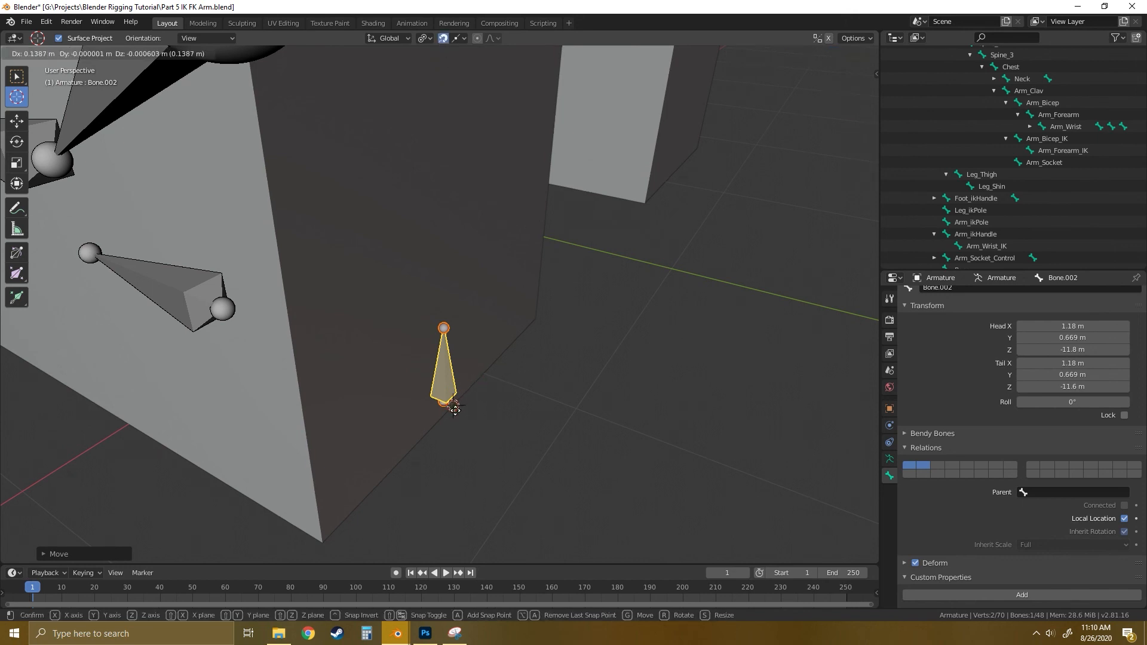
left_click(16, 76)
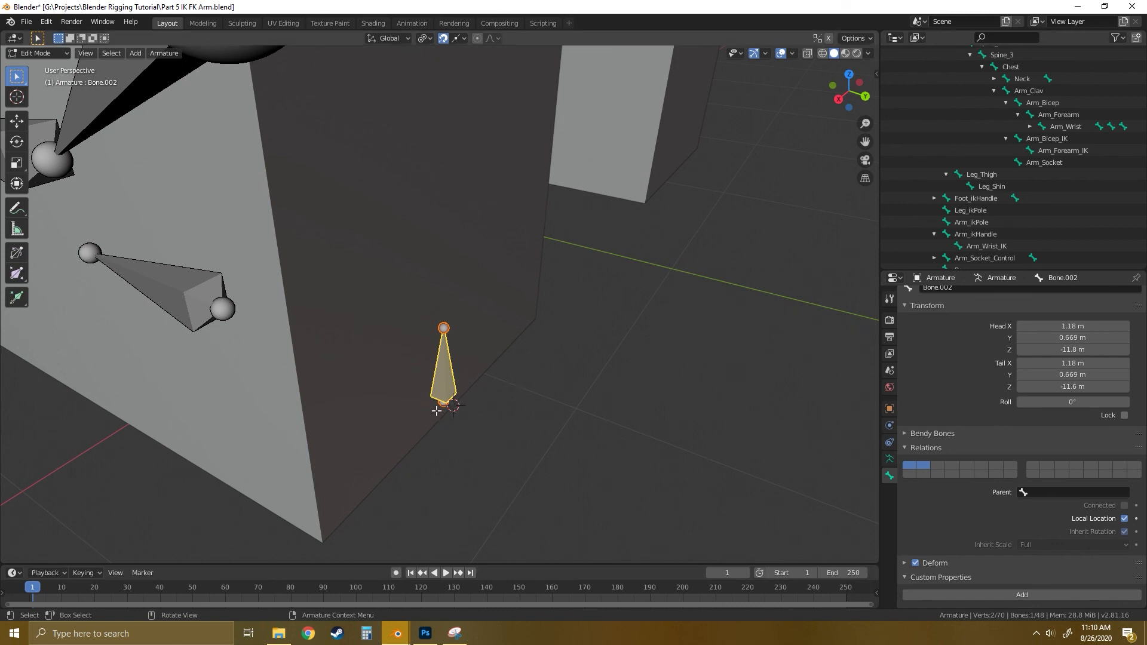
key("shift")
key("shift+s")
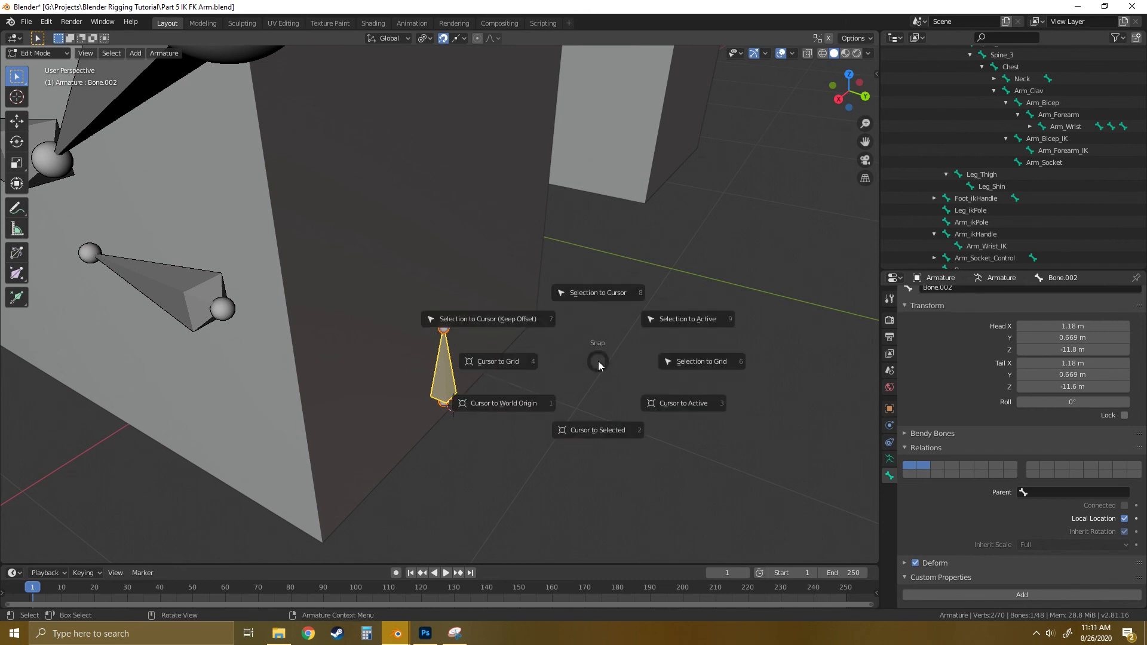
left_click(595, 290)
Place the 3D cursor at the middle of the foot block's outer bottom edge and add a single bone there.
middle_click_drag(483, 367, 425, 293)
scroll(422, 288, "down", 2)
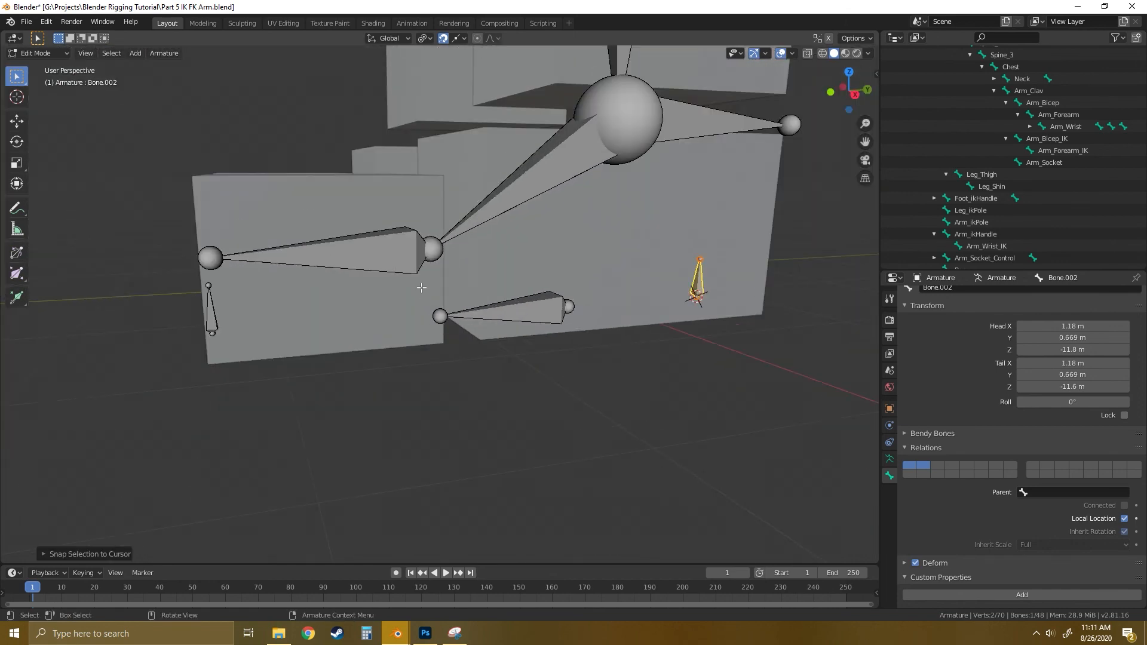
middle_click_drag(530, 282, 507, 290)
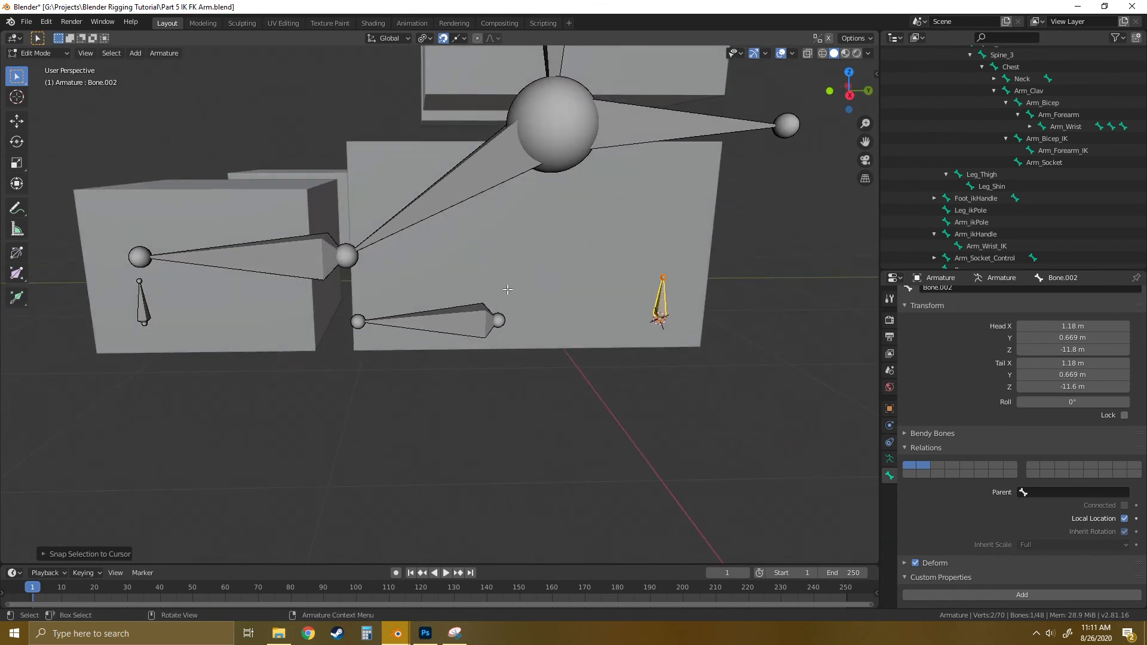
middle_click_drag(595, 319, 534, 357)
left_click(17, 97)
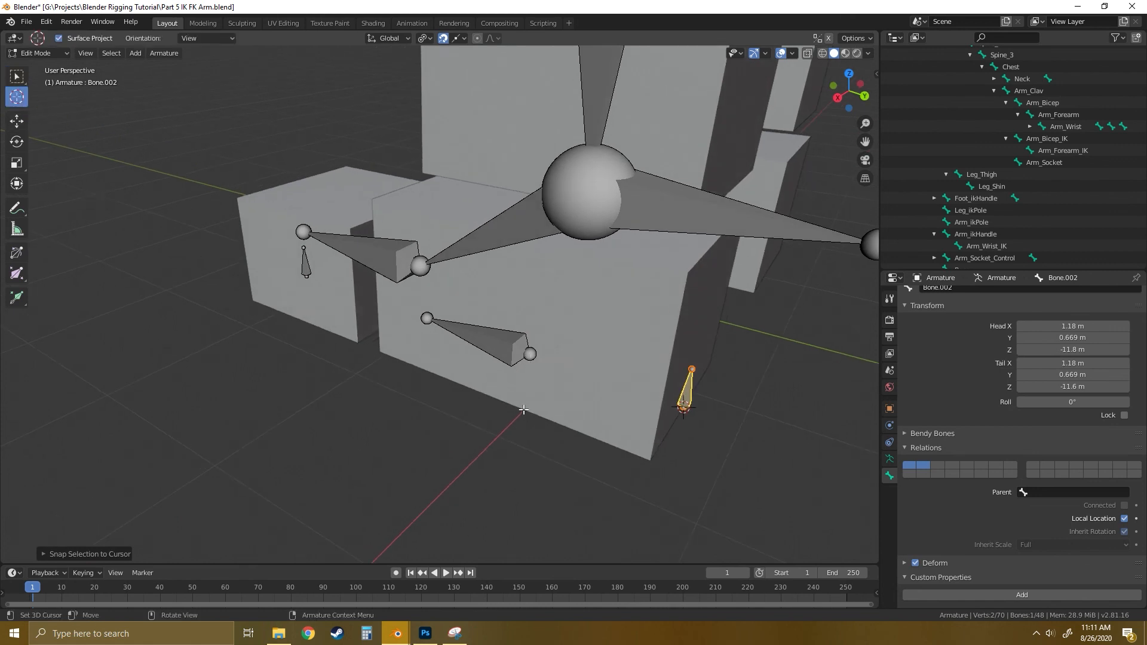
left_click_drag(524, 411, 501, 397)
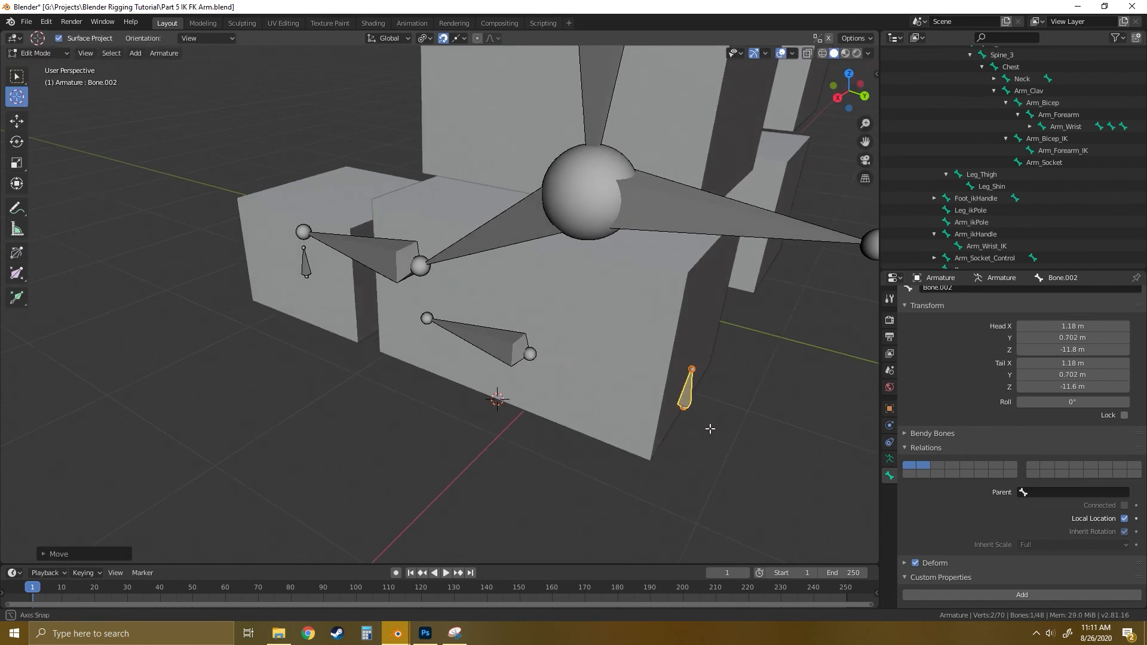
middle_click_drag(707, 427, 676, 433)
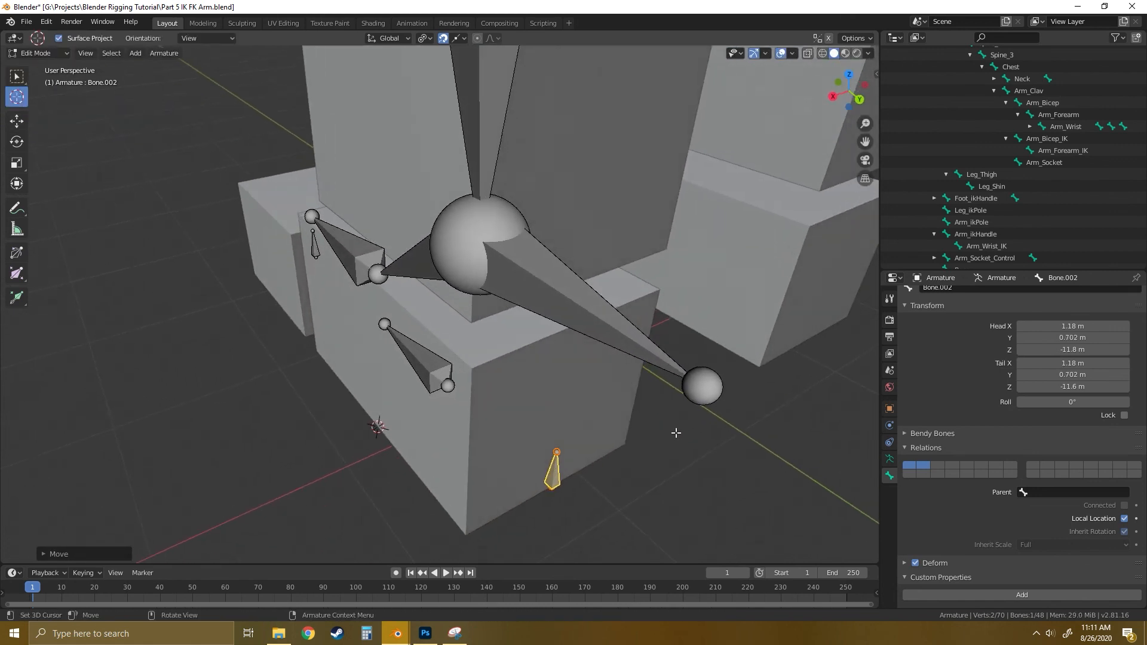
left_click(135, 53)
left_click(171, 74)
Shorten the new bone at the foot's outer edge by lowering its tail along Z to about -11.5 m.
middle_click_drag(527, 402, 543, 377)
left_click(16, 76)
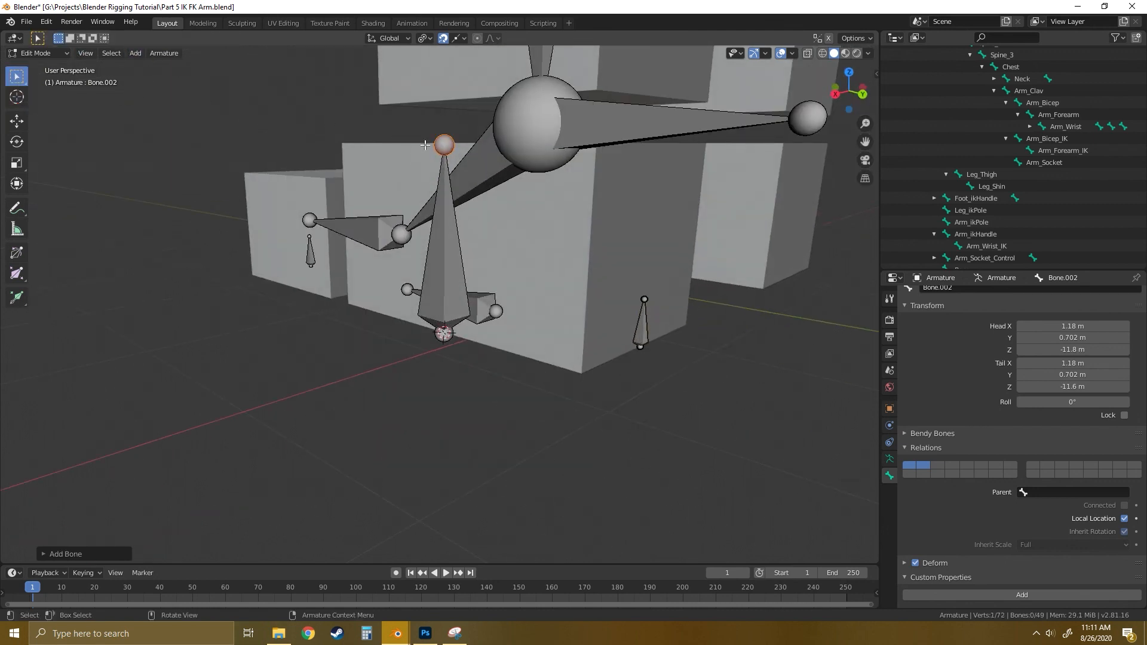
left_click(453, 147)
right_click(447, 140)
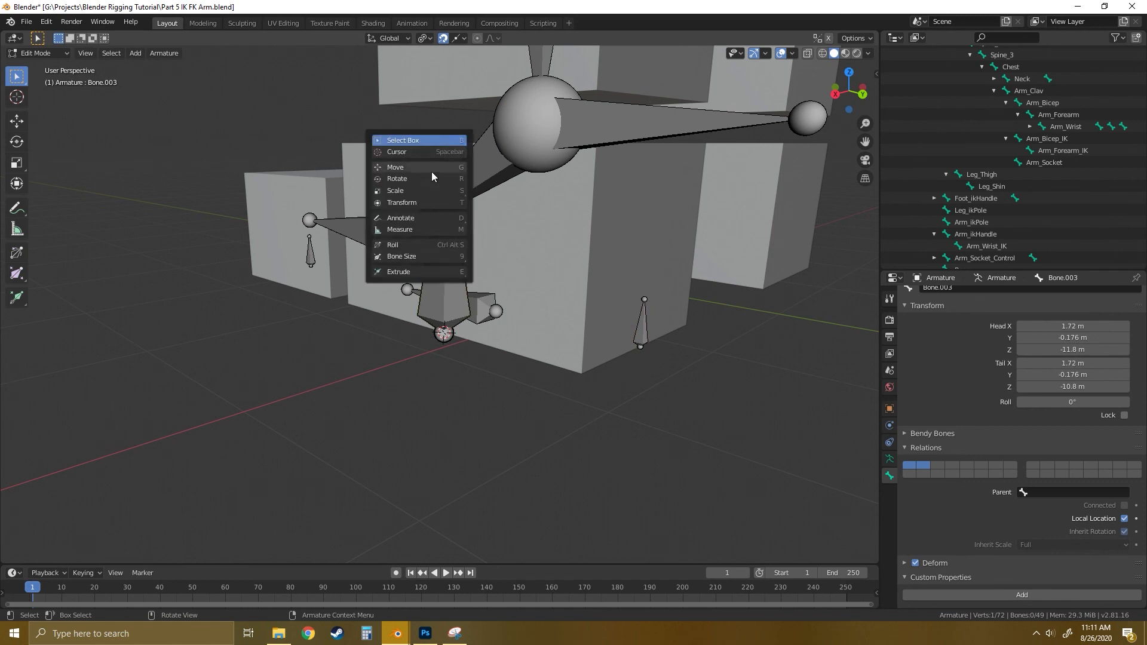
left_click(453, 160)
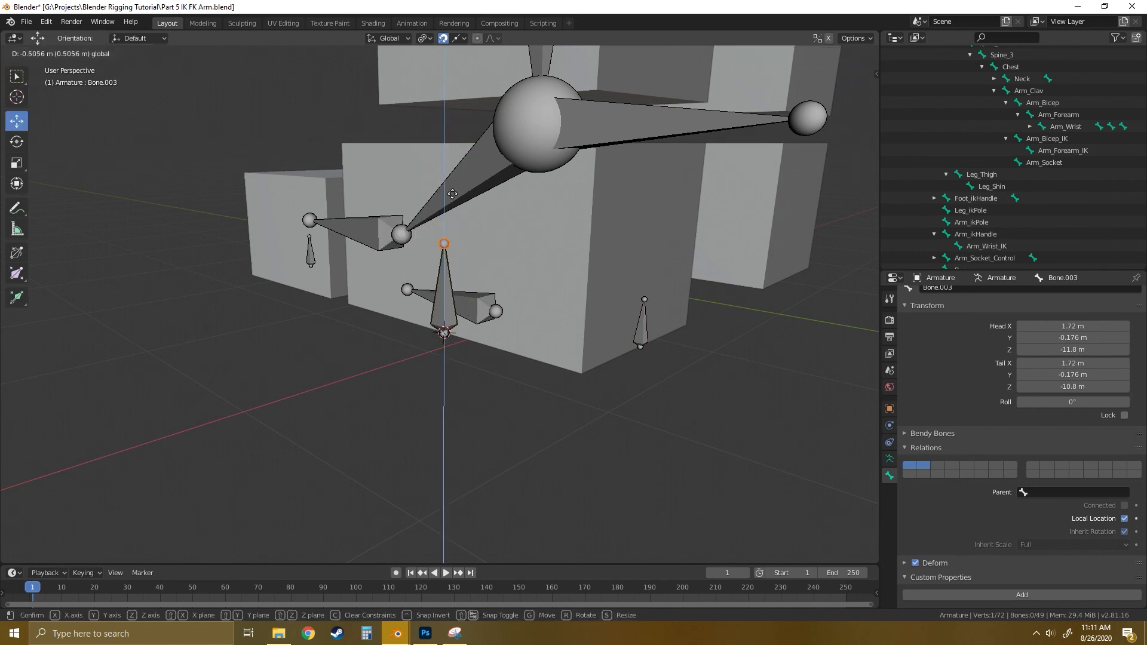
left_click(453, 221)
Duplicate the shortened outer side bone in place.
middle_click_drag(458, 128, 362, 259)
left_click(325, 261)
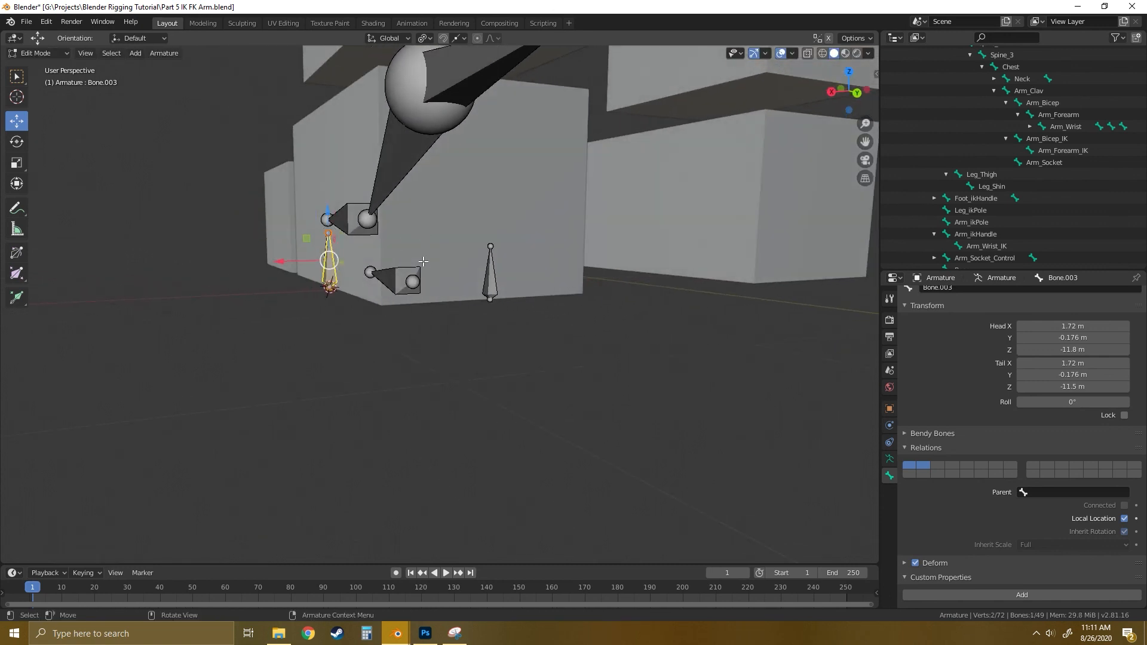
key("shift+d")
left_click(460, 259)
mouse_move(528, 268)
middle_mouse_down()
mouse_move(546, 282)
mouse_move(514, 267)
middle_mouse_up()
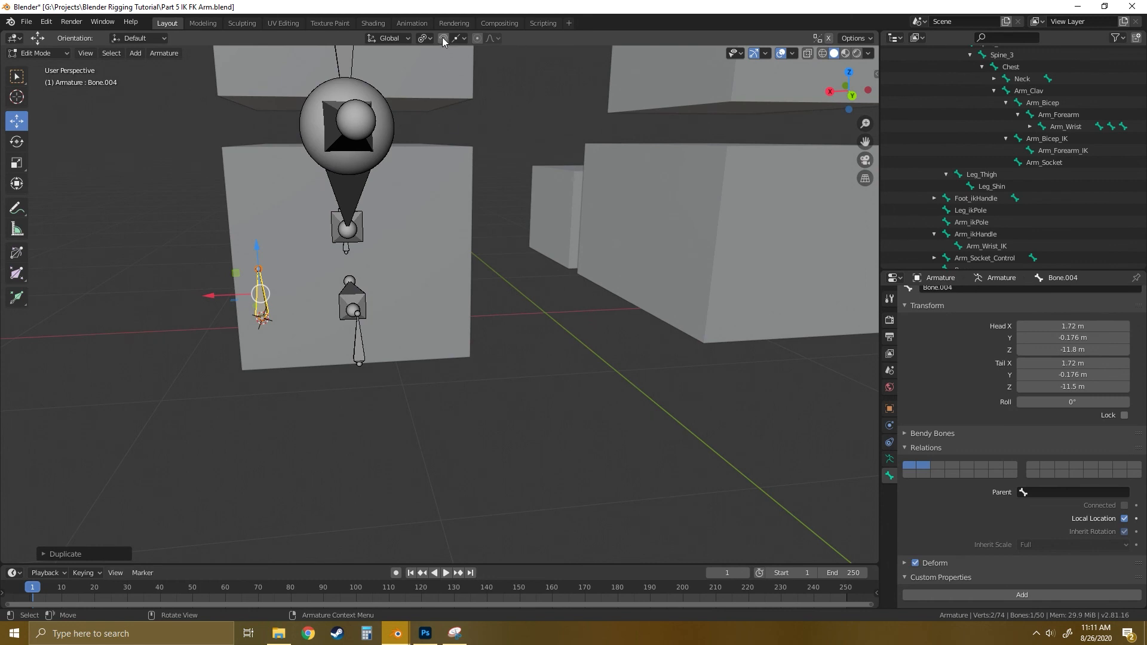
Set the snap target to Edge and move the duplicated bone about 1.09 m along X to the foot's inner bottom edge.
left_click(461, 39)
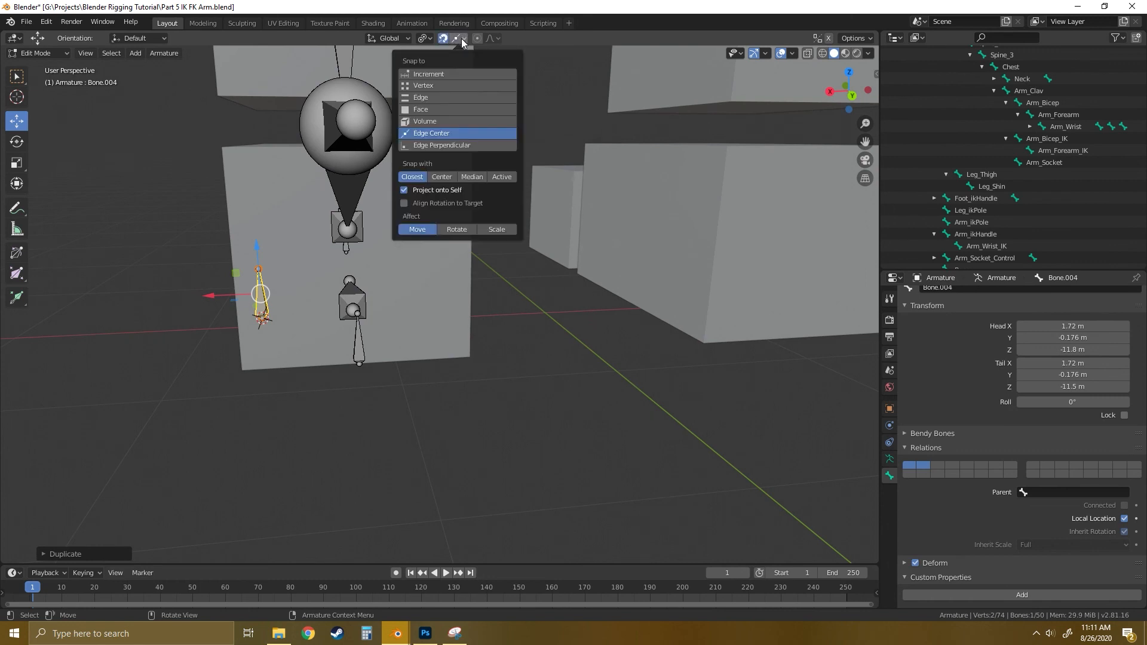
left_click(423, 100)
key("g")
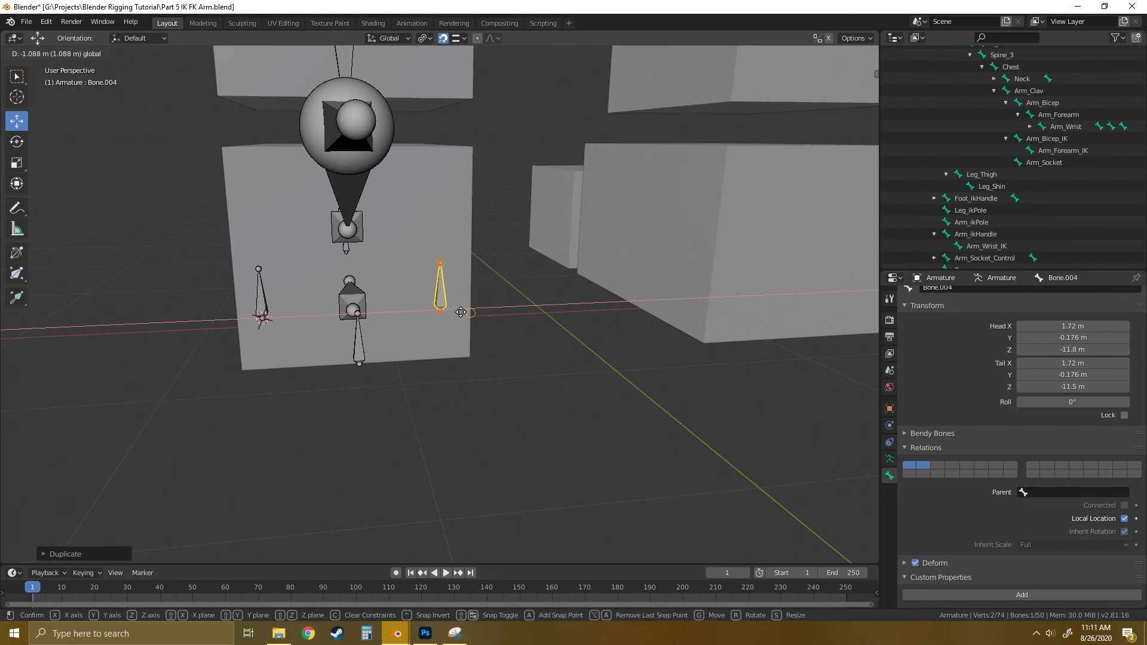
left_click(526, 310)
middle_click_drag(537, 311, 522, 330)
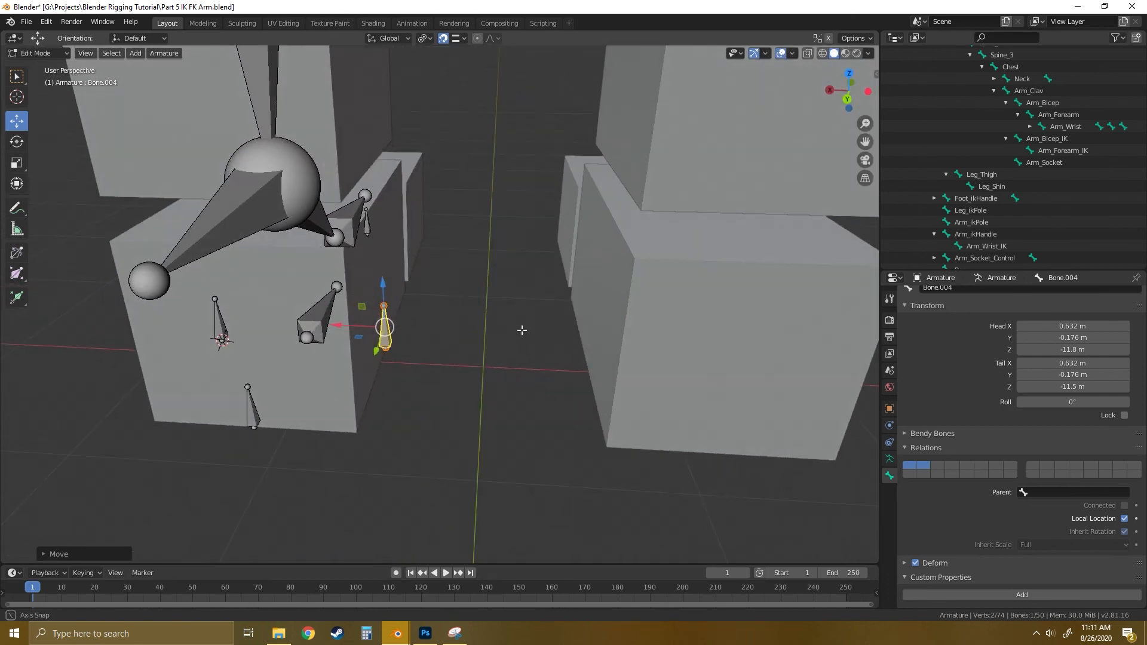
key("g")
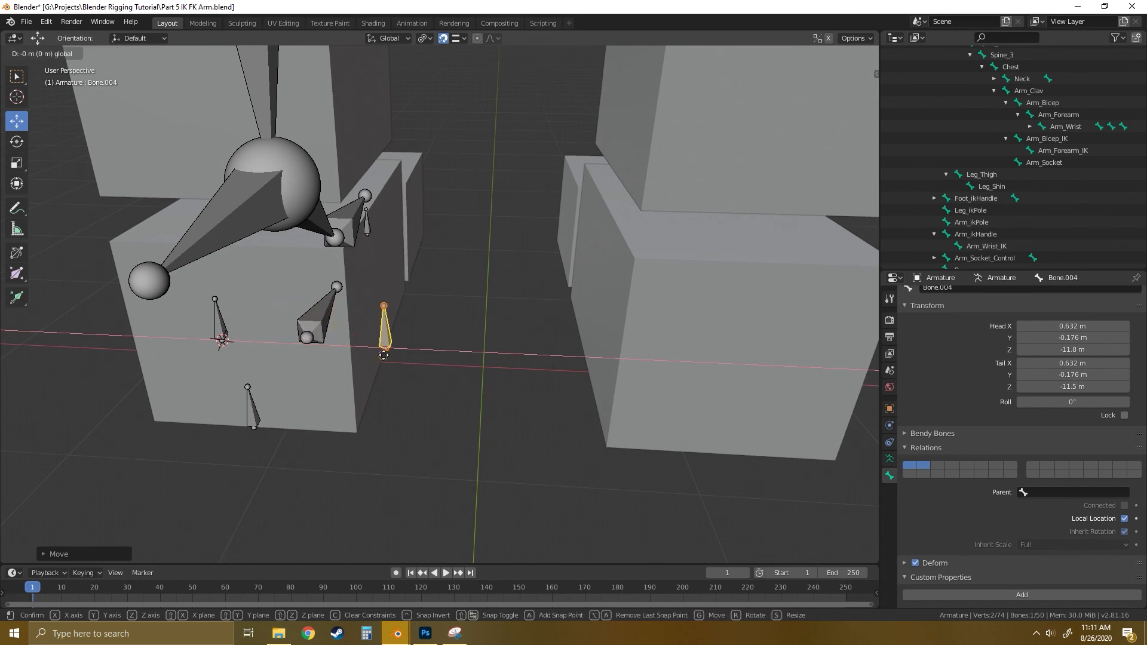
left_click(385, 357)
Rename the small bone at the toe tip as FootRig_ToeLift.
mouse_move(433, 384)
middle_mouse_down()
mouse_move(457, 351)
mouse_move(430, 341)
mouse_move(453, 380)
middle_mouse_up()
middle_click_drag(149, 337, 400, 326)
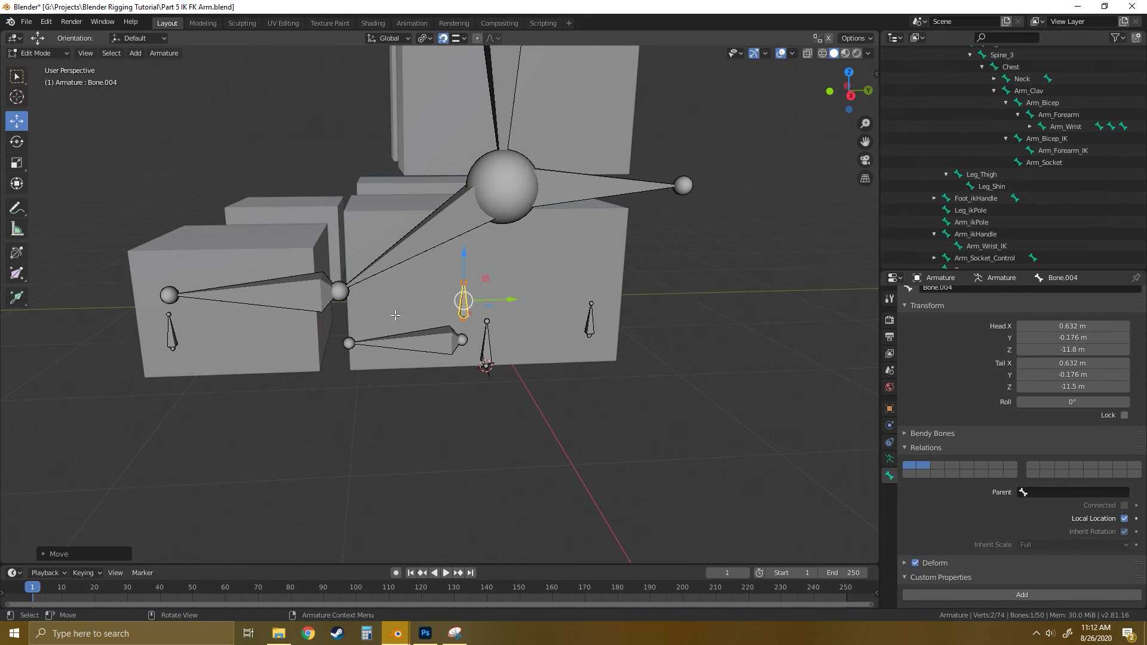
middle_click_drag(419, 325, 445, 343, "shift")
scroll(445, 343, "up", 1)
middle_click_drag(537, 292, 543, 262, "shift")
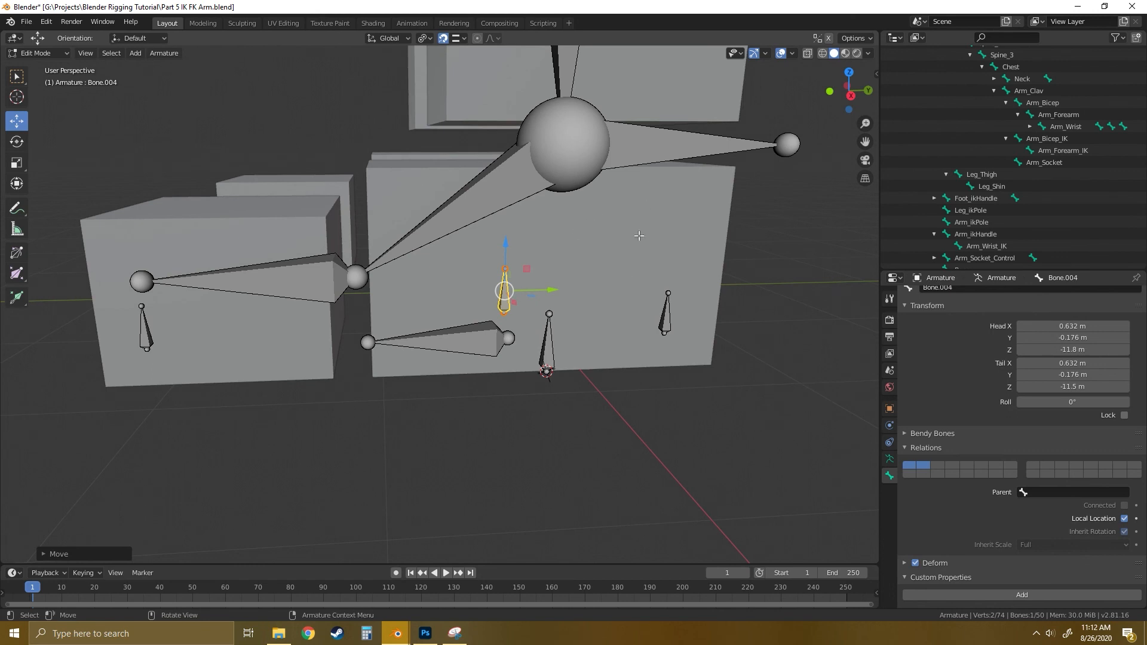
left_click(437, 410)
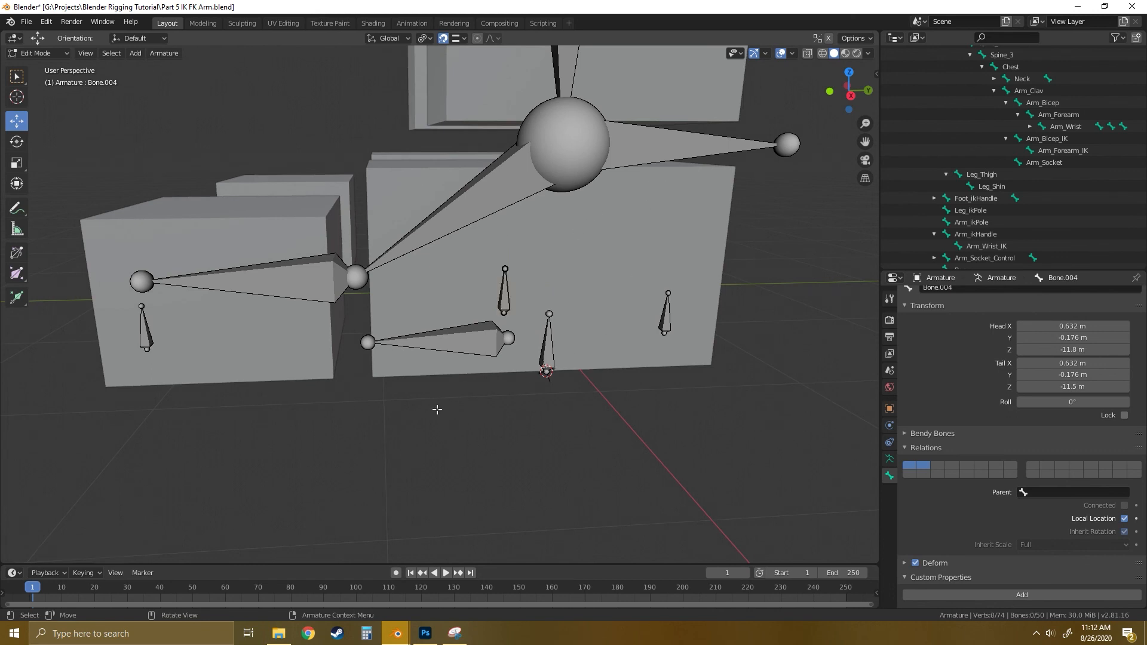
left_click(146, 329)
scroll(964, 322, "up", 1)
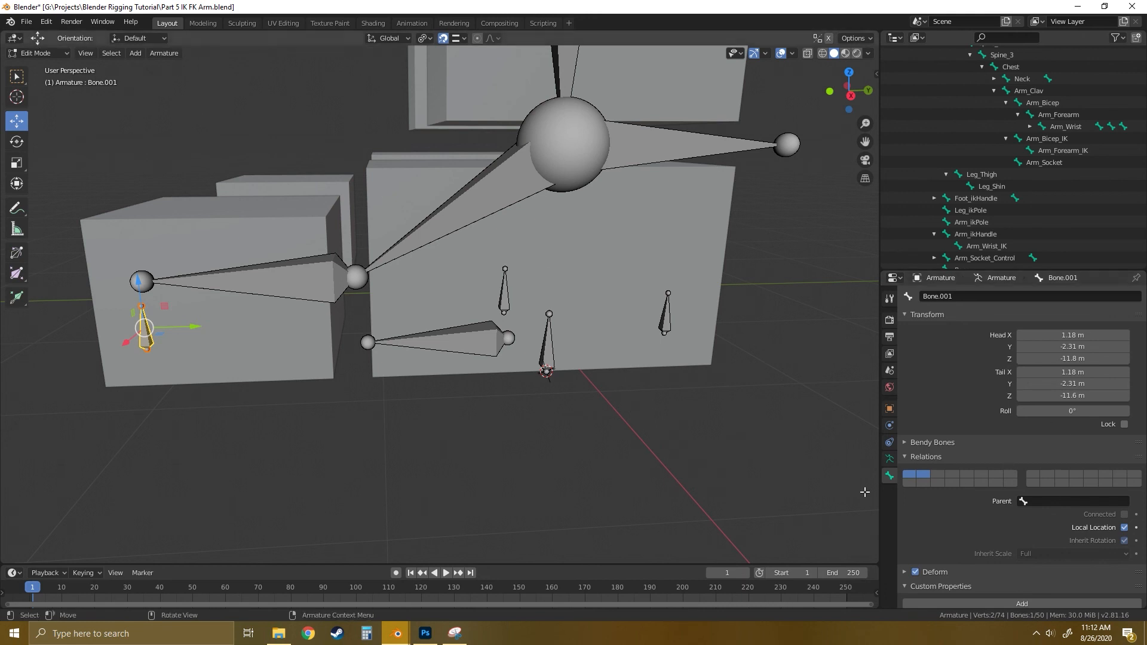
left_click(965, 296)
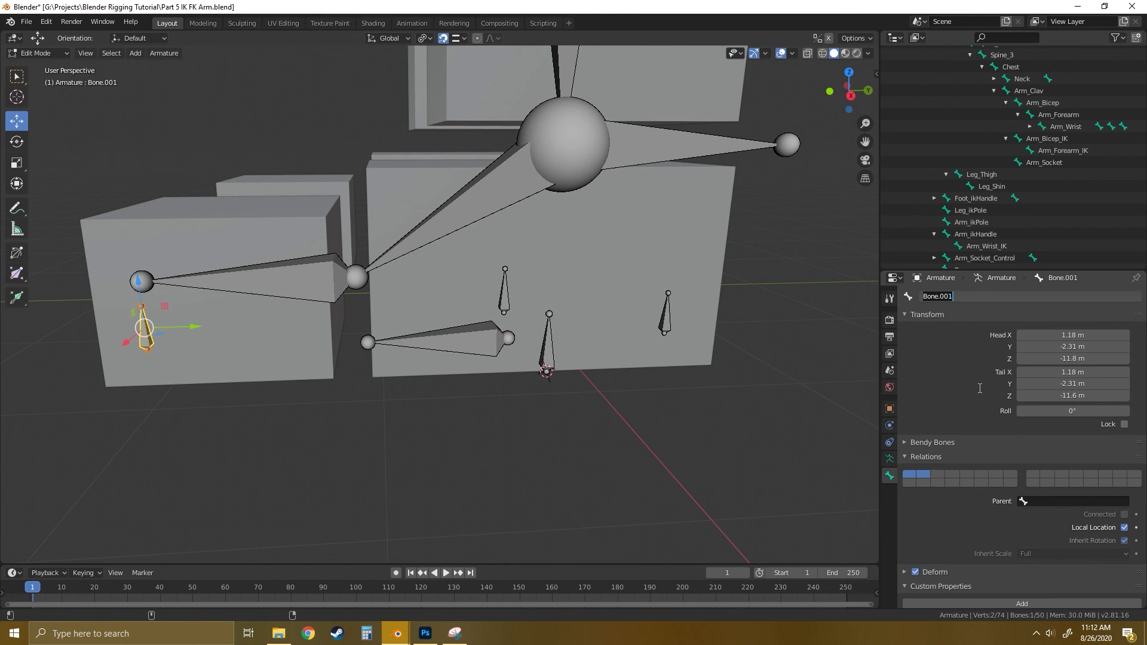
type("FootRig_ToeLift")
key("Return")
Rename the small bone at the back of the heel as FootRig_HeelLift.
left_click(666, 314)
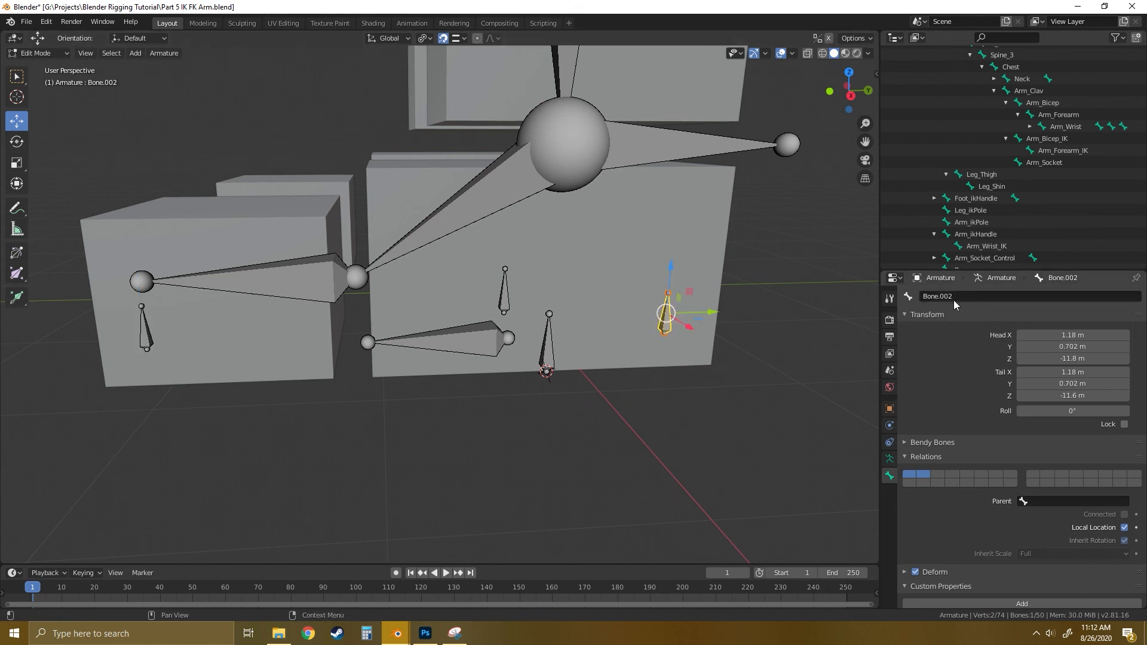
left_click(994, 297)
type("Foot")
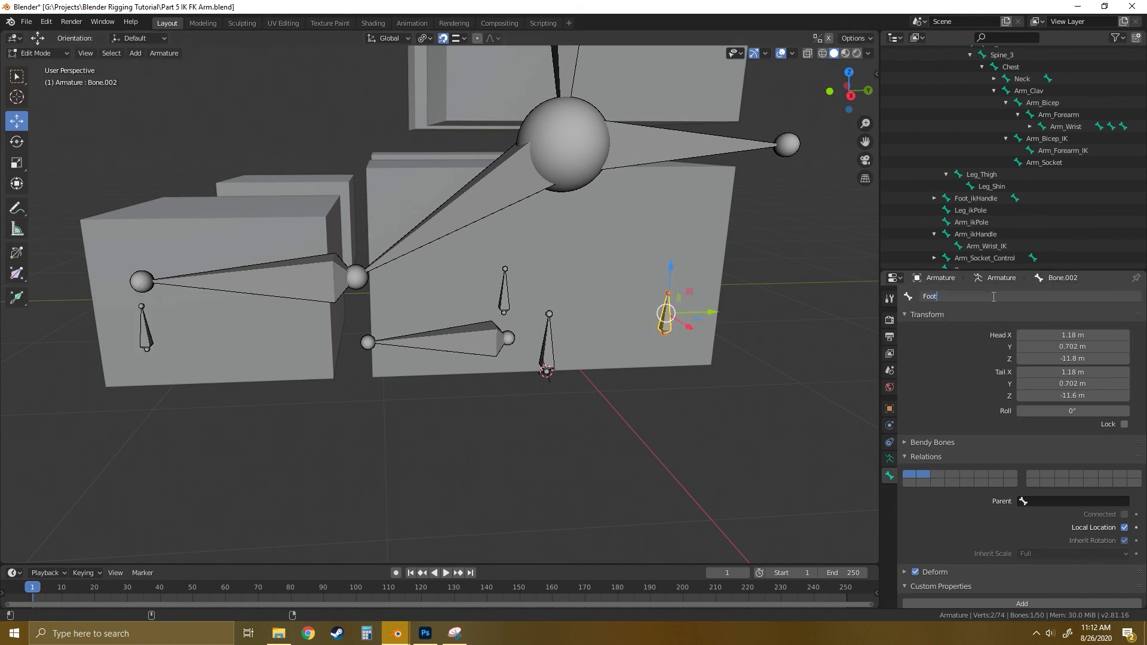
type("Rig_")
type("Heel")
type("Ik")
key("Return")
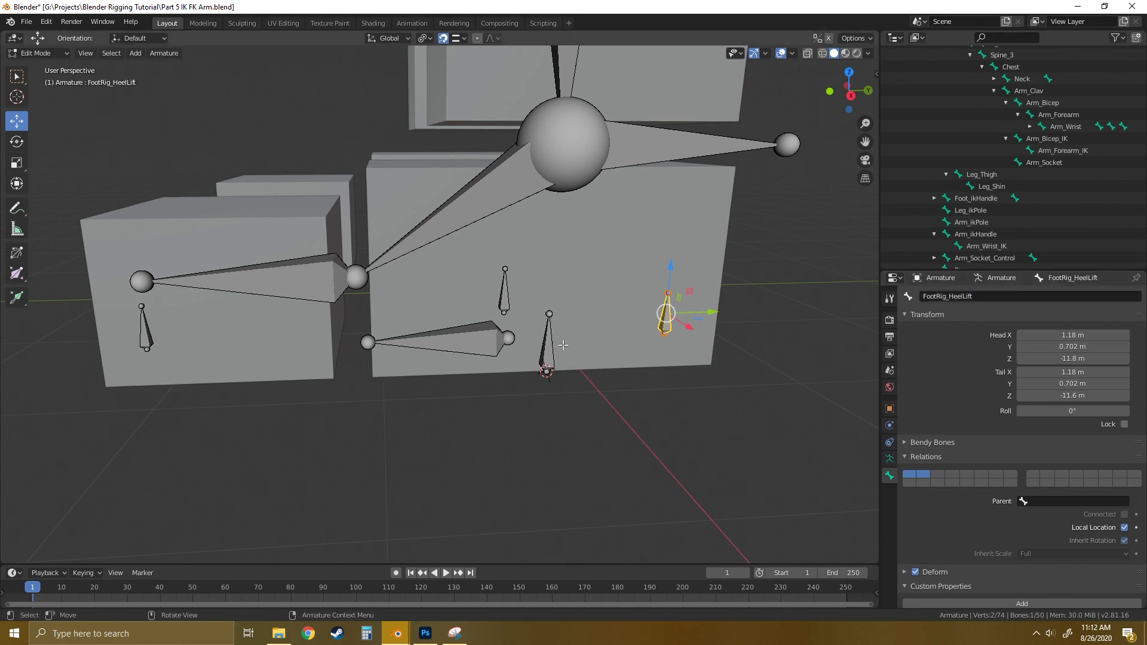
Rename the bone at the foot's outer bottom edge as FootRig_LeftRoll.
left_click(548, 344)
left_click(980, 299)
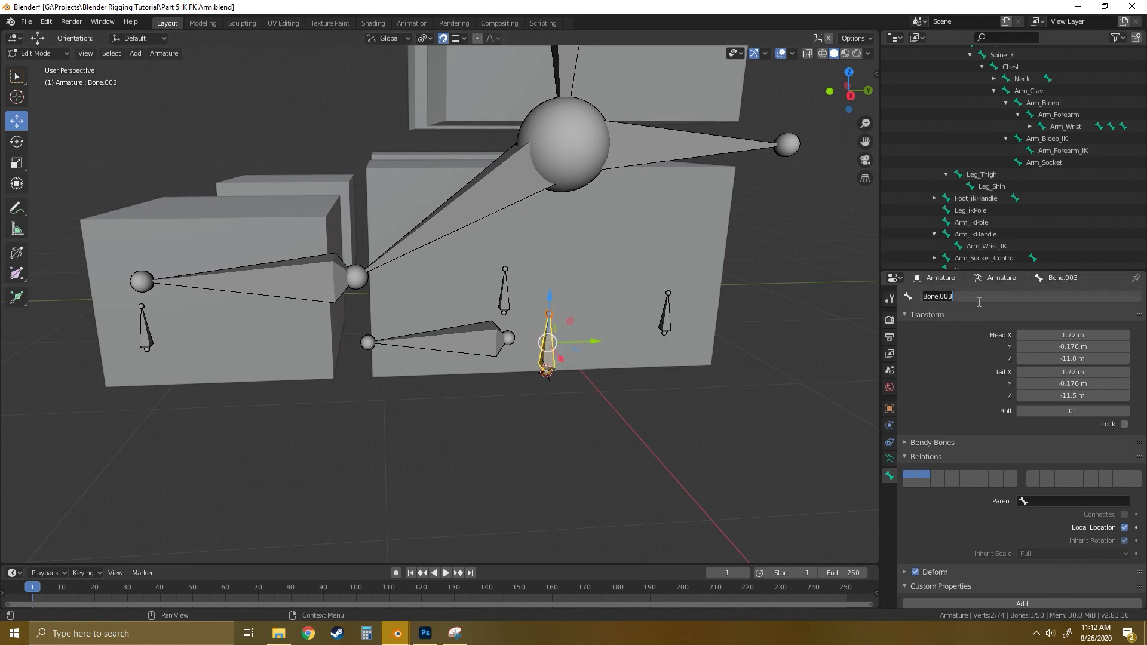
type("FootRig_")
type("LeftRoll")
key("Return")
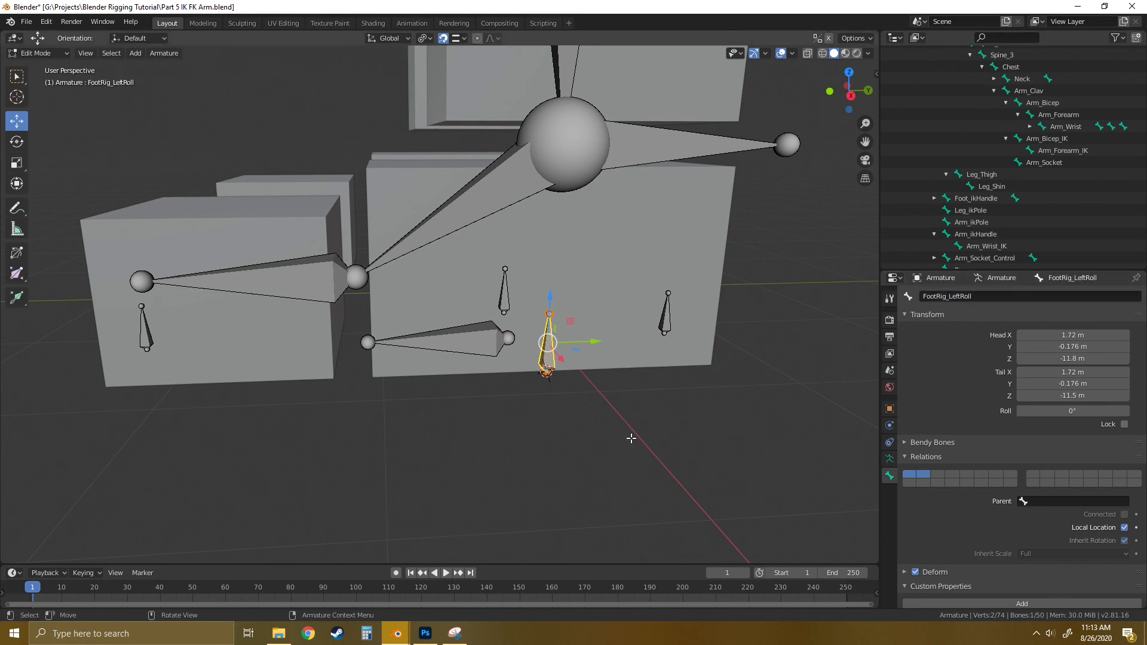
Rename the bone at the foot's inner bottom edge as FootRig_RightRoll.
left_click(502, 291)
double_click(965, 295)
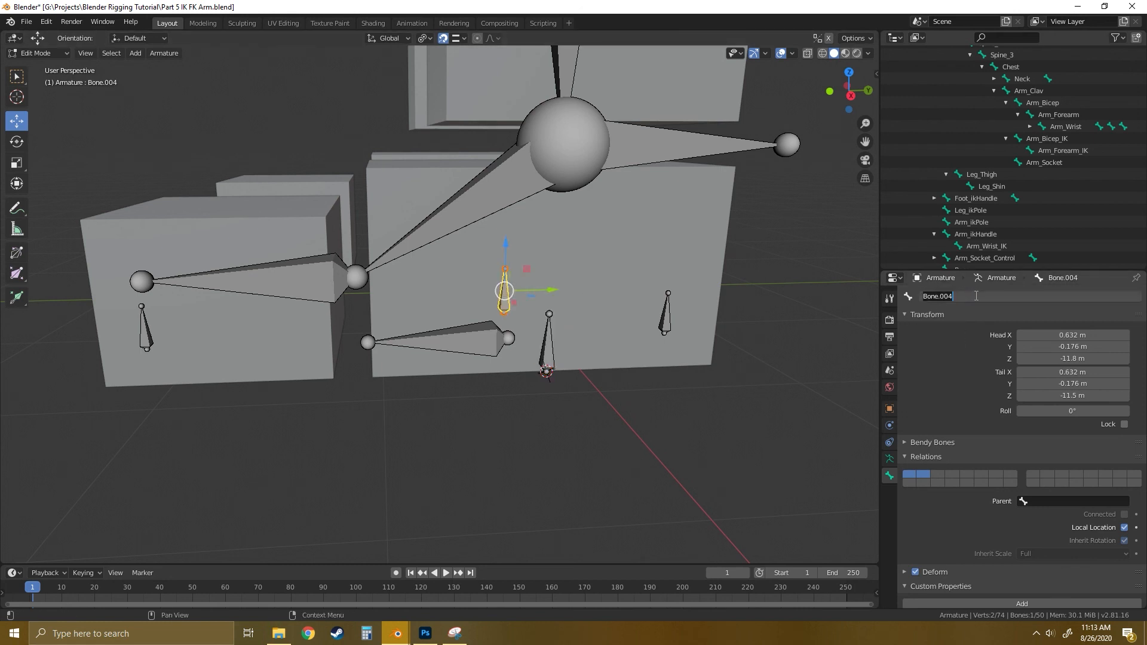
type("FootR")
type("Rig_")
type("RightR")
type("oll")
key("Return")
Rename the long horizontal bone under the foot as Foot_Controller.
left_click(486, 335)
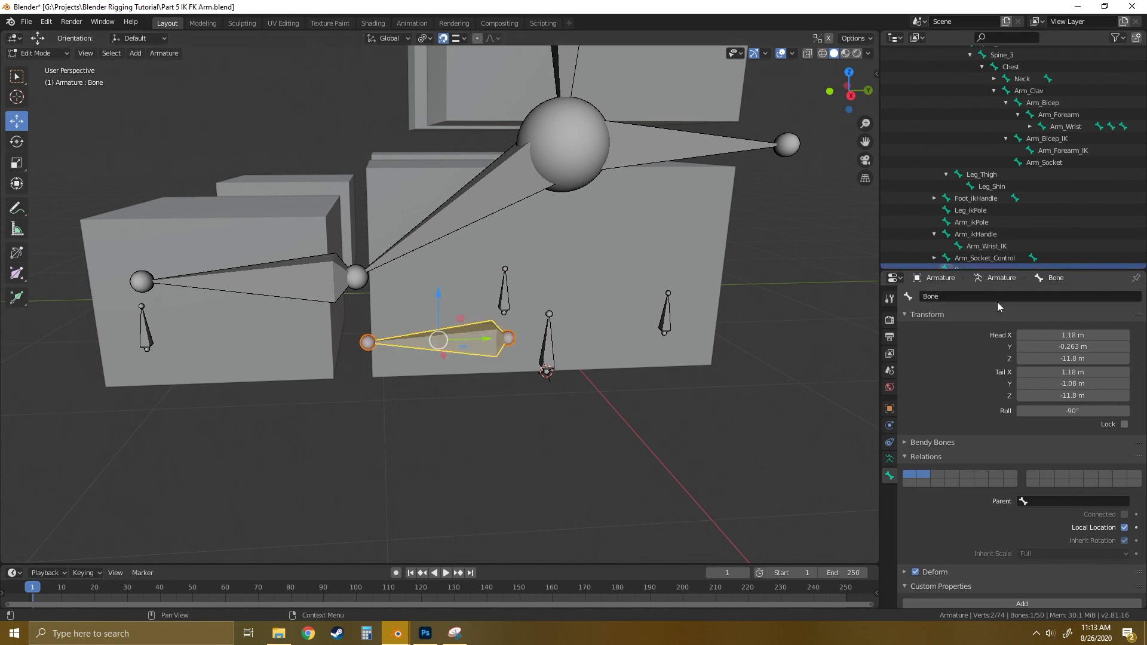
left_click(980, 297)
type("Fo")
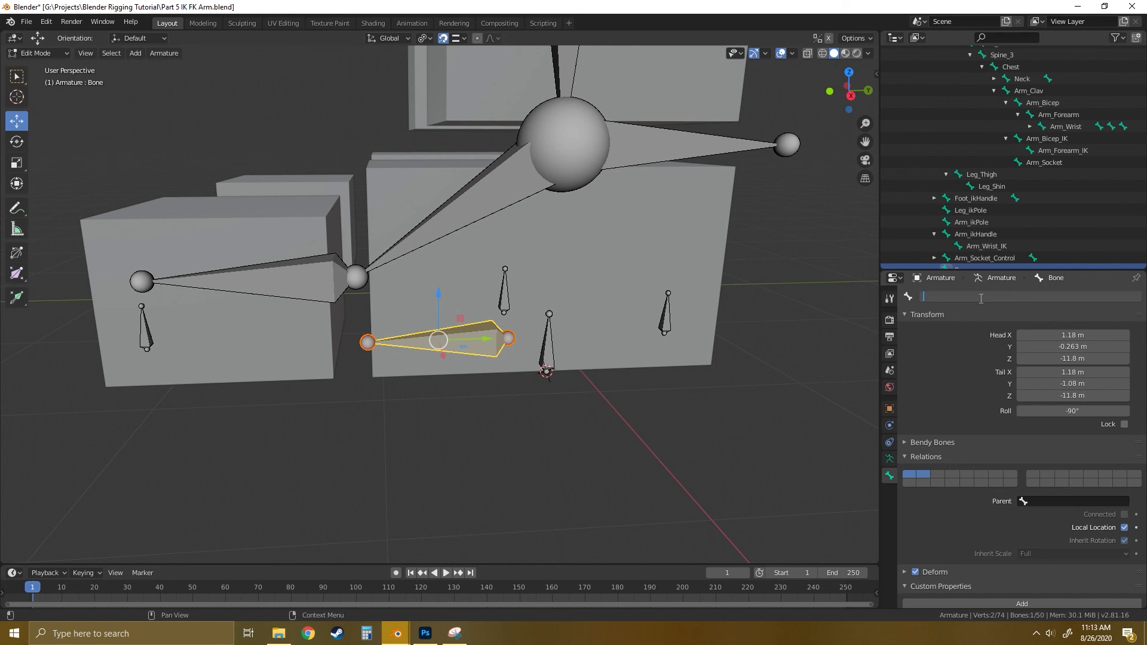
type("Foot_Controller")
key("Return")
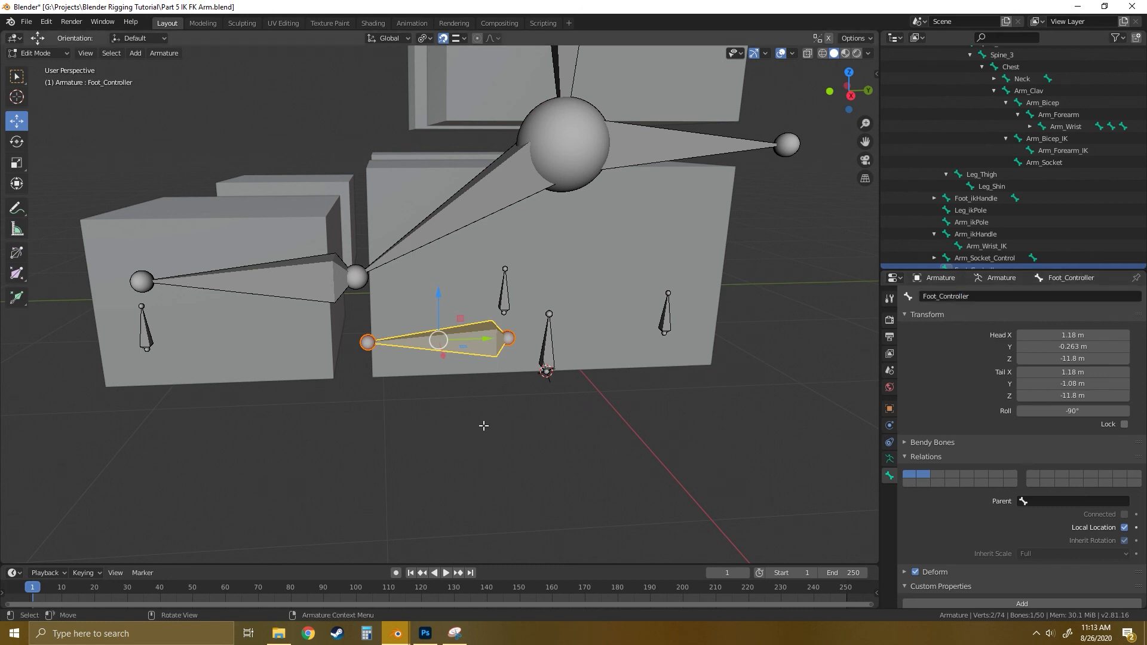
left_click(536, 428)
left_click(469, 349)
middle_click_drag(399, 399, 475, 388)
left_click_drag(475, 389, 475, 386)
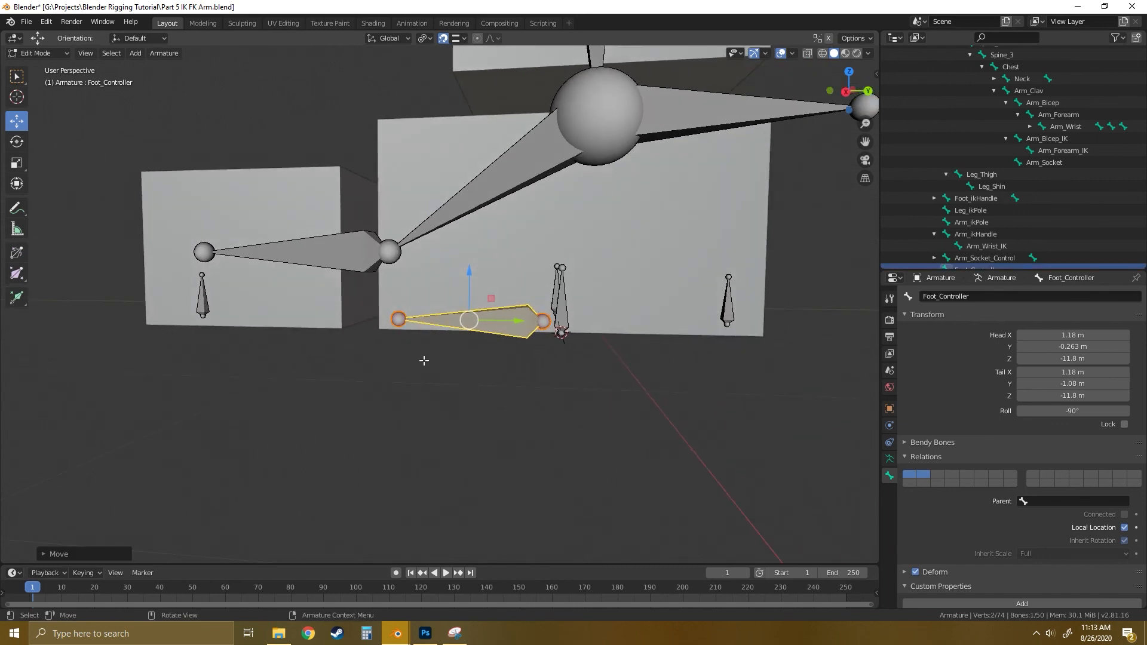
mouse_move(424, 360)
middle_mouse_down()
mouse_move(369, 341)
mouse_move(349, 359)
mouse_move(422, 374)
mouse_move(448, 359)
mouse_move(430, 366)
mouse_move(433, 349)
mouse_move(443, 354)
middle_mouse_up()
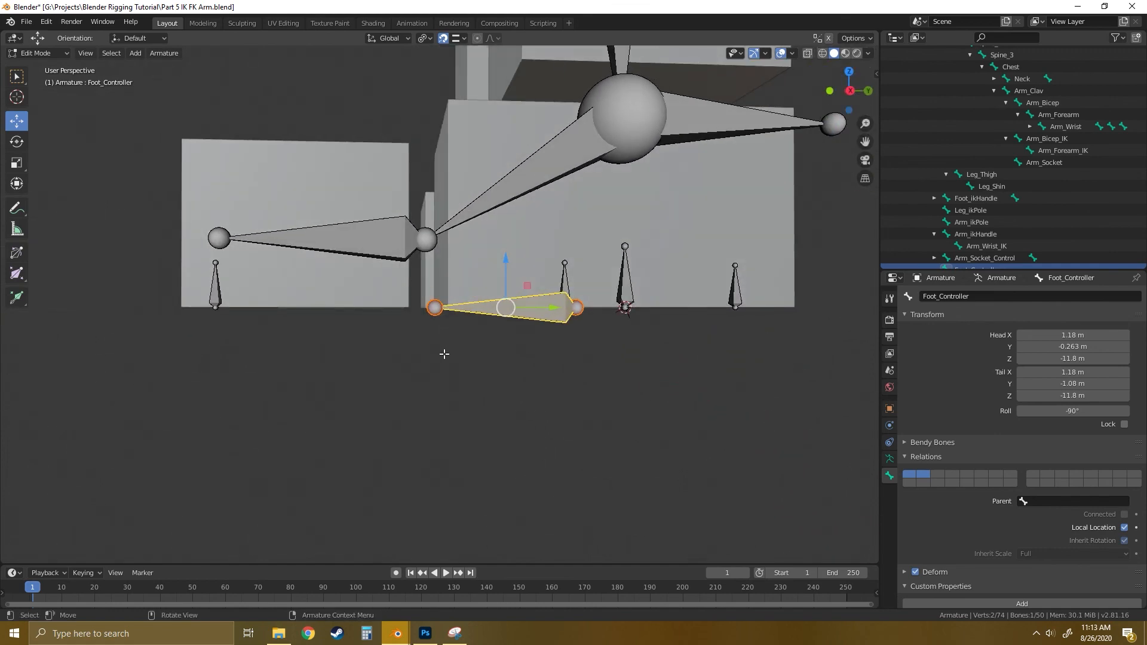
left_click(479, 370)
mouse_move(487, 297)
middle_mouse_down()
mouse_move(494, 333)
mouse_move(479, 323)
mouse_move(497, 314)
middle_mouse_up()
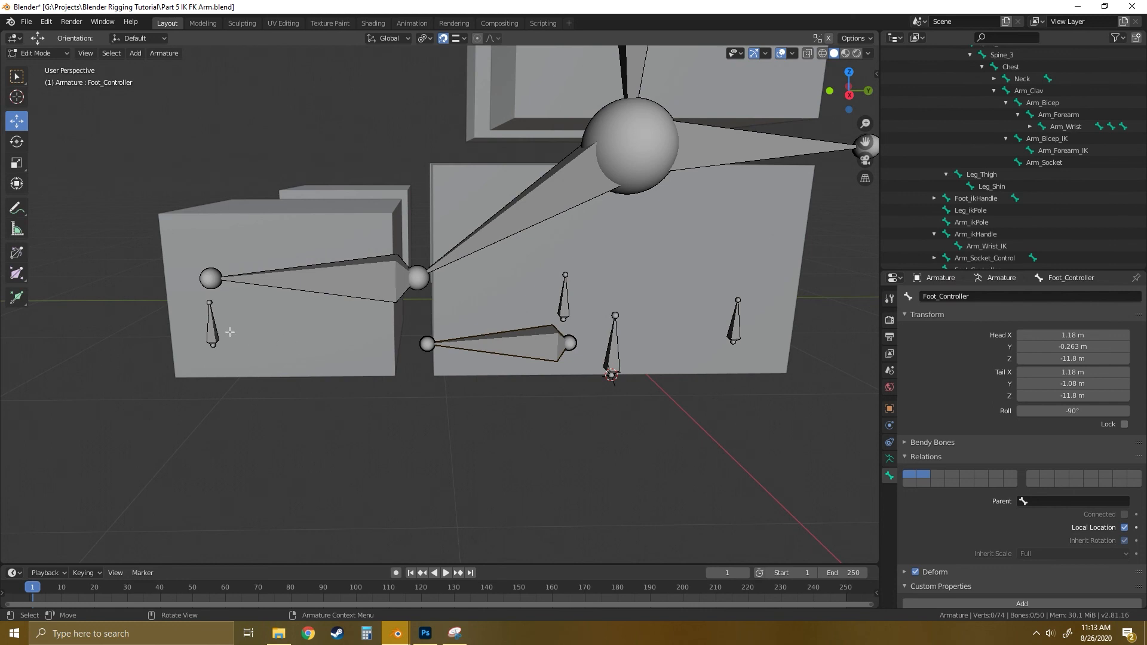
Turn off Deform for the toe-lift, left-roll, heel-lift and right-roll bones and for Foot_Controller.
left_click(211, 324)
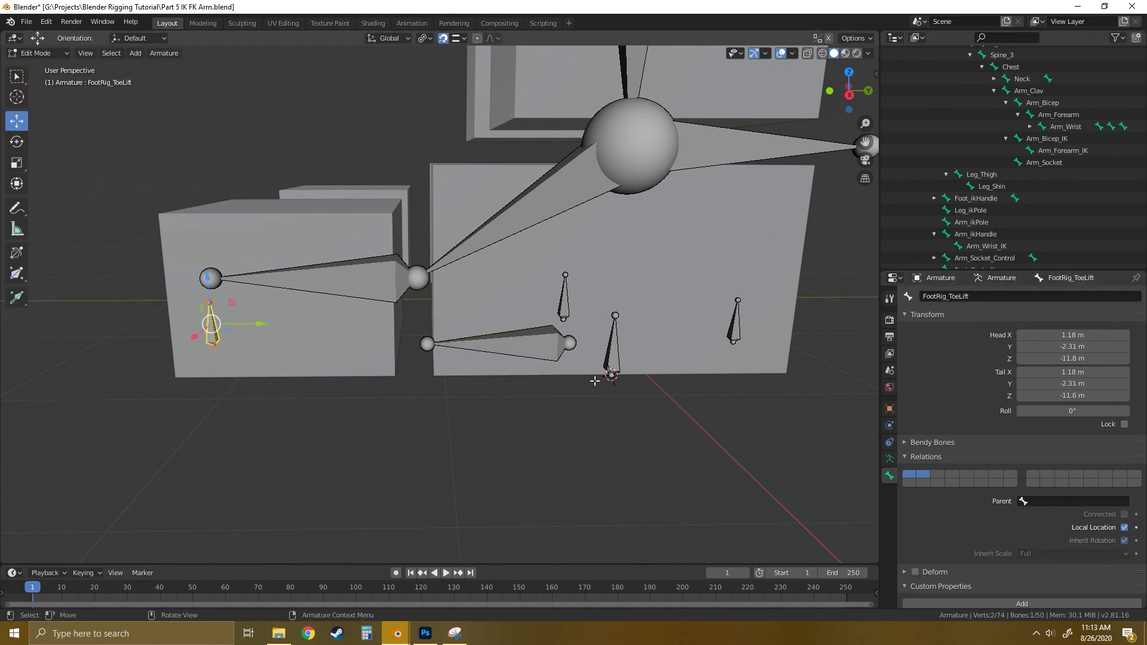
left_click(613, 354)
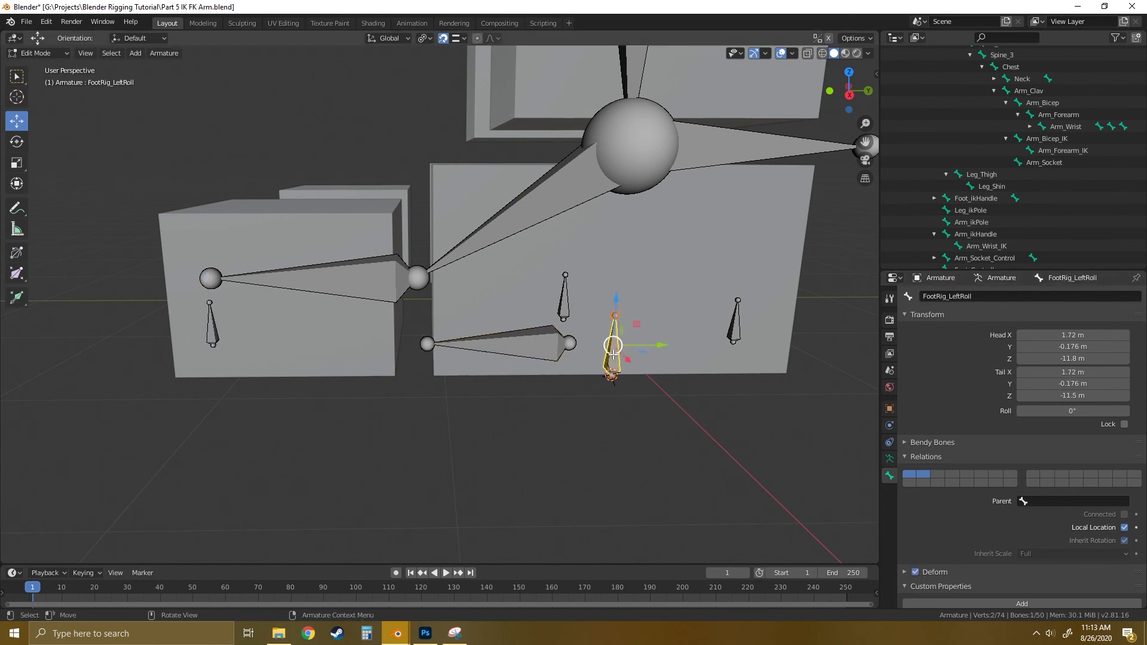
left_click(743, 323)
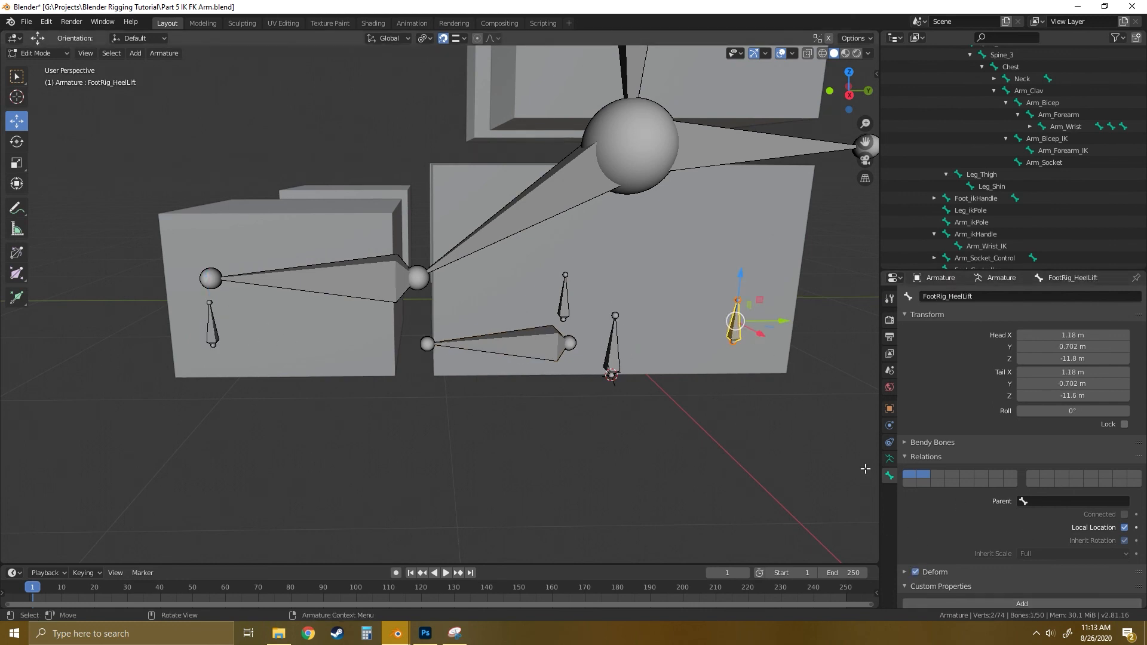
left_click(565, 295)
left_click(533, 346)
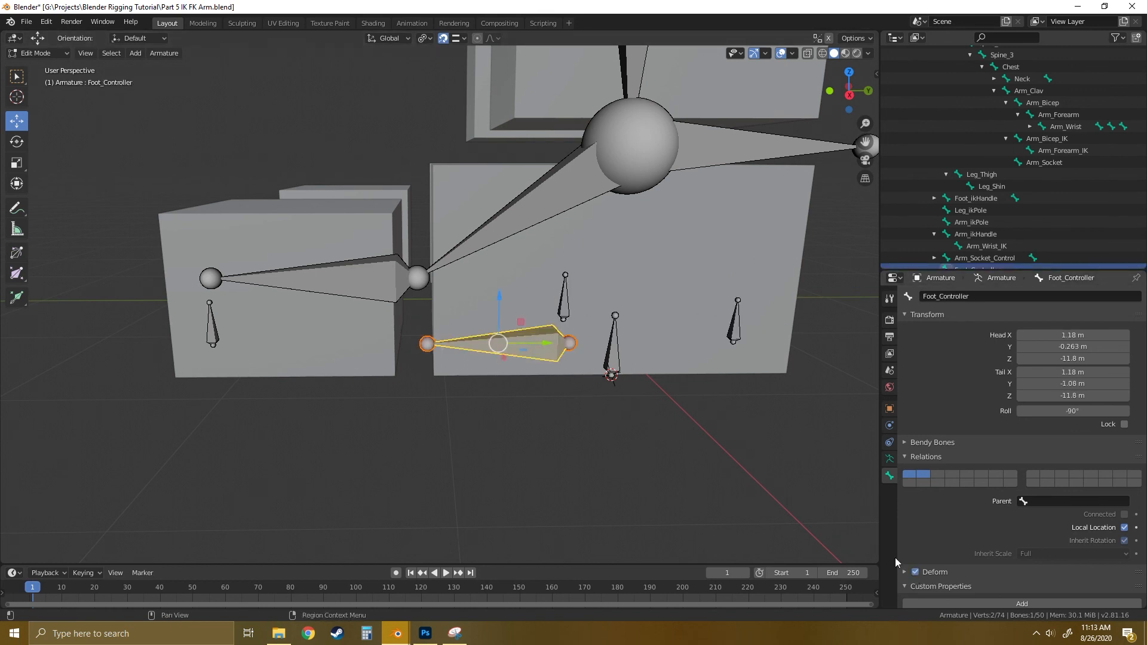
left_click(916, 572)
scroll(596, 378, "up", 2)
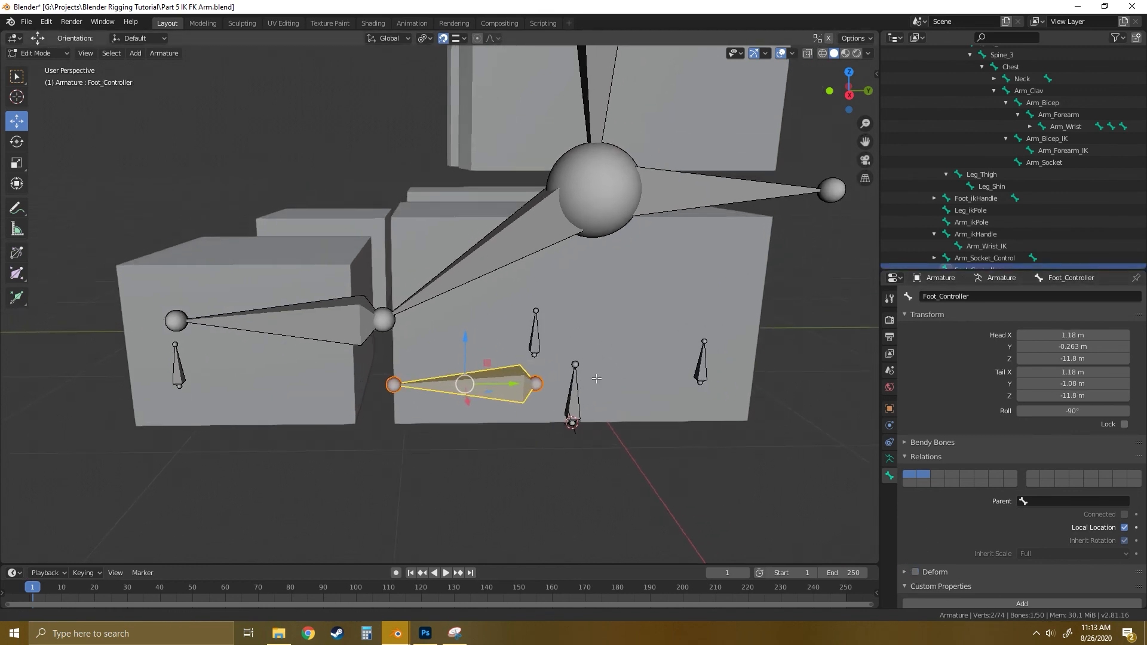
Snap the 3D cursor to the ball joint at the tip of Foot_Ankle and add a single bone there.
left_click(384, 321)
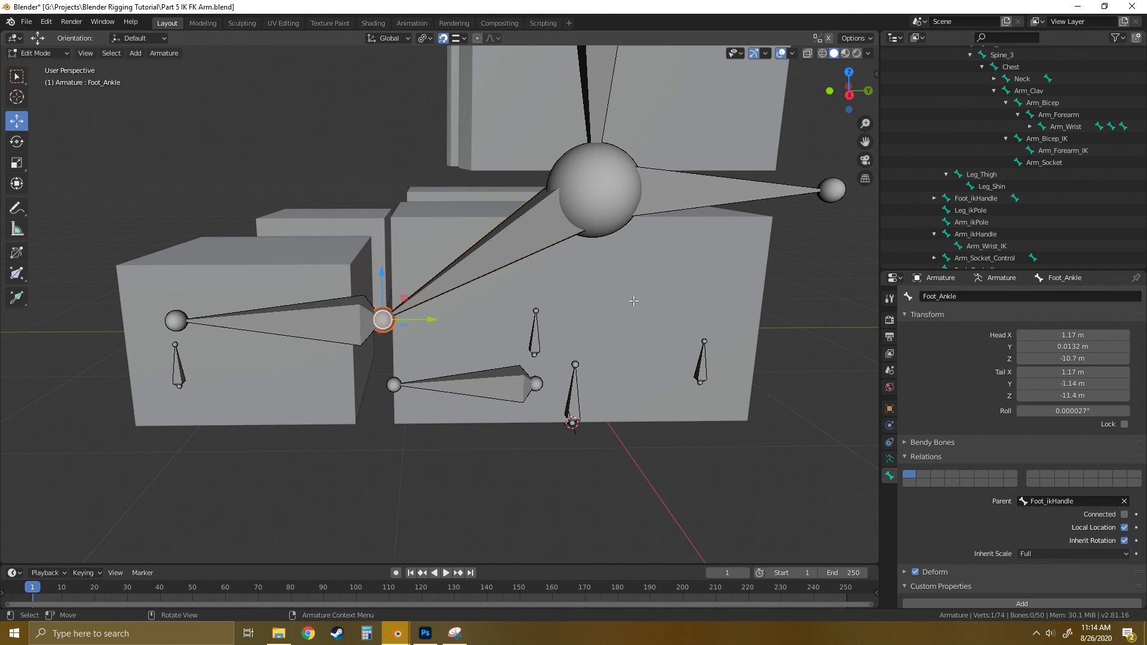
key("shift+s")
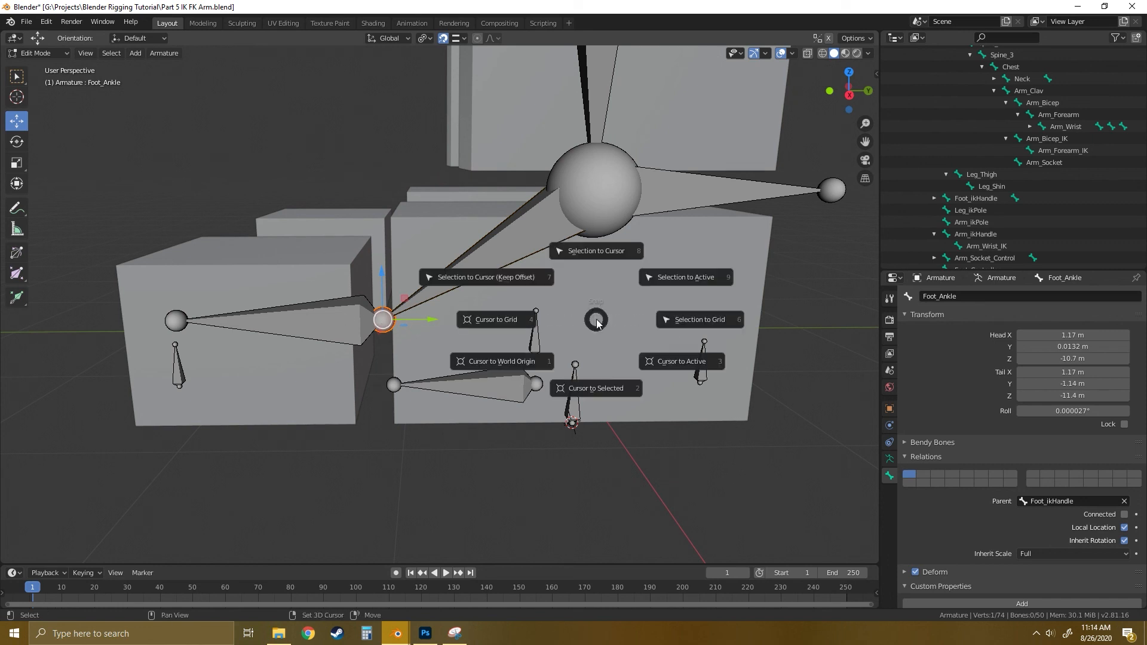
left_click(593, 389)
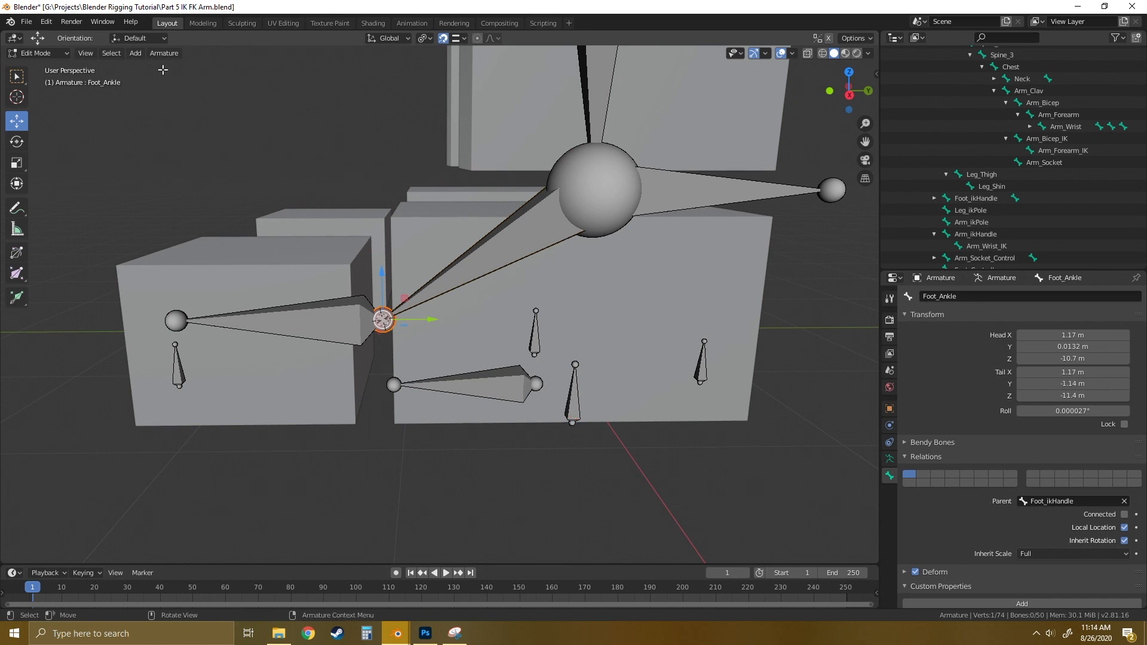
left_click(135, 52)
left_click(166, 67)
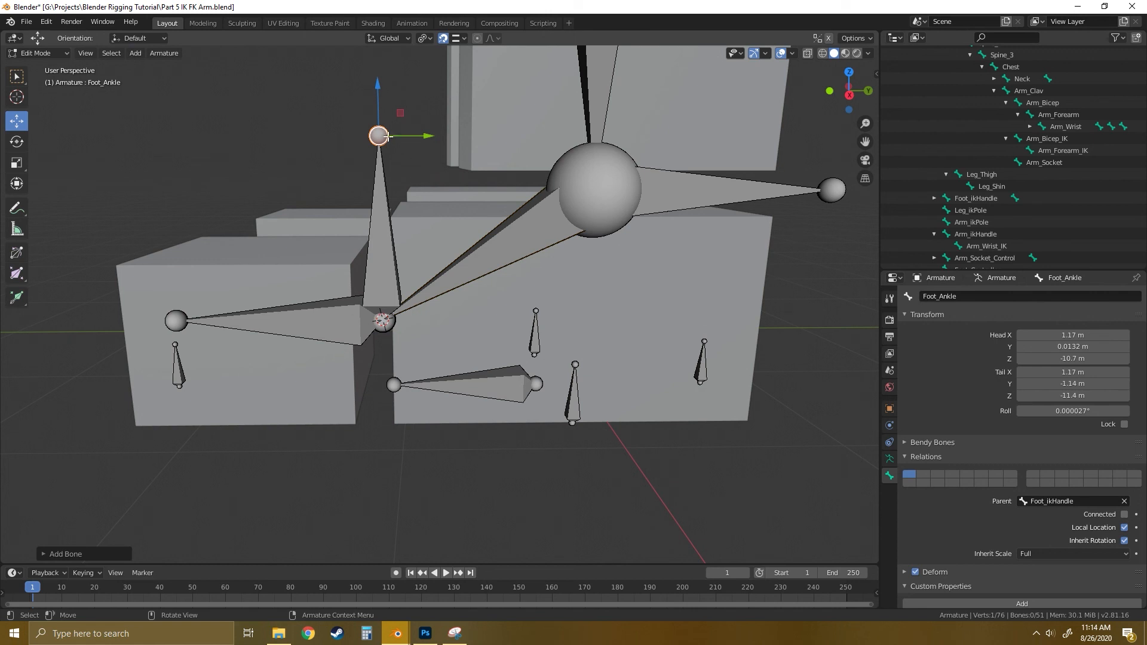
Turn off snapping and move the new ball-joint bone's tip onto the 3D cursor.
left_click_drag(402, 113, 526, 291)
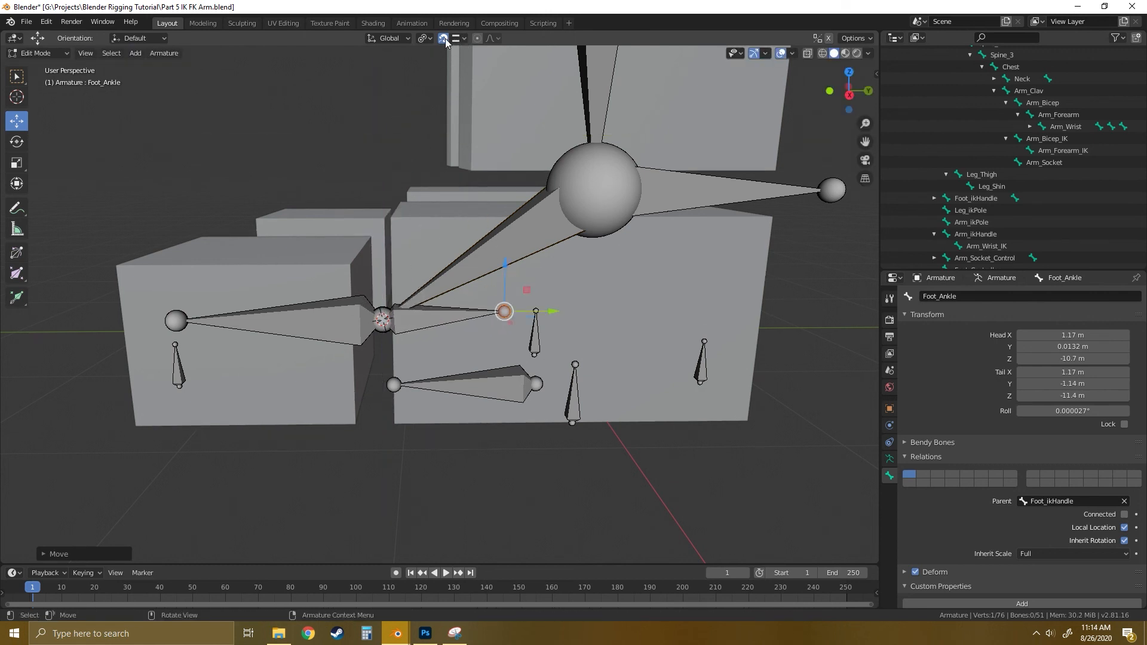
left_click(442, 38)
middle_click_drag(492, 282, 487, 279)
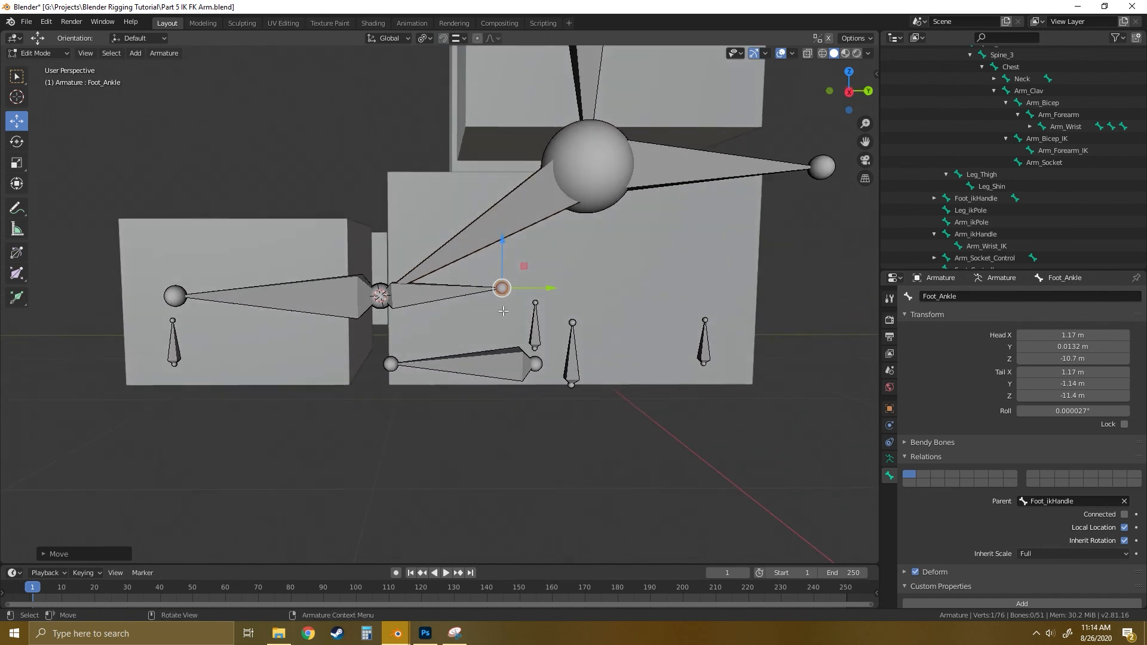
key("shift")
key("shift+s")
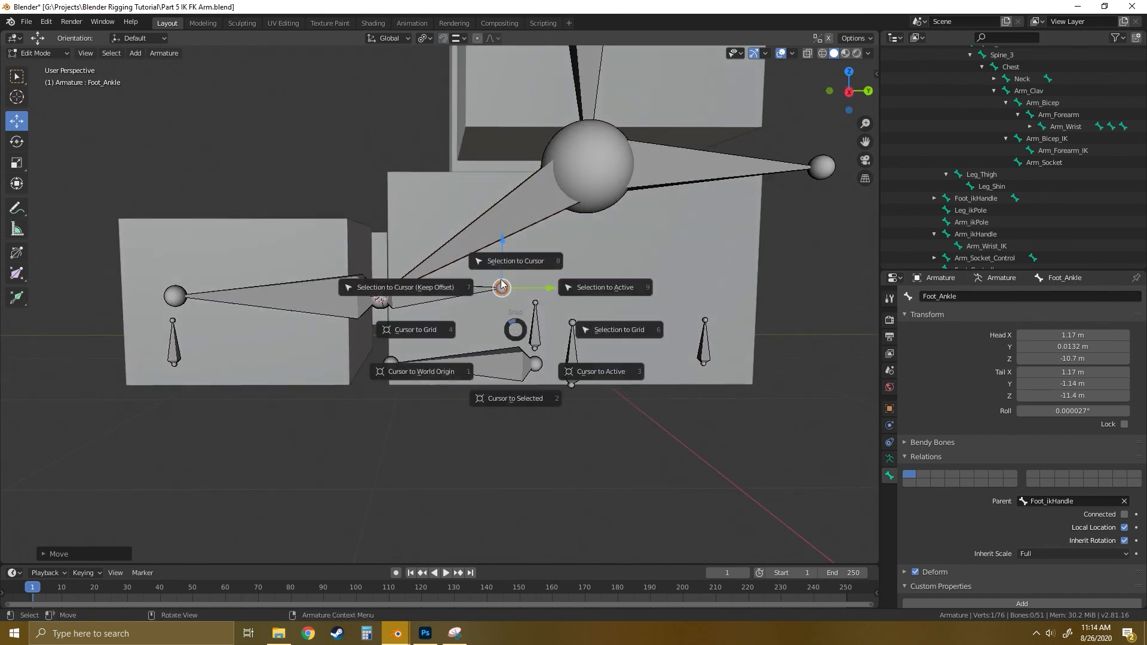
left_click(514, 259)
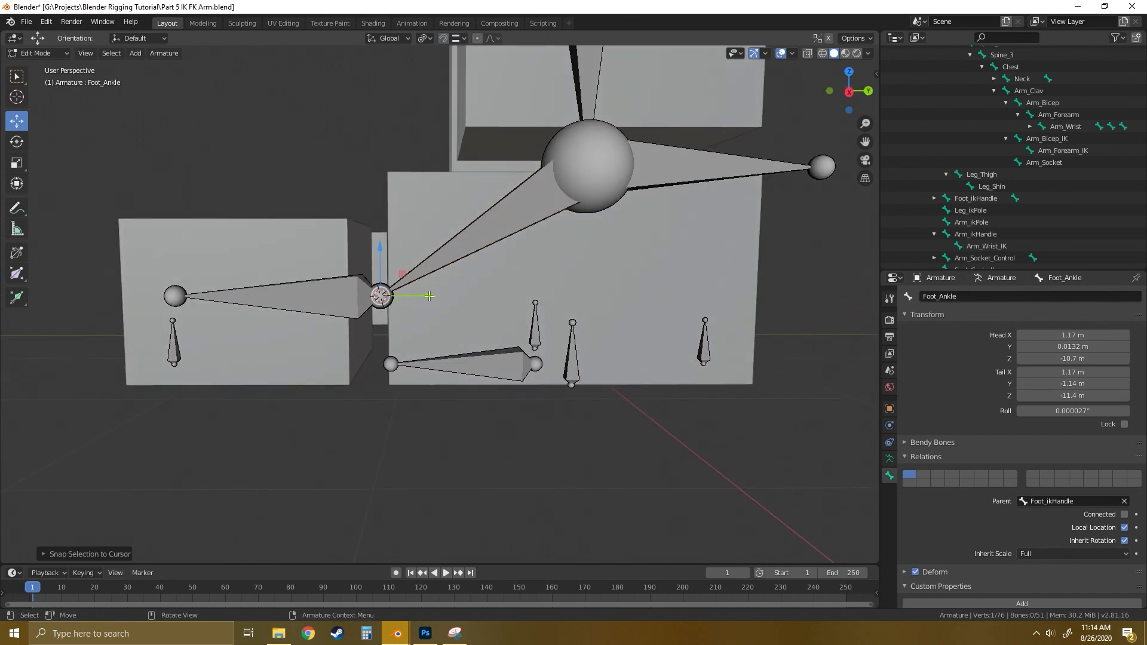
Pull the bone's tip out along Y toward the heel, making a horizontal bone about 1.15 m long.
key("e")
key("y")
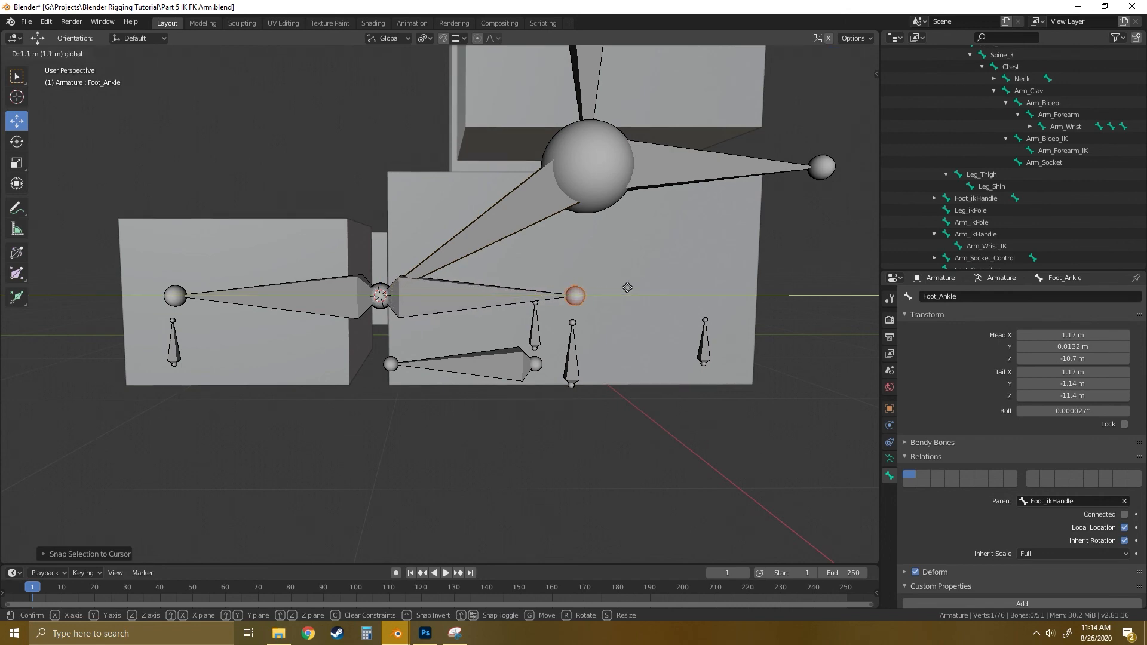
left_click(627, 292)
middle_click_drag(628, 291, 542, 285)
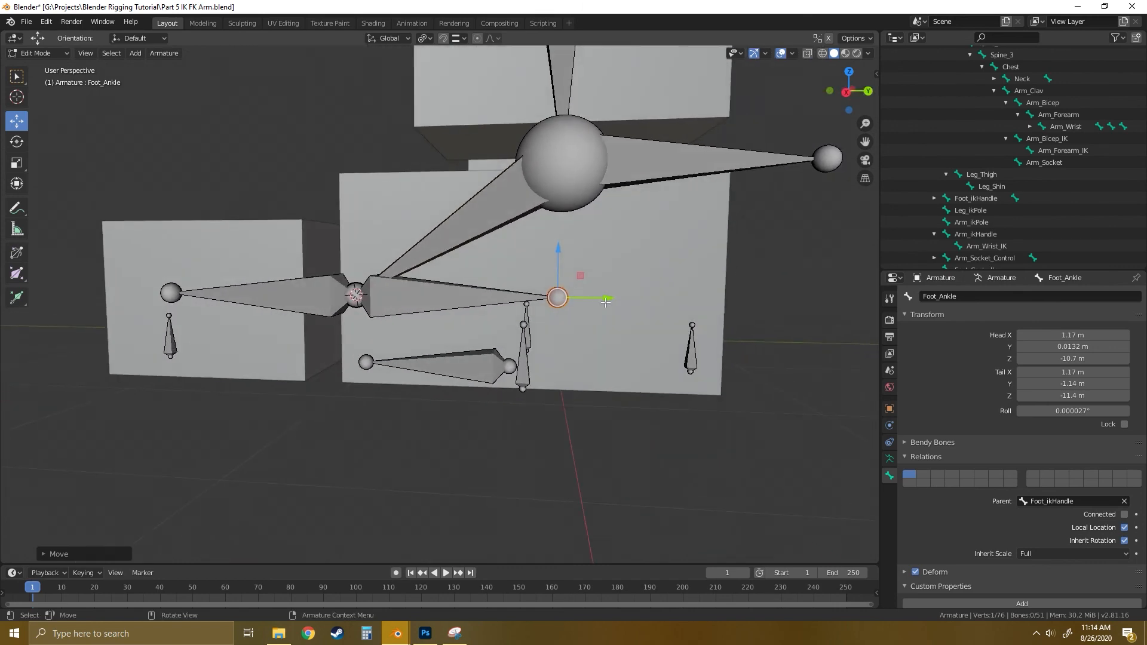
left_click_drag(607, 298, 610, 299)
middle_click_drag(418, 296, 542, 325)
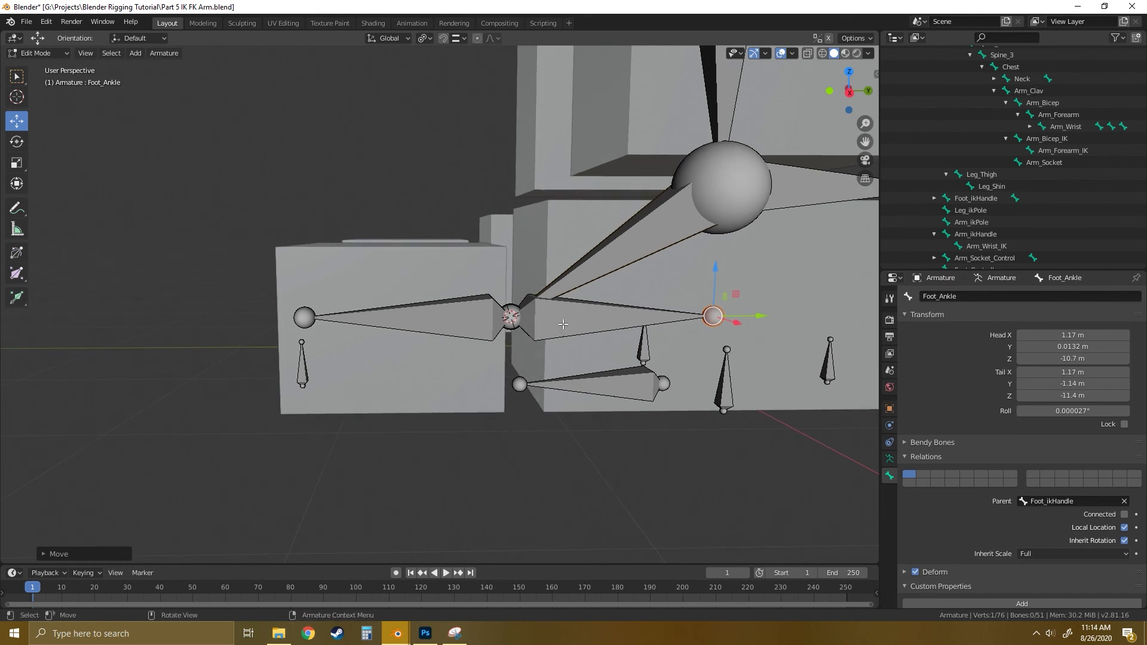
Add a second single bone at the ball joint and tilt its tip forward and up over the toe.
left_click(135, 53)
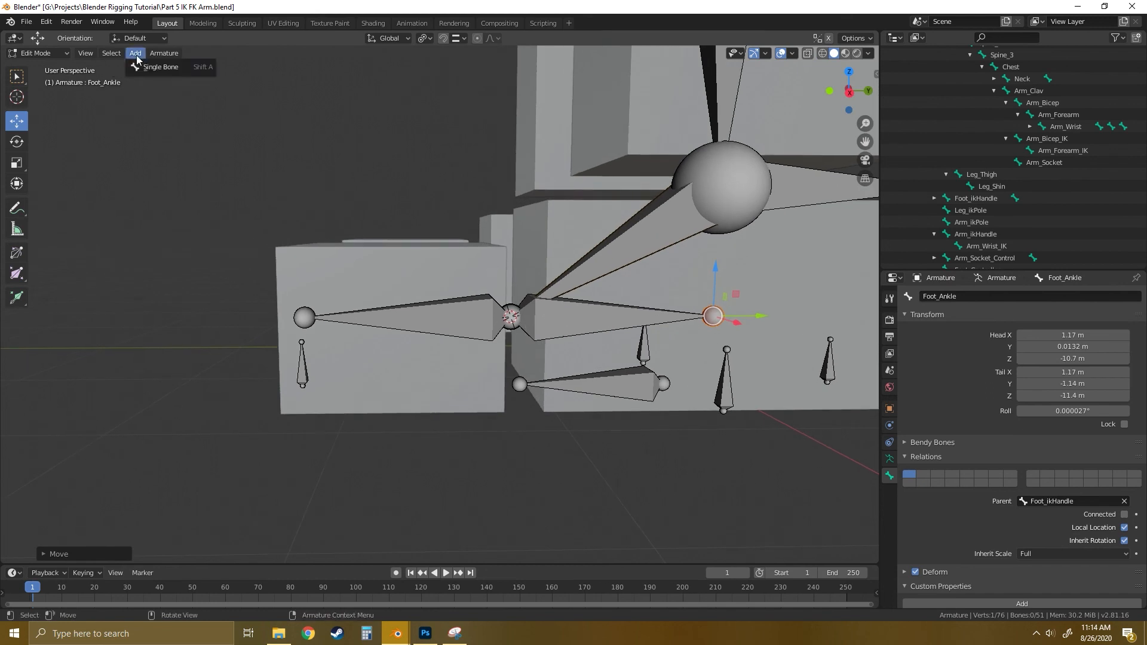
left_click(177, 67)
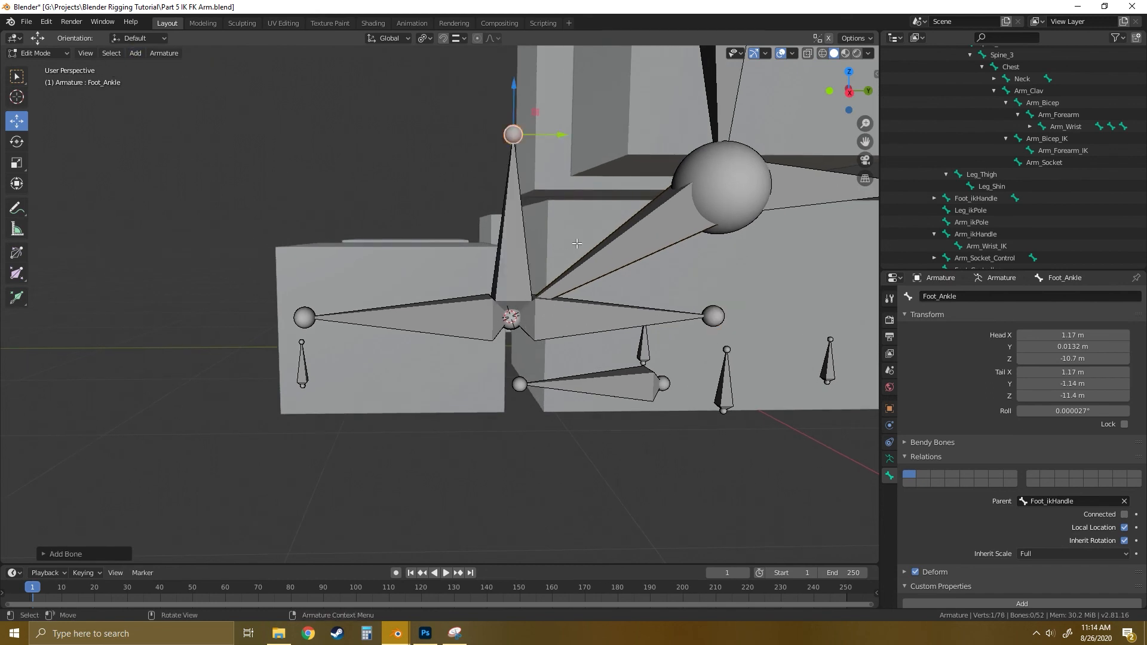
middle_click_drag(576, 244, 492, 107)
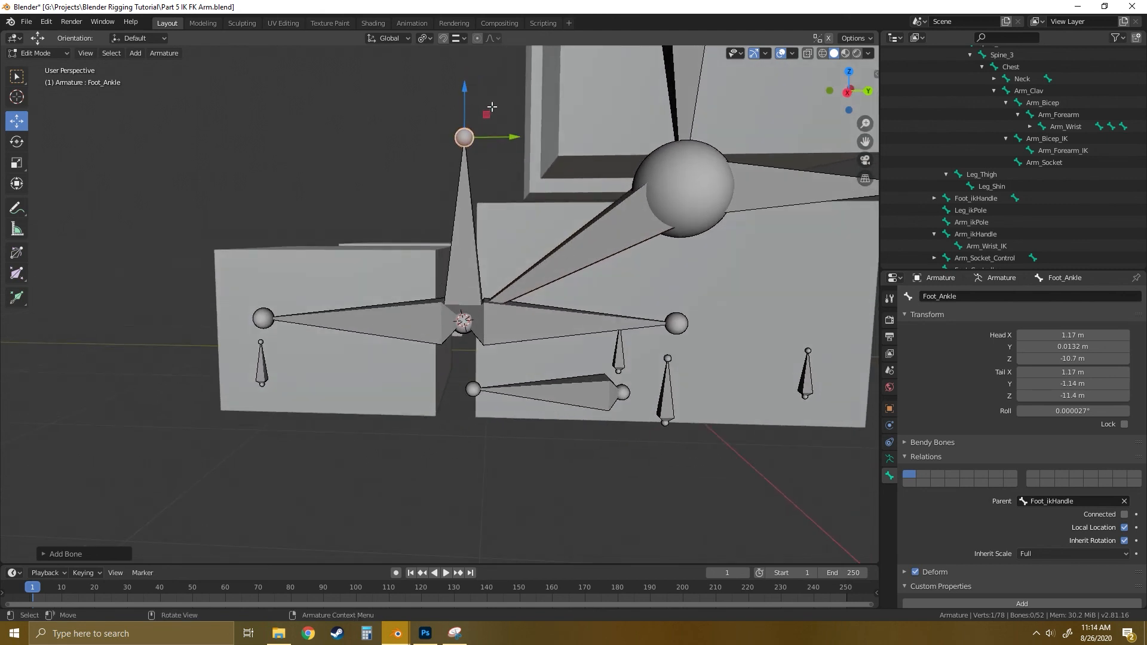
left_click_drag(487, 114, 322, 175)
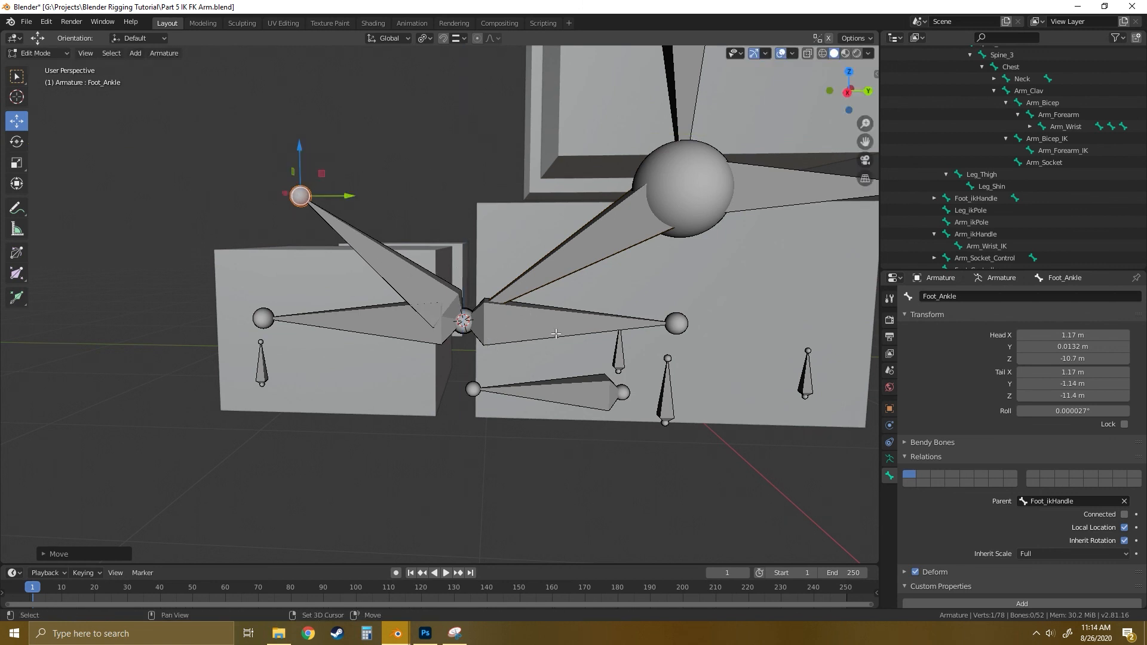
Add a third single bone at the ball joint and lower its tip along Z to make it about 0.6 m tall.
middle_click_drag(560, 331, 532, 324, "shift")
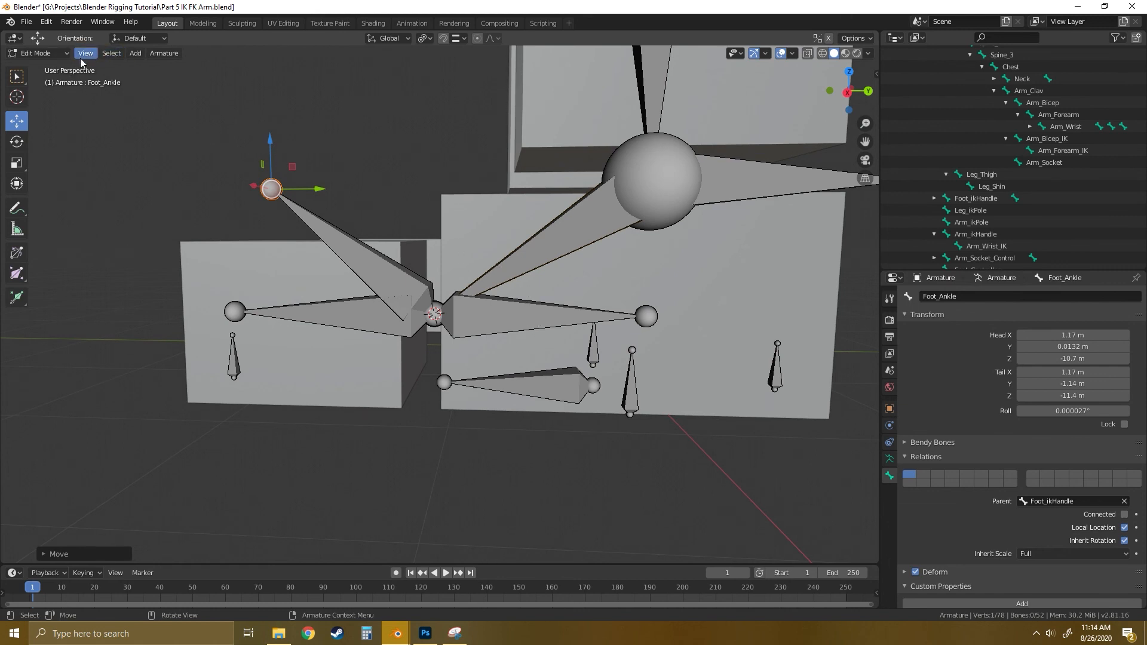
left_click(135, 53)
left_click(157, 67)
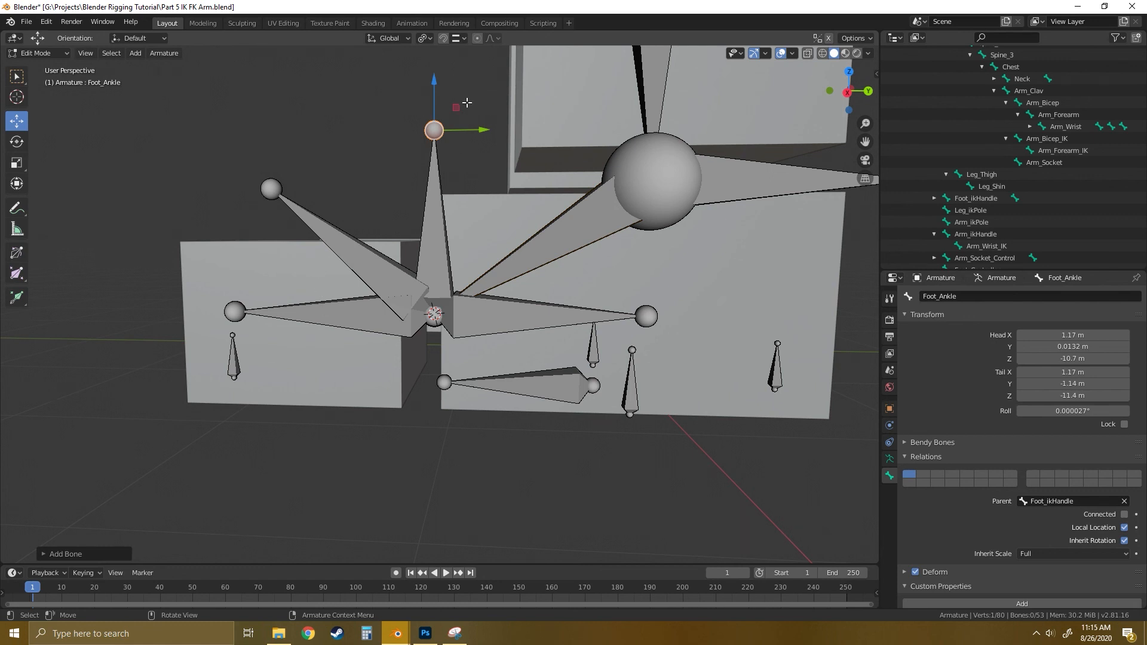
key("g")
key("z")
left_click(433, 151)
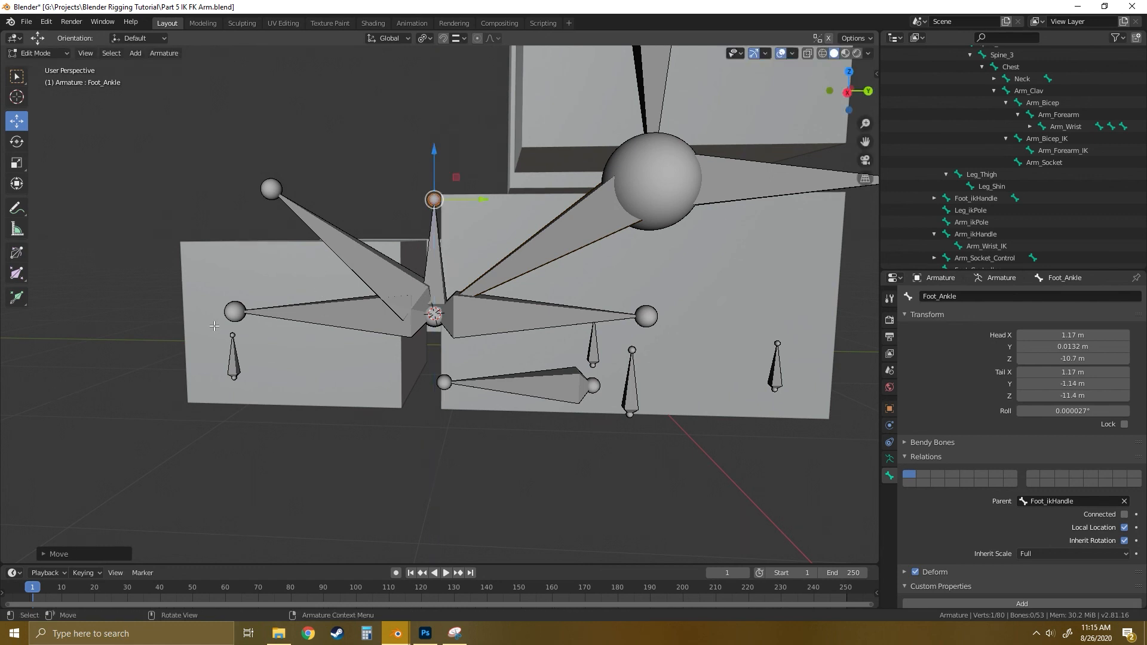
Snap the 3D cursor to the tip of Foot_Toe, add a single bone there and shorten it by lowering its tip.
left_click(235, 310)
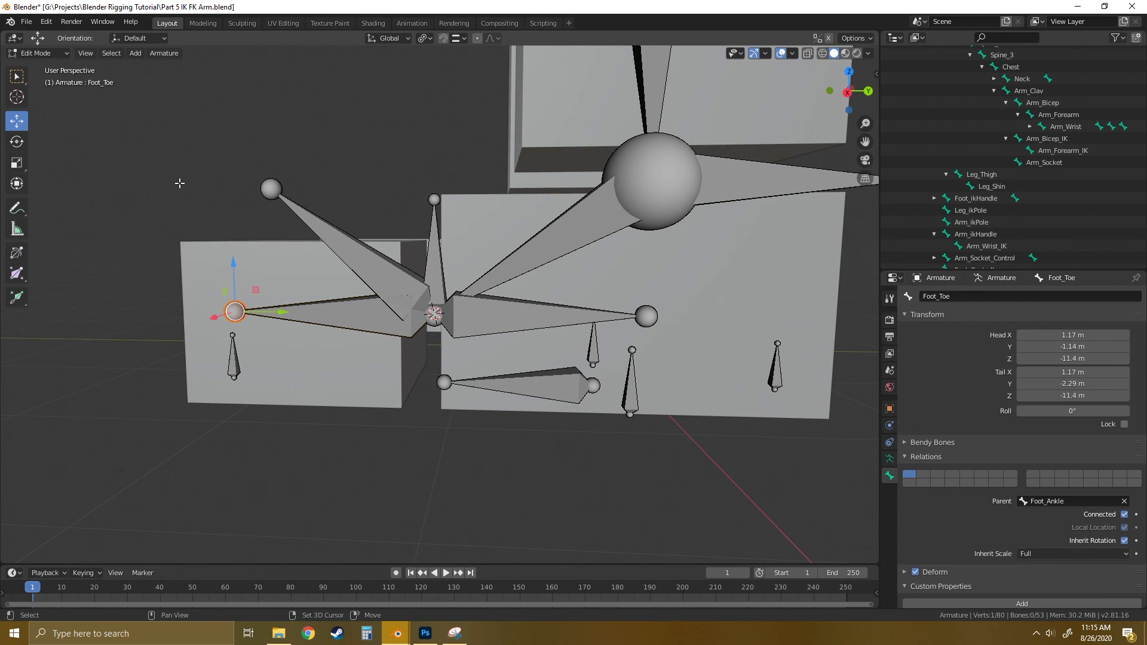
key("shift+s")
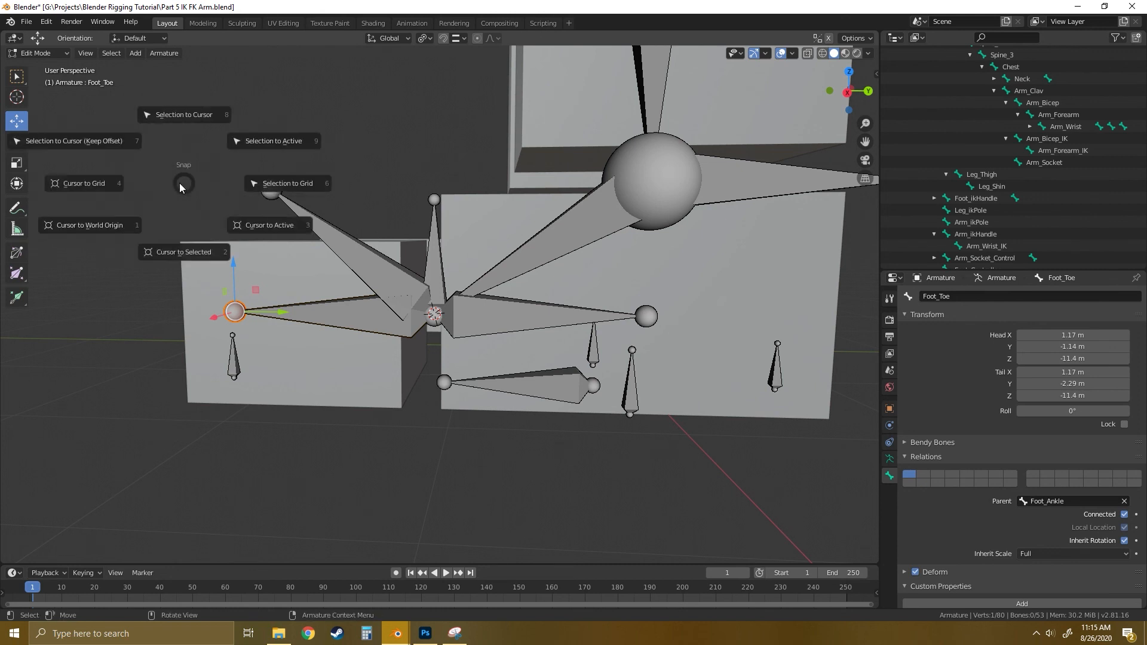
left_click(181, 252)
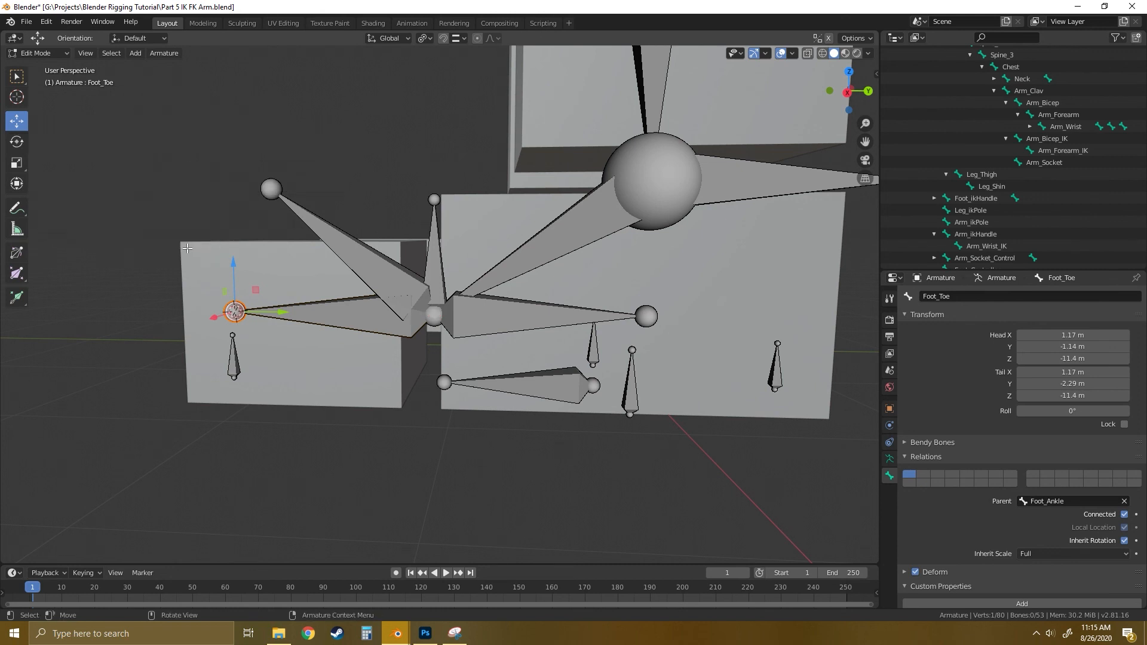
left_click(135, 53)
left_click(142, 70)
left_click_drag(232, 85, 231, 159)
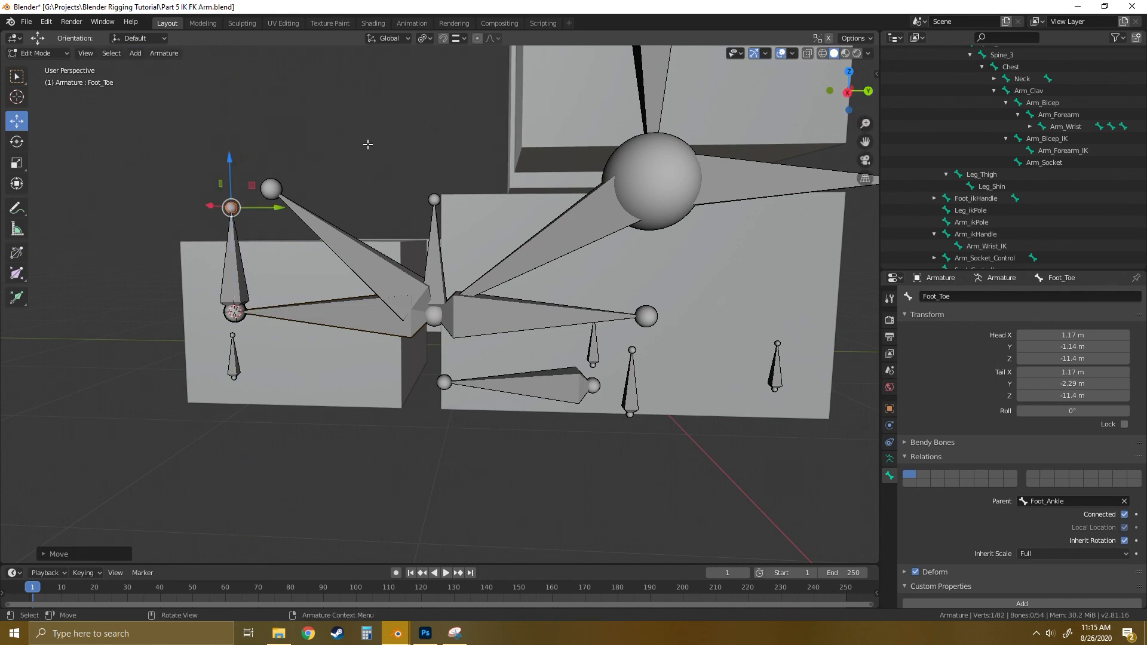
left_click(369, 150)
Rename the horizontal bone running from the ball joint toward the heel as FootRig_BallLift.
middle_click_drag(505, 283, 505, 267, "shift")
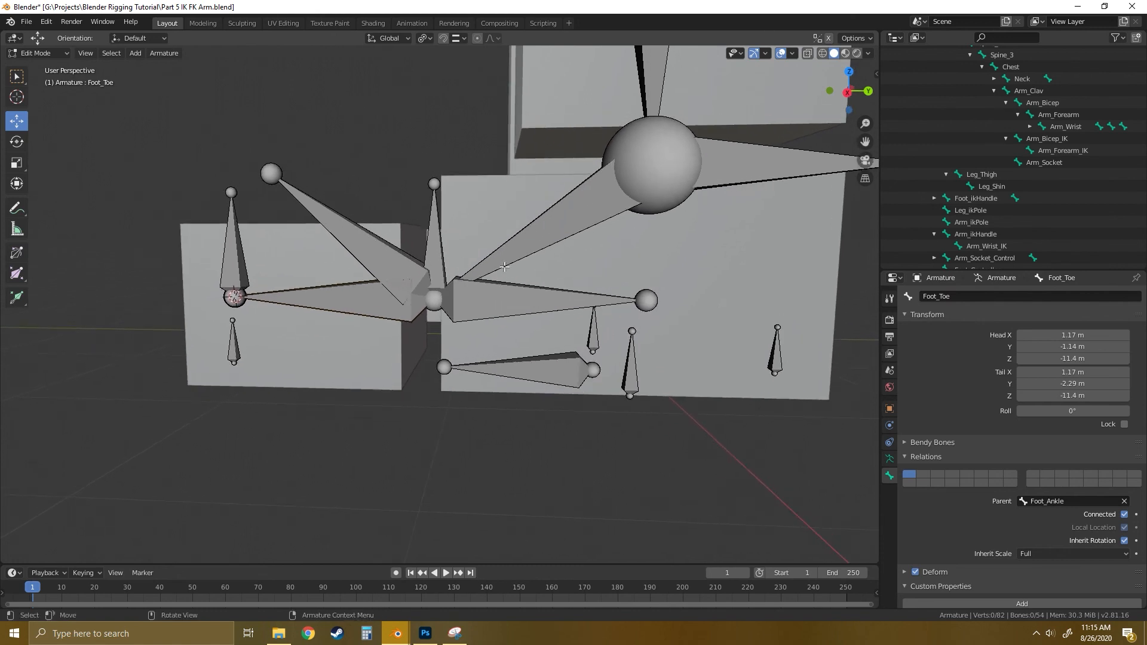
left_click(490, 303)
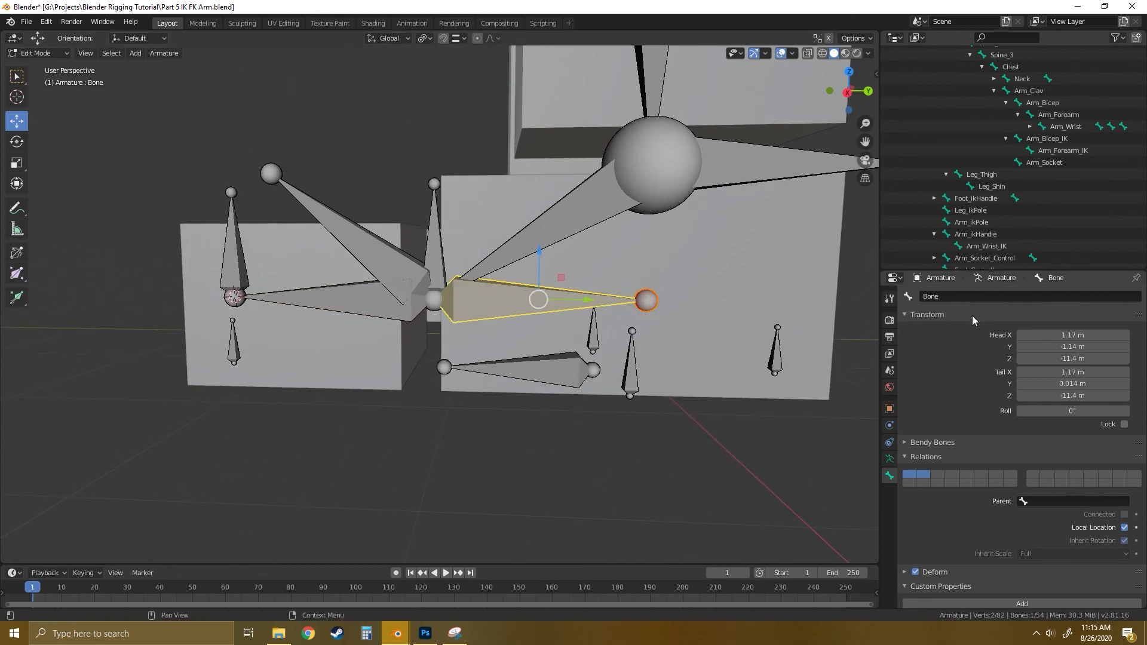
left_click(957, 294)
type("FootRig_")
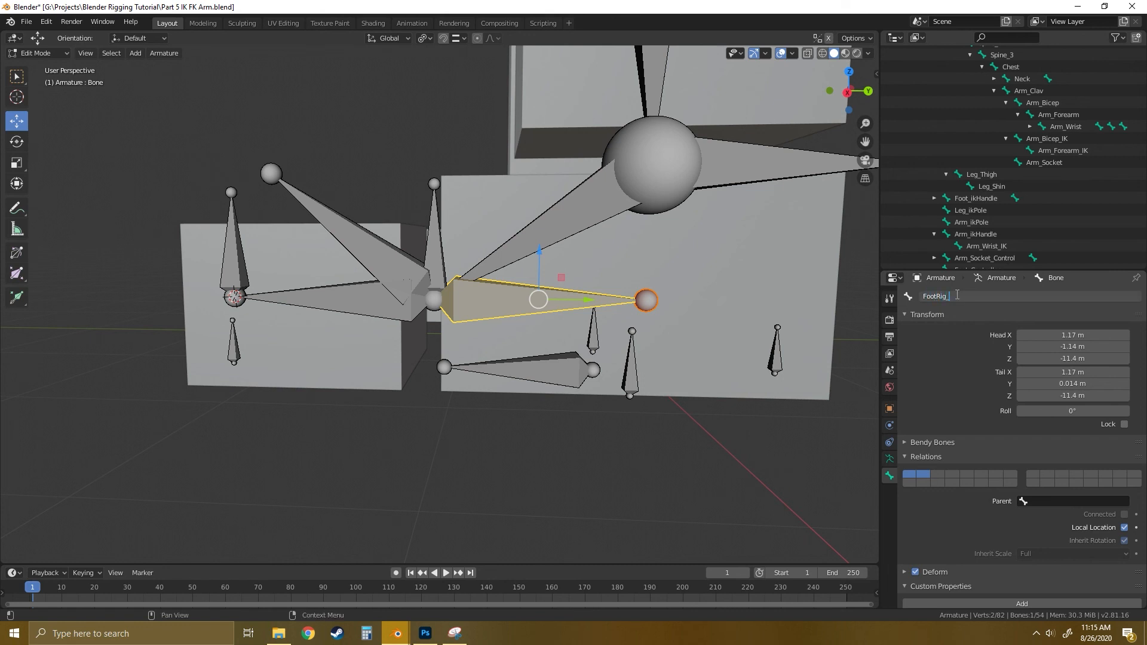
type("BallLift")
Rename the slanted bone above the toe as FootRig_ToeWiggle.
left_click(364, 245)
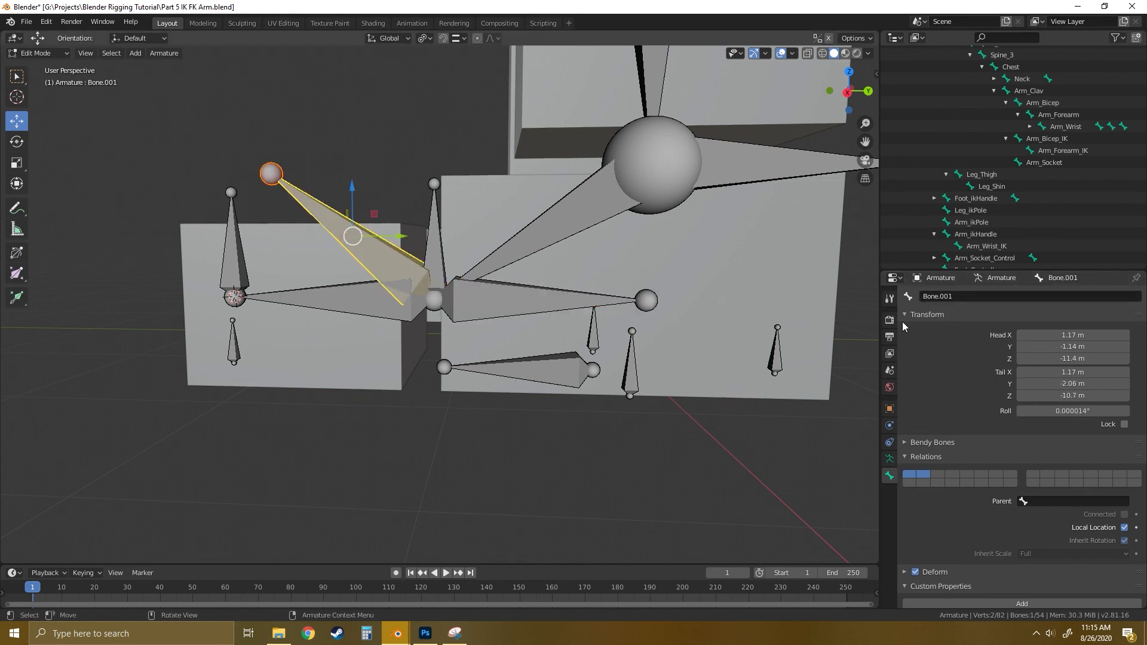
left_click(971, 295)
type("Foot")
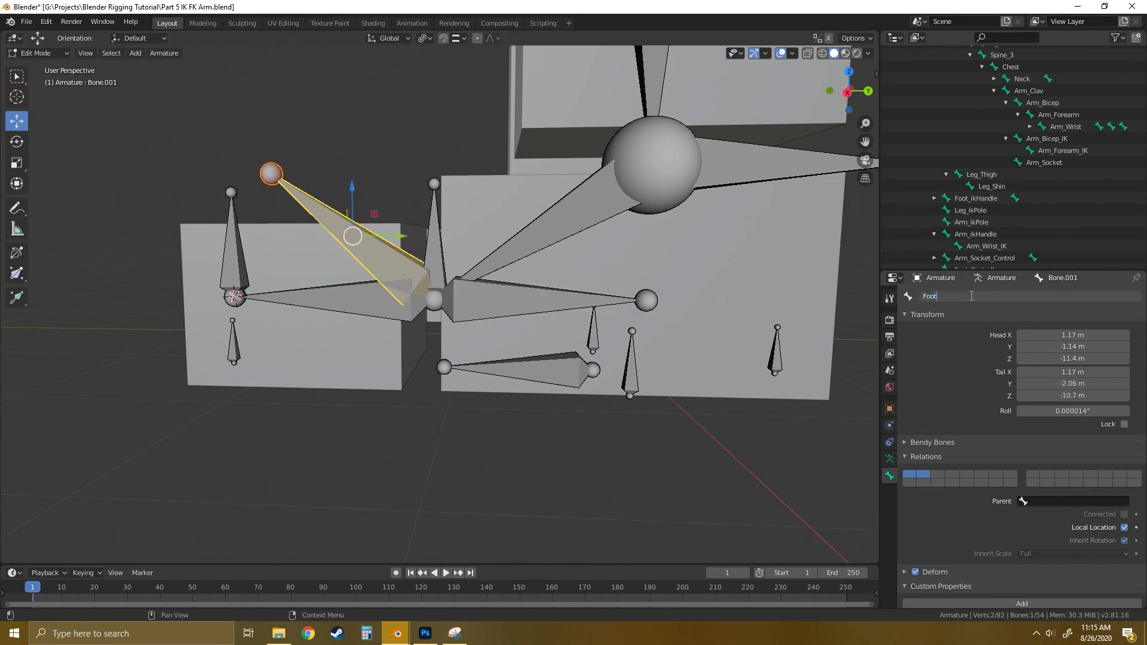
type("_")
type("Rig_")
type("To")
type("e")
type("Wiggle")
key("Return")
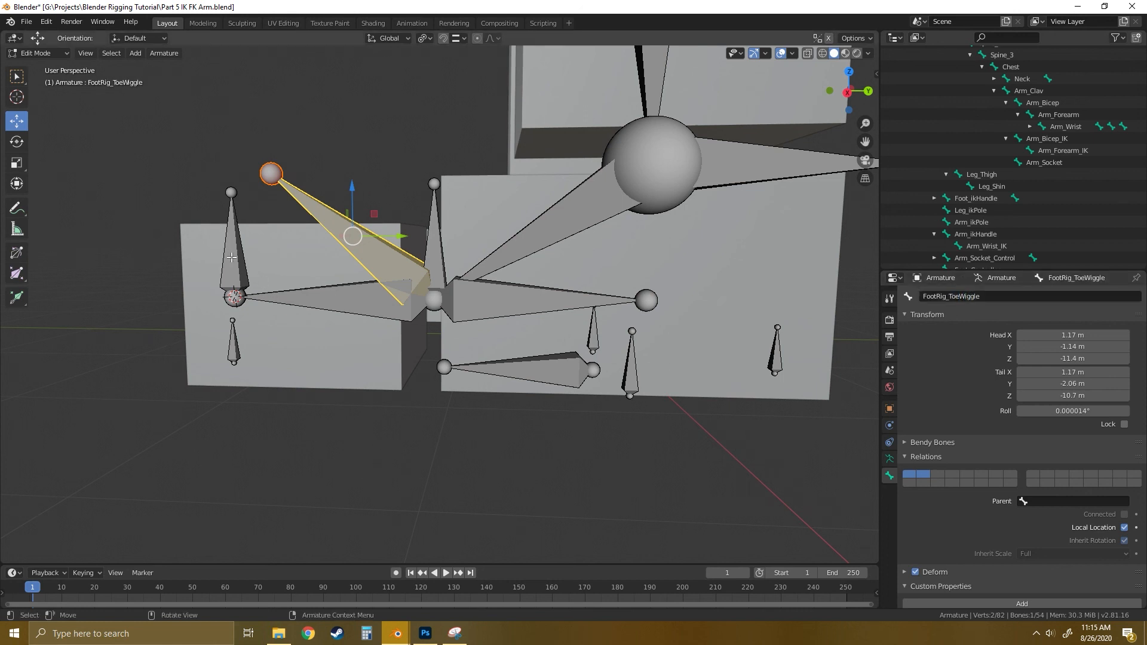
Turn off Deform for FootRig_ToeWiggle and FootRig_BallLift.
left_click(232, 257)
middle_click_drag(233, 257, 328, 274, "shift")
left_click(435, 253)
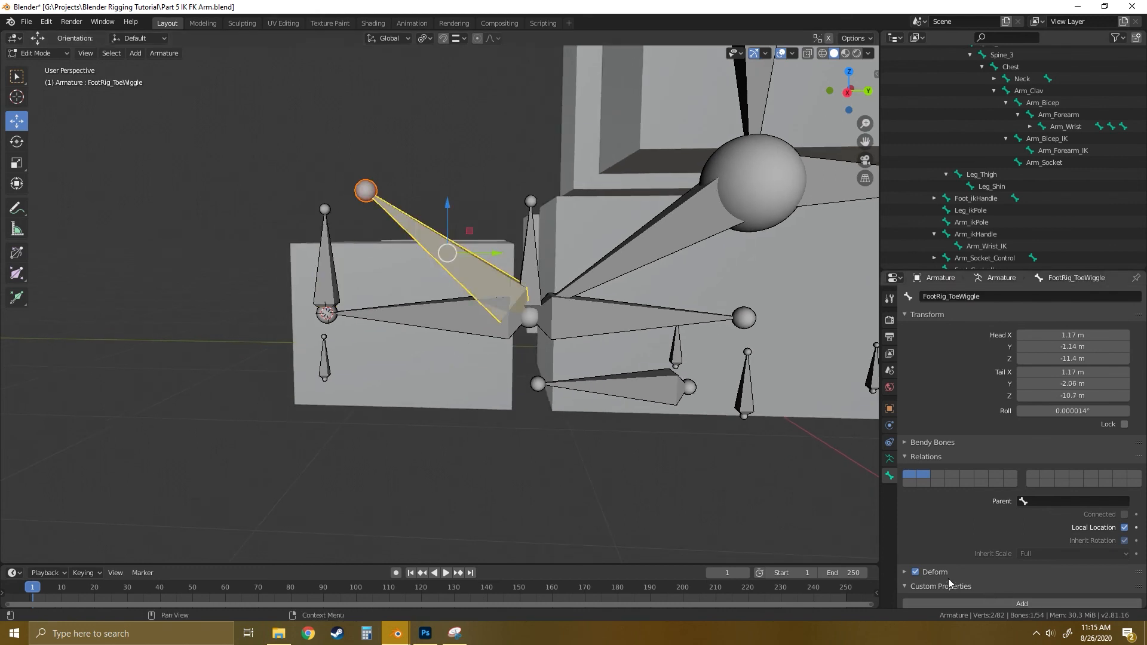
left_click(916, 572)
left_click(618, 317)
left_click(916, 572)
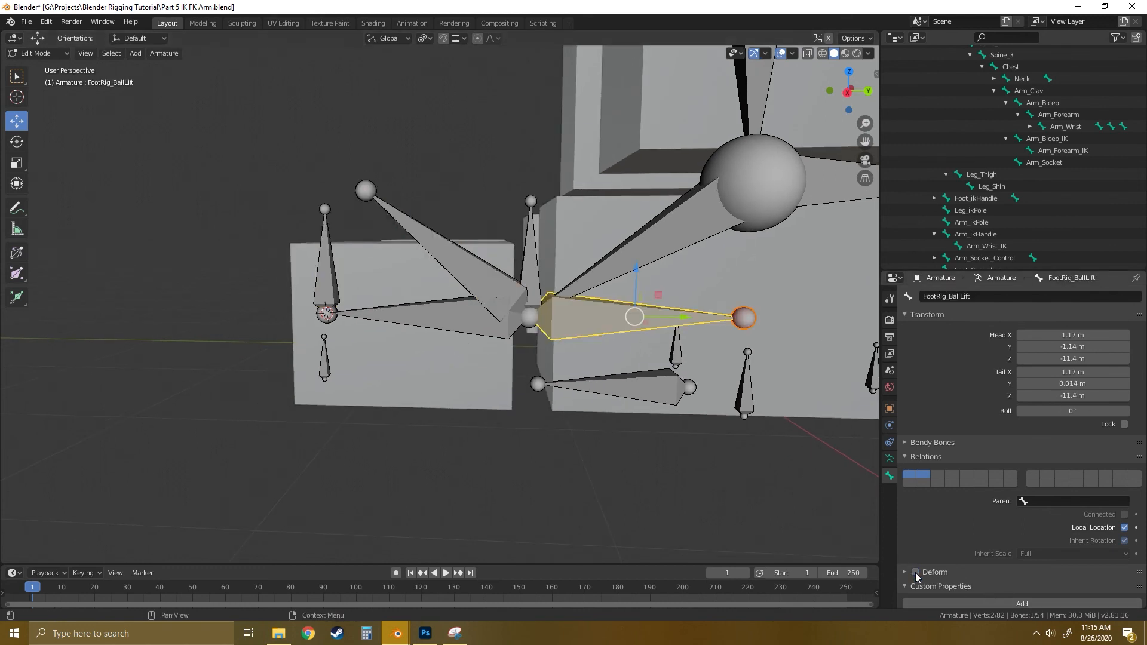
left_click(530, 259)
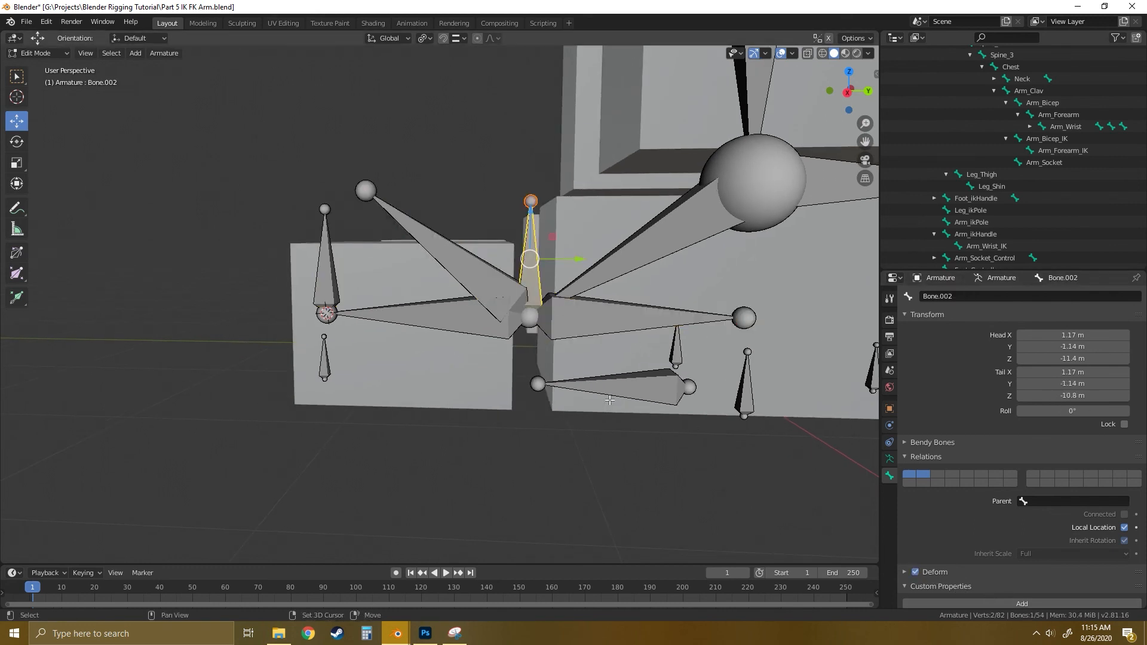
middle_click_drag(609, 400, 526, 393, "shift")
left_click(956, 296)
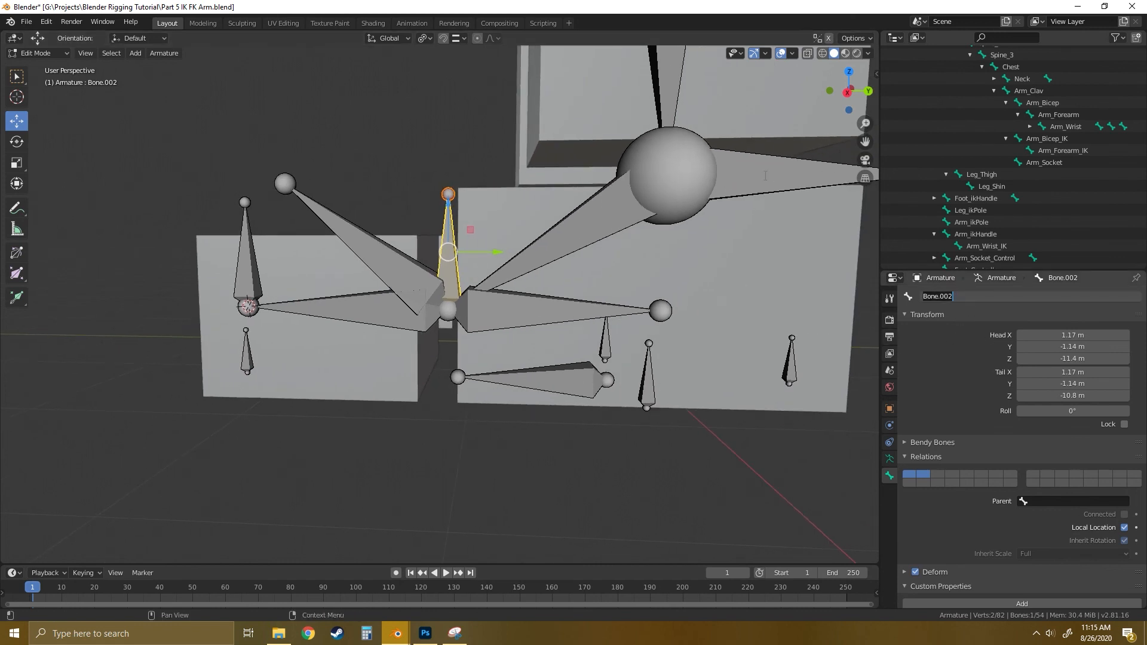
left_click(725, 167)
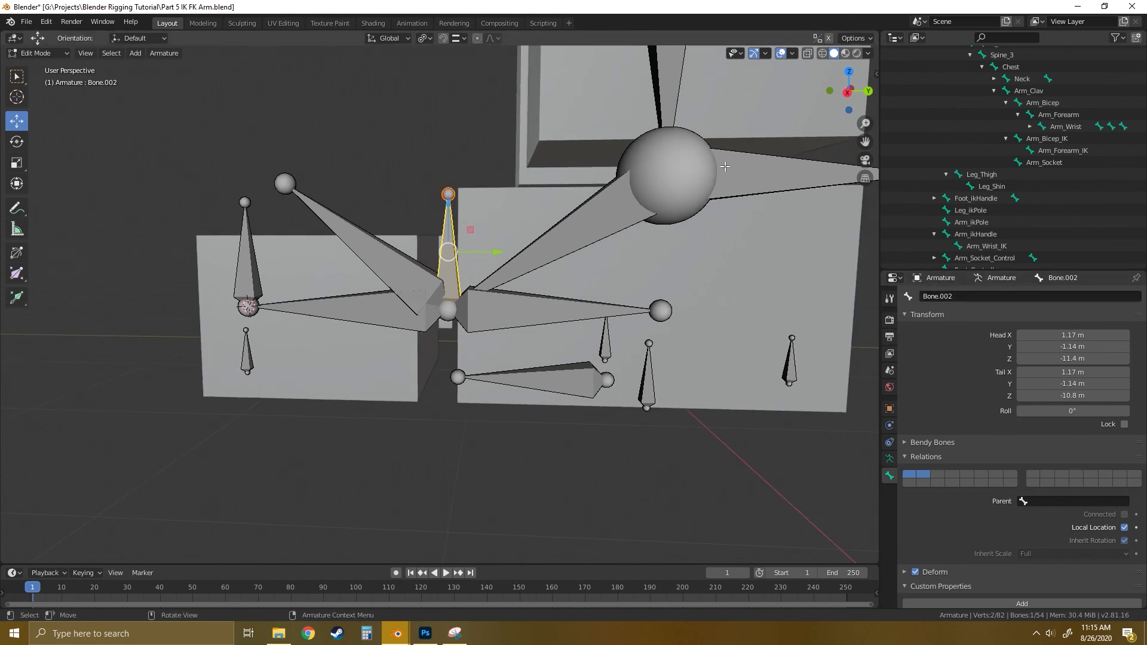
Rename the Foot_ikHandle bone behind the ankle as Leg_ikHandle.
left_click(780, 172)
middle_click_drag(770, 296, 608, 343, "shift")
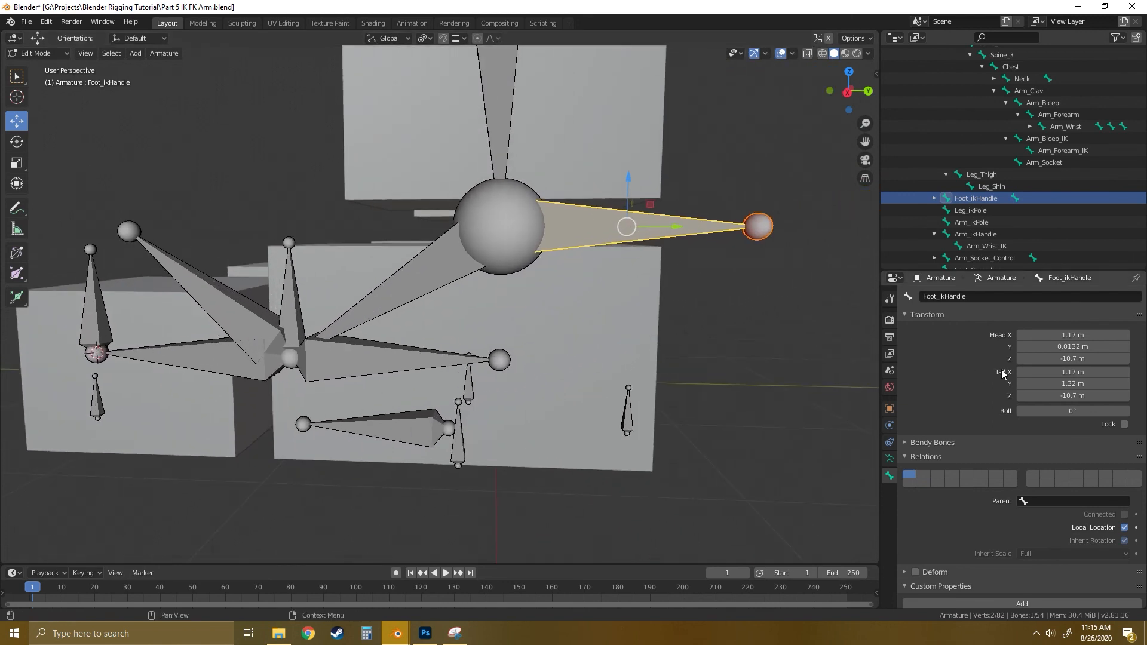
left_click(928, 297)
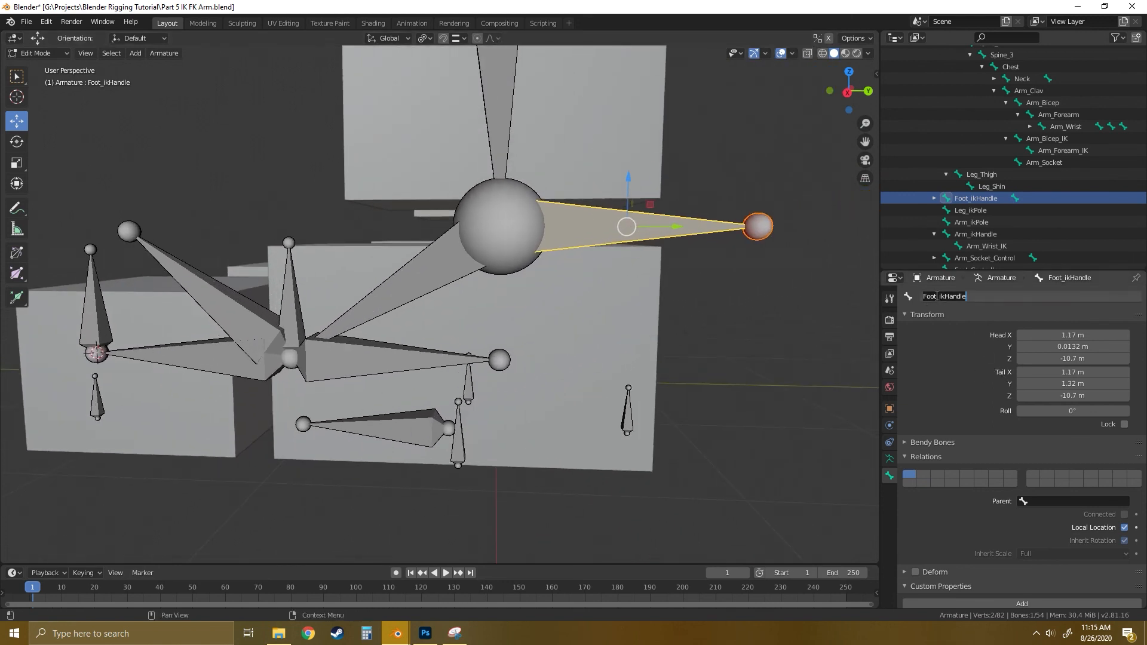
key("Return")
double_click(936, 297)
type("Leg")
key("Return")
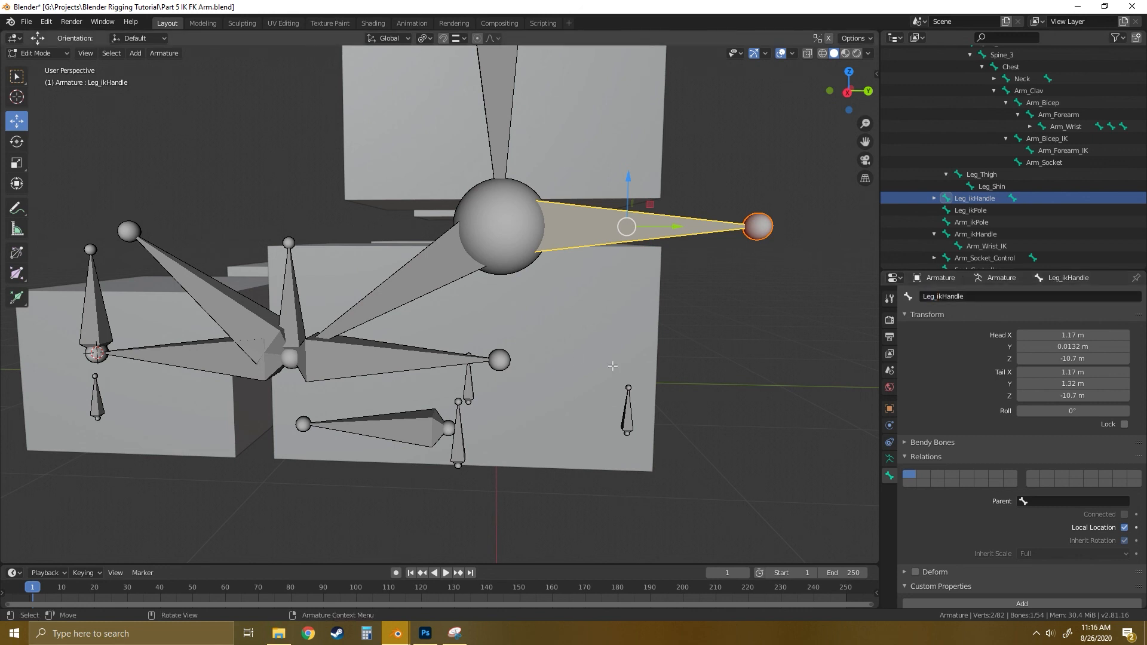
Rename the vertical bone rising from the ball joint (Bone.002) as FootRig_Foot_ikHandle.
middle_click_drag(574, 354, 726, 349, "shift")
left_click(435, 301)
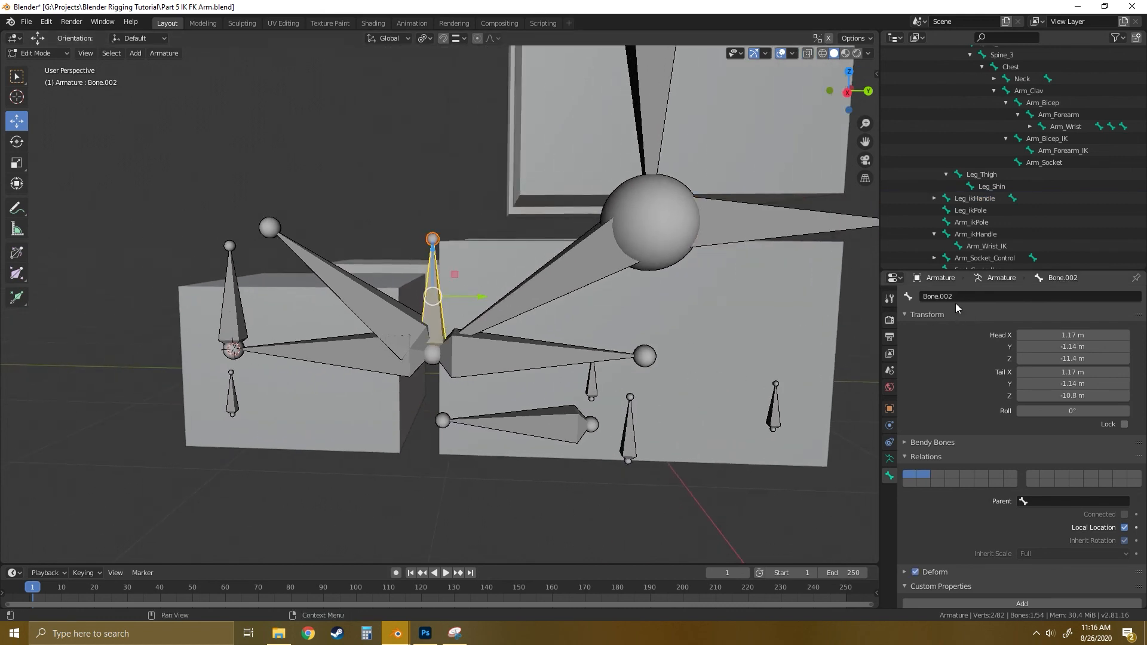
left_click(563, 276)
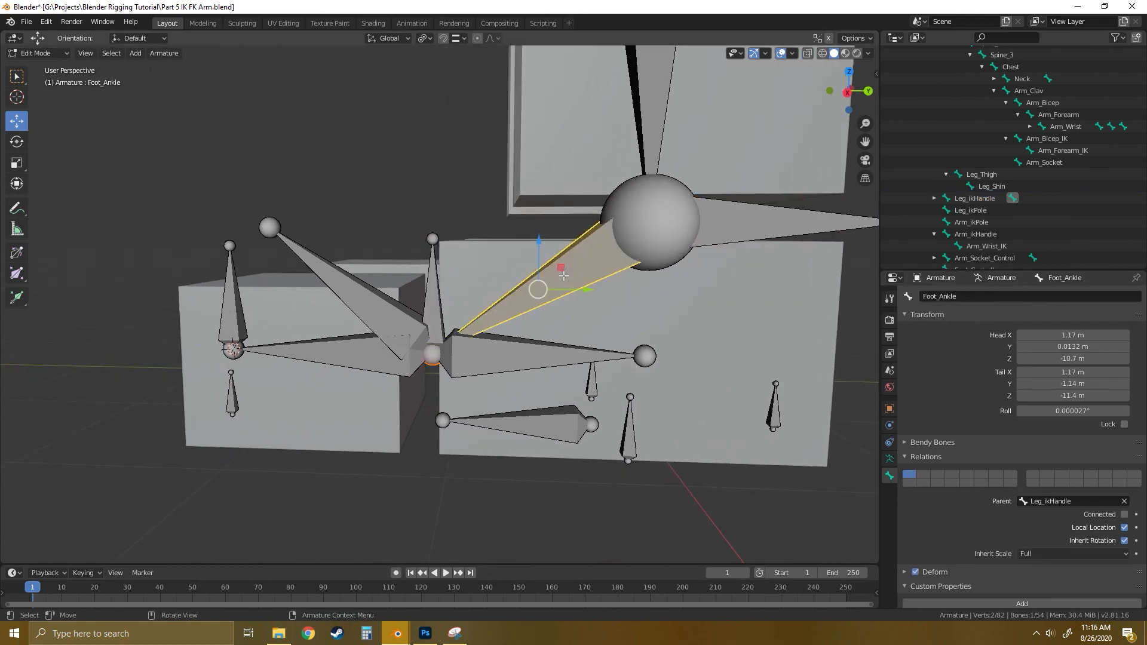
left_click(432, 301)
left_click(935, 296)
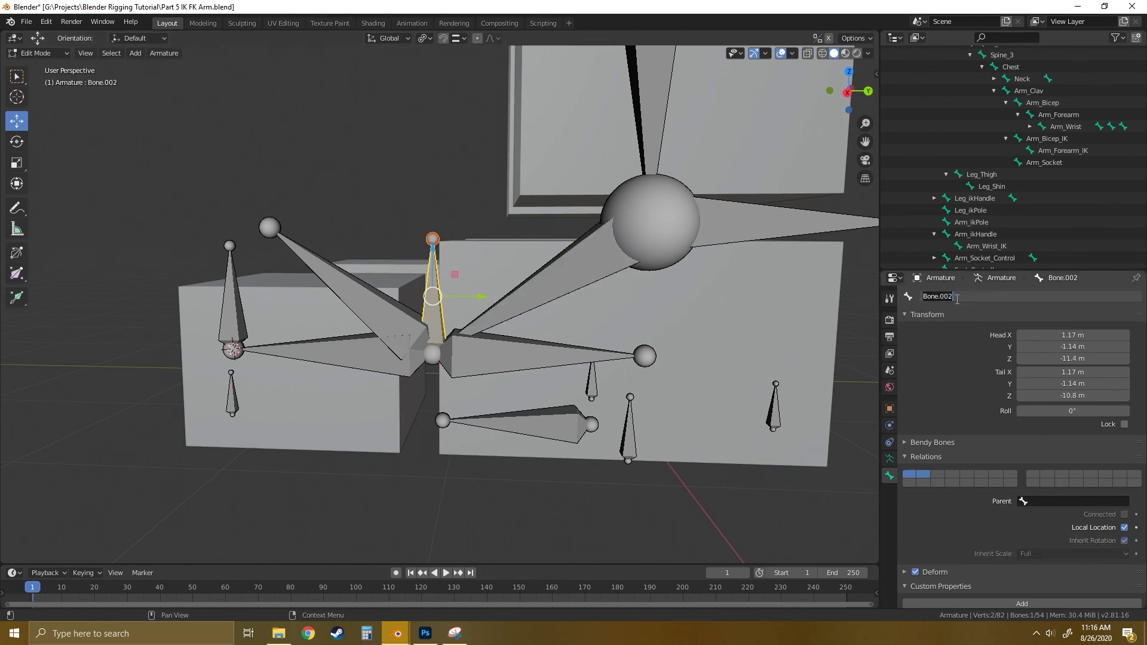
type("Foot")
type("Rig")
type("_")
type("Fo")
type("otik")
type("Ha")
type("_")
key("ctrl+a")
key("ctrl+c")
key("Return")
Rename the vertical bone at the tip of the toe (Bone.003) as FootRig_Toe_ikHandle.
left_click(230, 296)
left_click(977, 297)
key("ctrl+v")
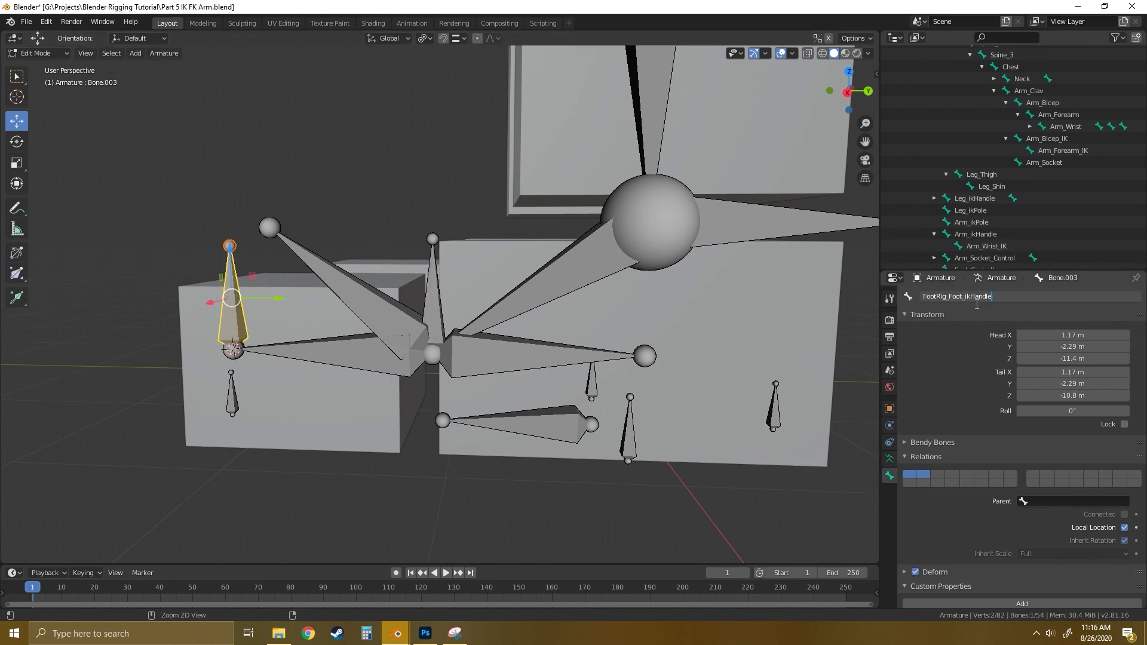
double_click(957, 296)
left_click(959, 297)
left_click_drag(948, 297, 962, 298)
type("Toe")
key("Return")
Turn off Deform for FootRig_Foot_ikHandle and FootRig_Toe_ikHandle.
left_click(440, 287)
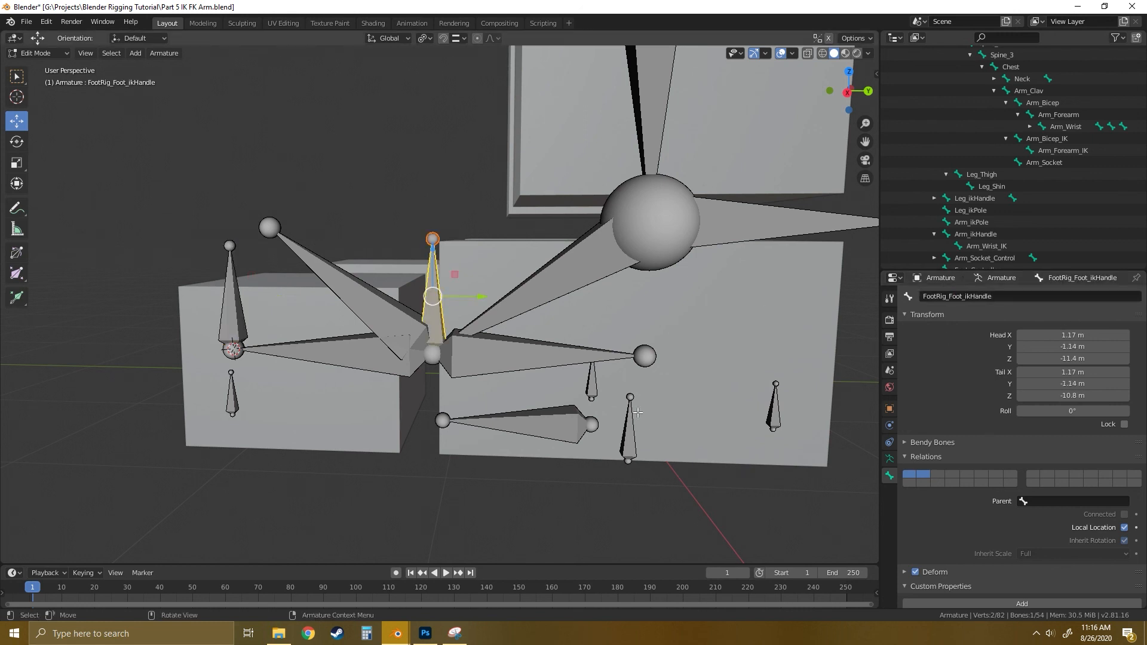
left_click(919, 571)
left_click(229, 311)
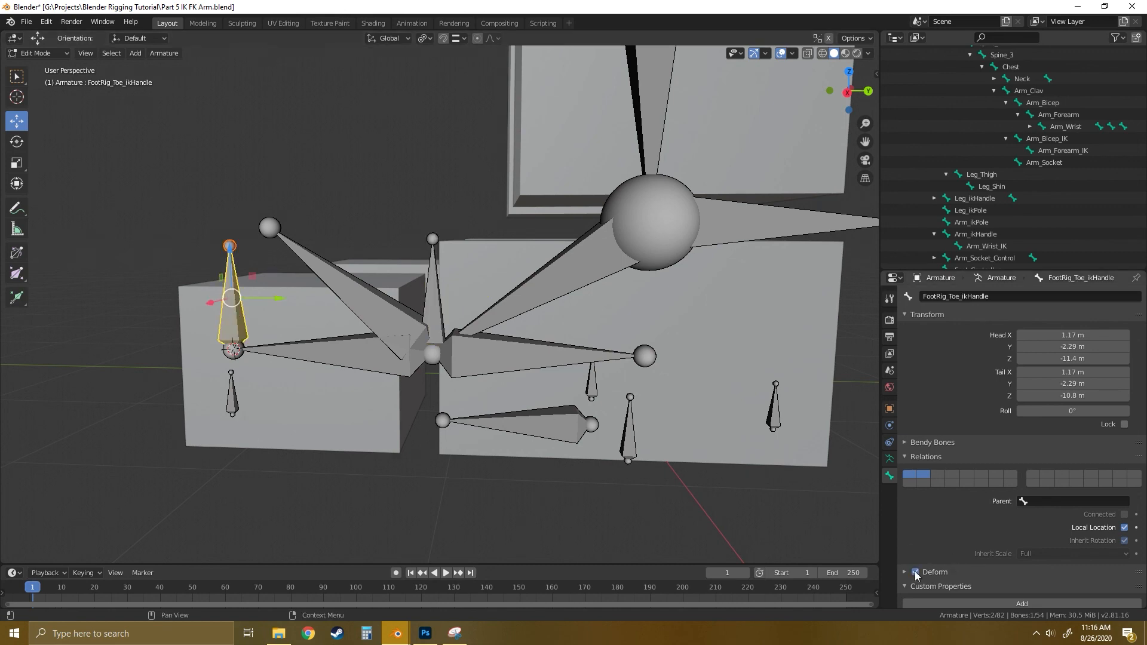
Extrude new bones about 0.29 m straight up along global Z from the tips of FootRig_Foot_ikHandle and FootRig_Toe_ikHandle.
middle_click_drag(430, 262, 490, 242, "shift")
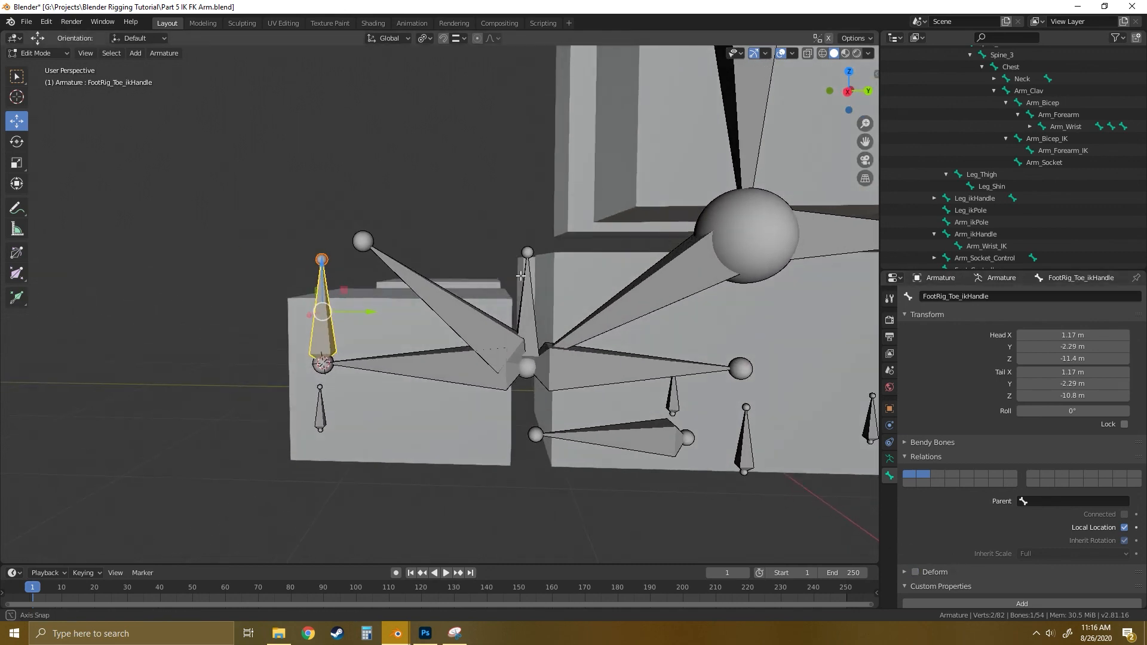
middle_click_drag(451, 201, 429, 209, "shift")
left_click(429, 209)
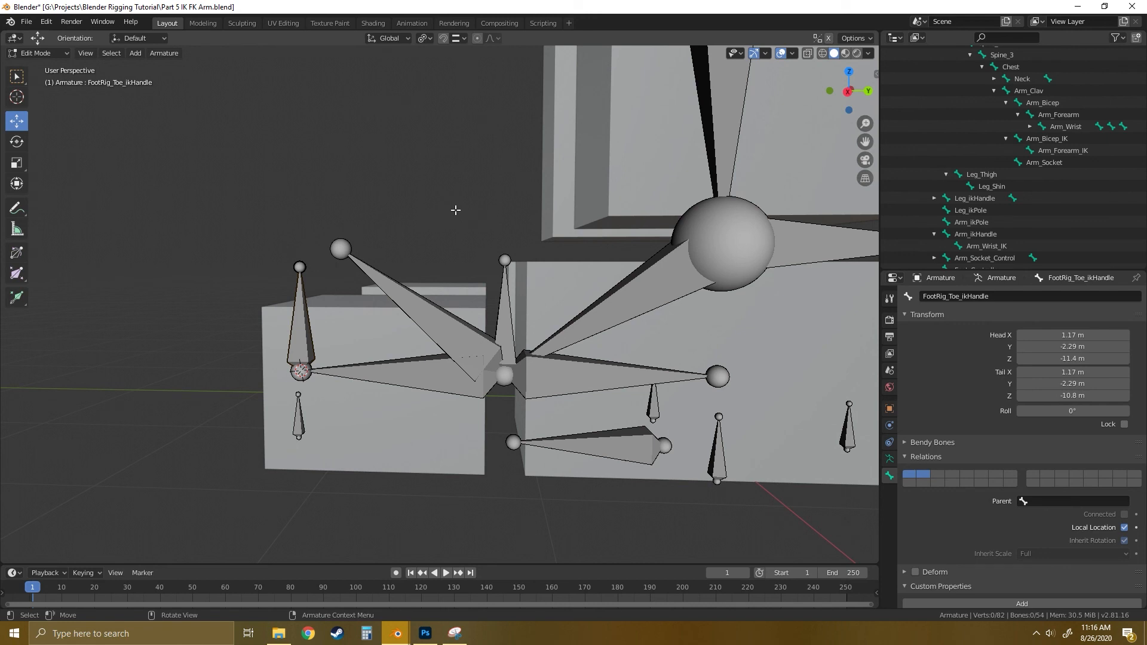
left_click(504, 260)
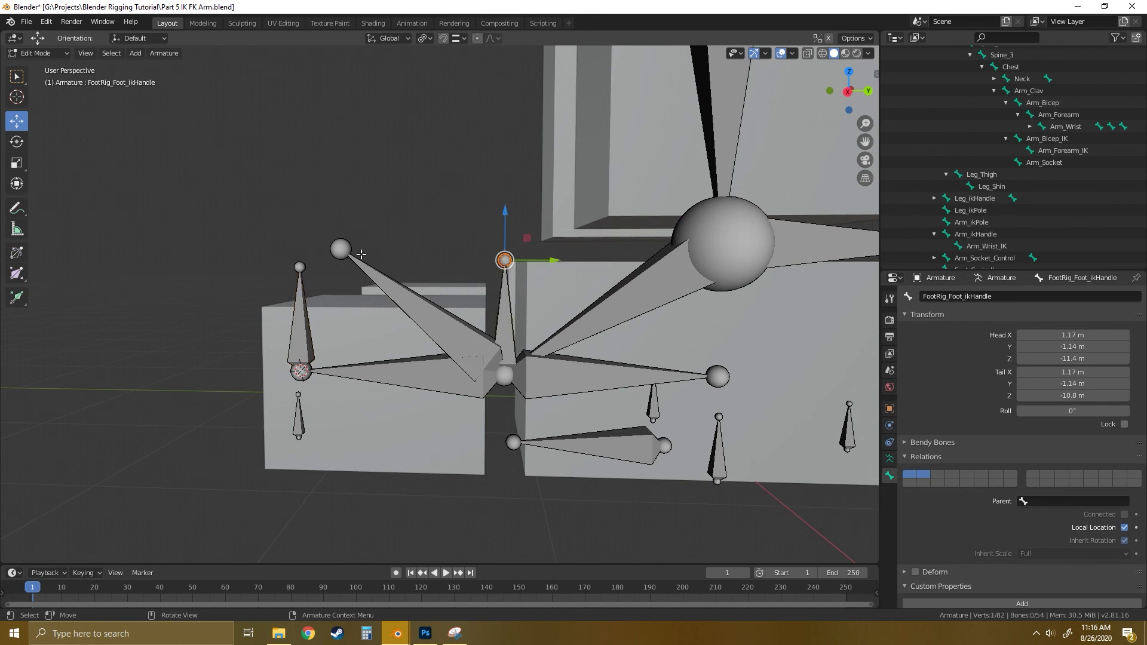
left_click(300, 264, "shift")
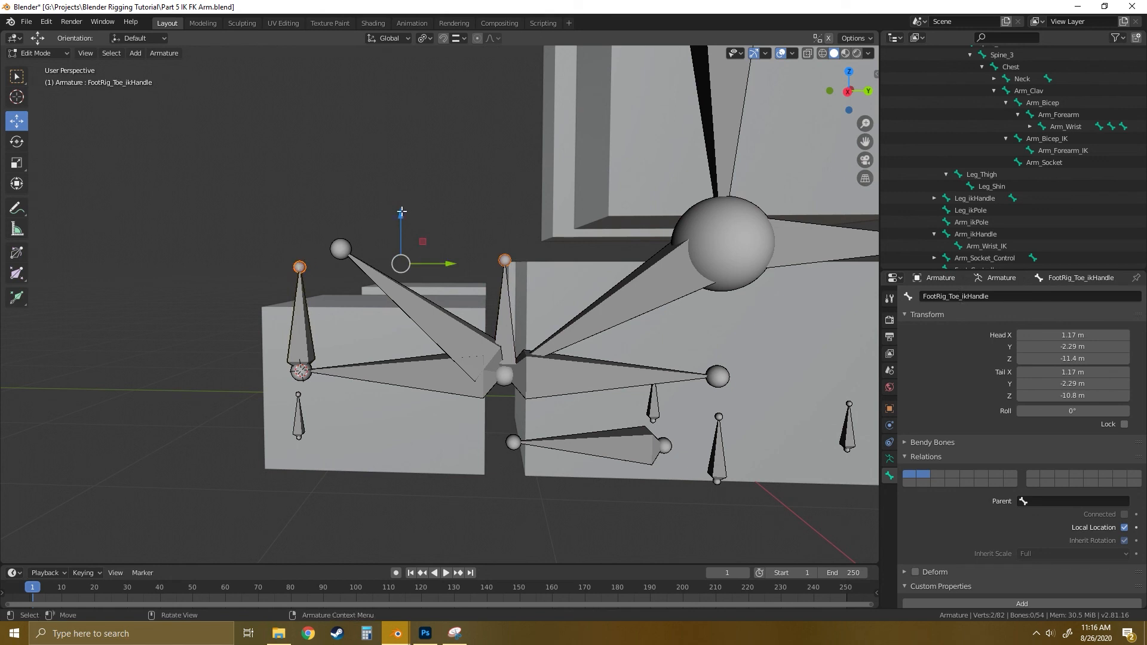
key("e")
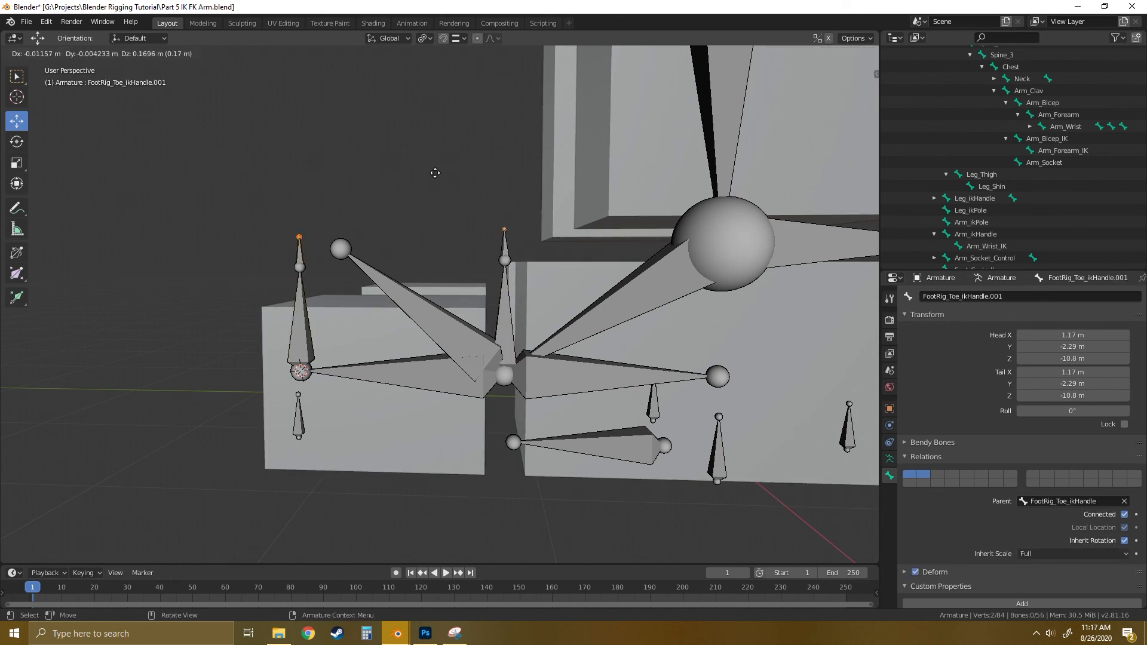
key("z")
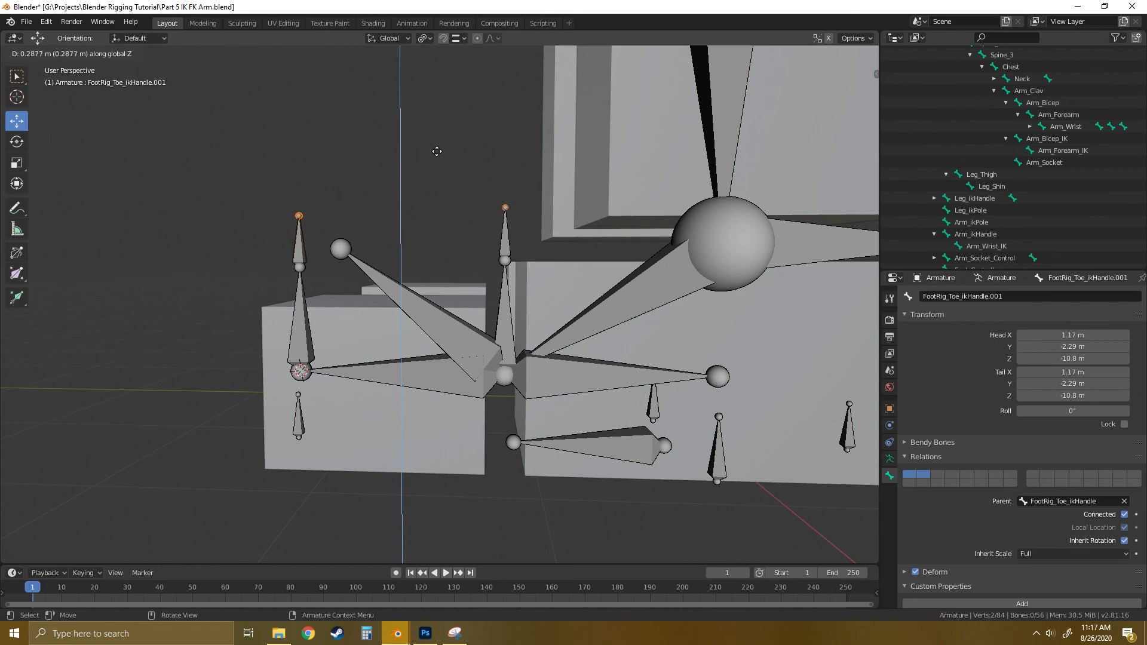
left_click(436, 151)
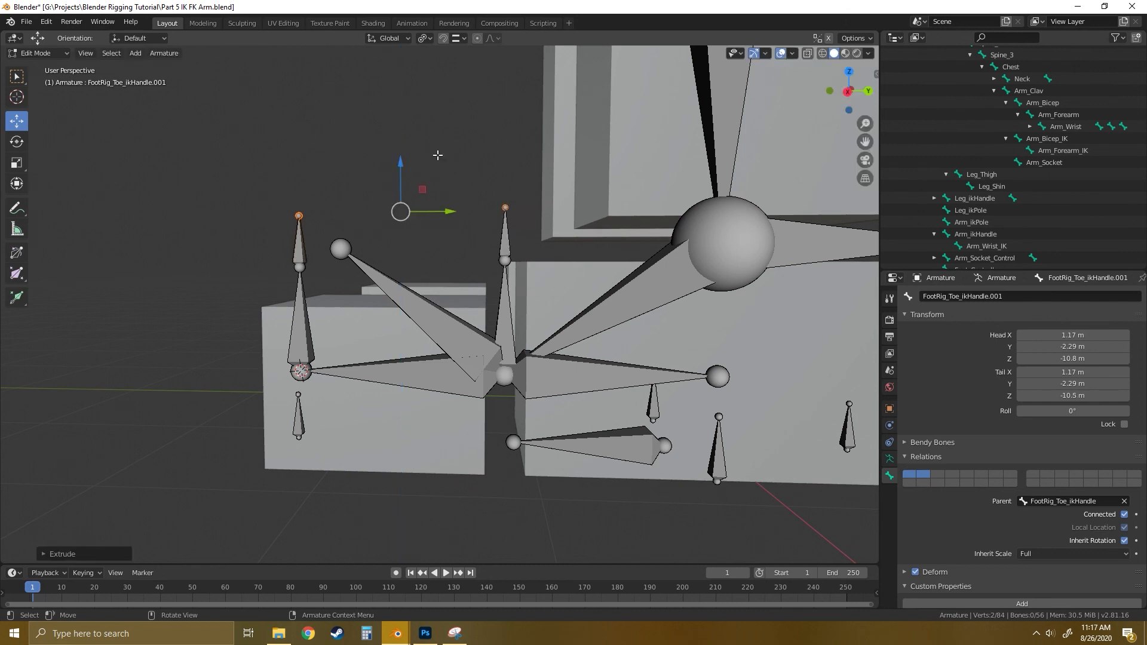
left_click(476, 130)
Rename the extruded bone above the ball joint as FootRig_Foot_ikPole and turn off its Deform option.
middle_click_drag(468, 212, 421, 218)
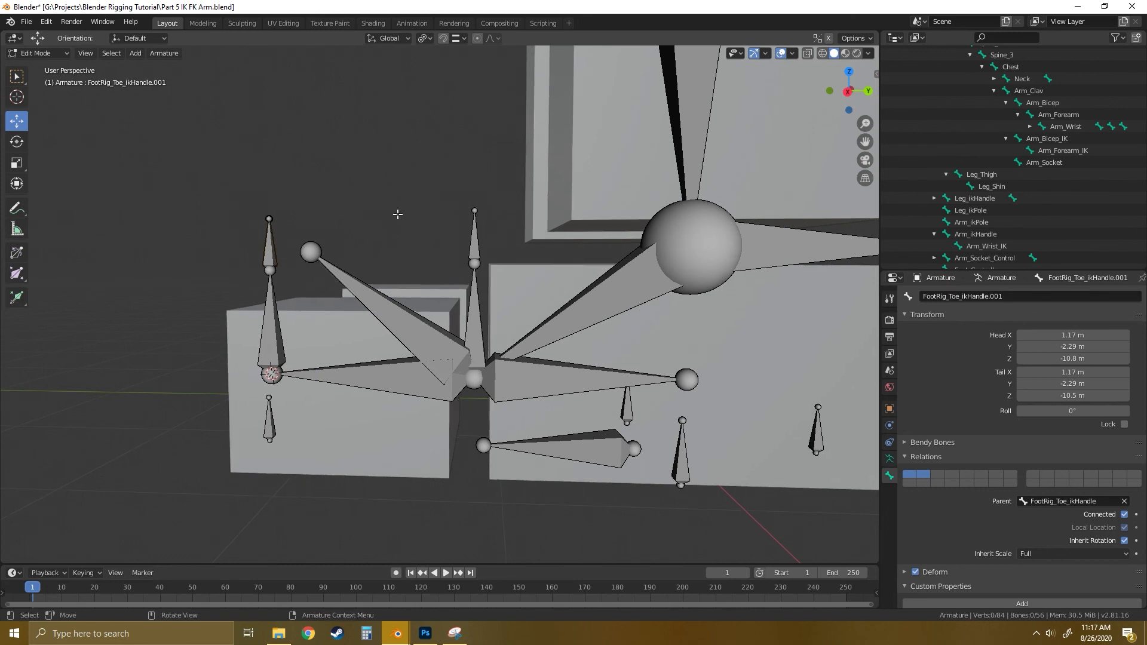
left_click(474, 245)
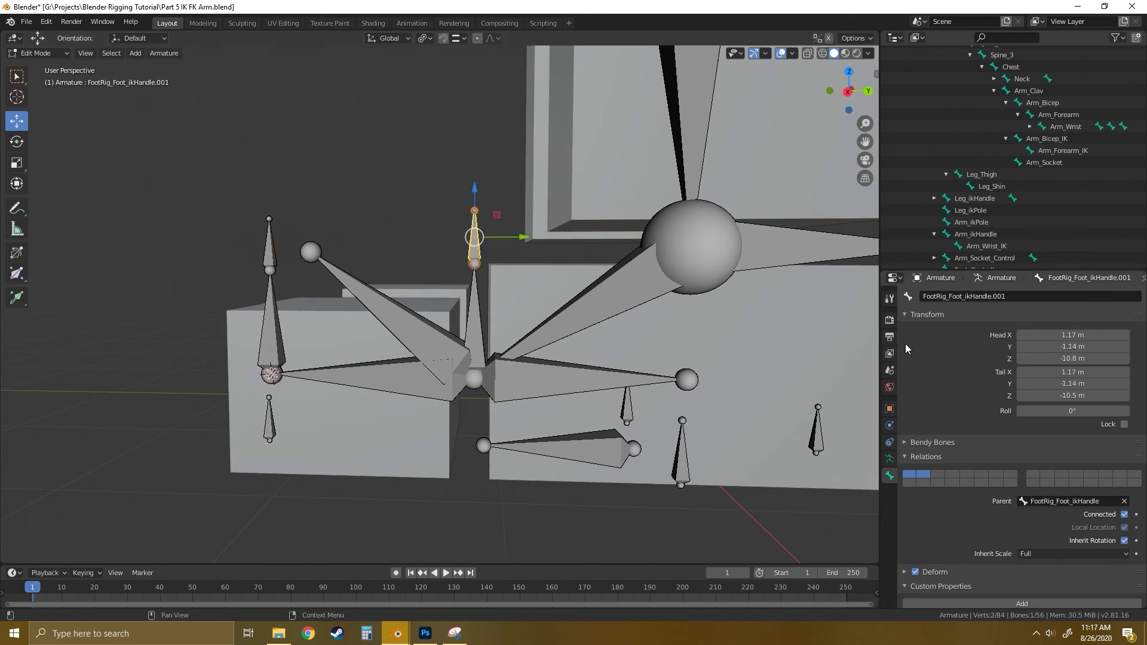
left_click(988, 298)
key("ctrl+c")
left_click(1000, 297)
key("BackSpace")
key("BackSpace")
key("BackSpace")
key("BackSpace")
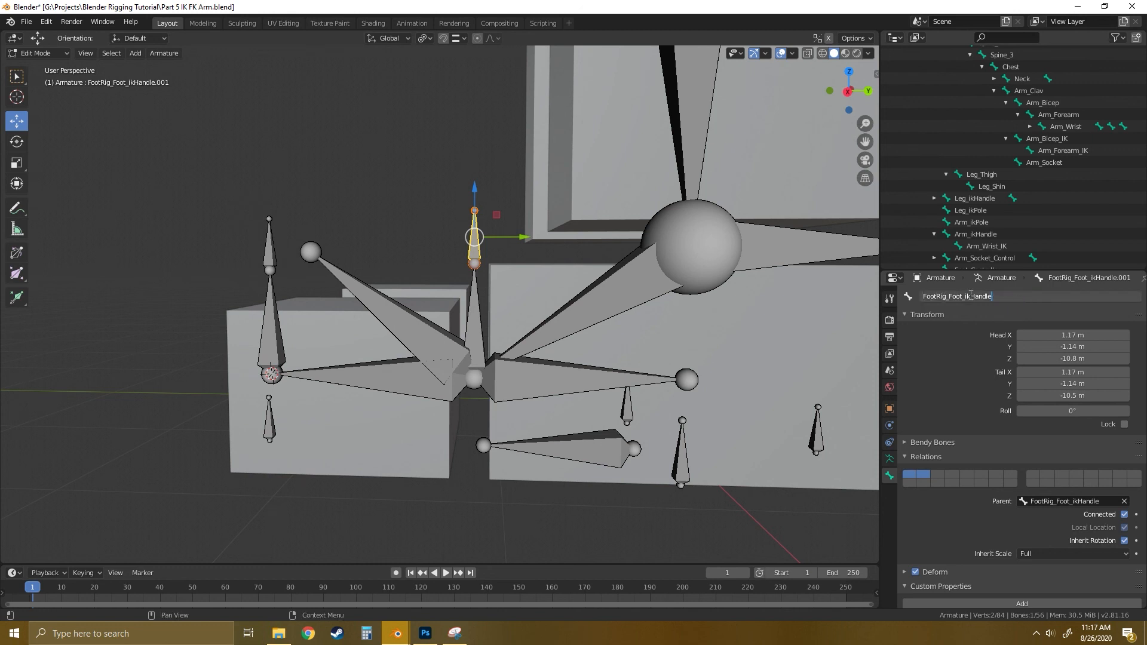
left_click_drag(1005, 299, 975, 302)
type("Pole")
key("Return")
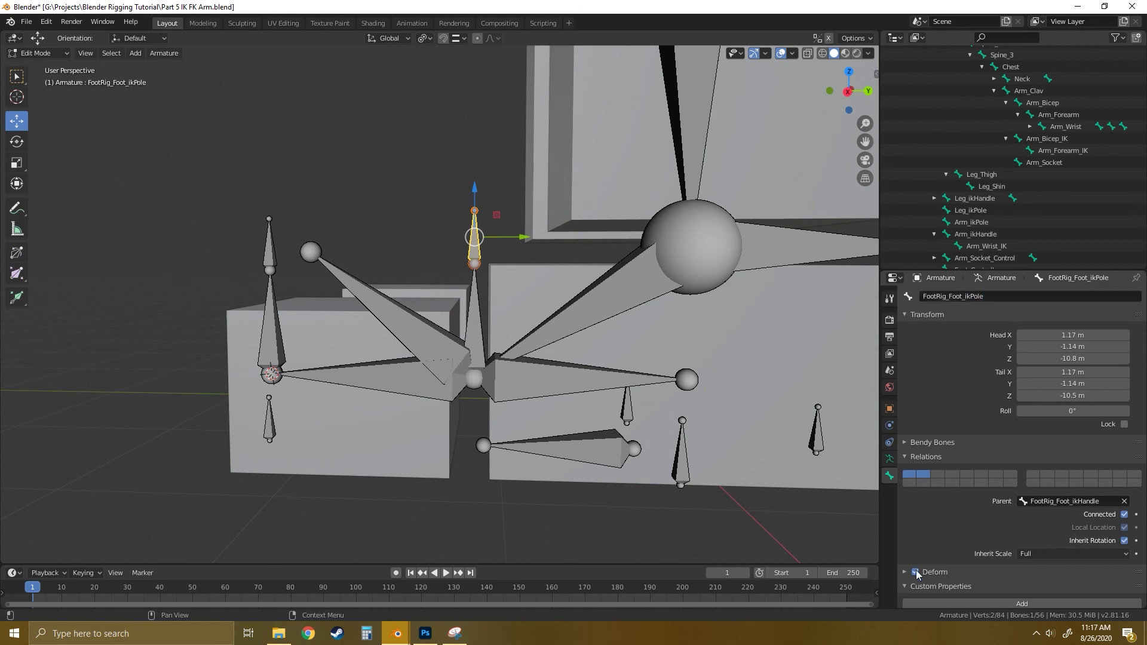
left_click(916, 572)
Rename the extruded bone above the toe tip as FootRig_Toe_ikPole and turn off its Deform option.
left_click(269, 252)
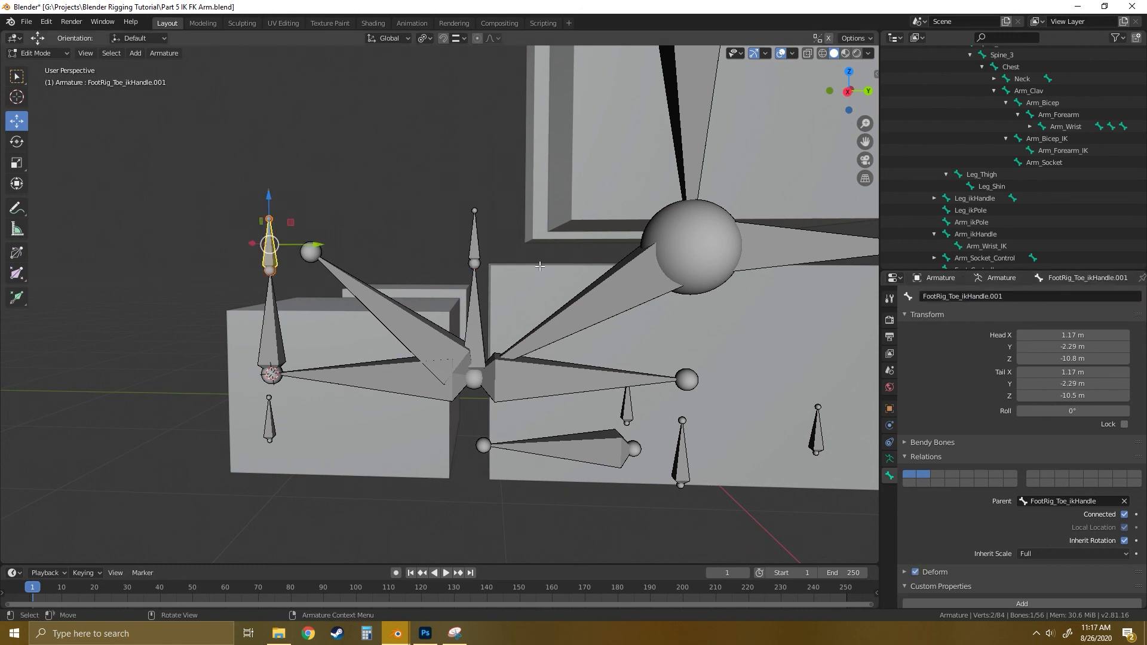
double_click(1020, 297)
key("ctrl+v")
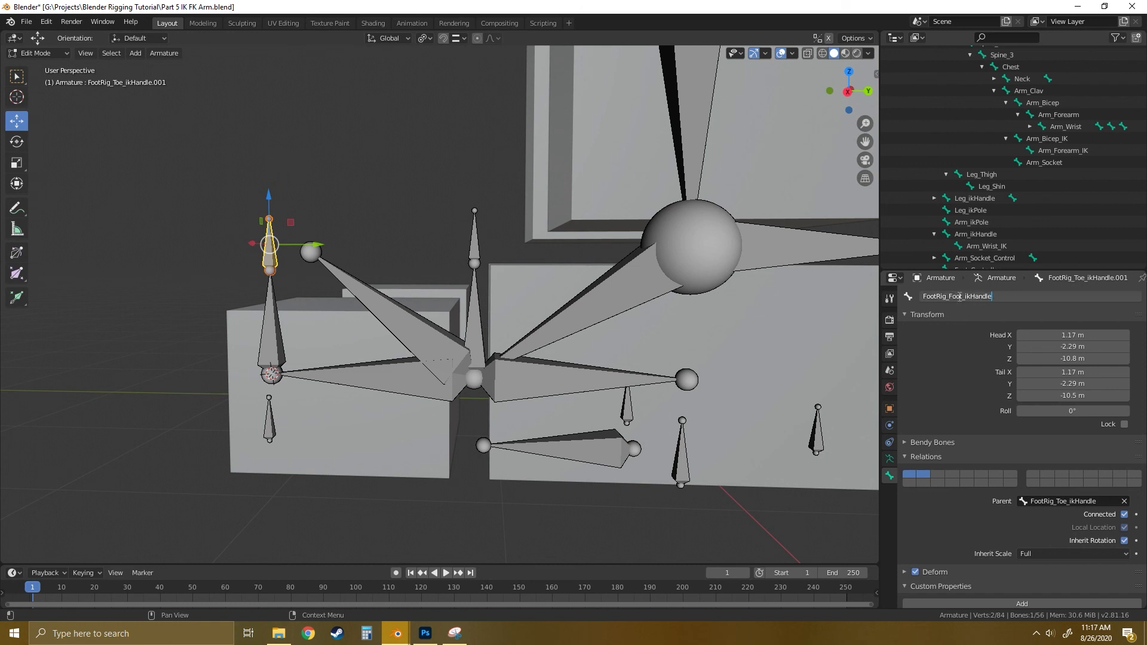
key("ctrl+a")
left_click_drag(946, 297, 959, 298)
type("Toe")
key("BackSpace")
key("BackSpace")
key("BackSpace")
key("BackSpace")
key("BackSpace")
key("BackSpace")
type("Pole")
key("Return")
left_click(915, 573)
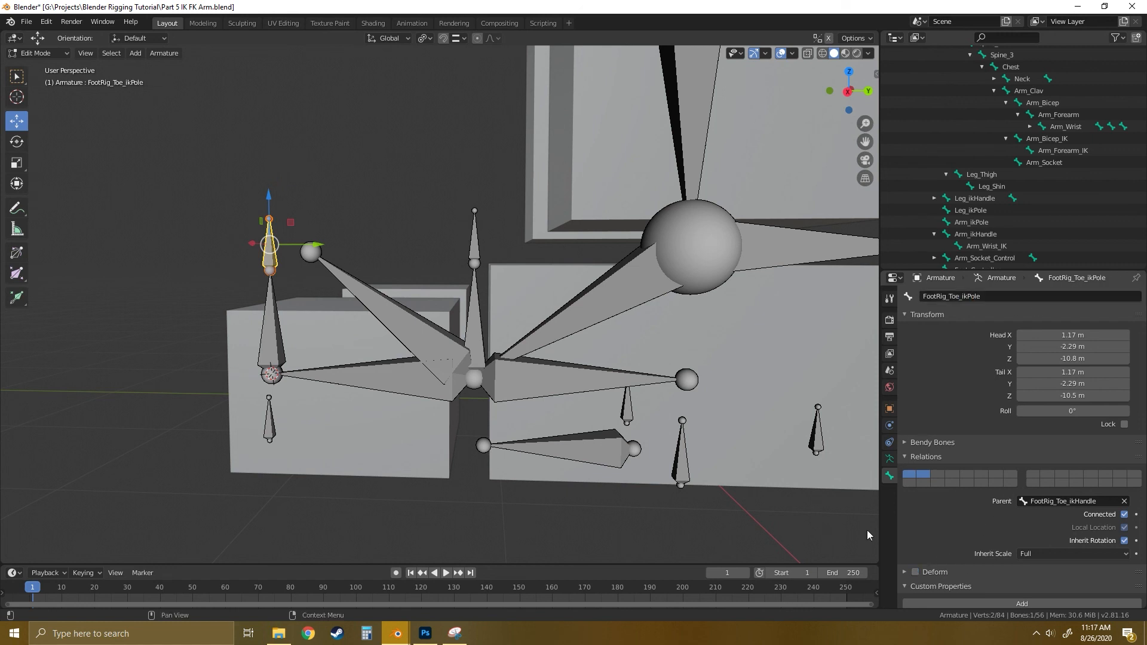
left_click(337, 107)
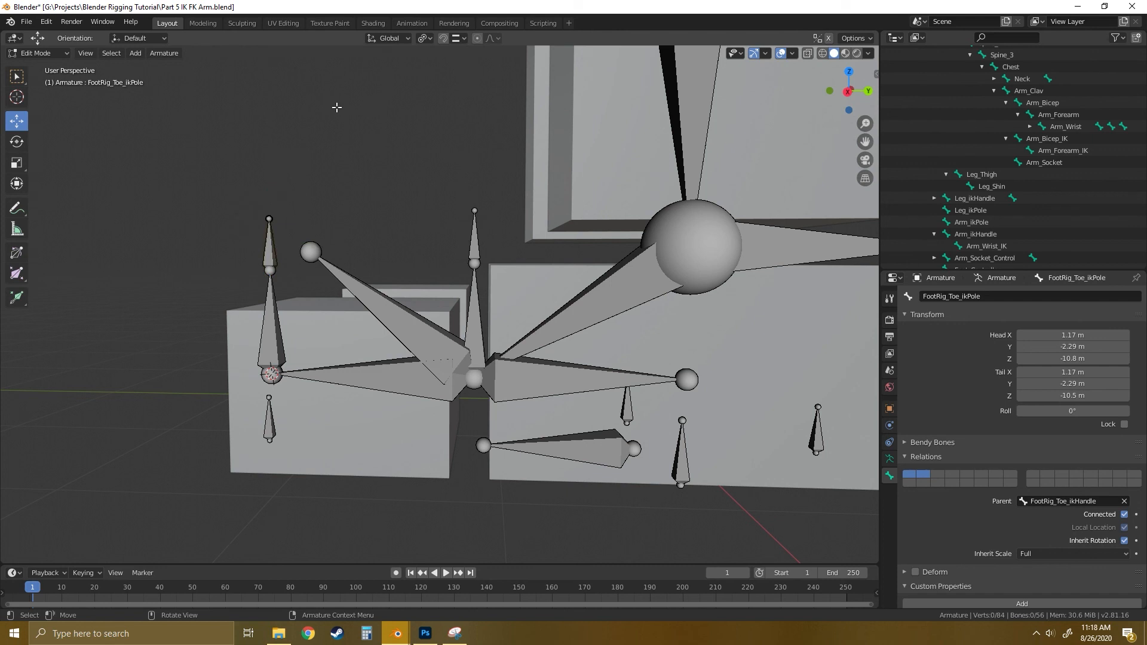
Disconnect FootRig_Foot_ikPole from its parent and move it about 0.15 m toward the toe and slightly upward.
left_click(474, 245)
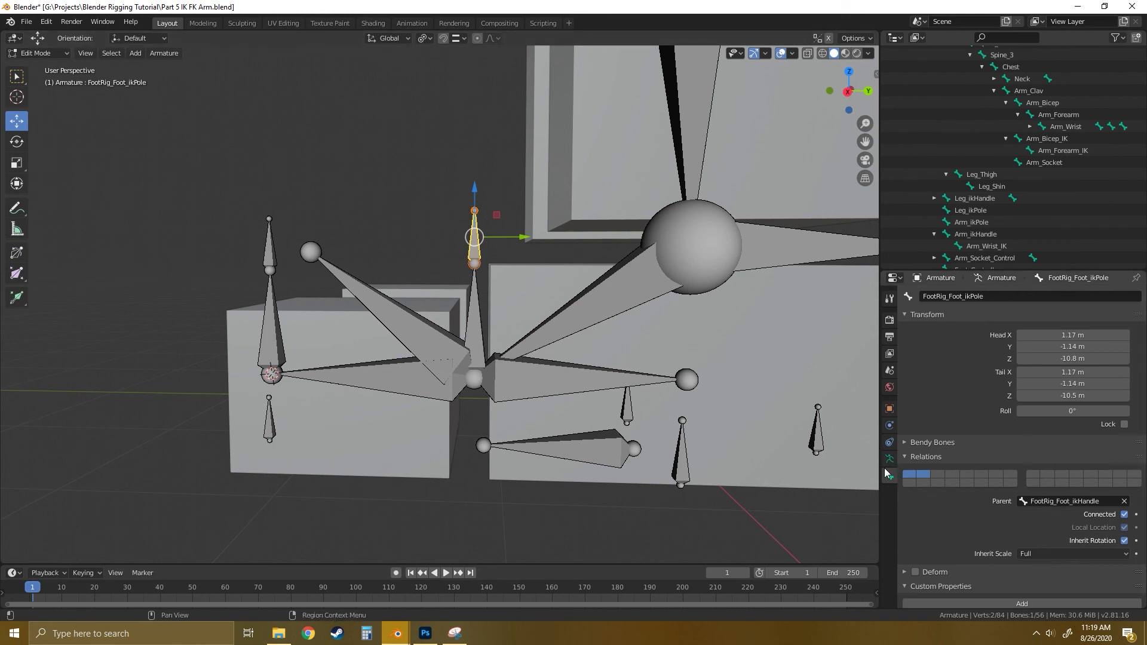
left_click(1125, 515)
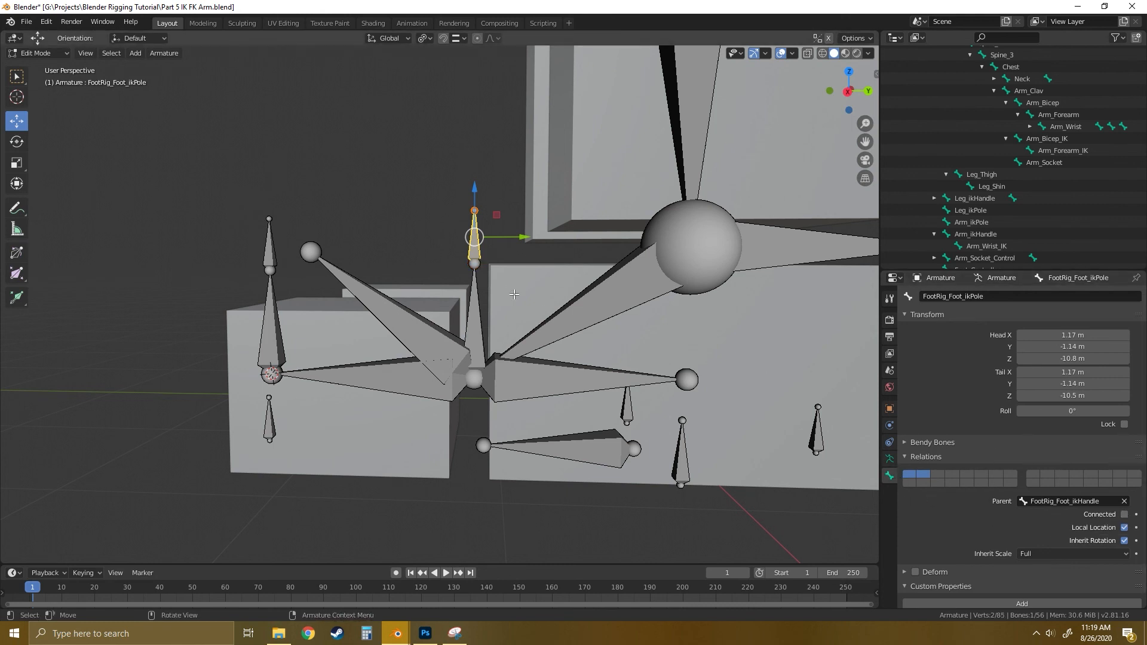
left_click_drag(500, 216, 484, 211)
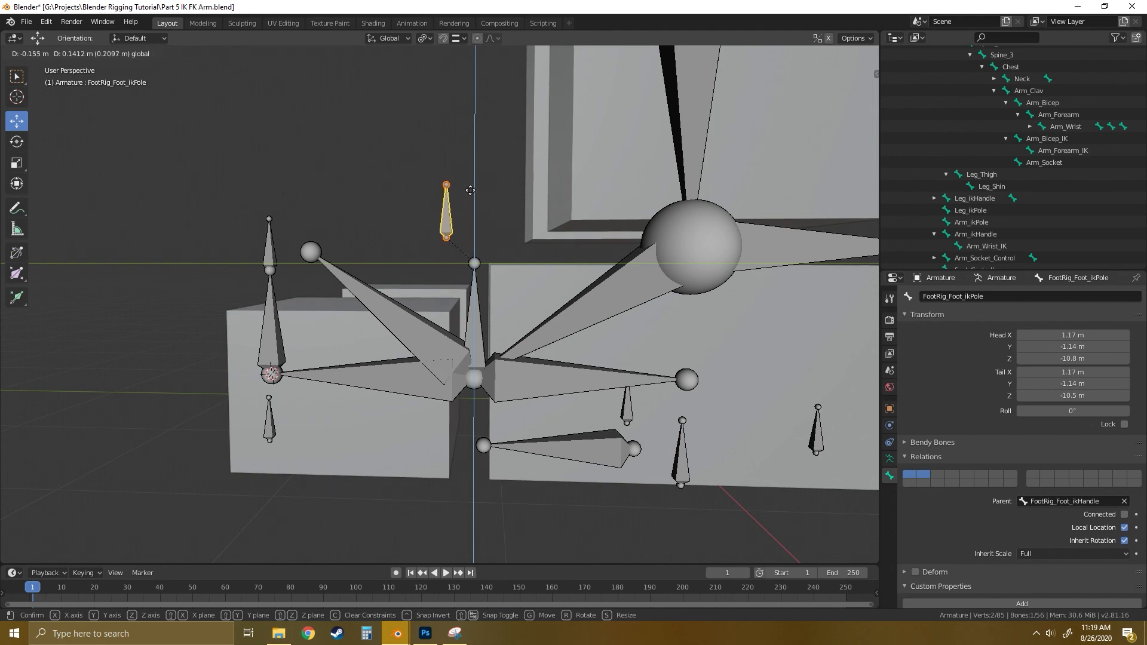
left_click(477, 199)
mouse_move(461, 312)
middle_mouse_down()
mouse_move(461, 340)
mouse_move(440, 302)
mouse_move(481, 320)
middle_mouse_up()
scroll(487, 321, "down", 4)
middle_click_drag(565, 326, 551, 373)
scroll(529, 320, "up", 4)
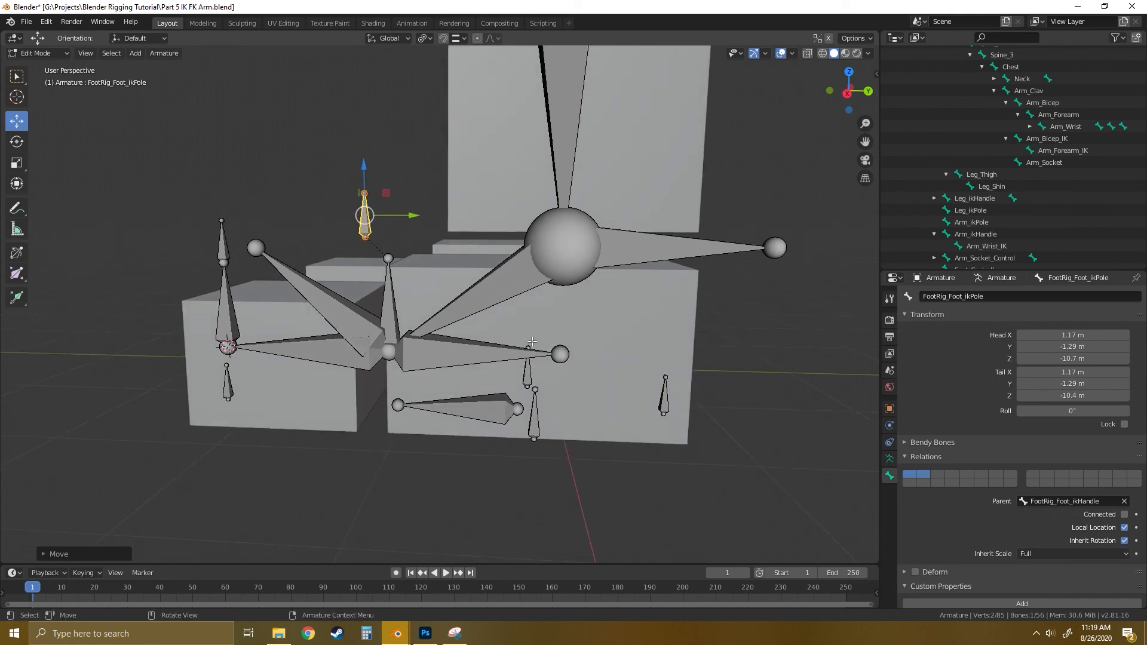
Inspect the Foot_Controller and Leg_ikHandle bones and their place in the armature hierarchy.
left_click(483, 408)
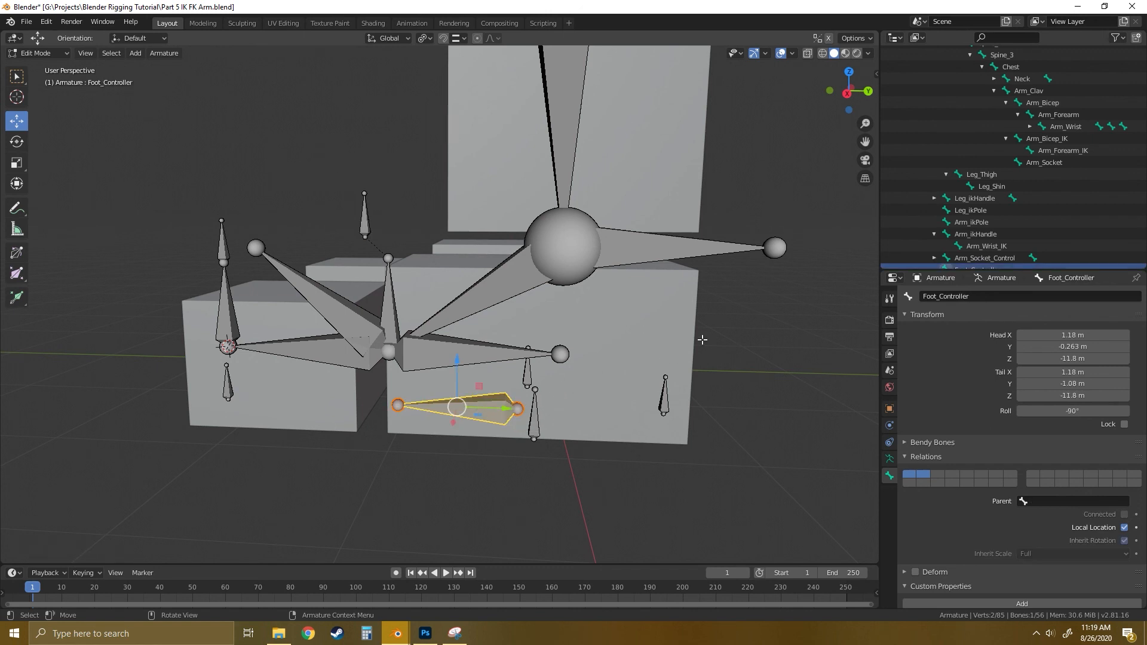
left_click(632, 249)
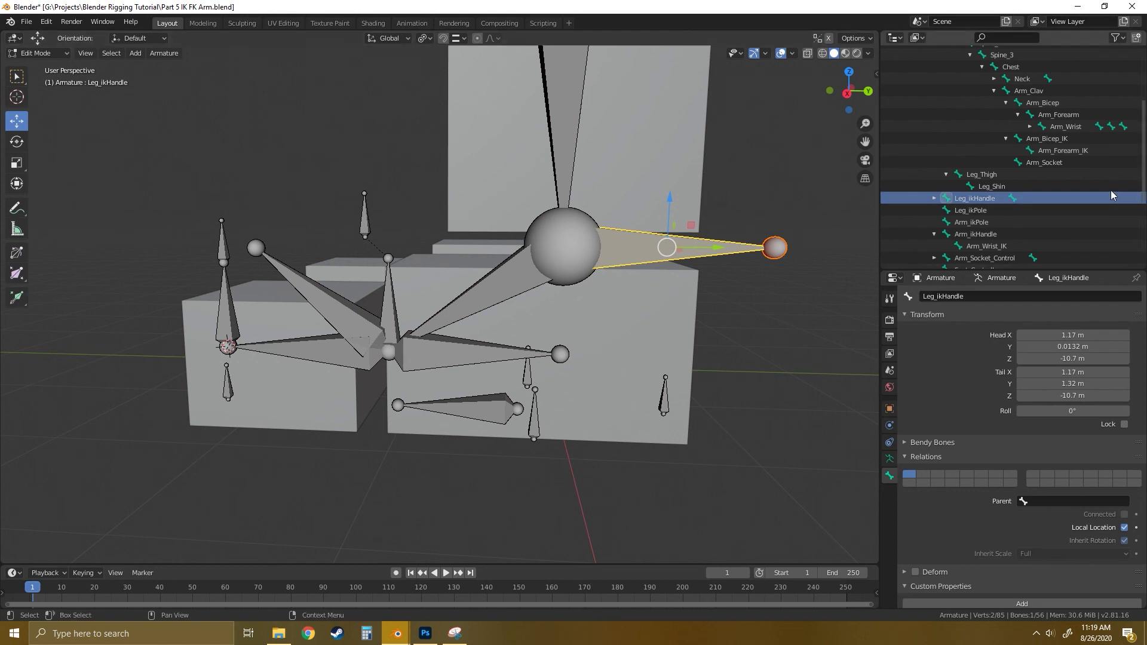
scroll(1008, 215, "up", 5)
scroll(1009, 215, "down", 5)
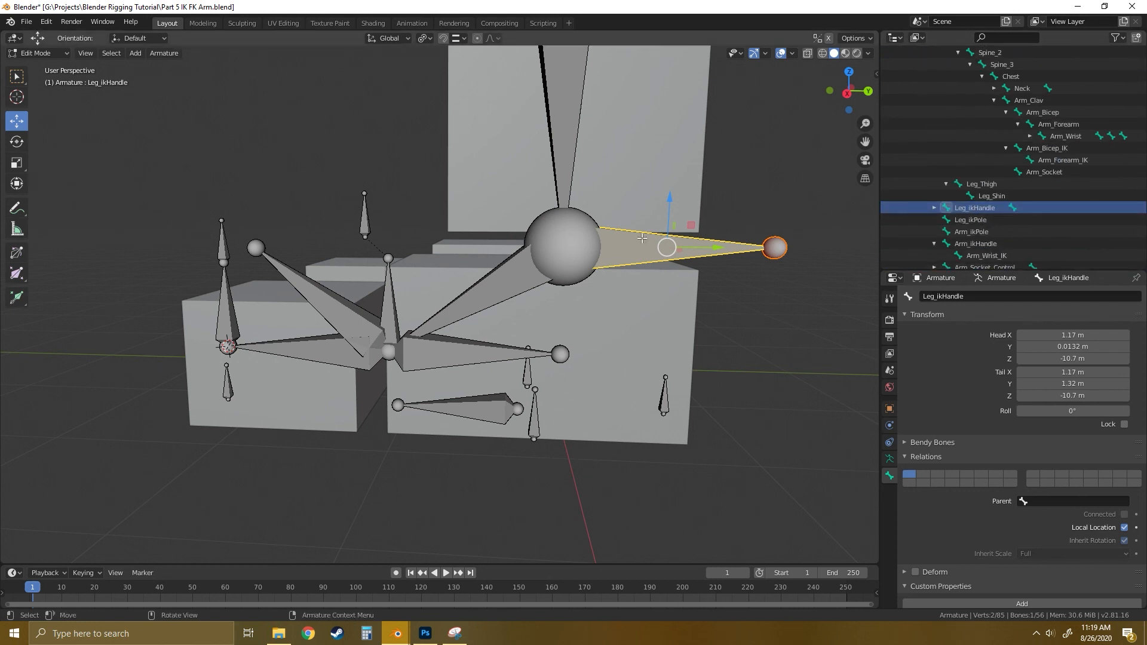
left_click(427, 349)
left_click(454, 411)
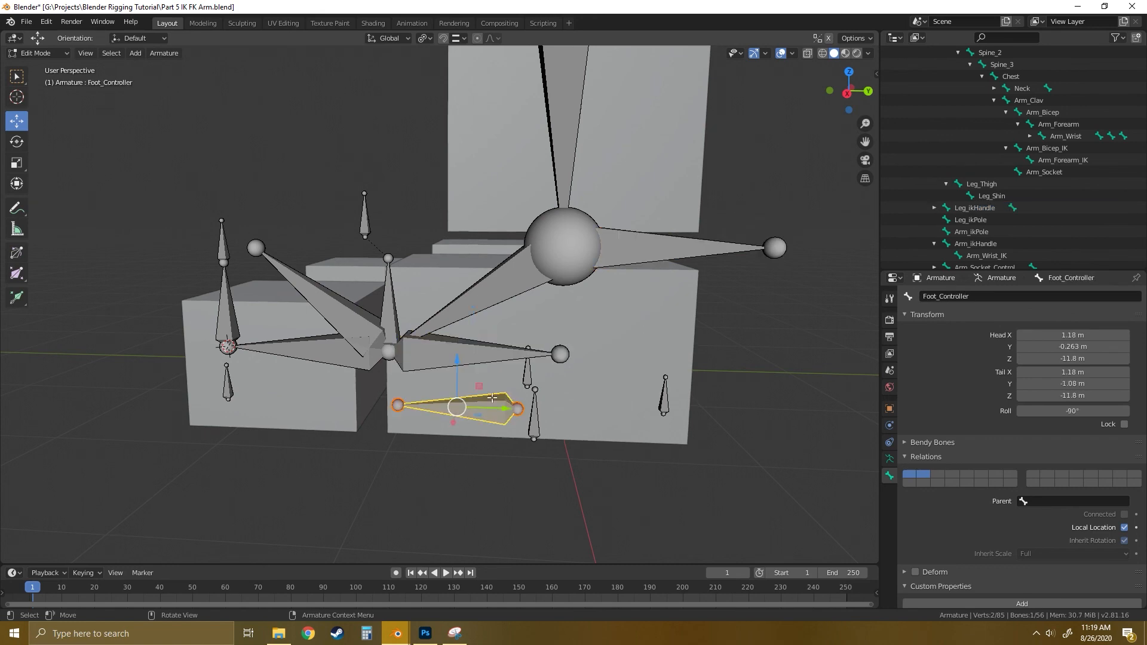
Parent the FootRig_LeftRoll bone to Foot_Controller with Keep Offset.
middle_click_drag(469, 387, 579, 375)
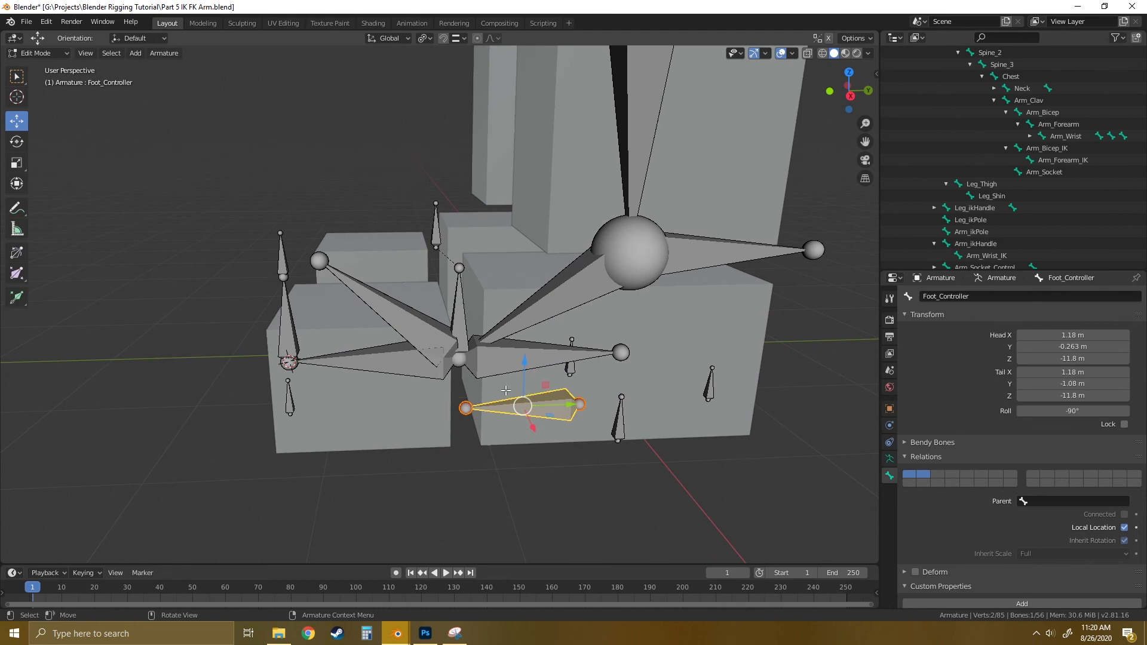
left_click(617, 428)
left_click(571, 365)
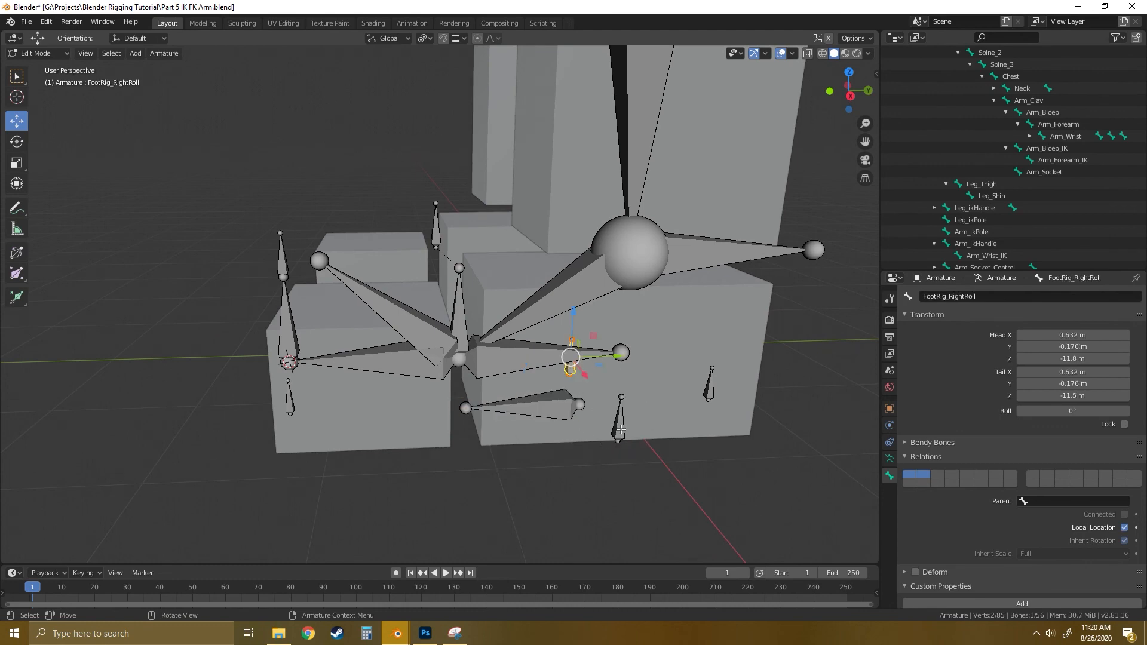
left_click(621, 429)
middle_click_drag(622, 429, 554, 400)
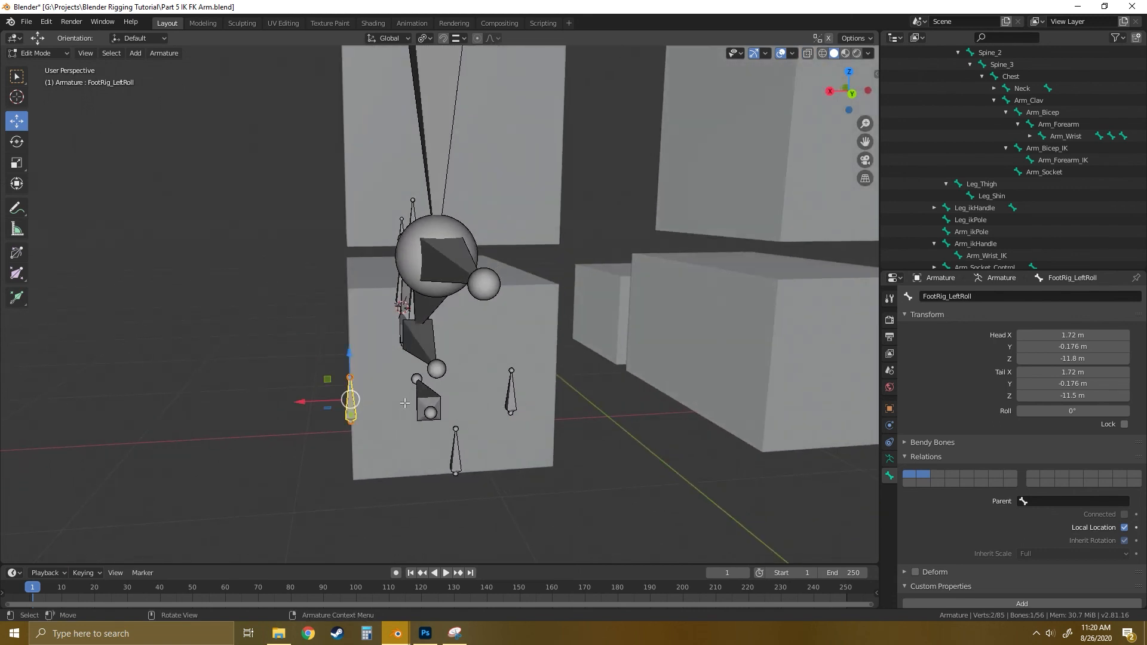
left_click(429, 396, "shift")
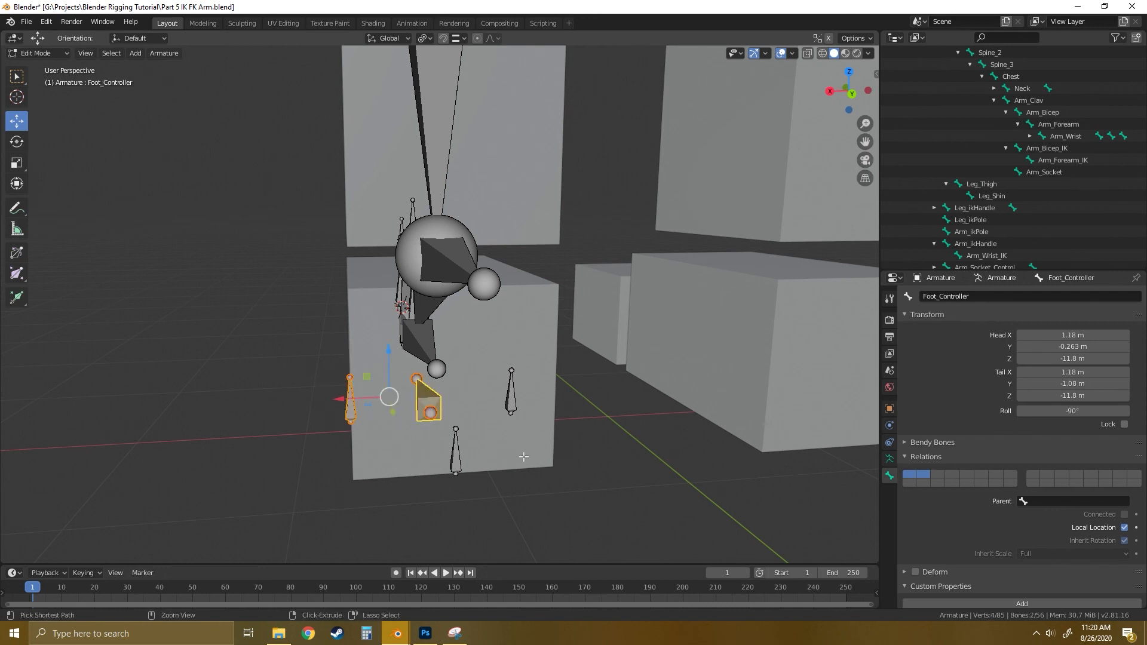
key("ctrl+p")
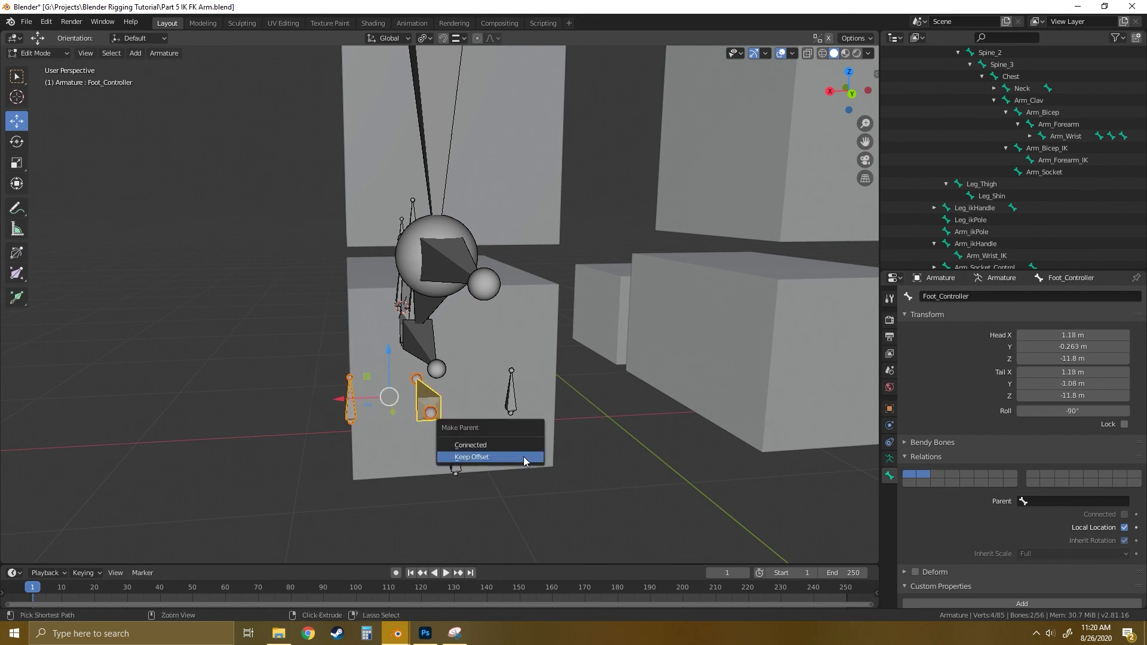
left_click(474, 459)
left_click(298, 447)
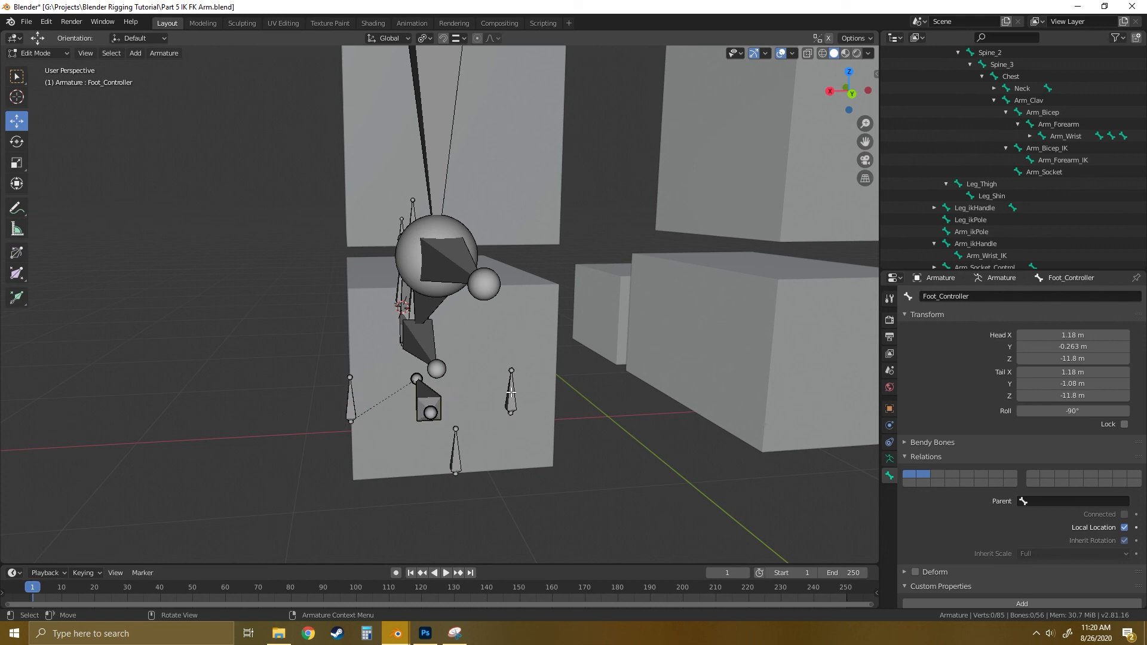
Parent the FootRig_RightRoll bone to FootRig_LeftRoll with Keep Offset.
middle_click_drag(402, 354, 508, 392)
left_click(506, 393)
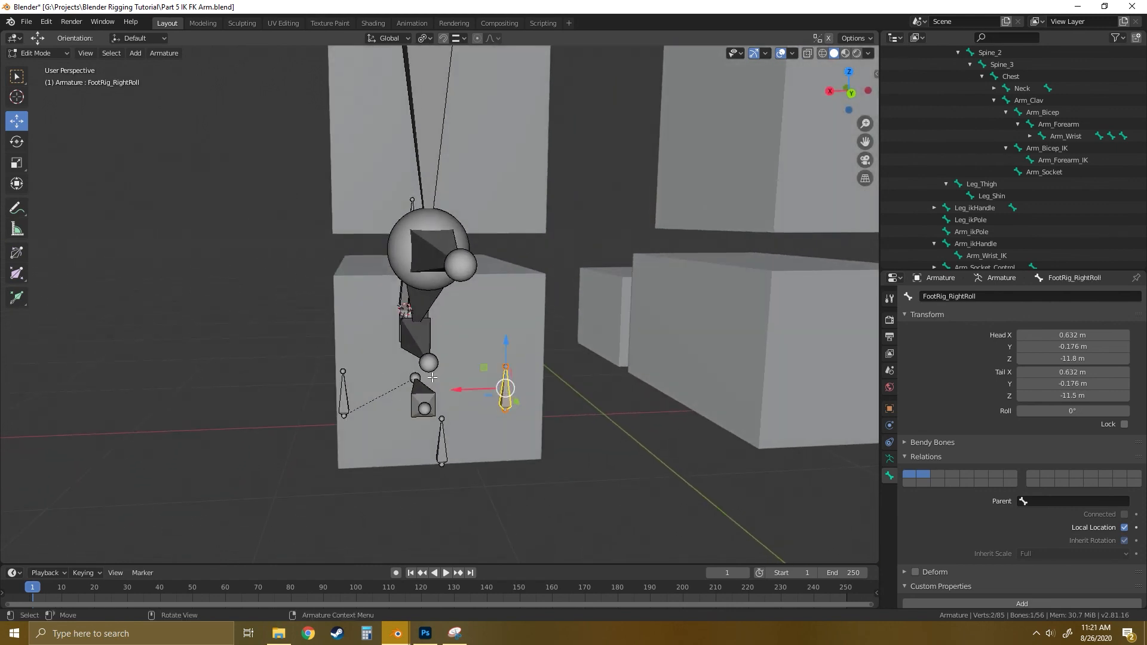
left_click(344, 394, "shift")
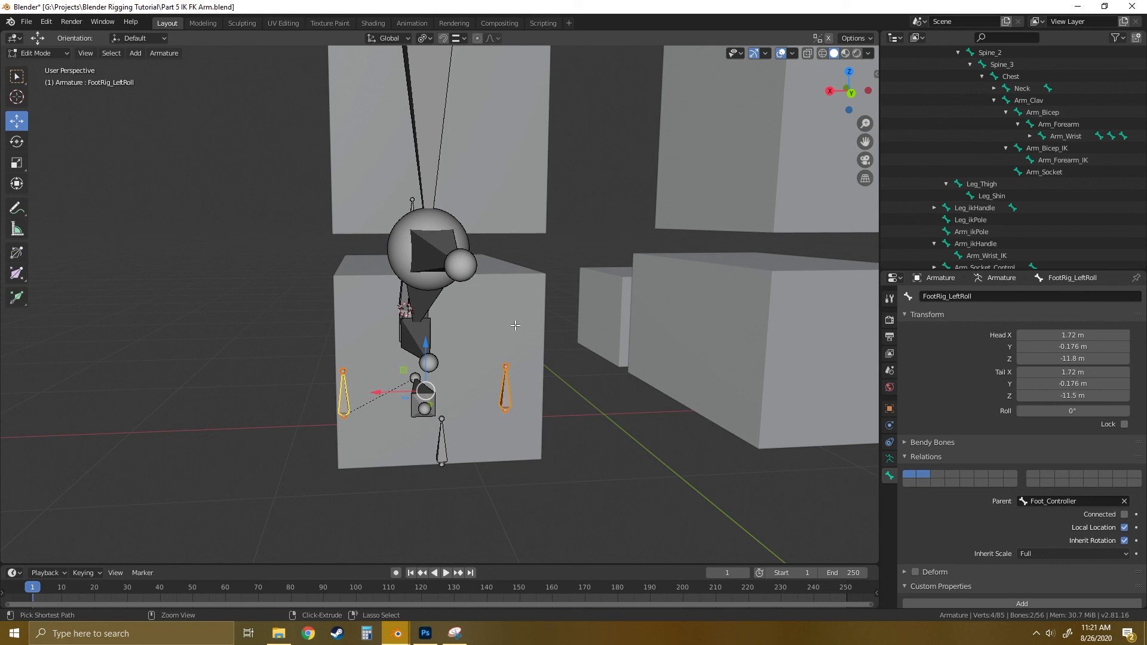
key("ctrl+p")
left_click(462, 329)
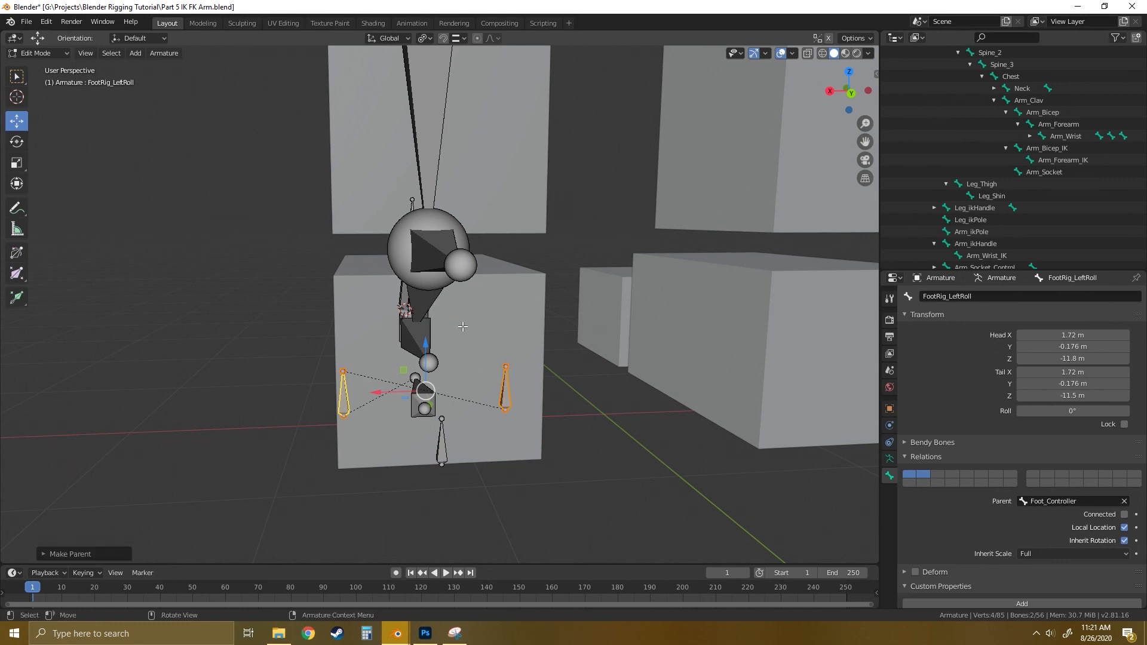
Parent the FootRig_HeelLift bone behind the heel to FootRig_RightRoll with Keep Offset.
middle_click_drag(478, 346, 609, 386)
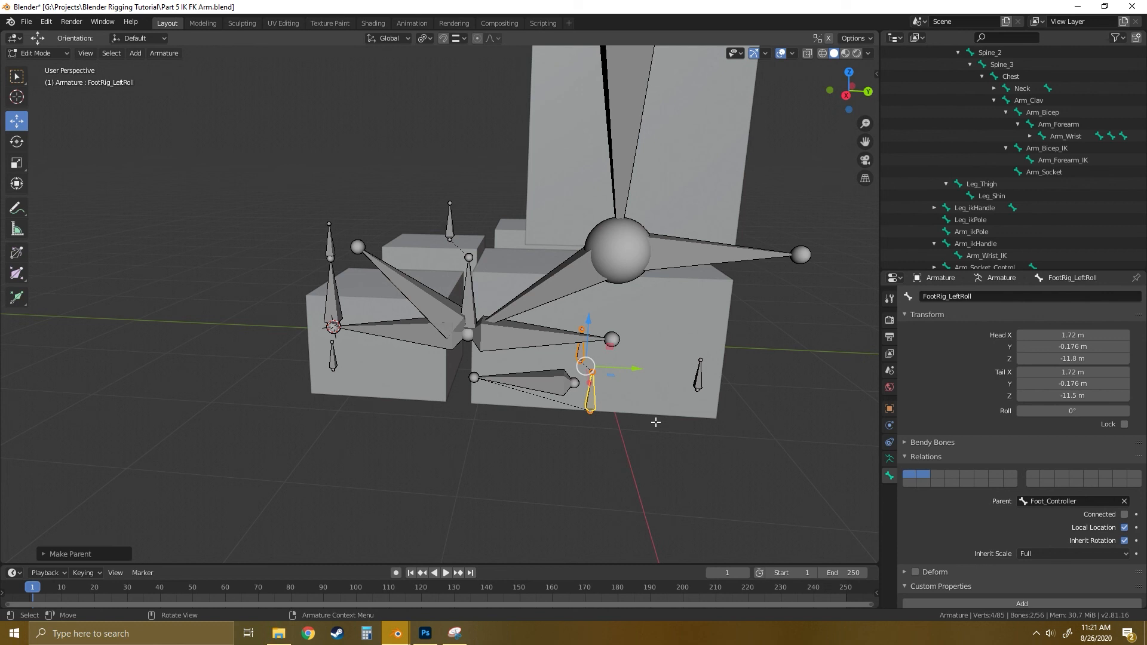
left_click(696, 423)
left_click(698, 379)
left_click(578, 354, "shift")
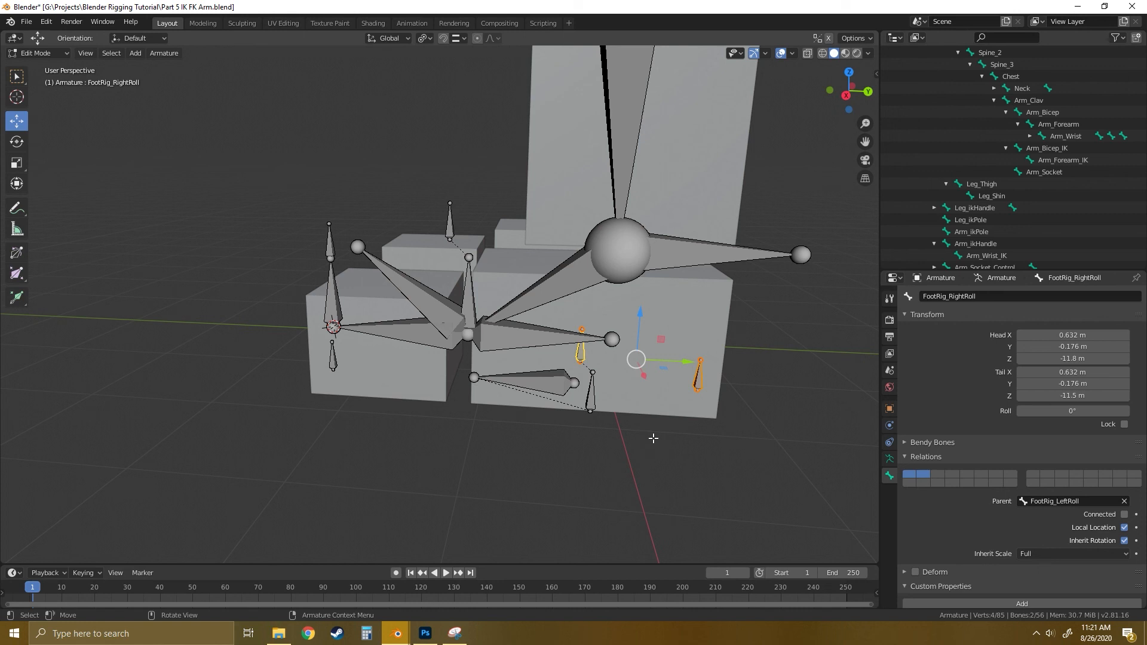
key("ctrl+p")
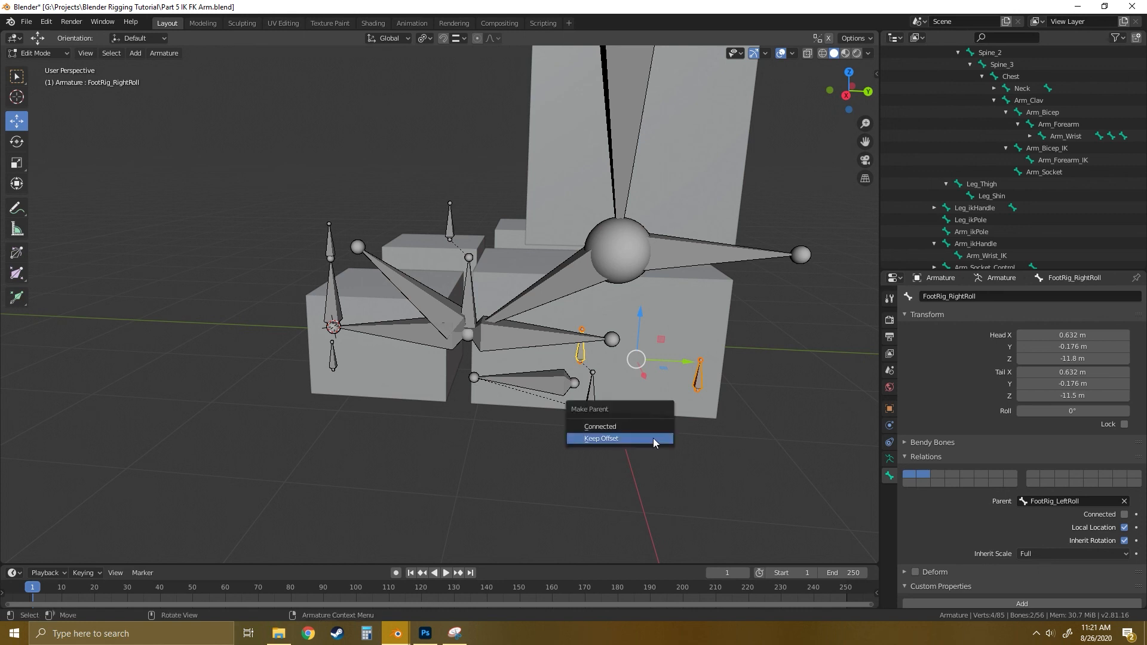
left_click(618, 435)
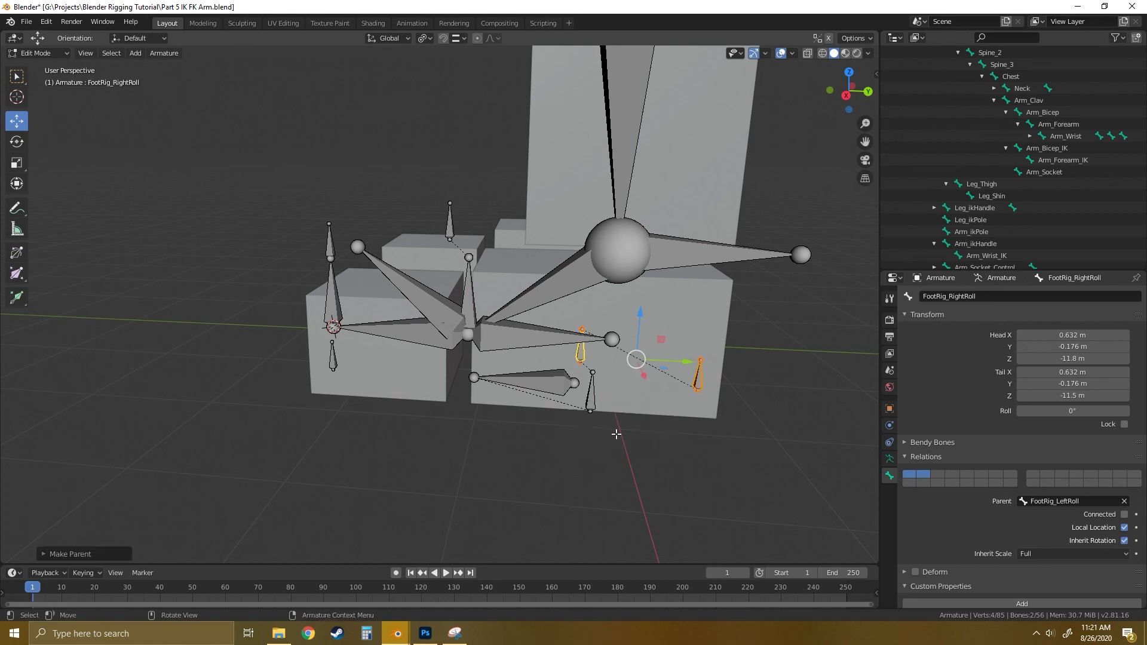
left_click(676, 436)
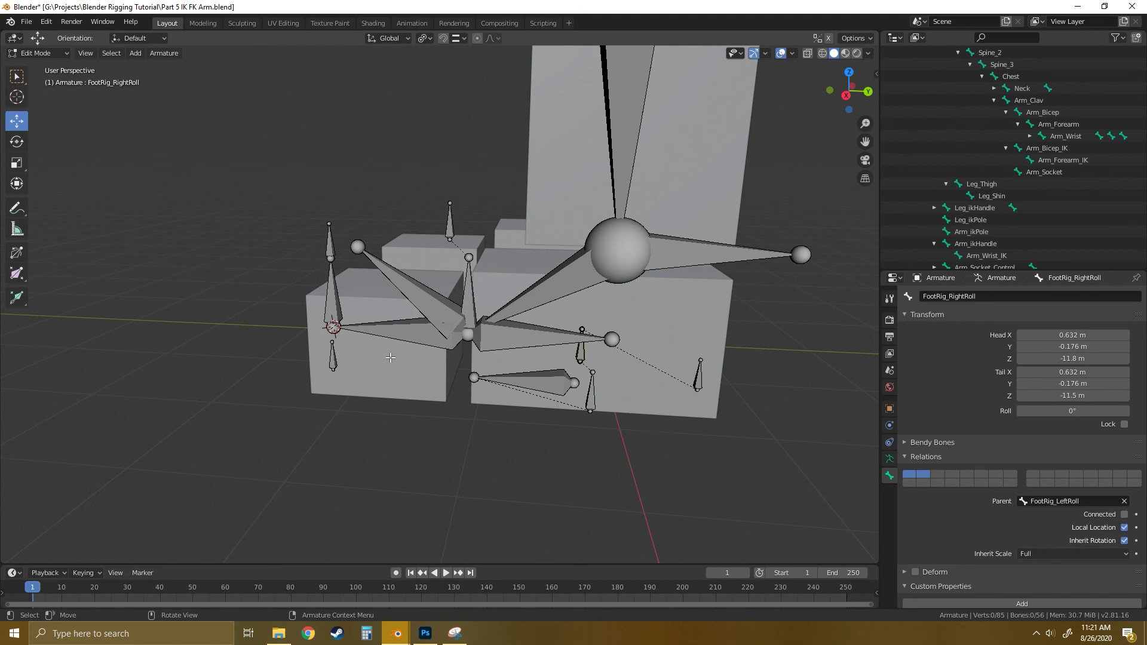
Parent the FootRig_ToeLift bone under the toe tip to FootRig_HeelLift with Keep Offset.
left_click(332, 358)
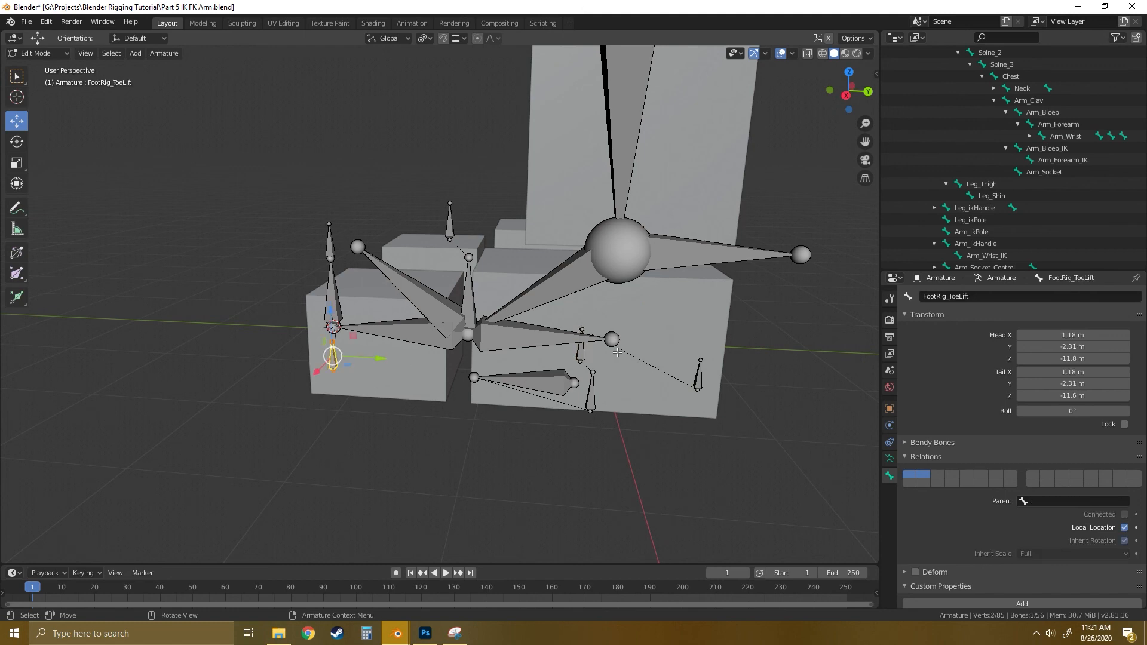
left_click(699, 376, "shift")
key("ctrl+p")
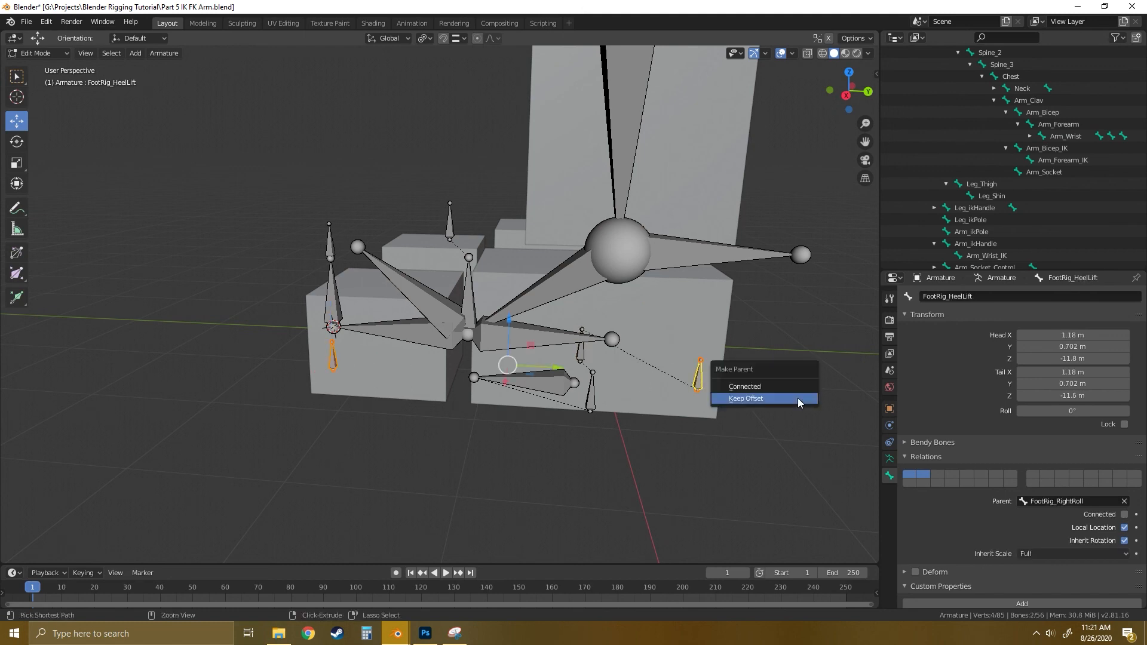
left_click(745, 398)
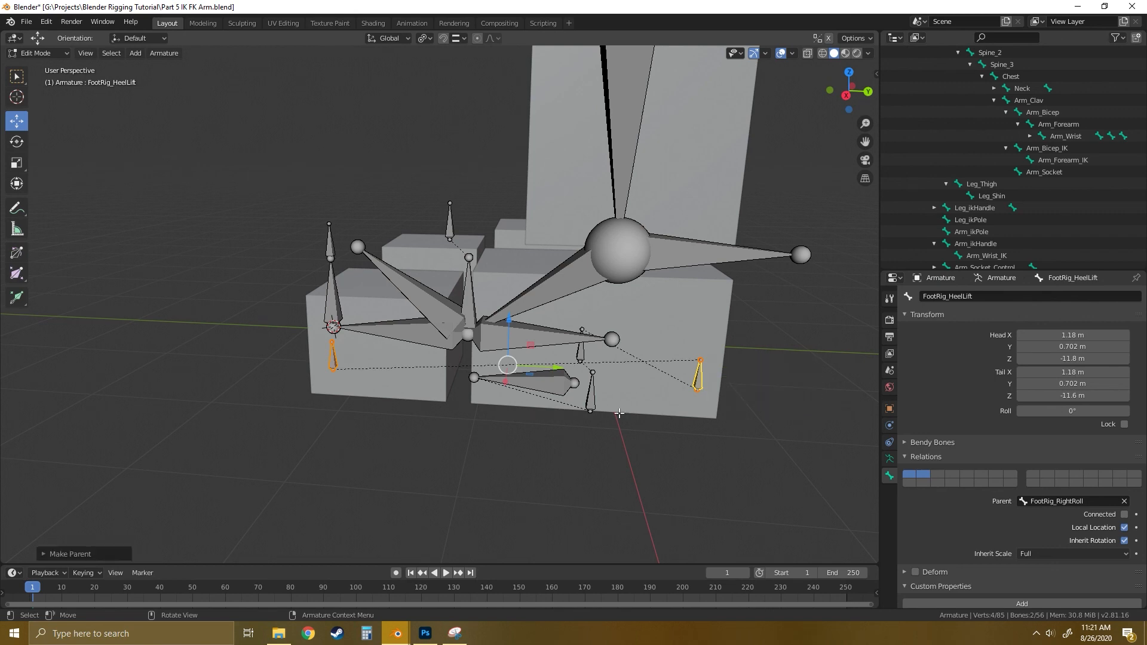
Parent the FootRig_BallLift bone to FootRig_ToeLift with Keep Offset.
left_click(330, 357)
middle_click_drag(331, 356, 491, 407)
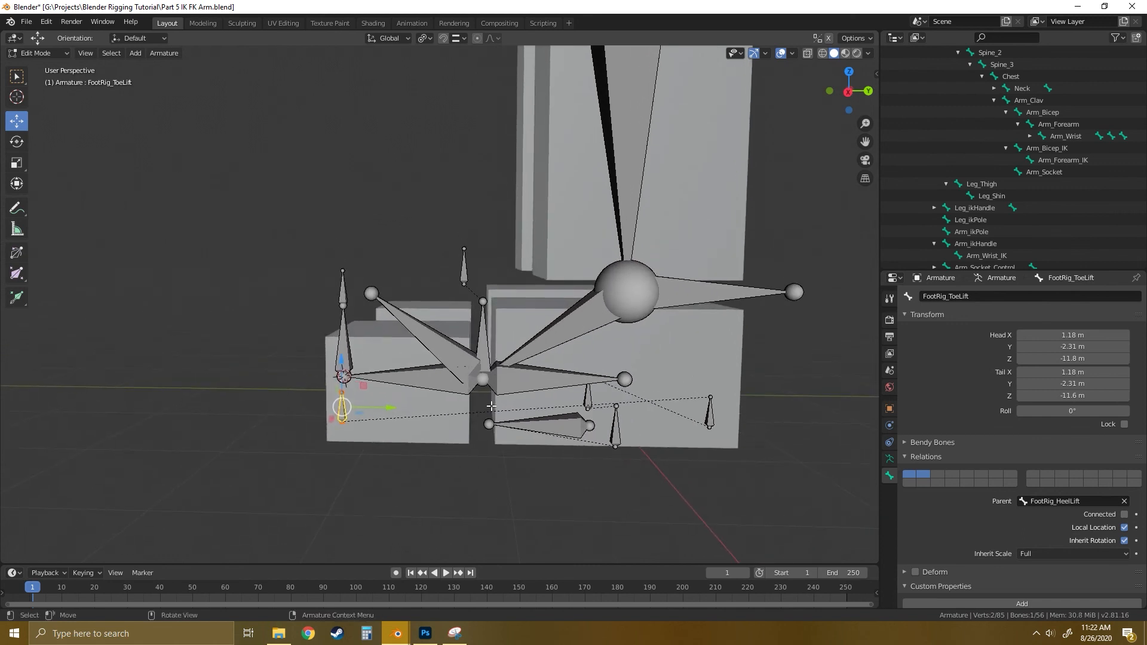
left_click(524, 383)
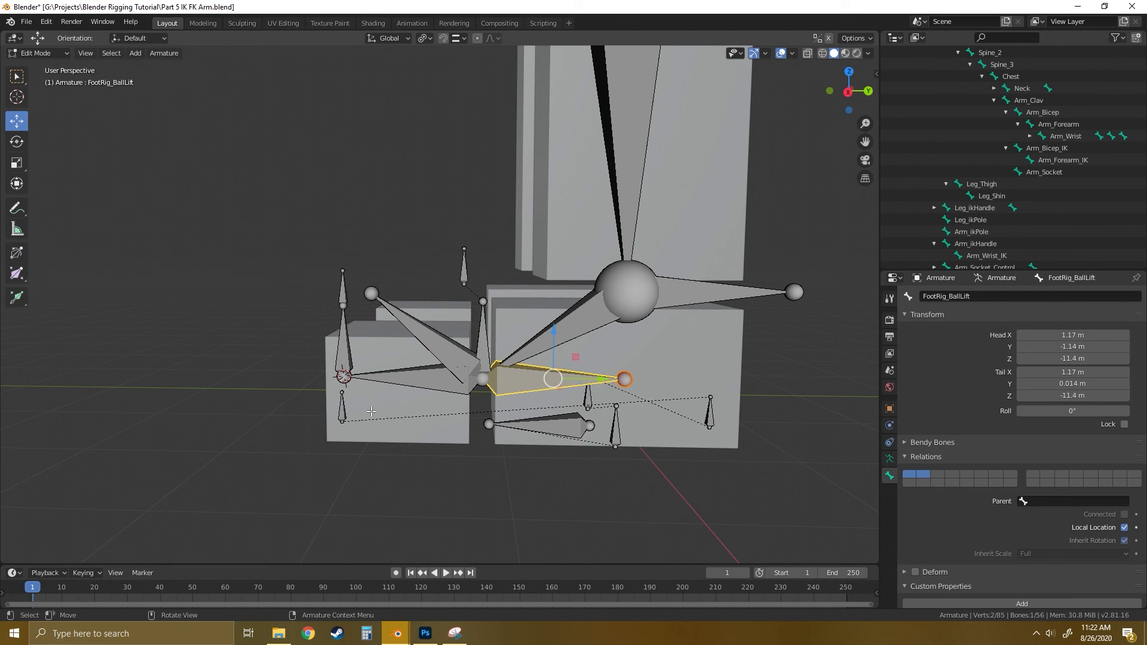
left_click(500, 493)
left_click(523, 379)
left_click(342, 409, "shift")
key("ctrl+p")
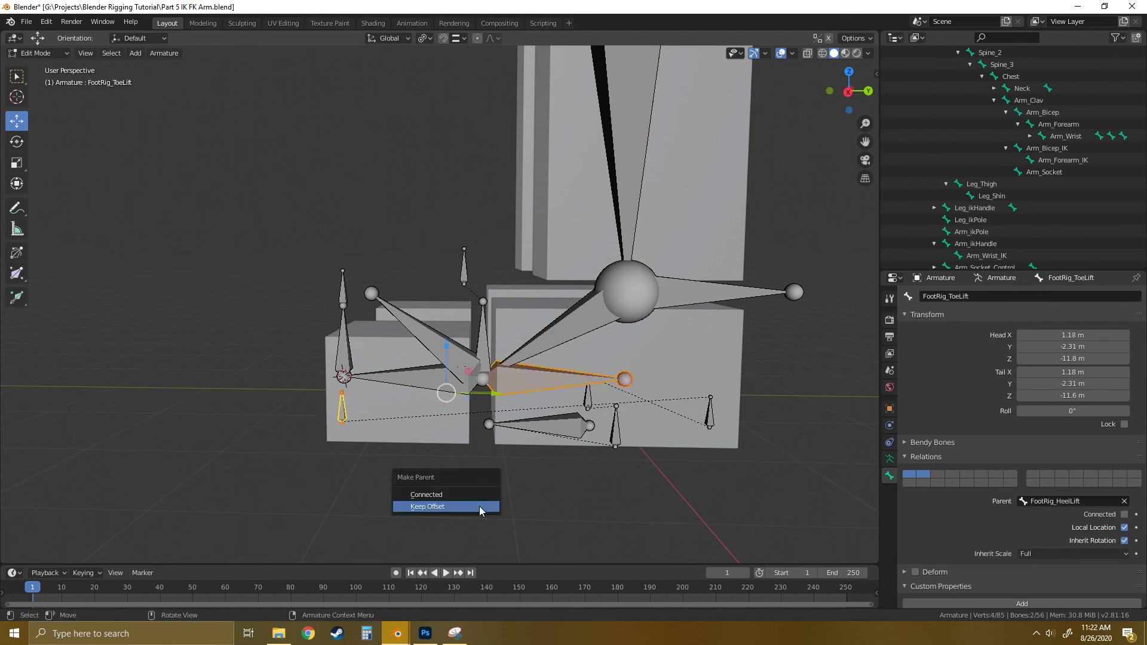
left_click(480, 508)
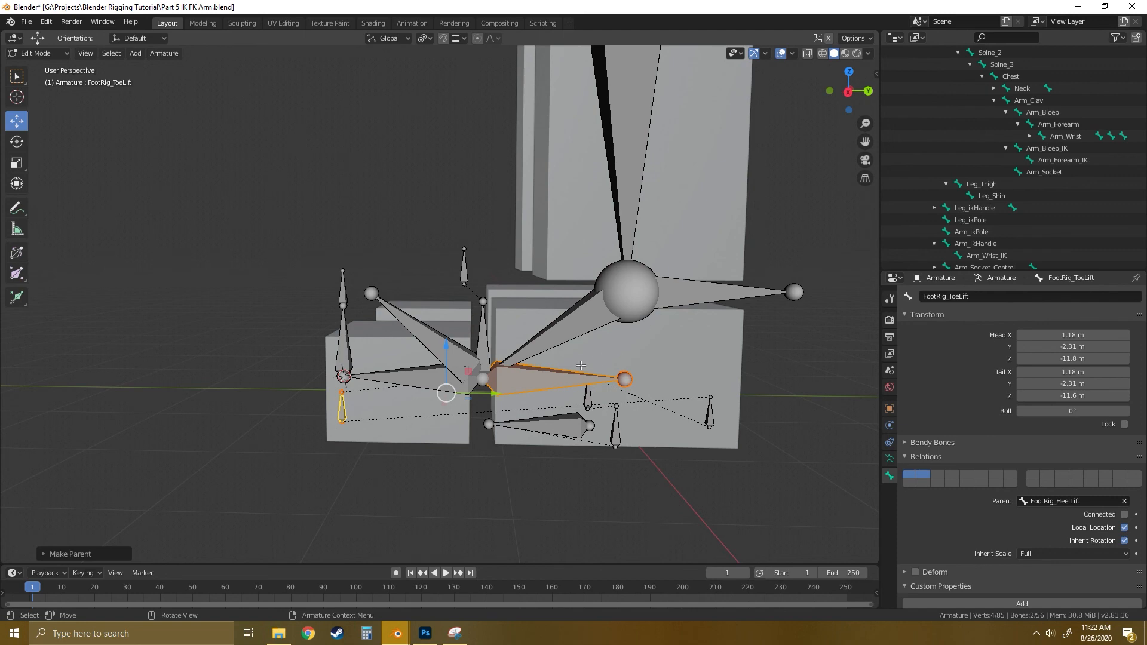
Parent the Leg_ikHandle bone at the ankle to FootRig_BallLift with Keep Offset.
left_click(690, 296)
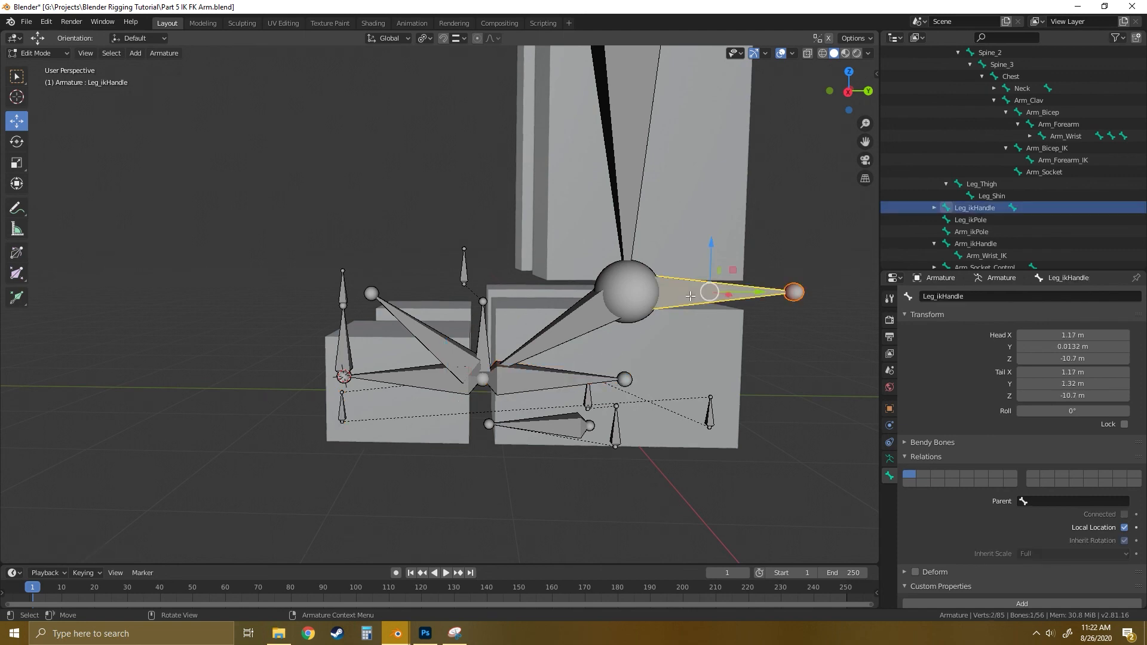
left_click(546, 385, "shift")
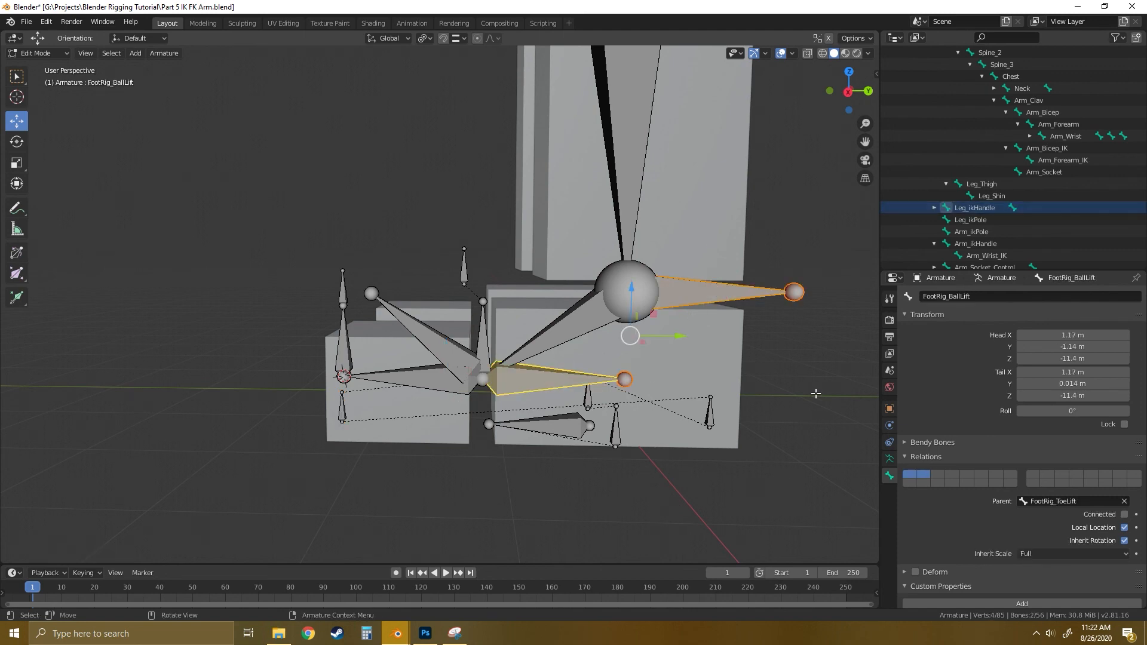
key("ctrl+p")
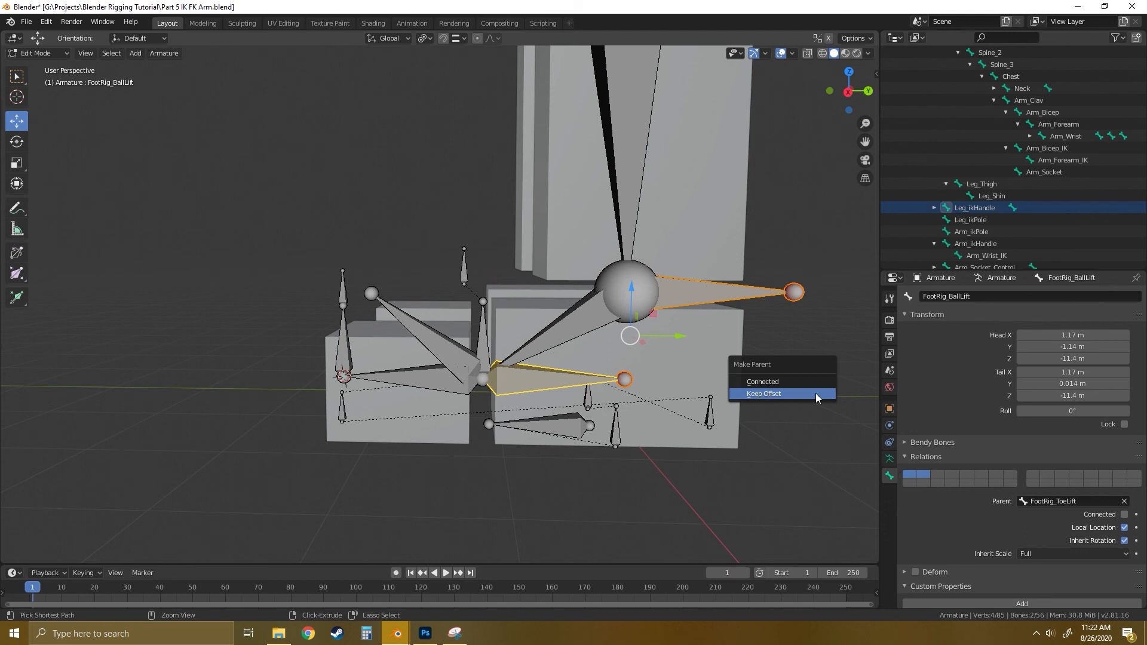
left_click(769, 396)
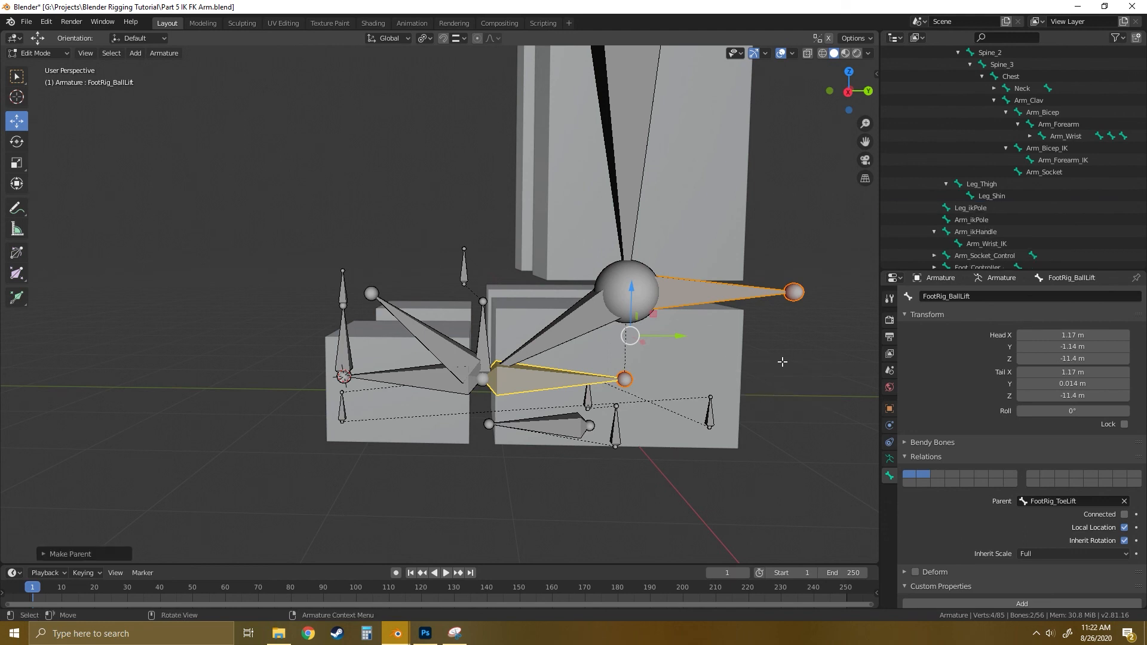
Parent the FootRig_Foot_ikHandle bone at the ball of the foot to FootRig_ToeLift with Keep Offset.
left_click(484, 338)
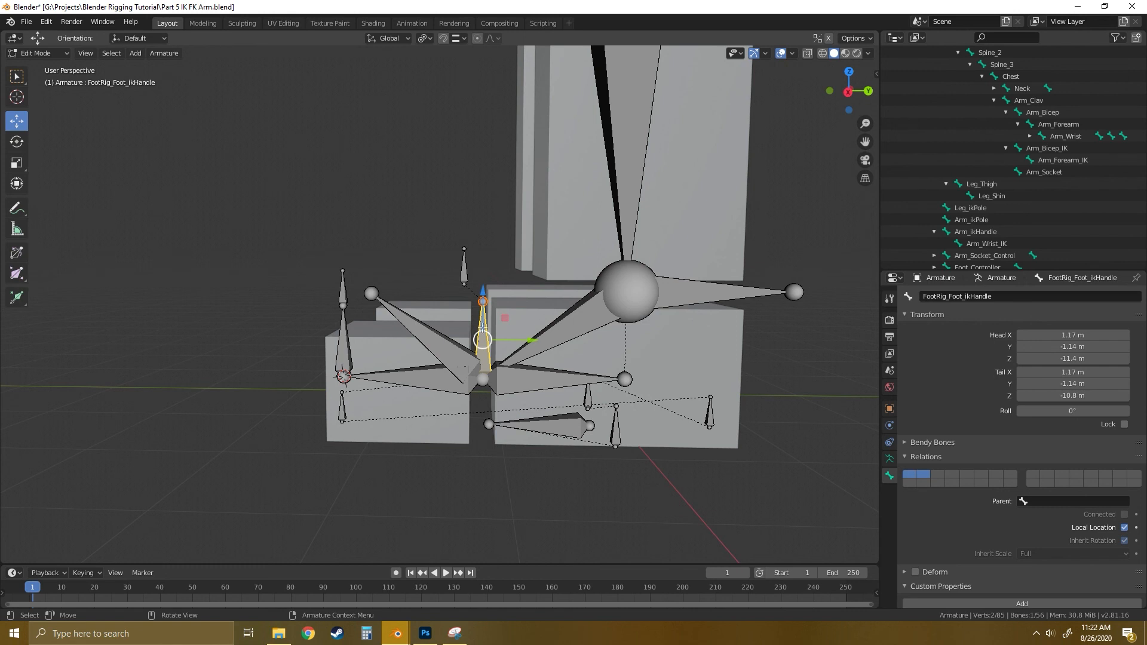
left_click(342, 408, "shift")
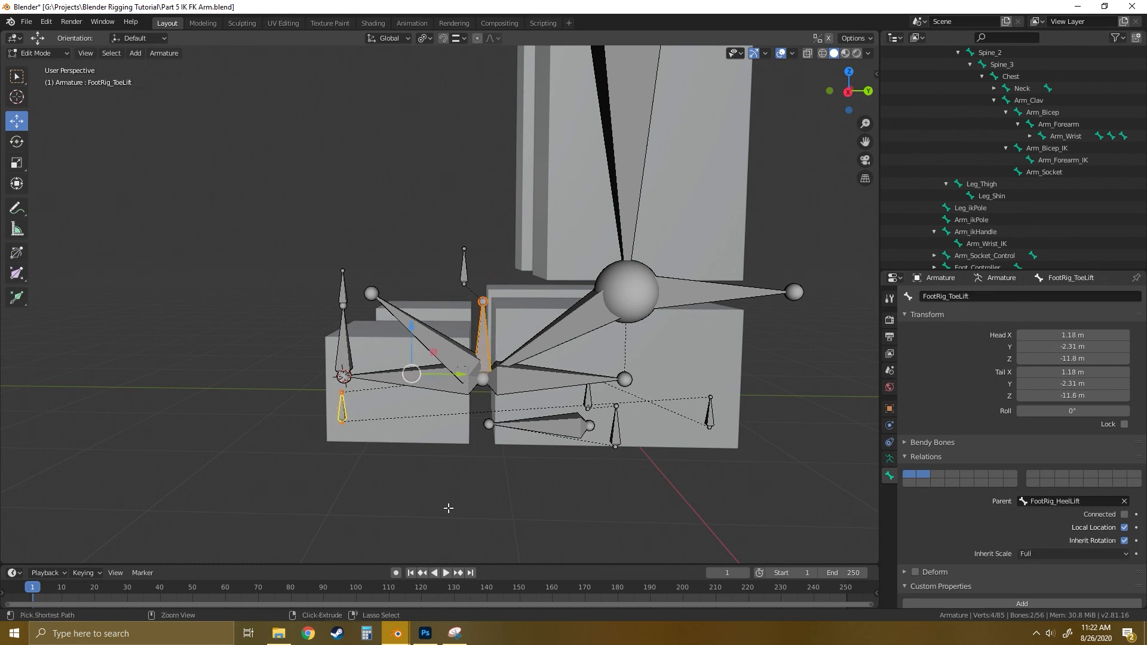
key("ctrl+p")
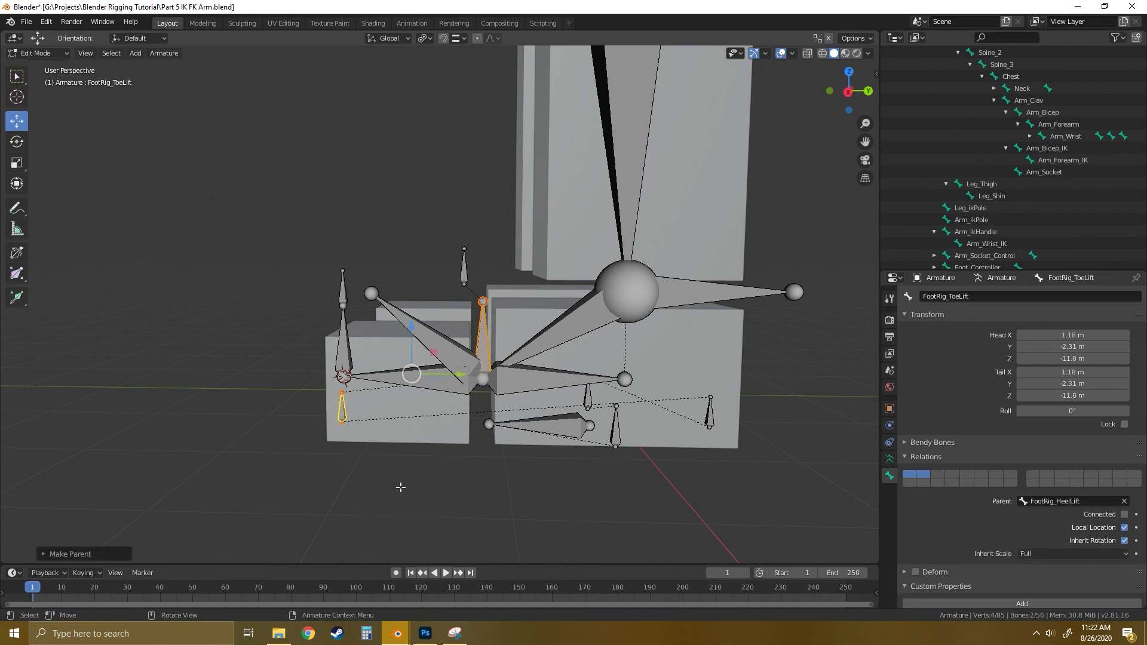
left_click(398, 510)
Parent the FootRig_ToeWiggle bone to FootRig_ToeLift with Keep Offset.
left_click(428, 330)
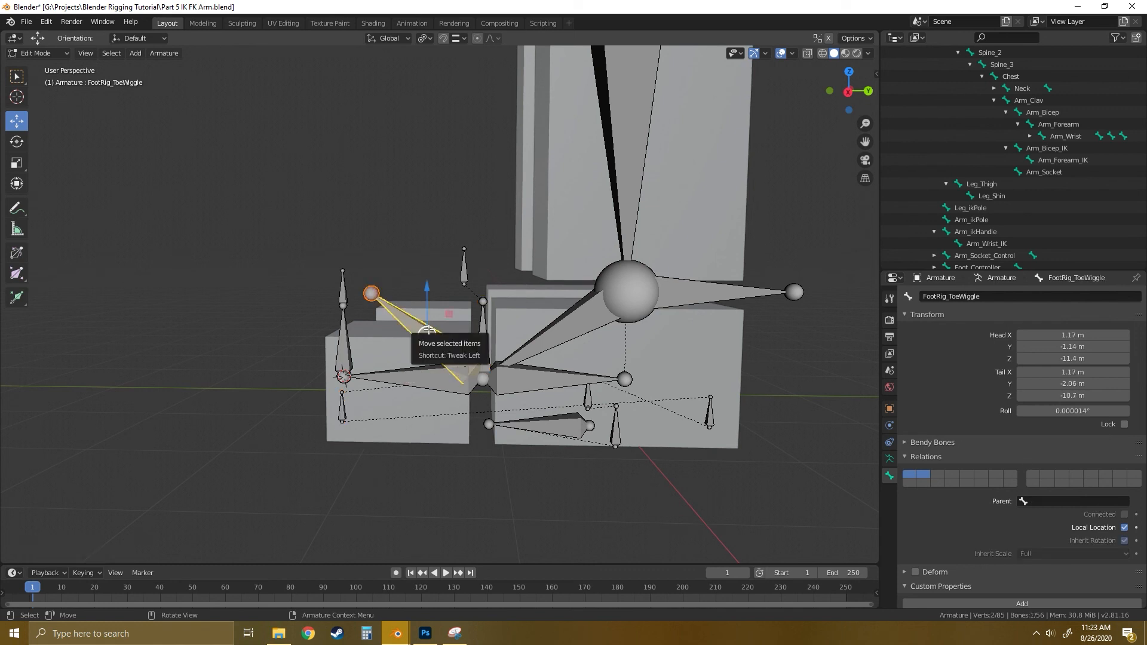
left_click(342, 408, "shift")
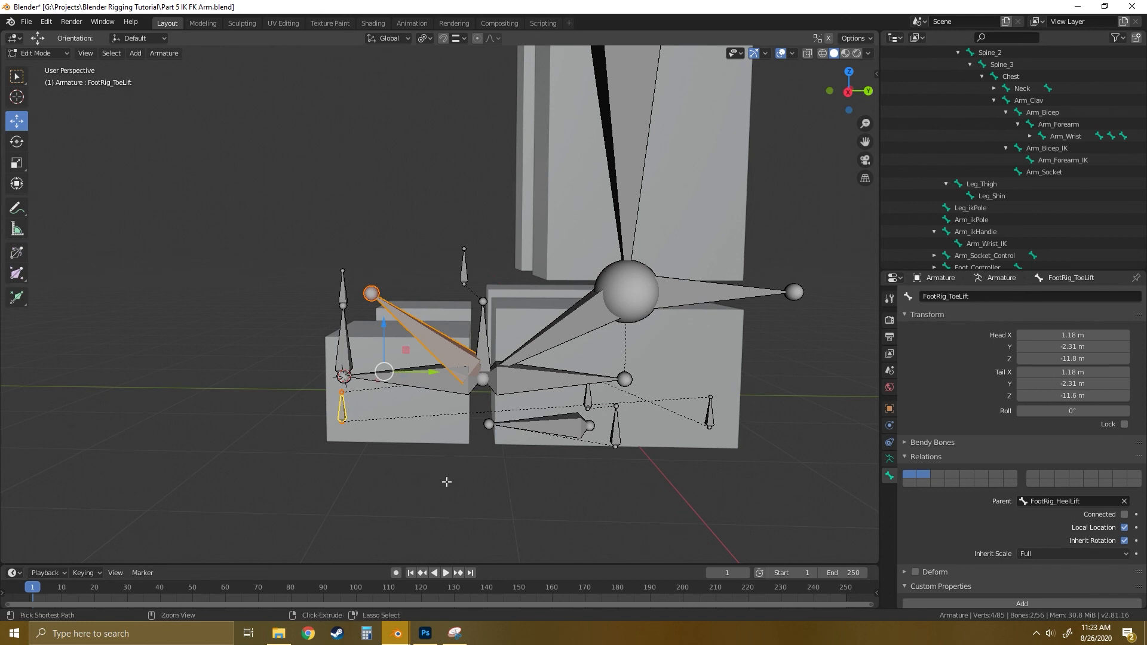
key("ctrl+p")
left_click(412, 484)
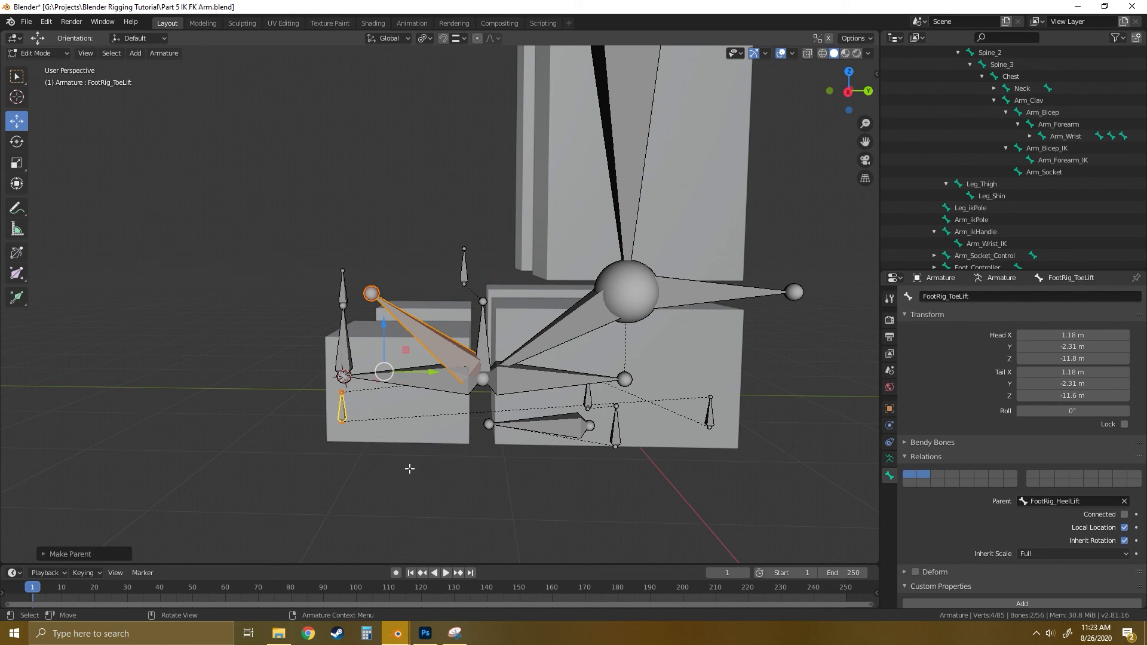
Parent the FootRig_Toe_ikHandle bone at the toe tip to FootRig_ToeWiggle with Keep Offset.
left_click(344, 344)
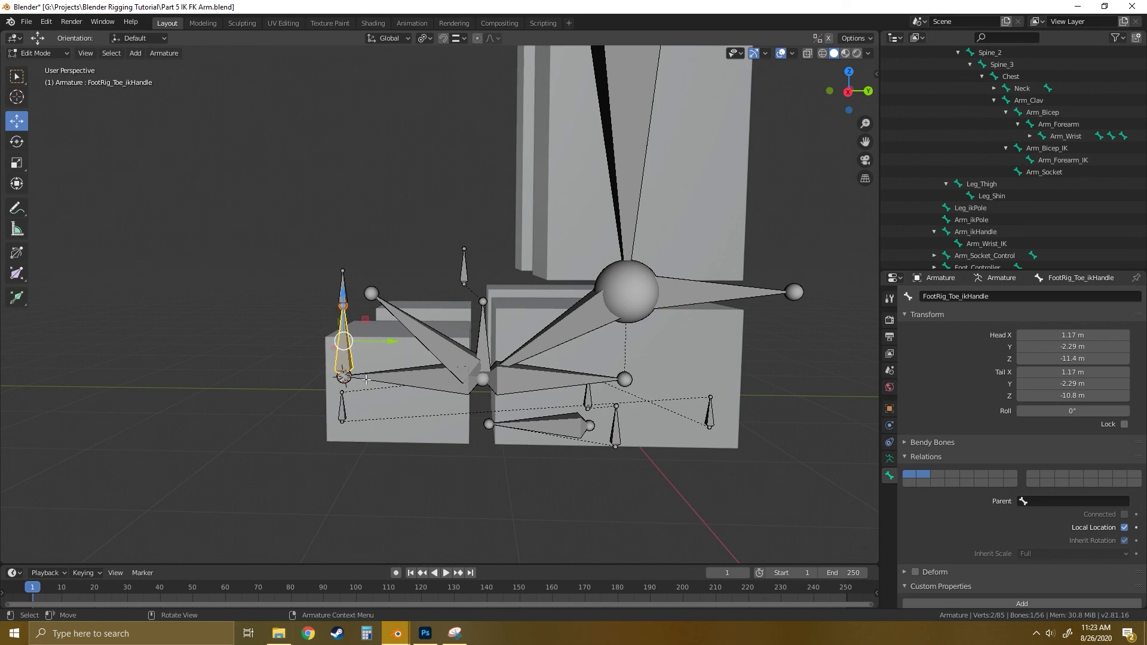
left_click(428, 334, "shift")
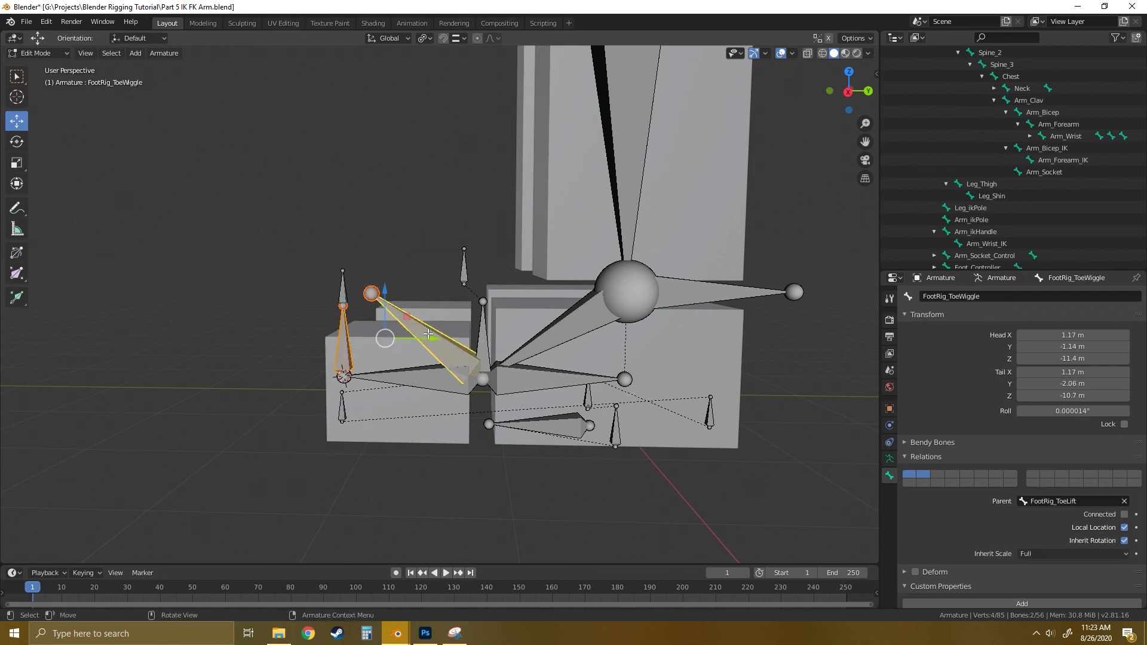
key("ctrl+p")
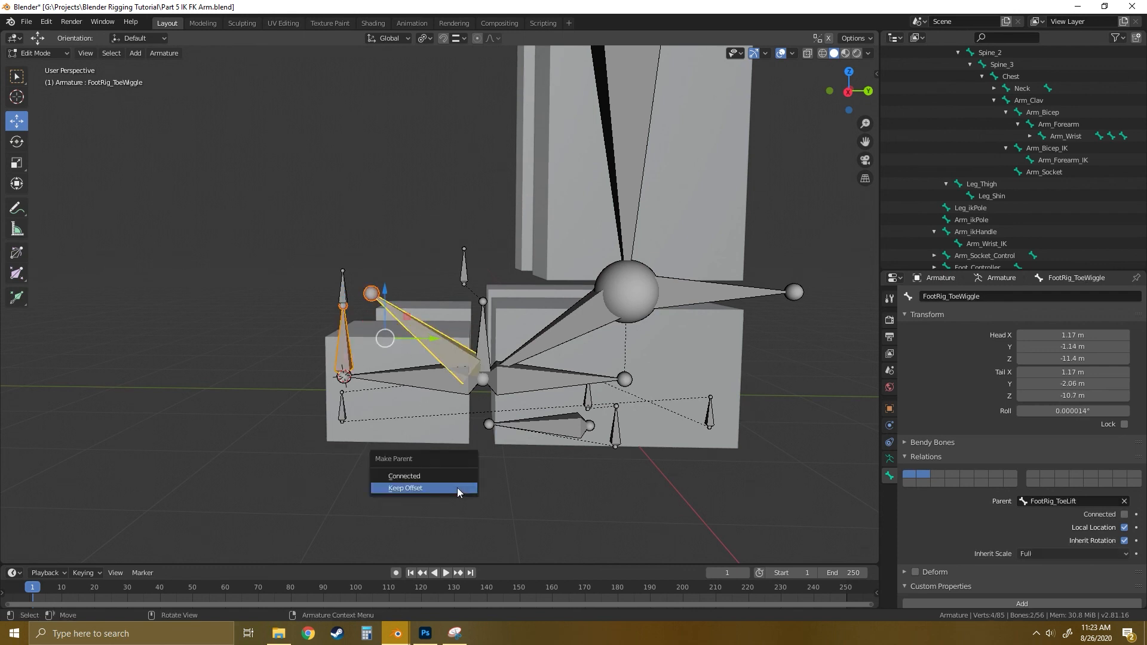
left_click(418, 491)
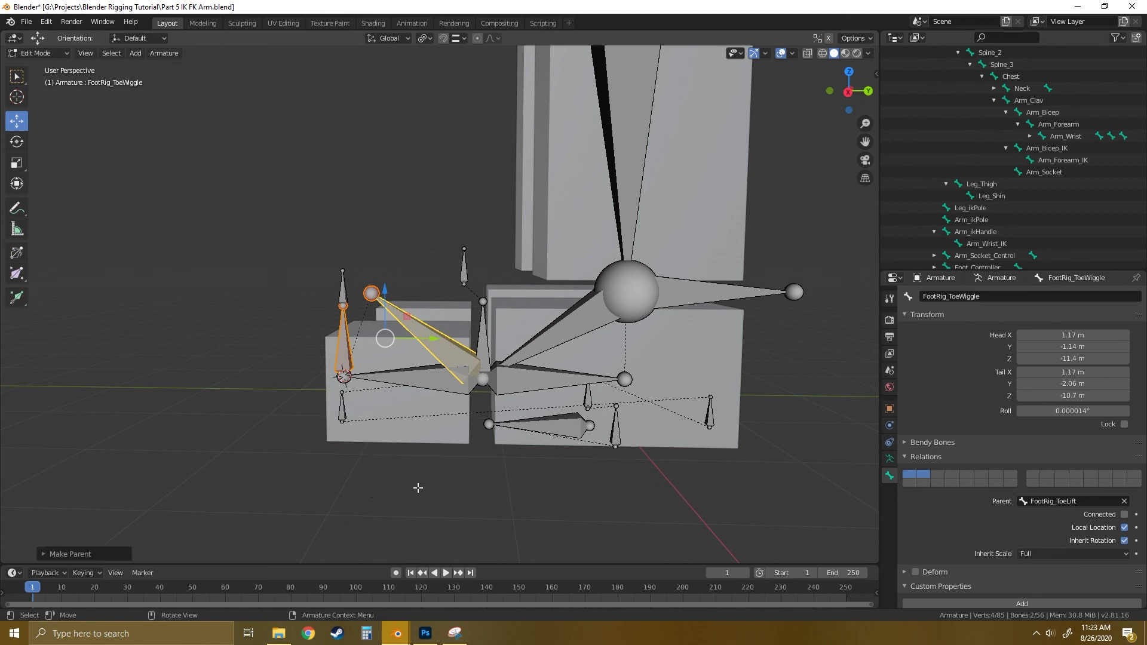
Switch the armature to Pose Mode and remove the Copy Location constraint from the Foot_Ankle bone.
left_click(342, 289)
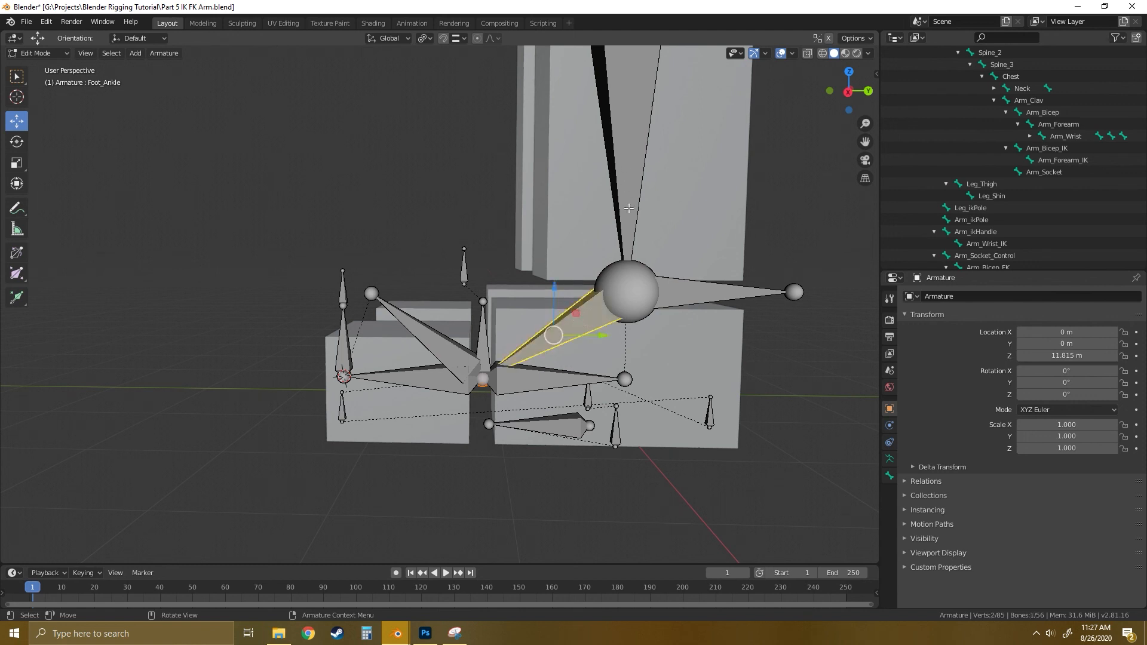
left_click(36, 53)
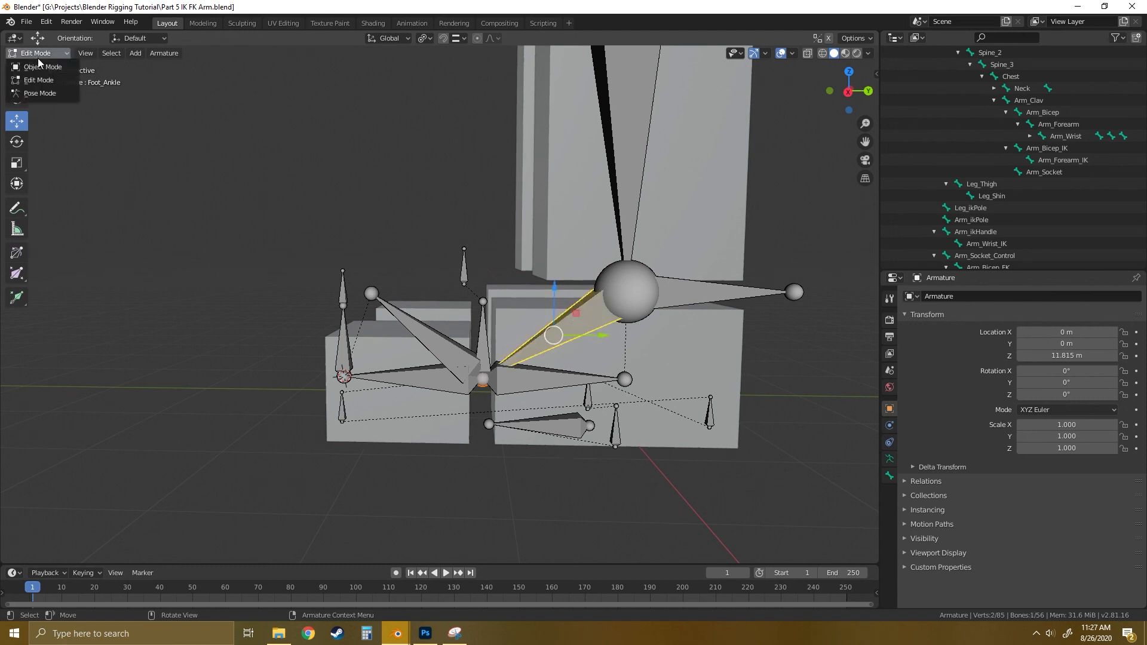
left_click(36, 94)
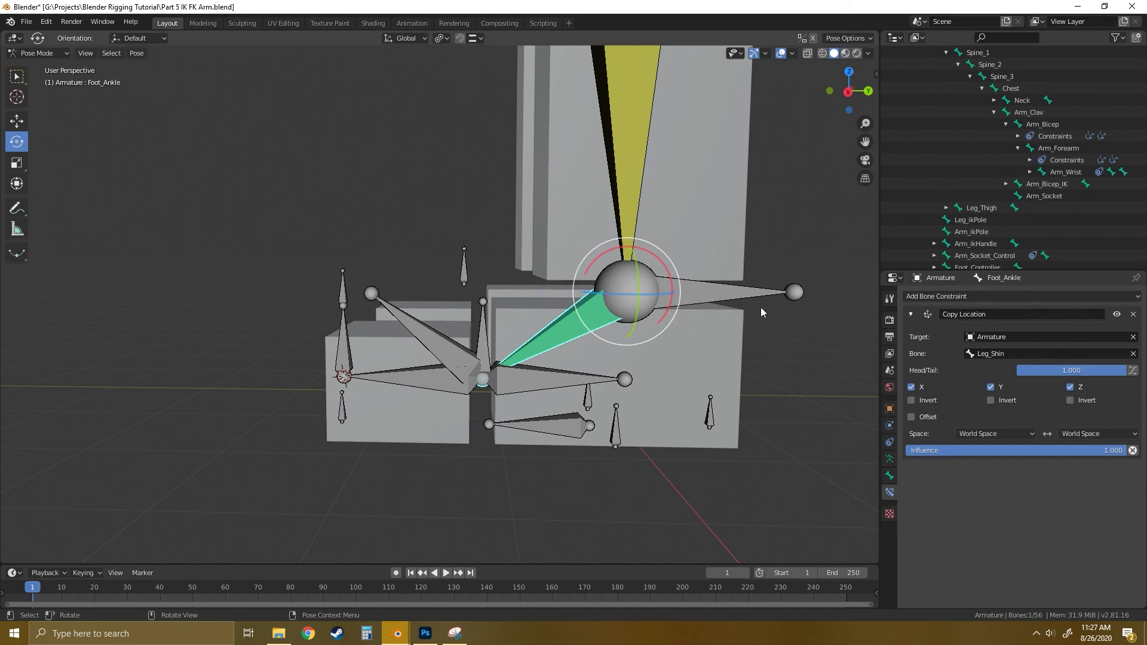
left_click(1133, 315)
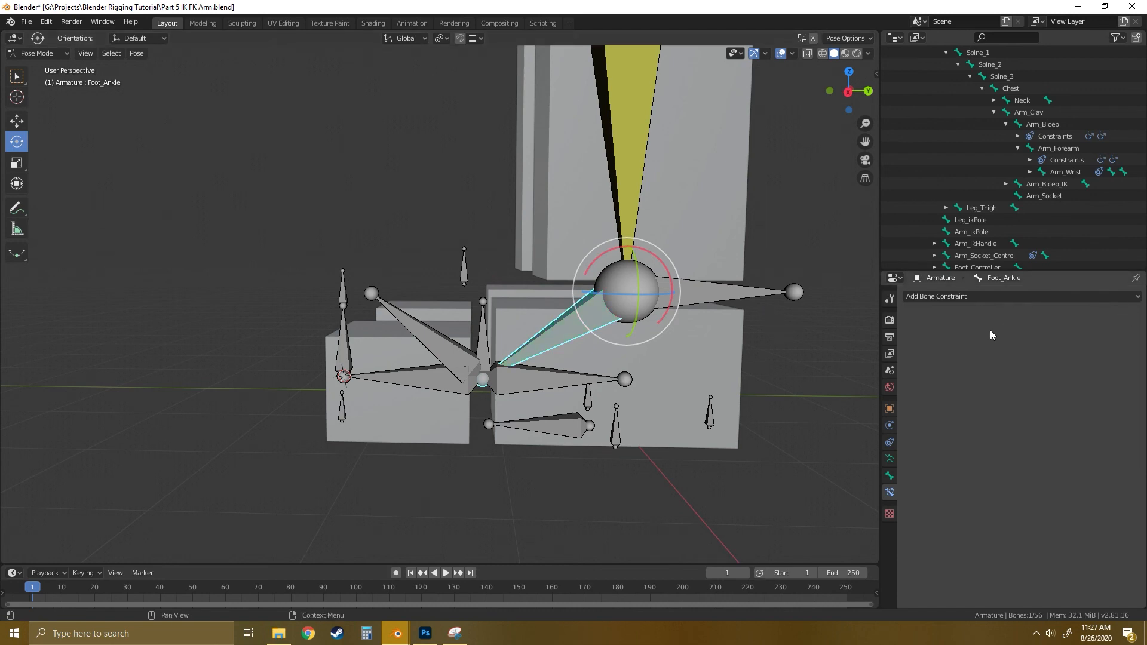
Add an IK constraint to the Foot_Ankle bone with Armature as target and FootRig_Foot_ikHandle as target bone.
left_click(965, 297)
left_click(987, 346)
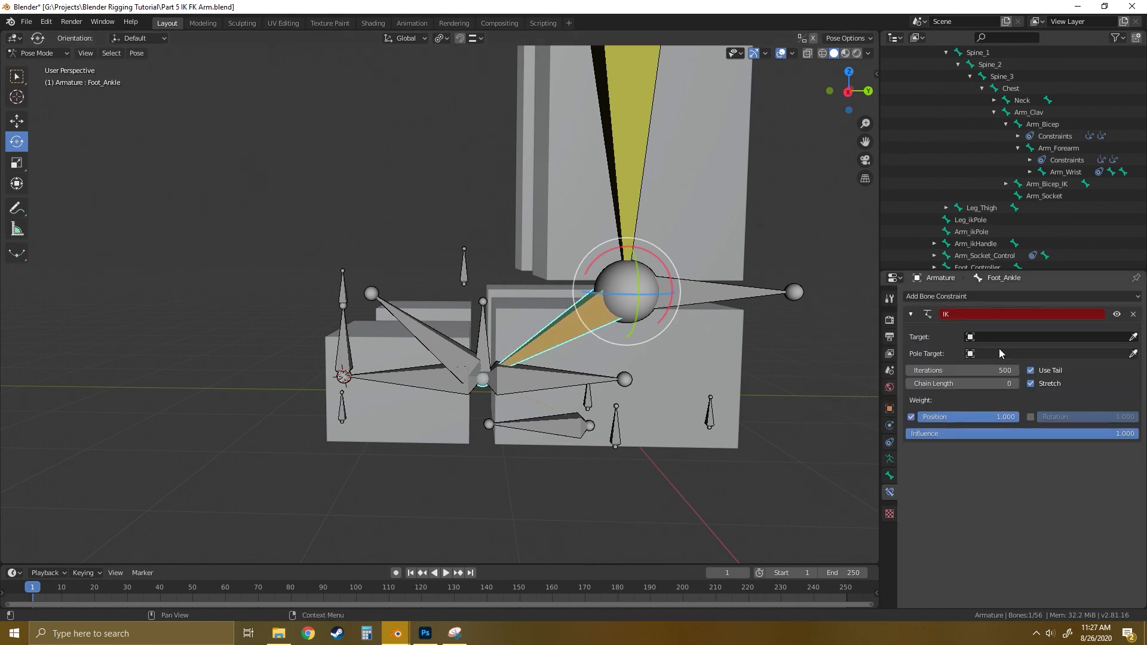
left_click(995, 337)
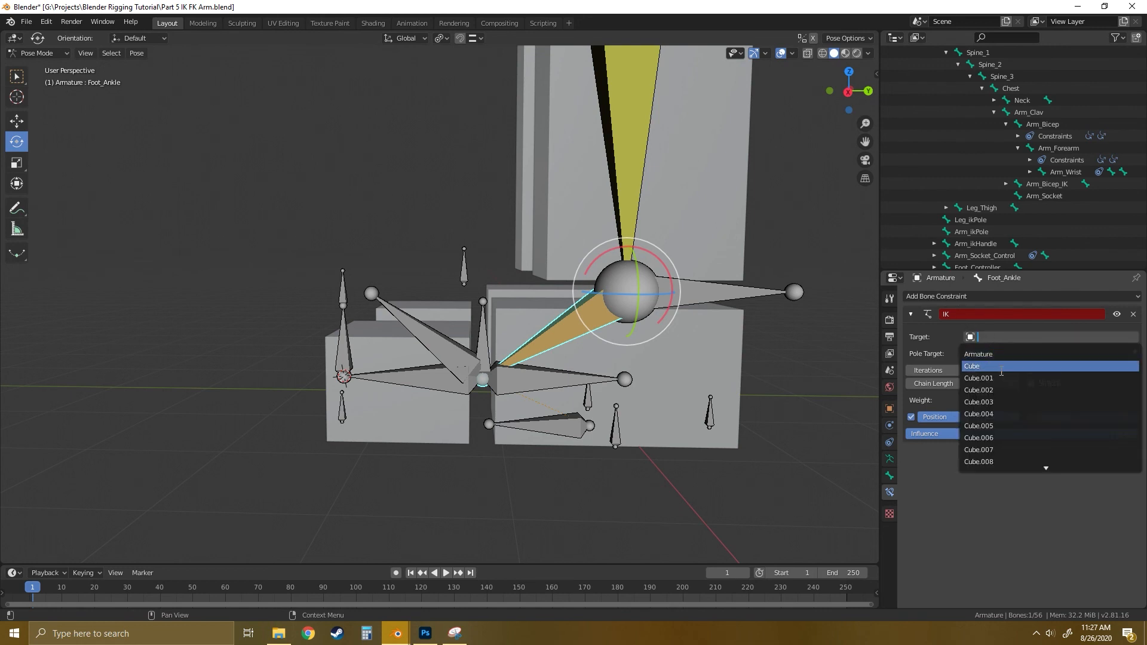
left_click(987, 356)
left_click(994, 354)
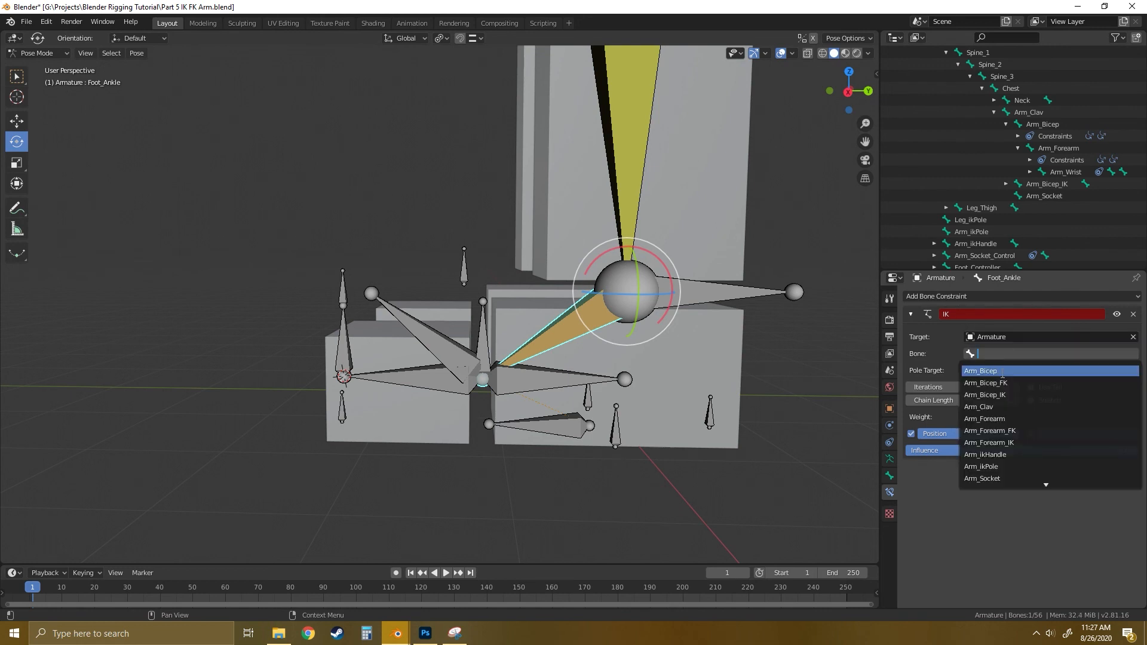
type("footri")
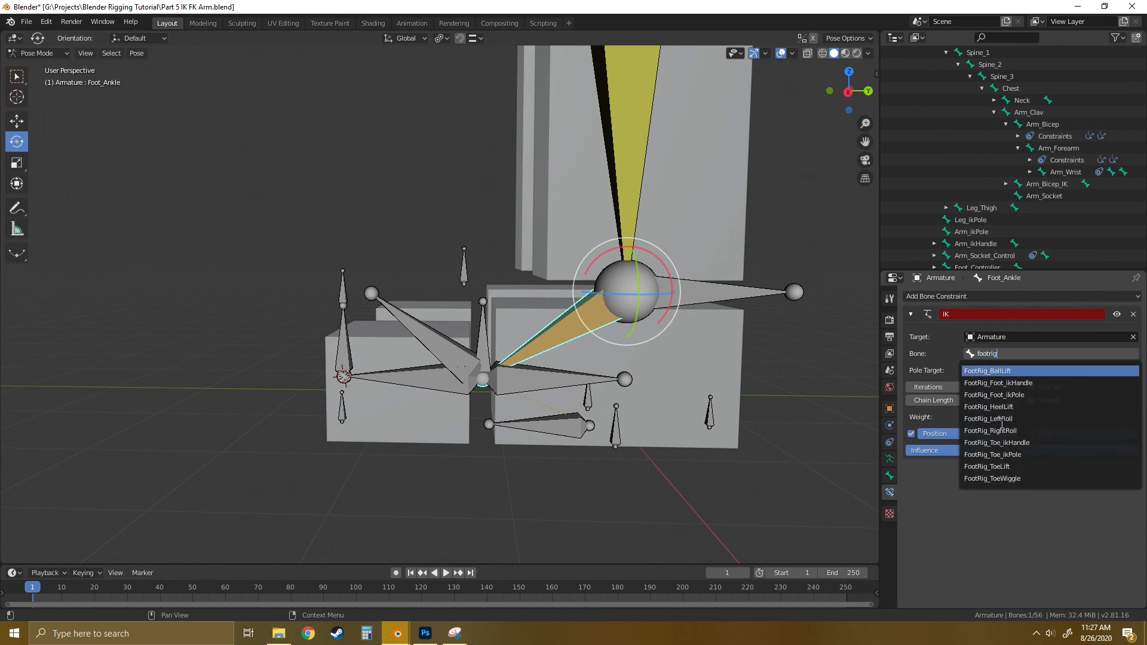
type("g")
left_click(1010, 383)
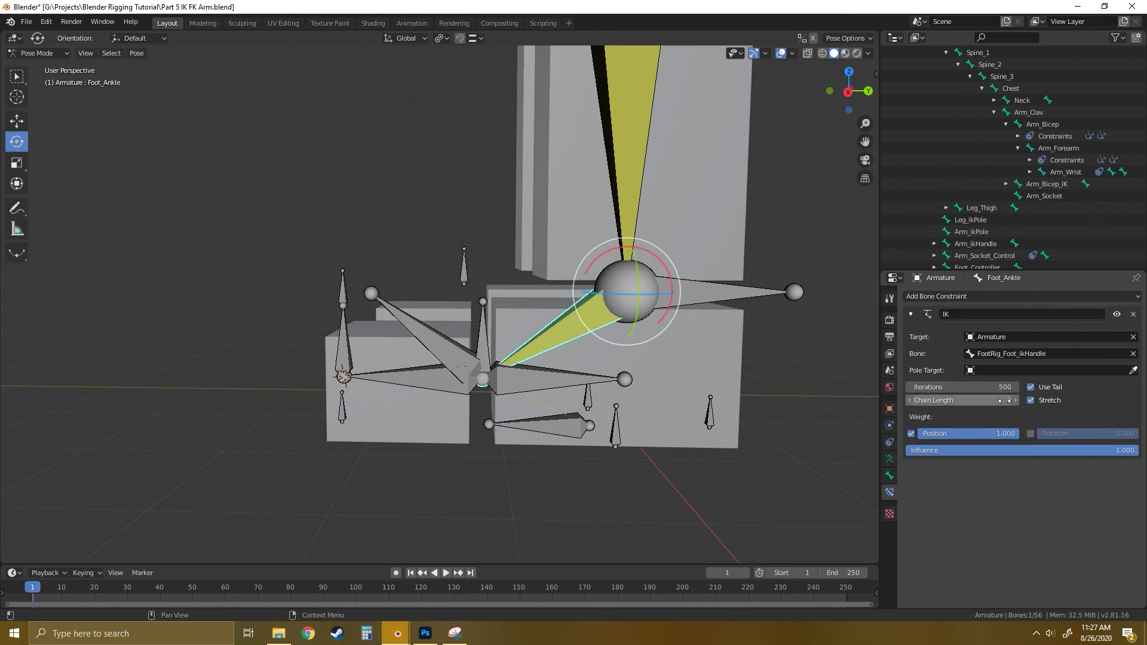
Set the Foot_Ankle IK constraint's pole target to Armature with FootRig_Foot_ikPole as the pole bone.
left_click(994, 370)
left_click(985, 389)
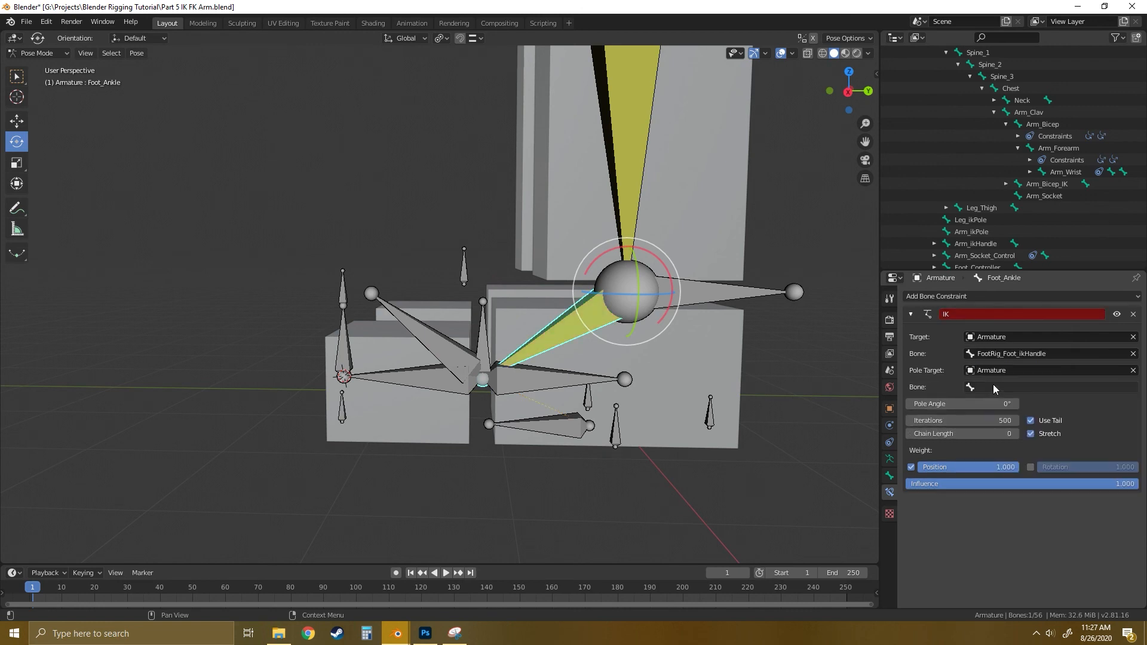
left_click(987, 387)
type("foot")
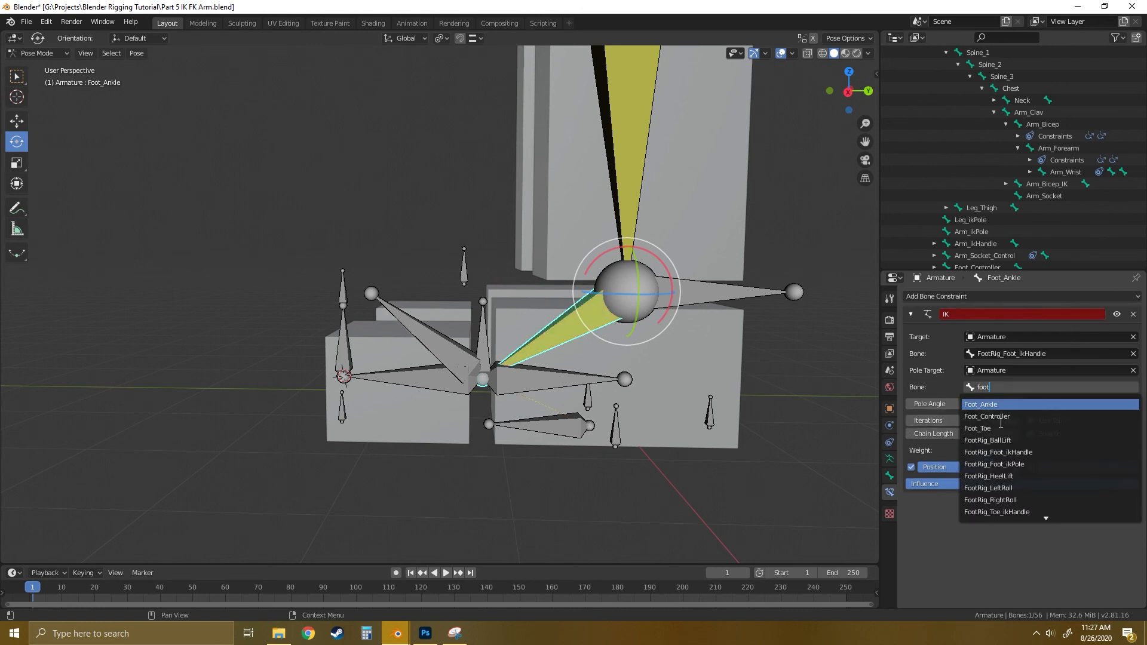
type("rig")
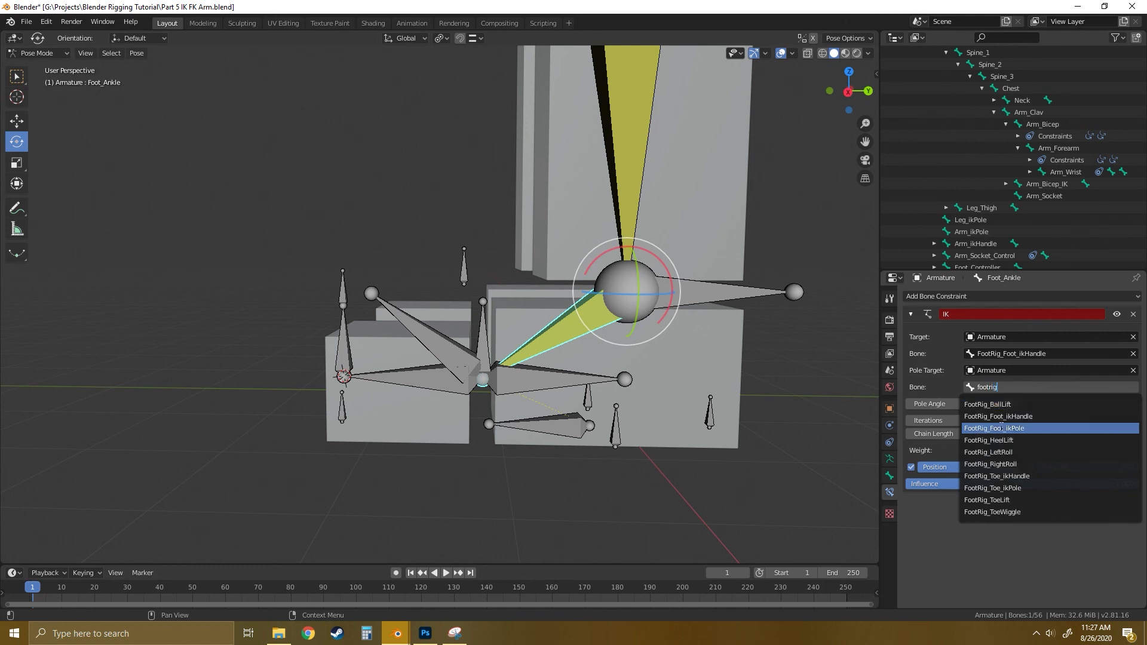
left_click(997, 429)
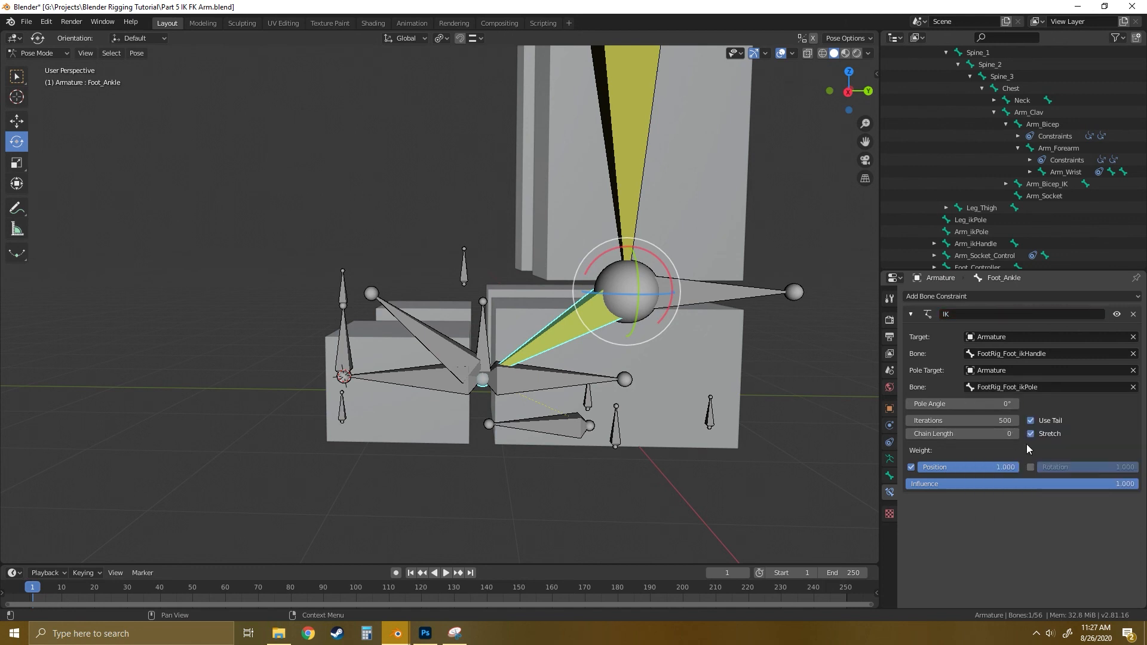
Set the Foot_Ankle IK constraint's chain length to 1 and its pole angle to -90°.
left_click(1016, 432)
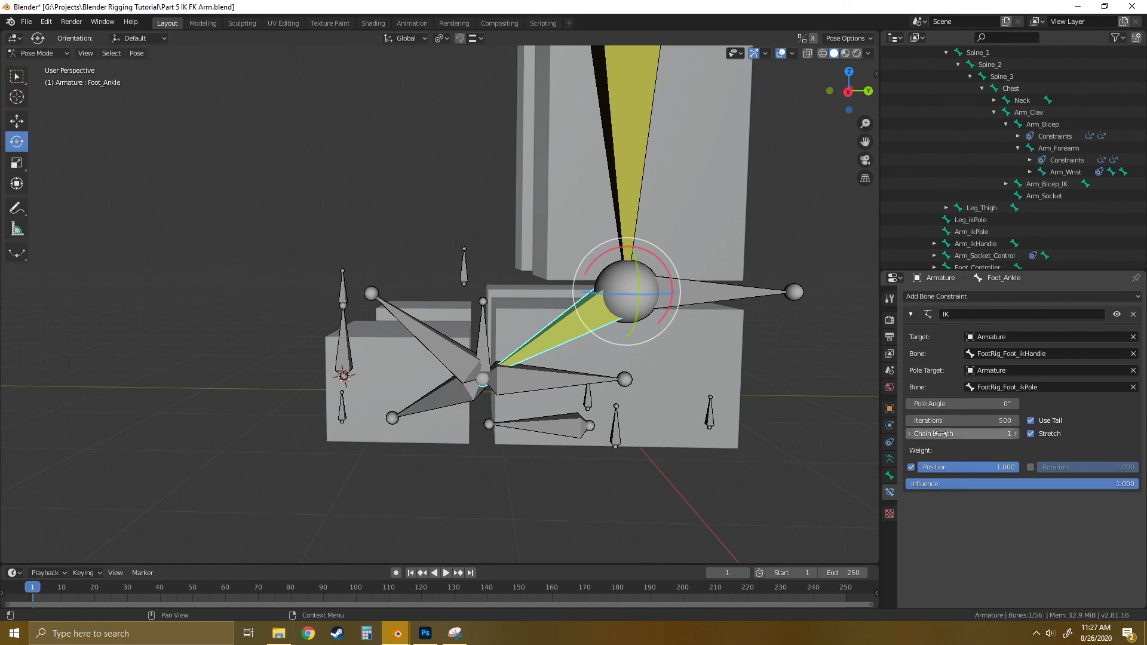
middle_click_drag(556, 413, 601, 377)
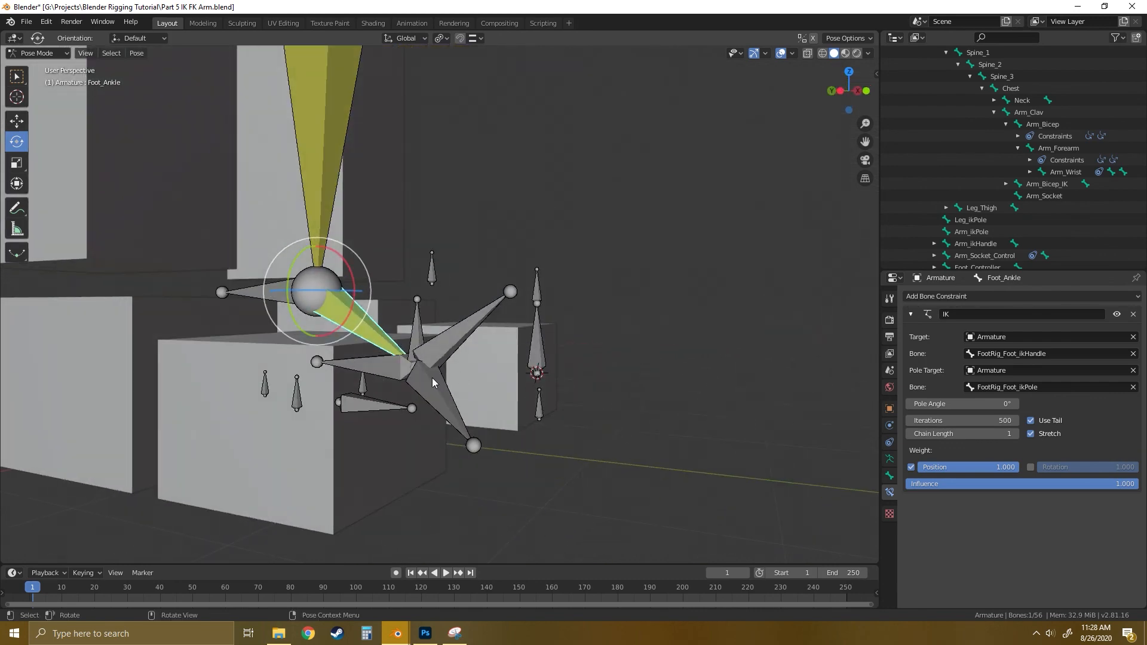
middle_click_drag(432, 378, 514, 382)
mouse_move(980, 404)
left_mouse_down()
mouse_move(953, 404)
mouse_move(989, 403)
left_mouse_up()
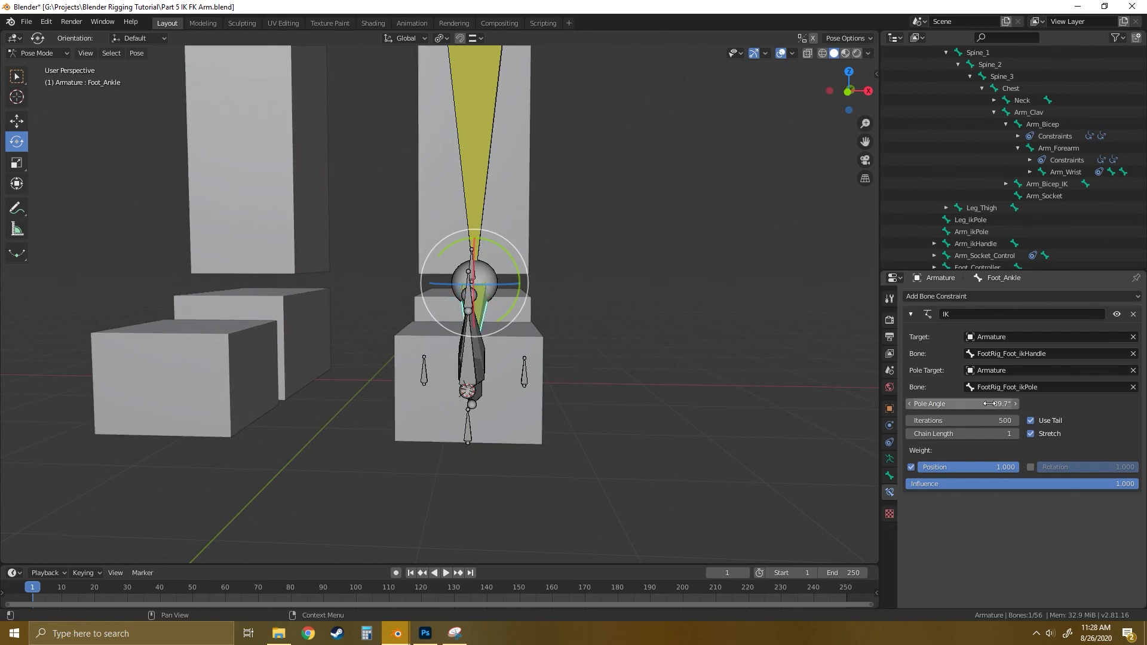
left_click(989, 404)
type("-90")
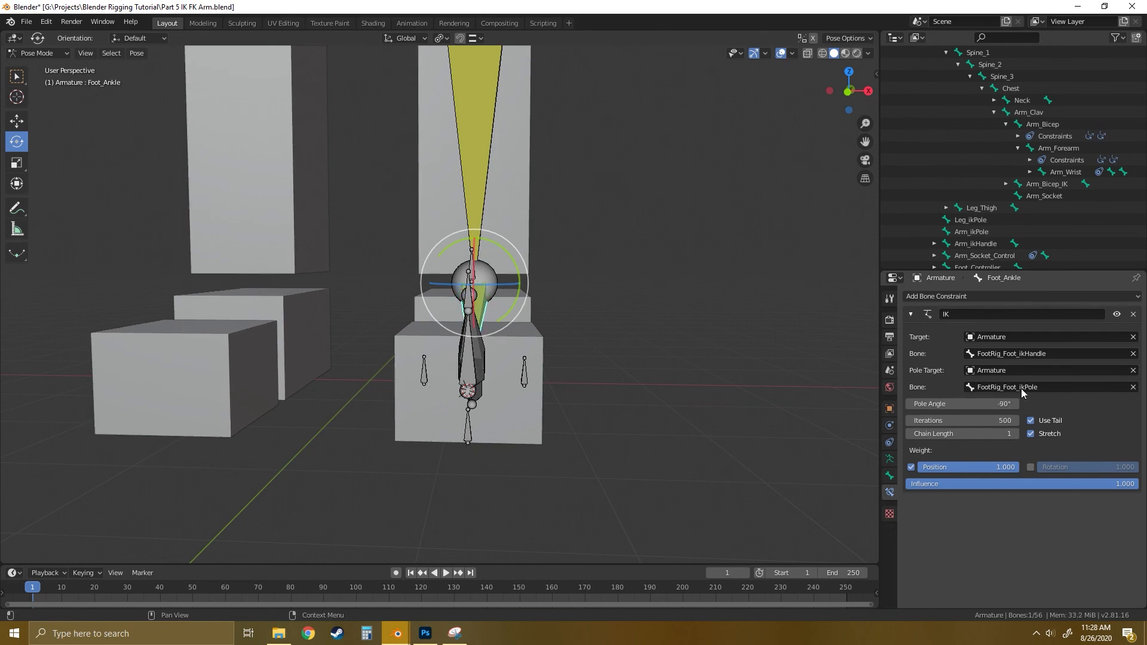
key("Return")
Add an IK constraint to the Foot_Toe bone between the ball of the foot and the toe tip.
middle_click_drag(622, 394, 404, 379)
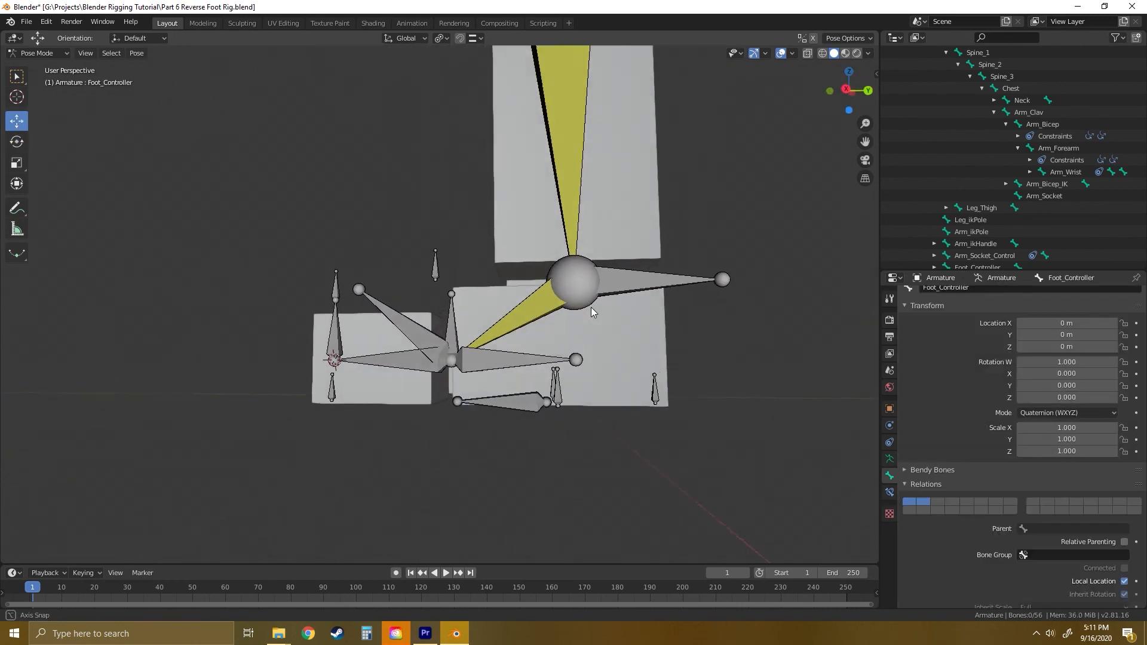
middle_click_drag(590, 307, 571, 339)
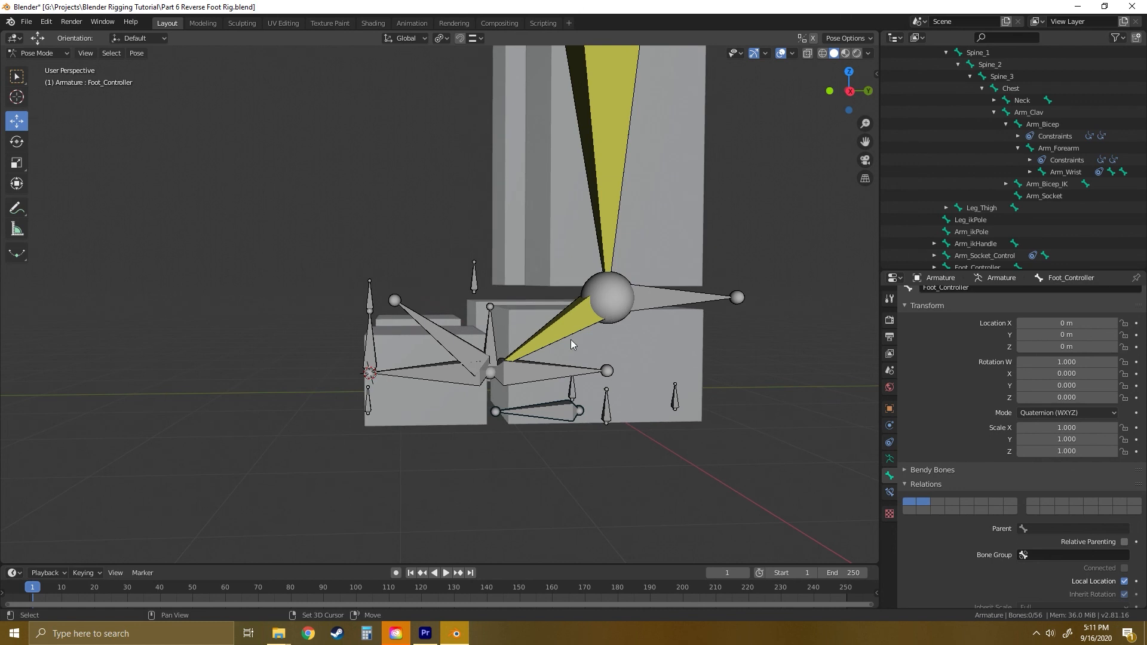
left_click(440, 375)
left_click(890, 492)
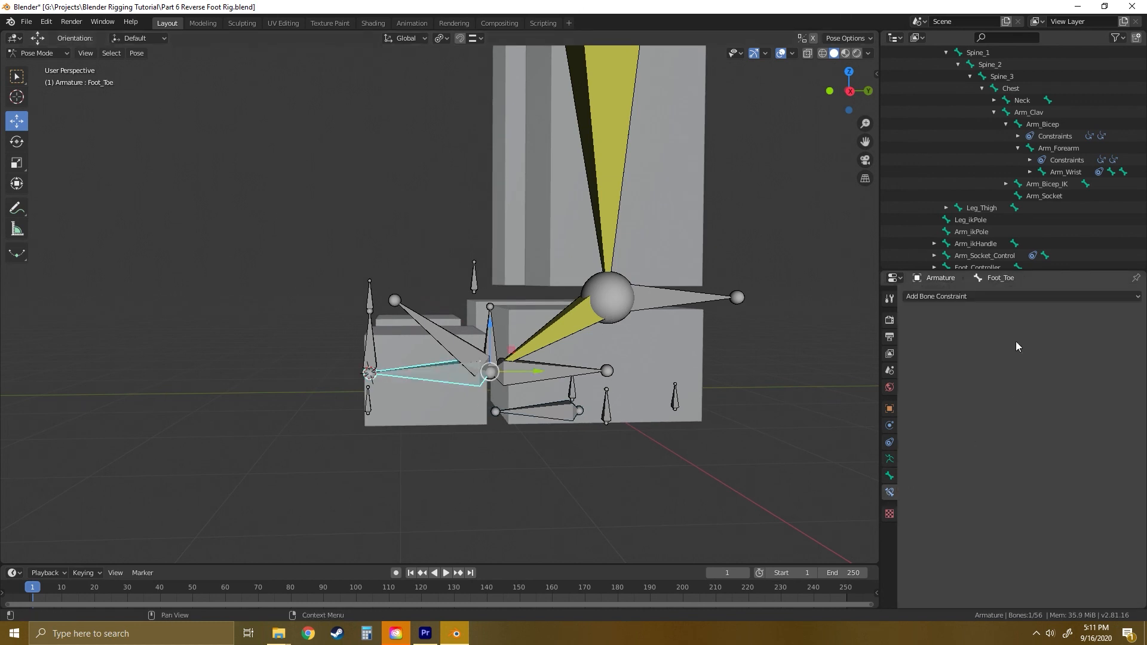
left_click(985, 295)
left_click(1006, 350)
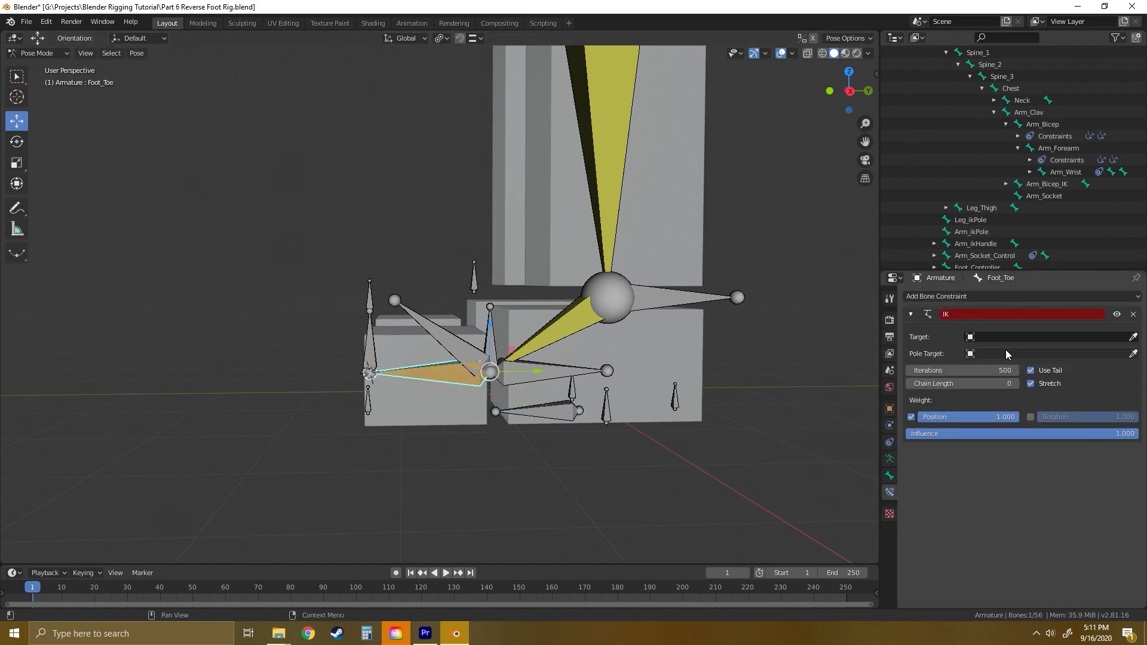
Set the Foot_Toe IK constraint's target to Armature with FootRig_Toe_ikHandle as the target bone.
left_click(998, 338)
left_click(995, 348)
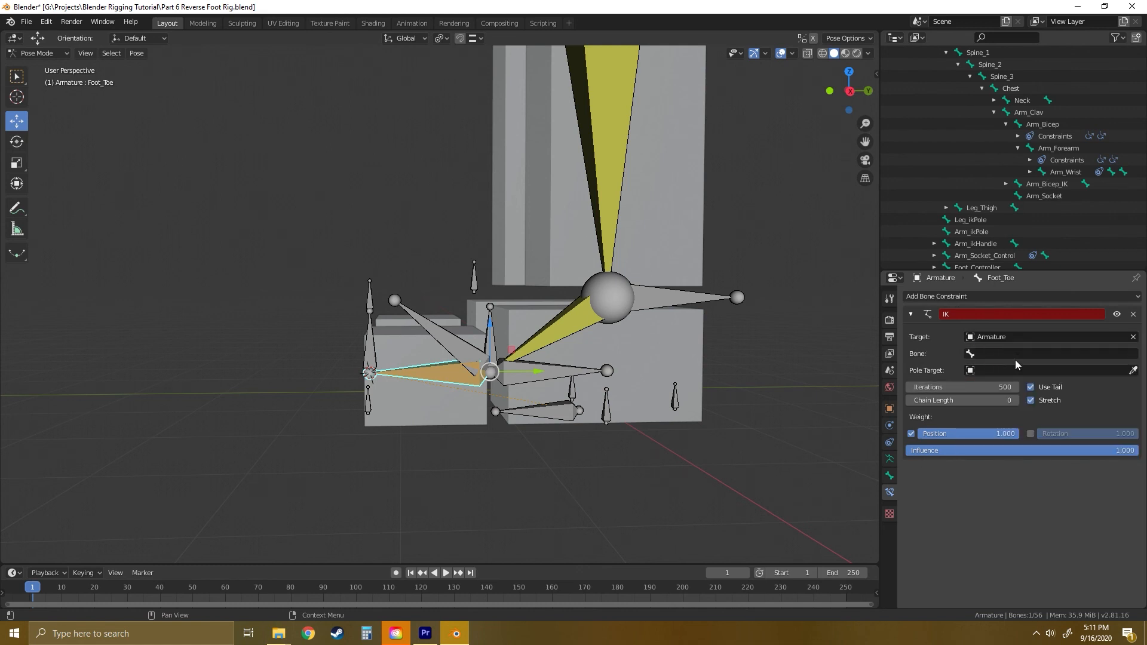
left_click(994, 352)
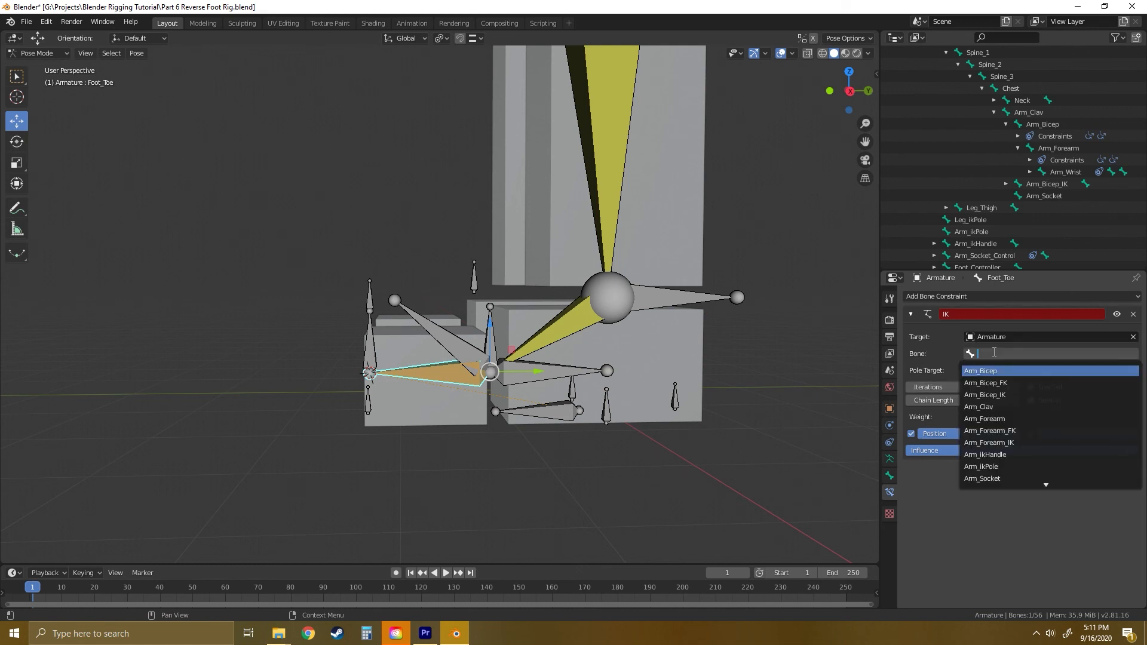
type("footrig")
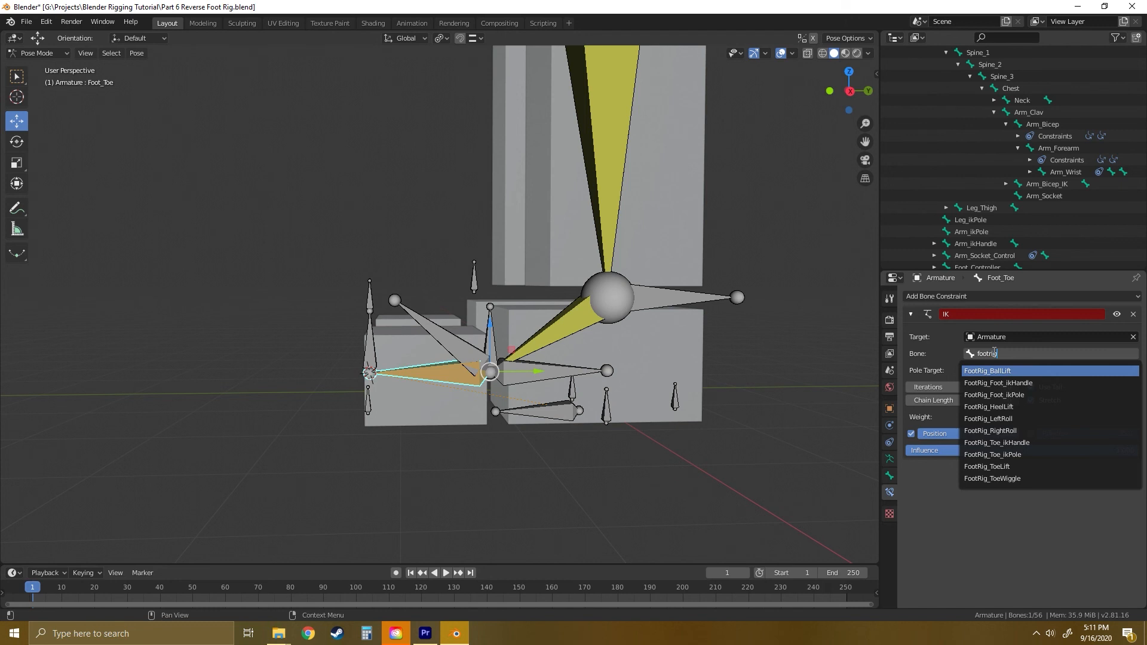
key("Down")
key("Down")
key("Down")
key("Down")
key("Down")
key("Down")
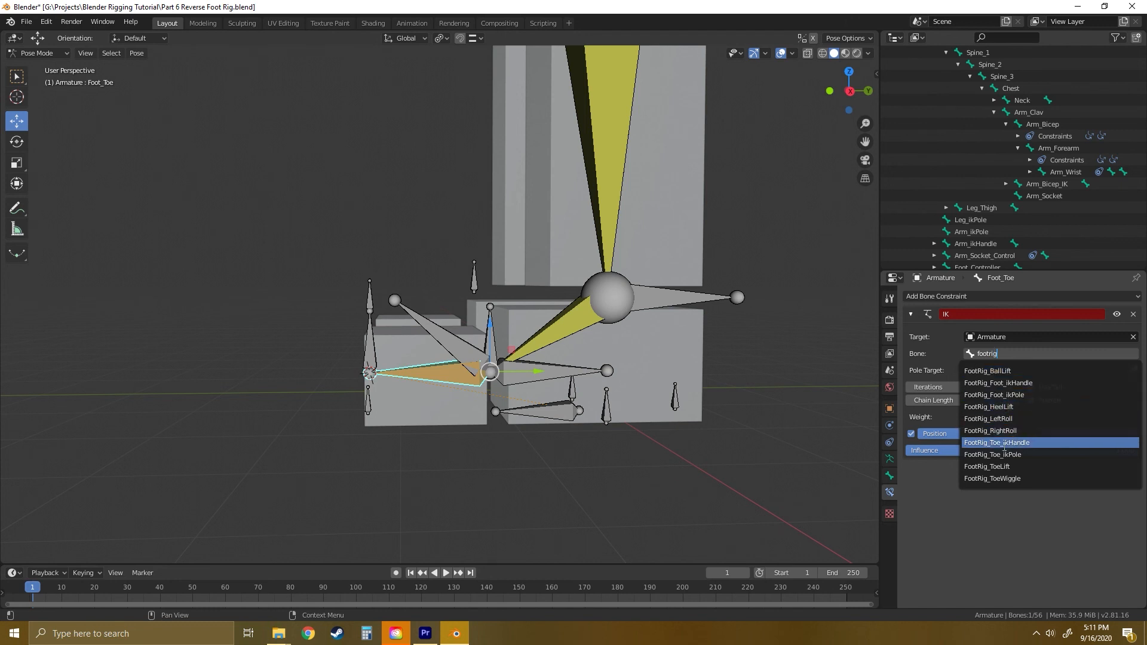
key("Return")
Set the Foot_Toe IK constraint's pole target to Armature with bone FootRig_Toe_ikPole, and the chain length to 1.
left_click(995, 371)
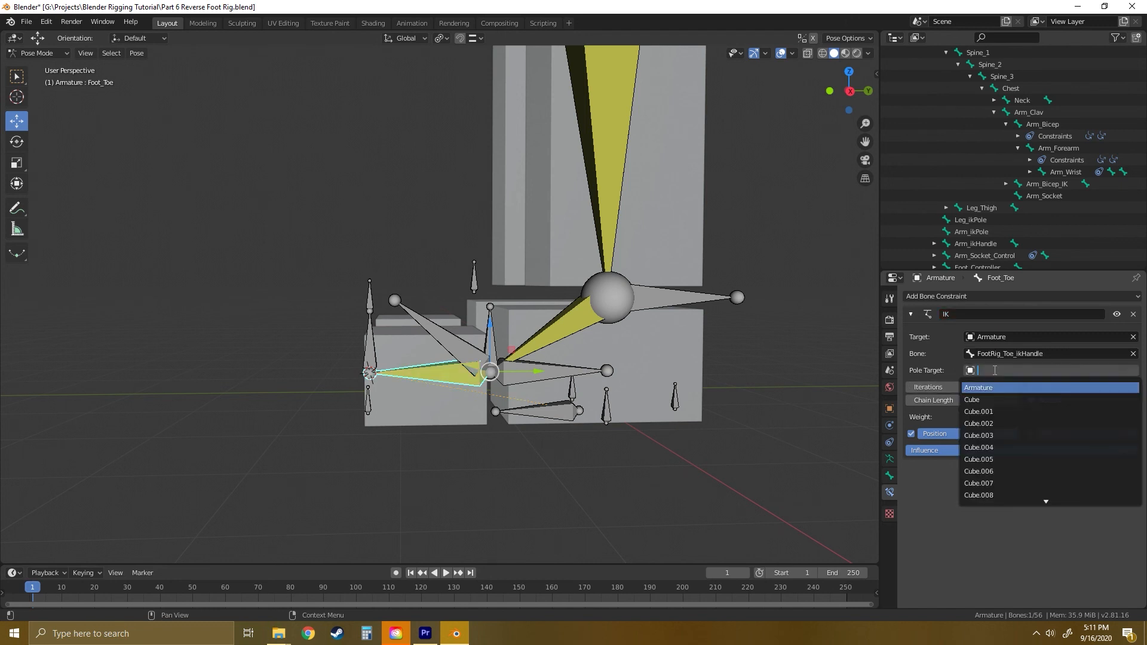
left_click(999, 388)
left_click(1004, 386)
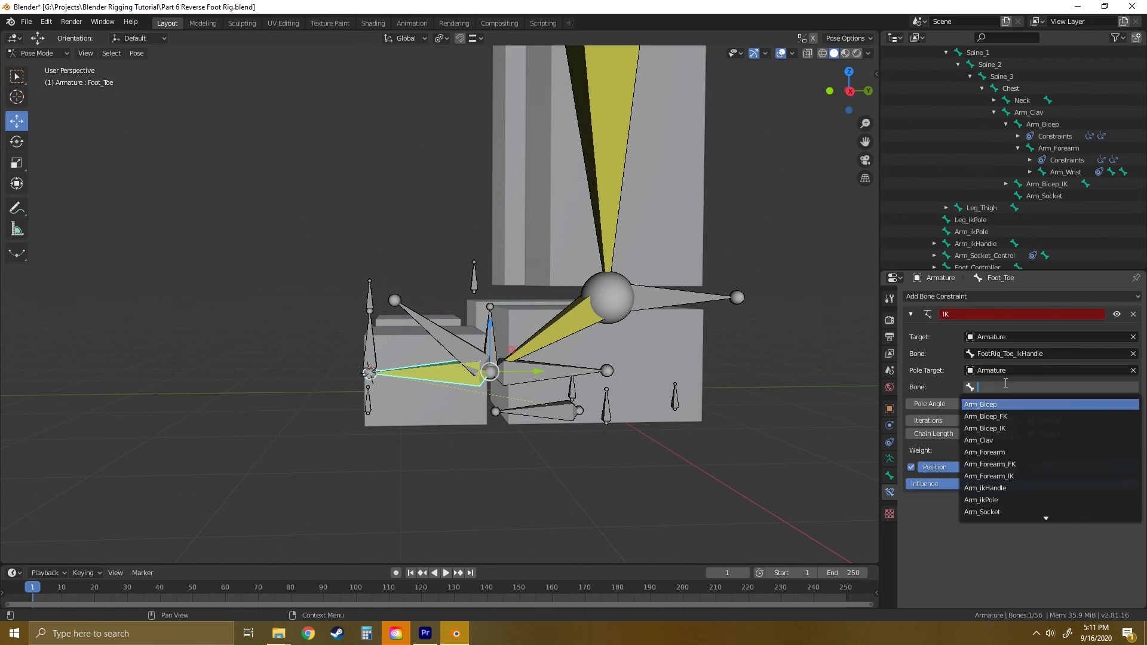
type("footrig")
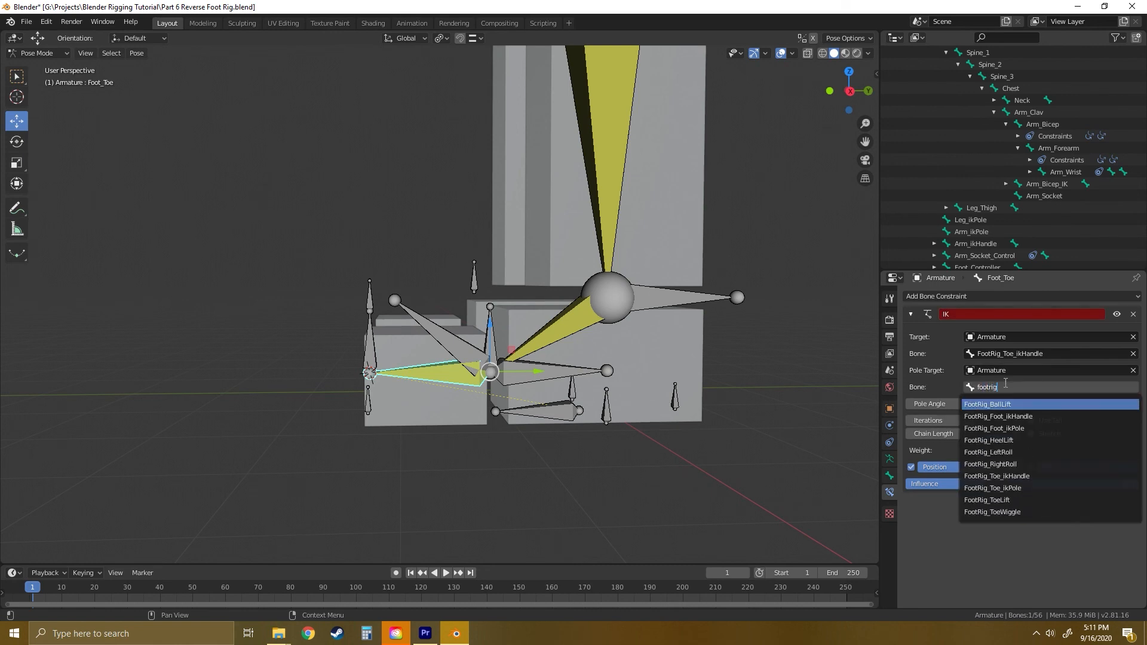
type("_t")
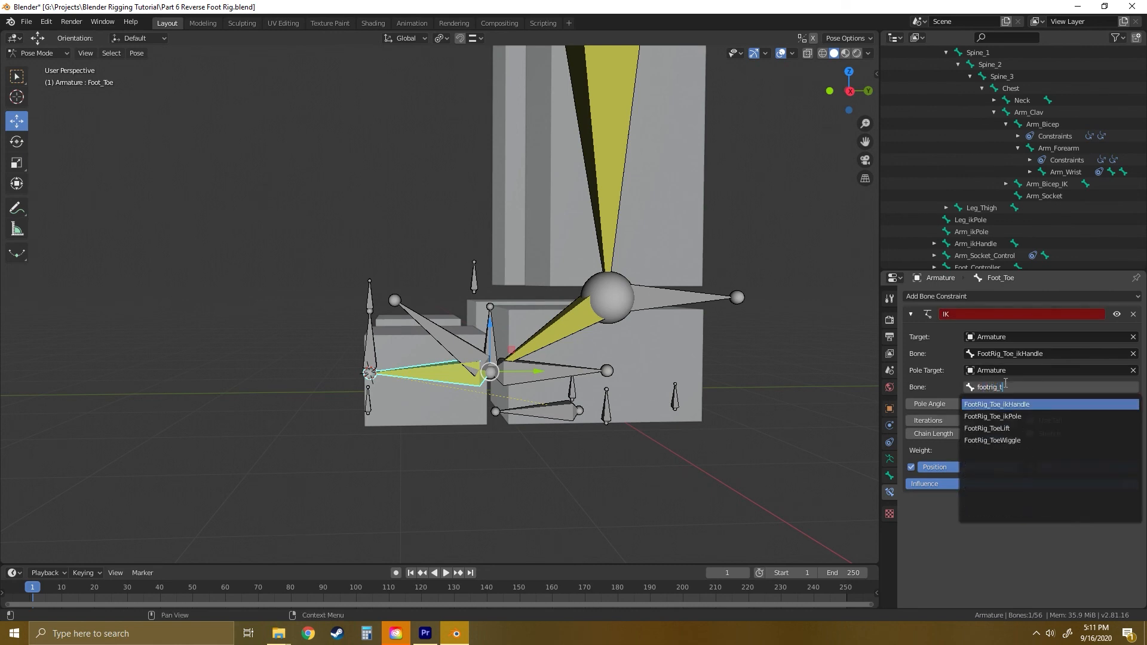
left_click(1009, 416)
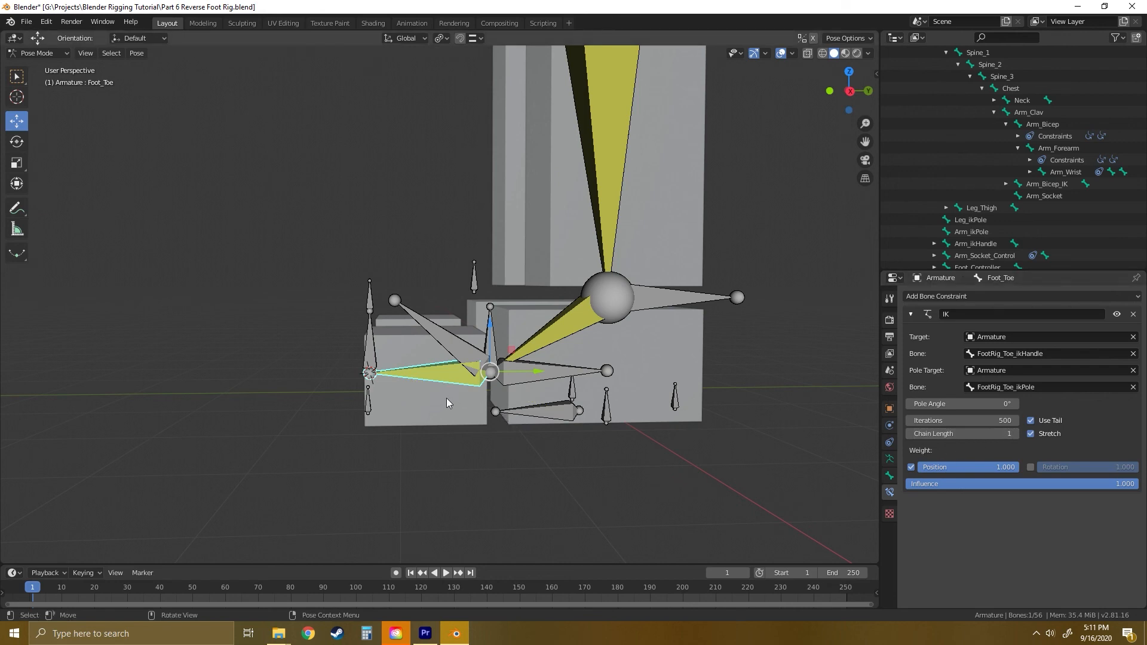
Turn on the display of bone axes for the armature in the viewport.
middle_click_drag(465, 404, 447, 421)
scroll(447, 421, "up", 2)
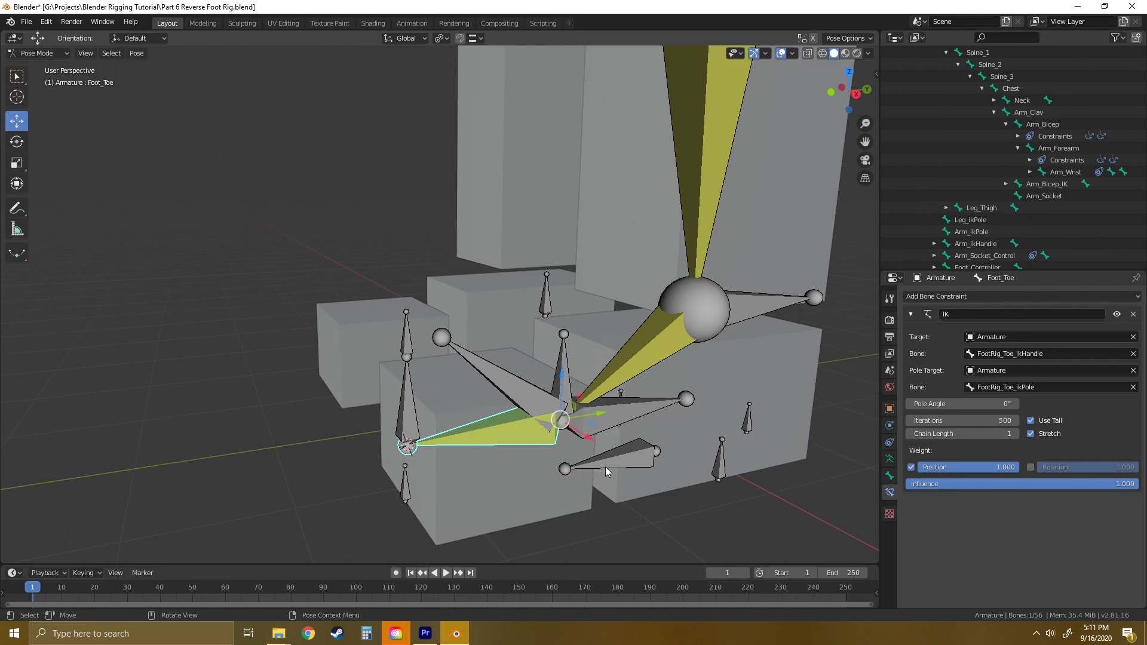
middle_click_drag(605, 467, 514, 428)
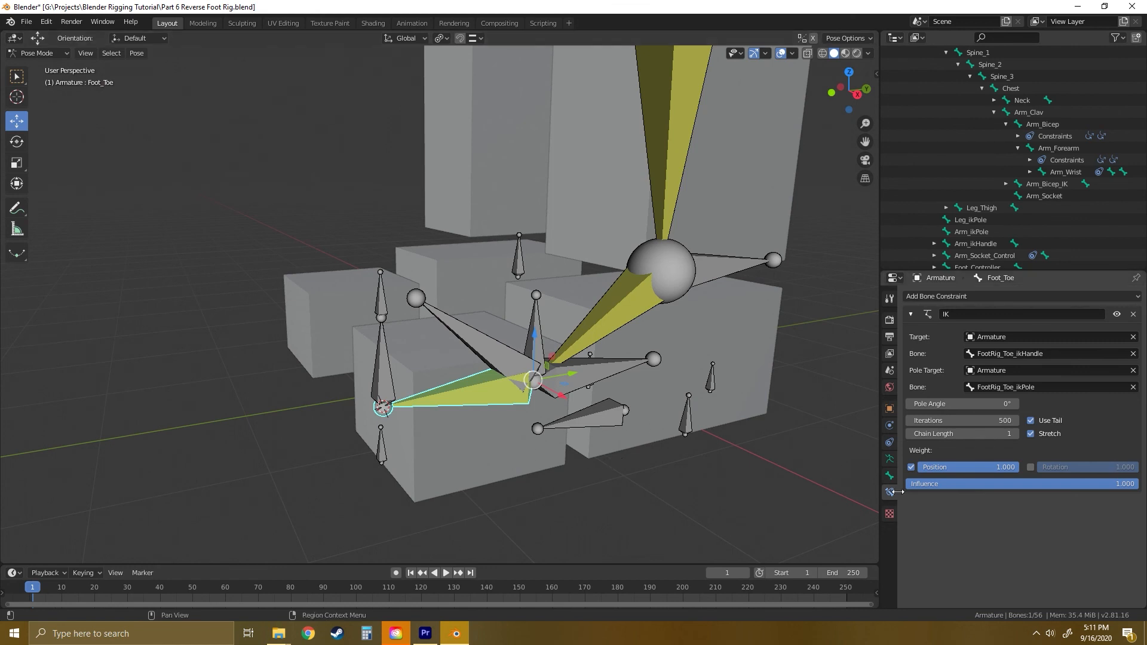
left_click(889, 459)
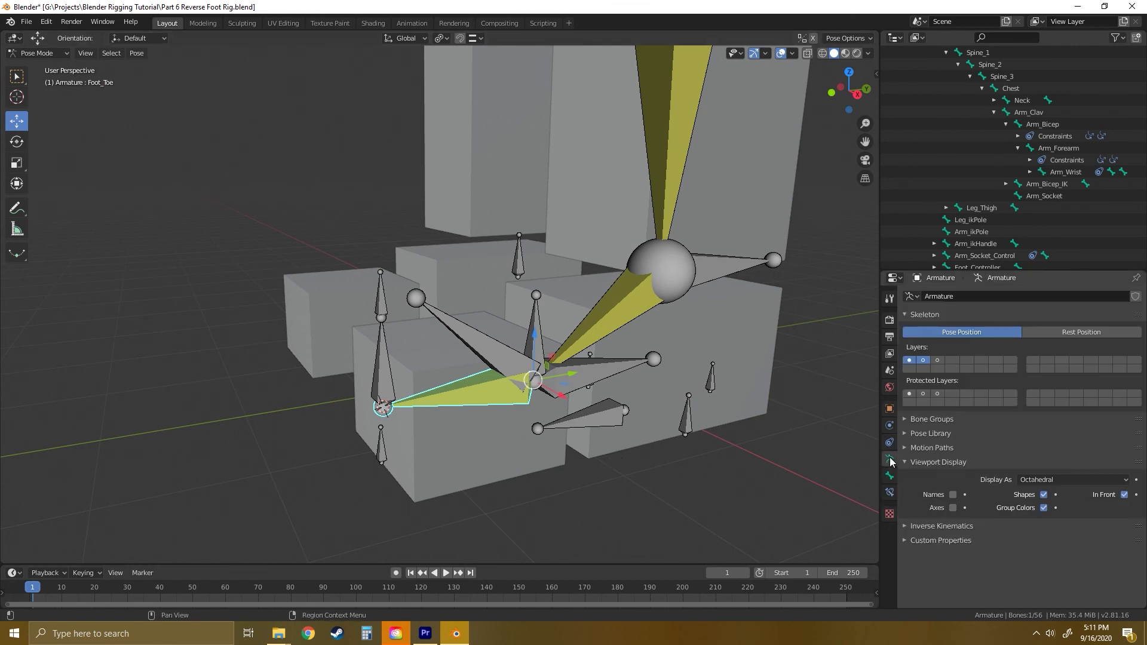
left_click(953, 508)
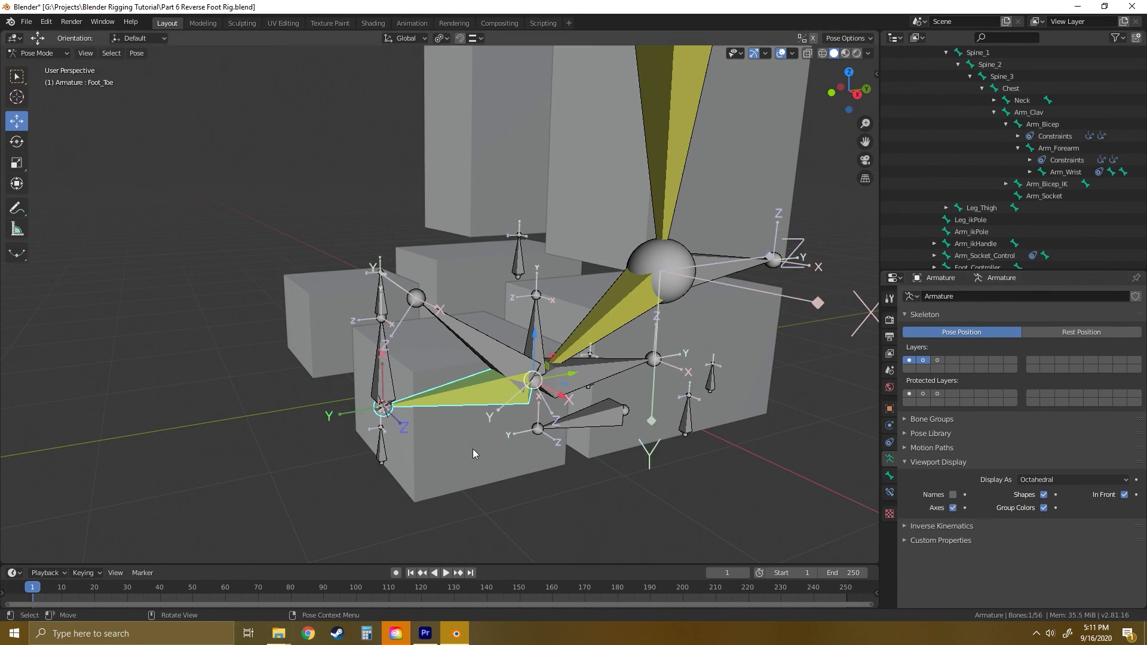
Set the influence of the Foot_Toe bone's IK constraint to 0 to compare its axis orientation without IK.
middle_click_drag(474, 454, 413, 457)
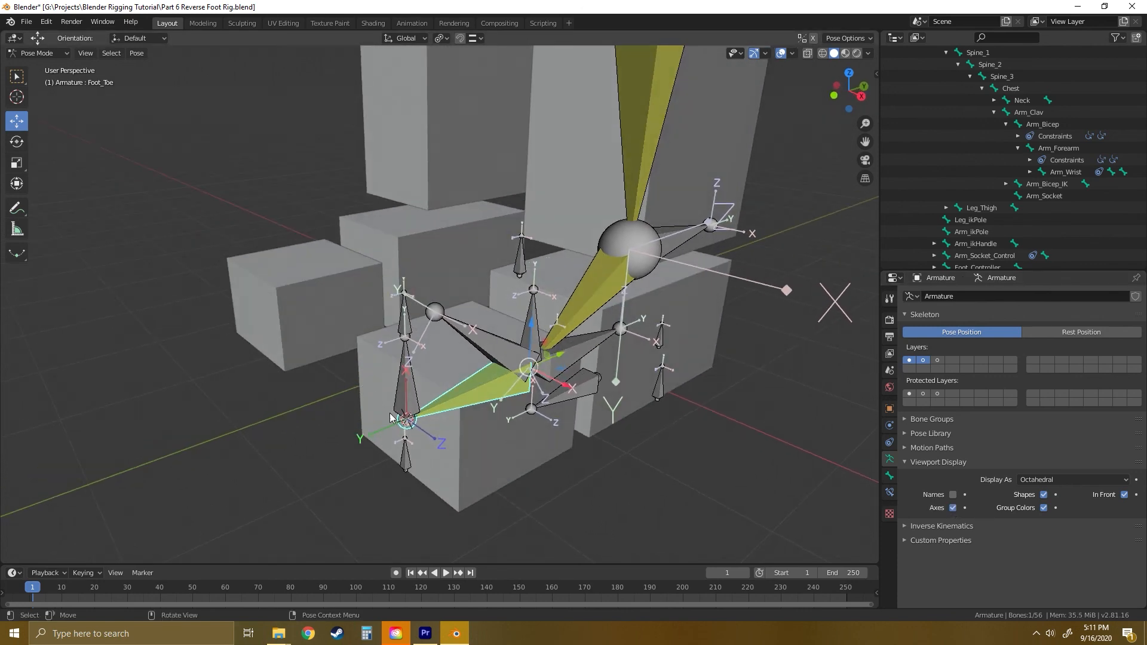
middle_click_drag(514, 425, 453, 413)
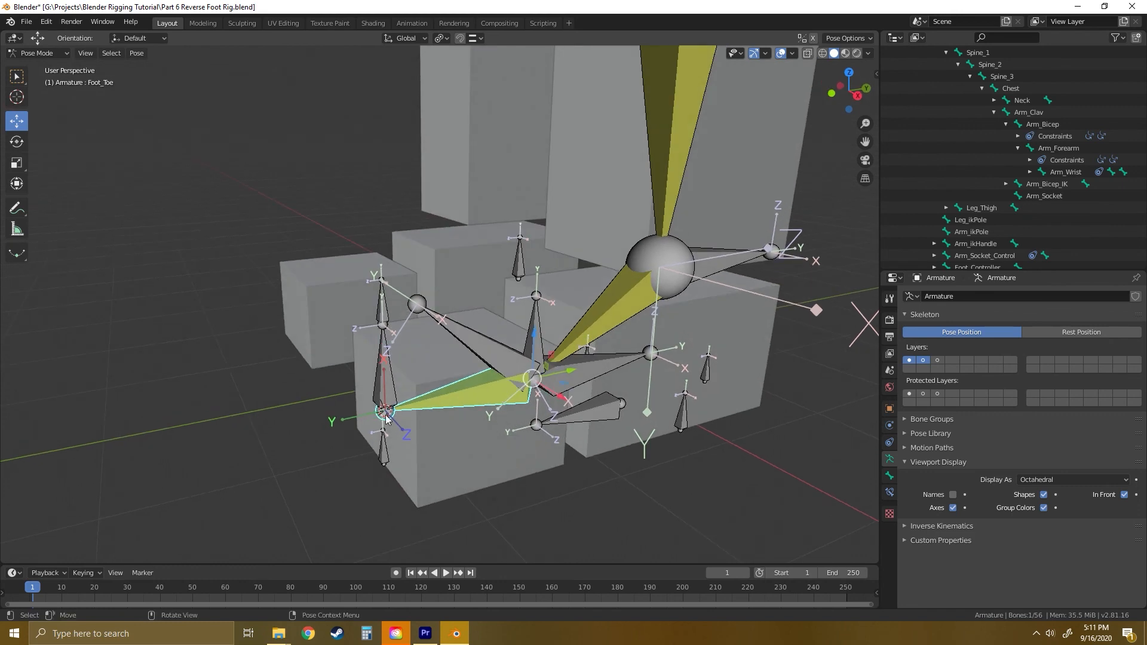
middle_click_drag(416, 425, 493, 382)
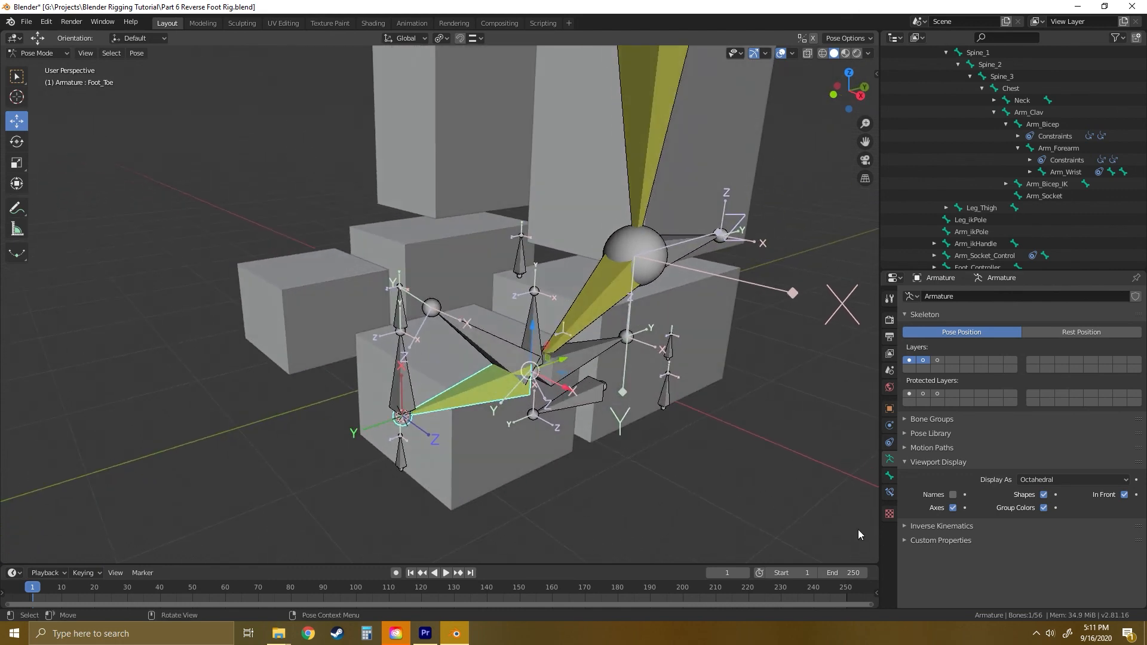
left_click(889, 492)
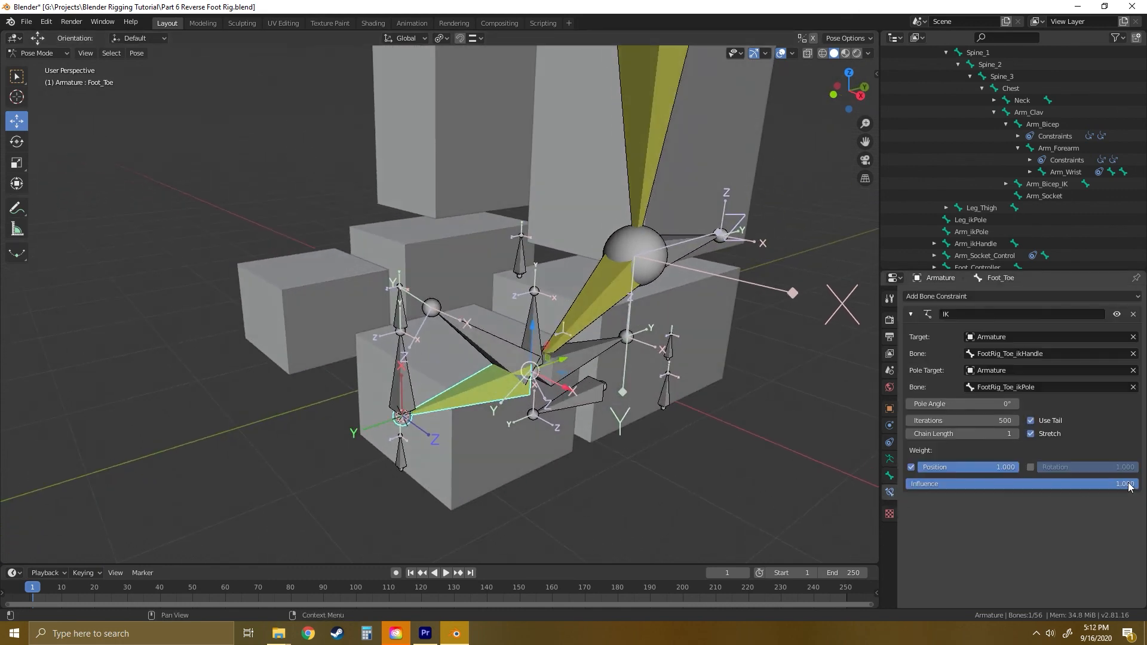
left_click_drag(1130, 487, 906, 487)
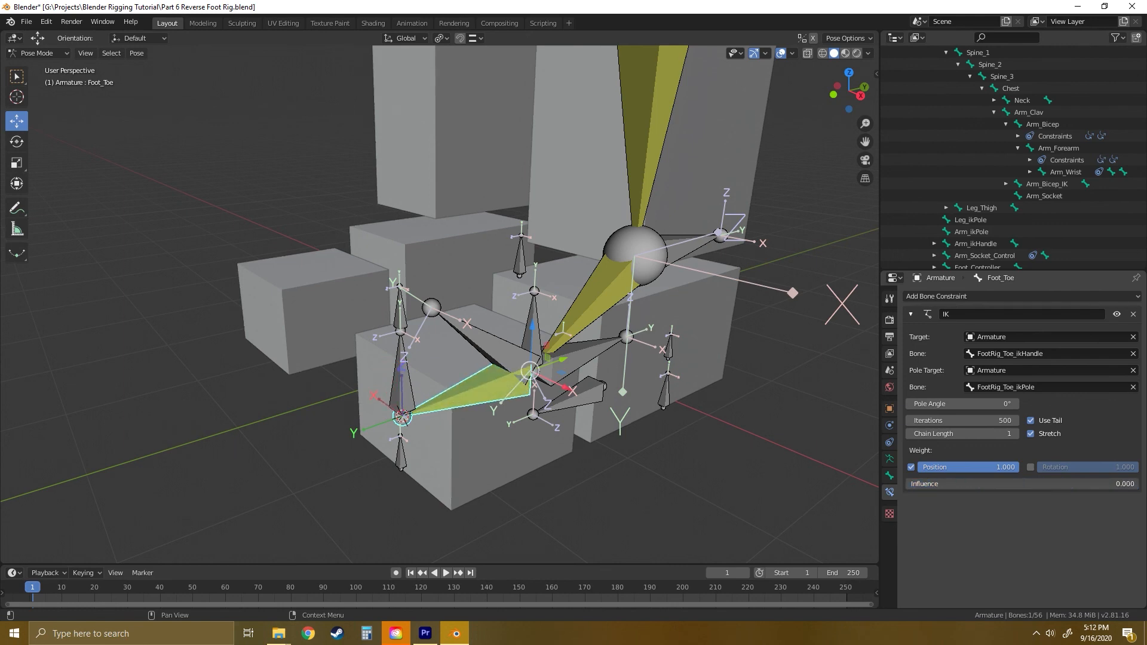
Restore the Foot_Toe IK constraint's influence to 1 and set its pole angle to 90°.
left_click_drag(907, 484, 1138, 484)
left_click_drag(956, 404, 975, 404)
left_click(975, 404)
type("90")
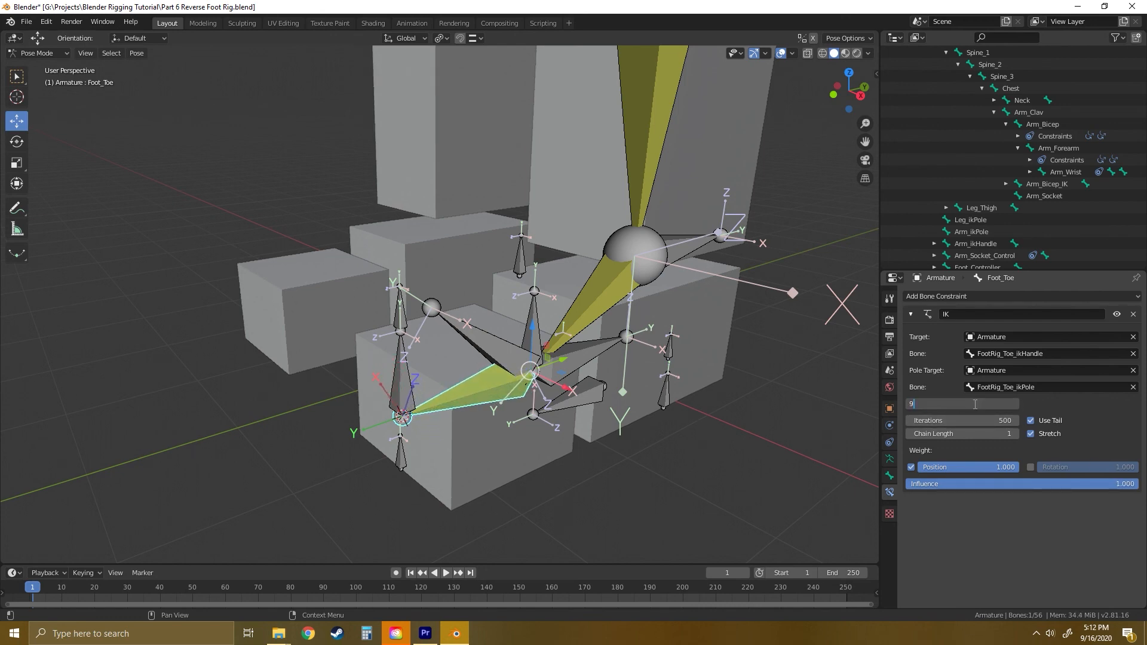
key("Return")
Turn off the display of bone axes for the armature in the viewport.
middle_click_drag(658, 386, 627, 376)
left_click(892, 458)
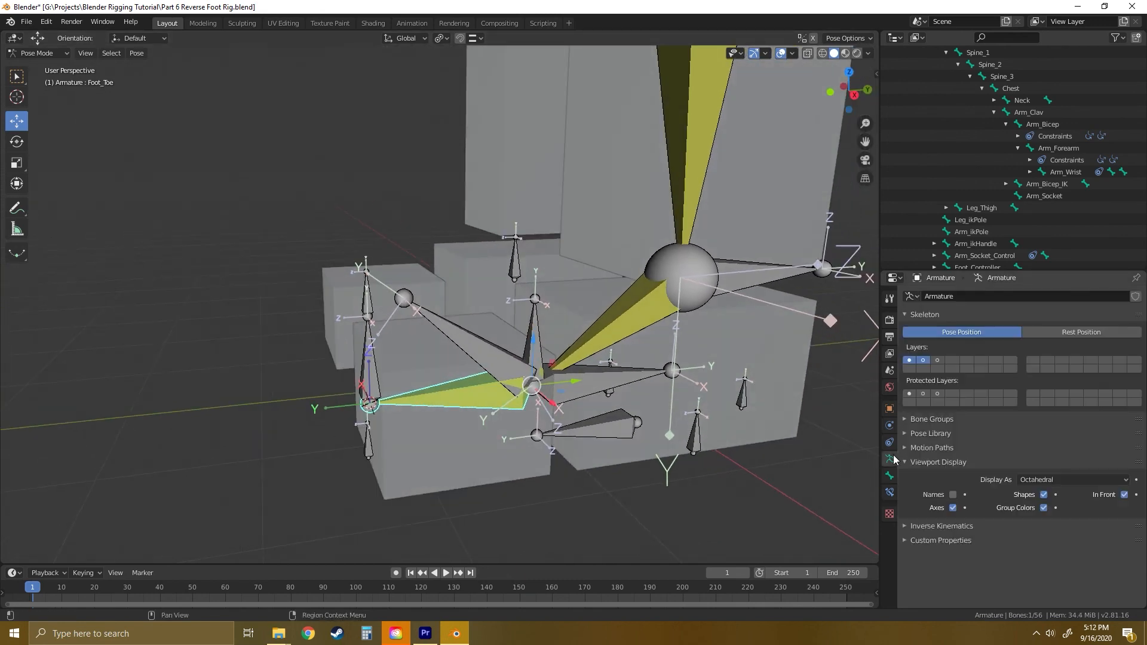
left_click(953, 508)
Test the leg by moving Foot_Controller straight down, and undo the move.
middle_click_drag(733, 443, 593, 411)
left_click(541, 455)
scroll(571, 443, "down", 2)
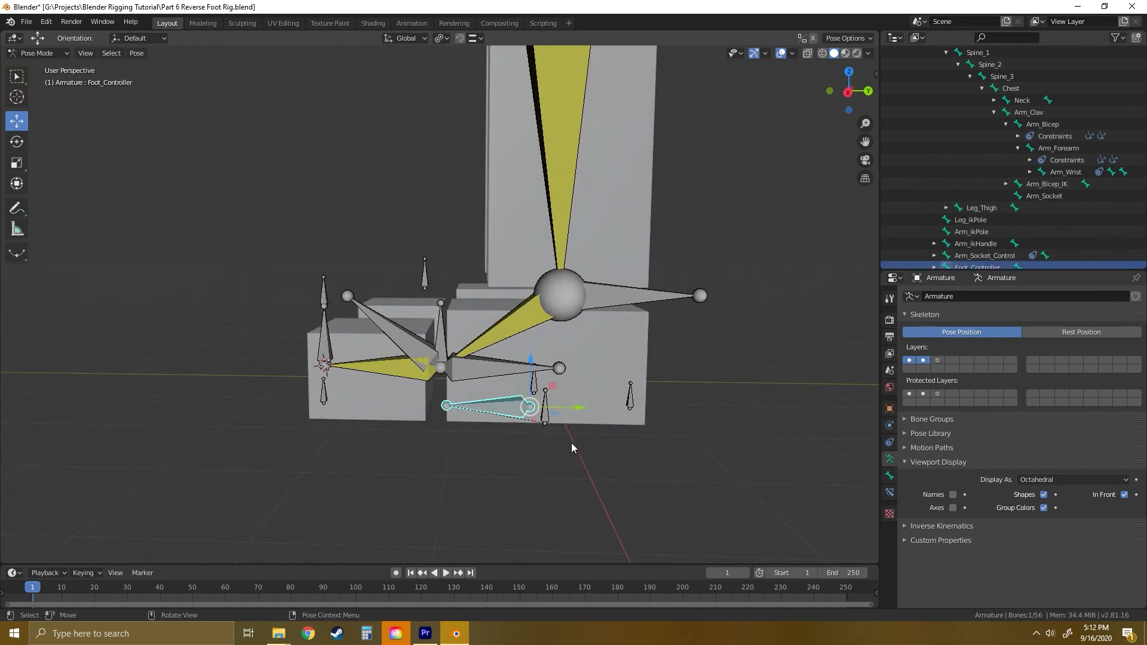
left_click_drag(530, 407, 523, 549)
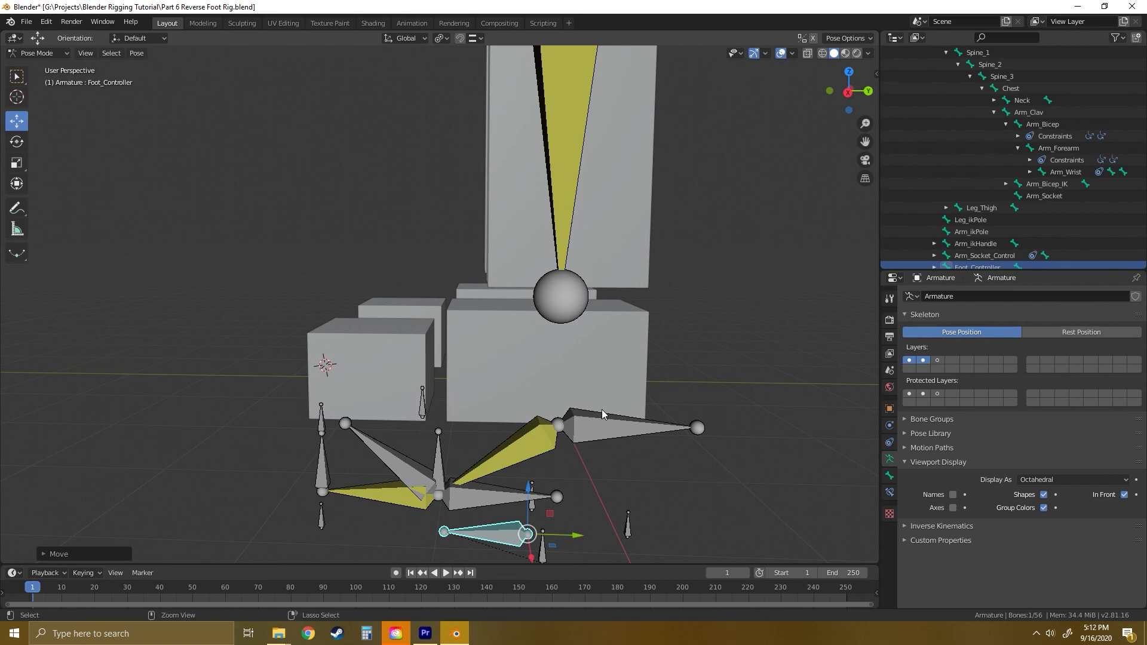
key("ctrl+z")
In Edit Mode, parent the Foot_Ankle bone to Leg_Shin using the Connected option.
left_click(533, 322)
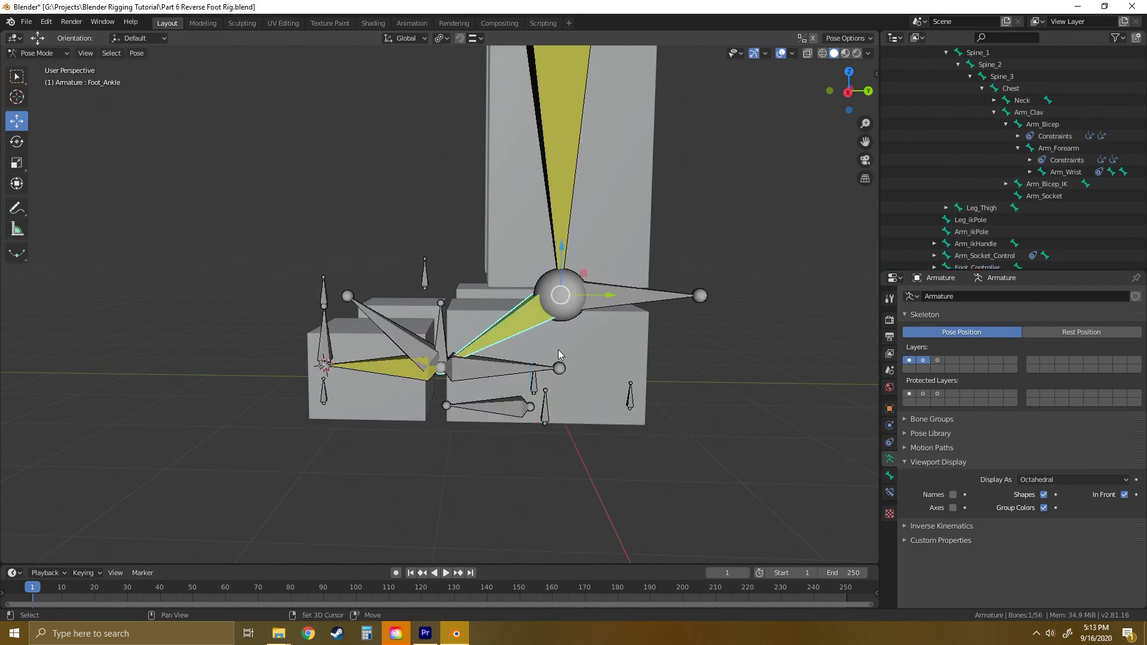
middle_click_drag(558, 349, 538, 409, "shift")
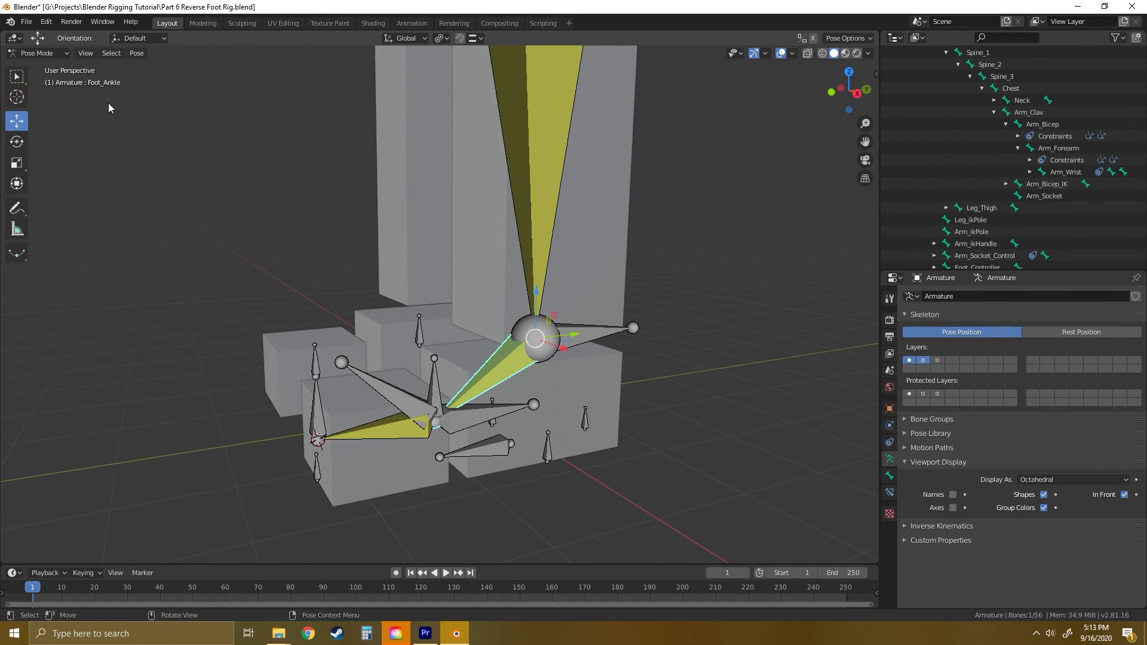
left_click(58, 53)
left_click(33, 78)
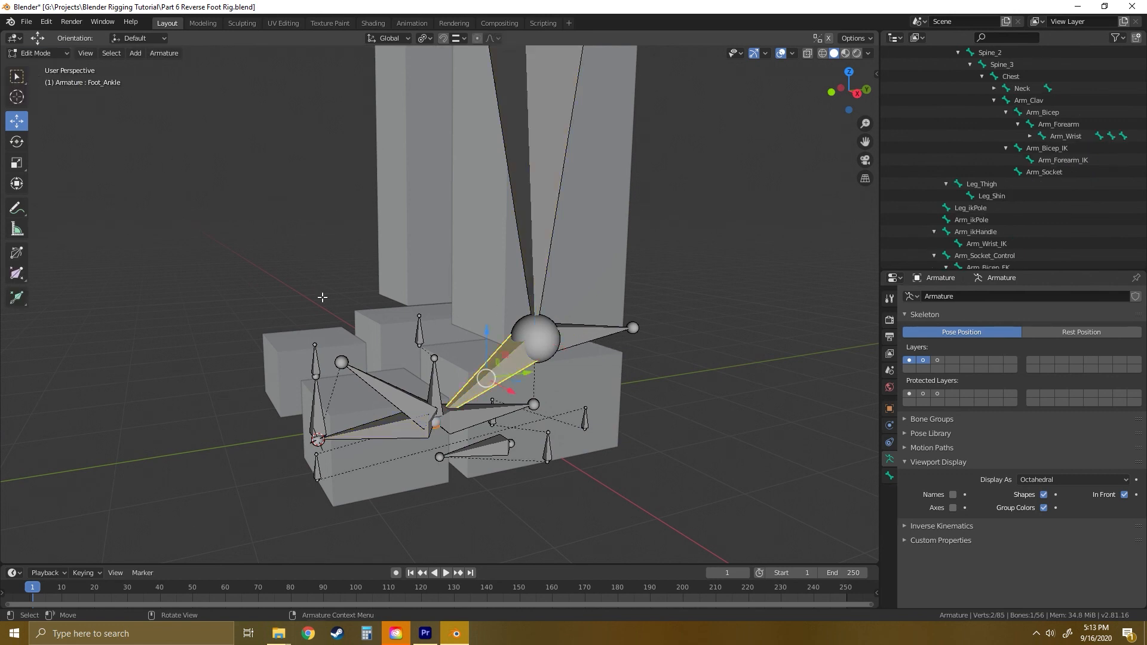
left_click(700, 400)
left_click(507, 367)
left_click(534, 233)
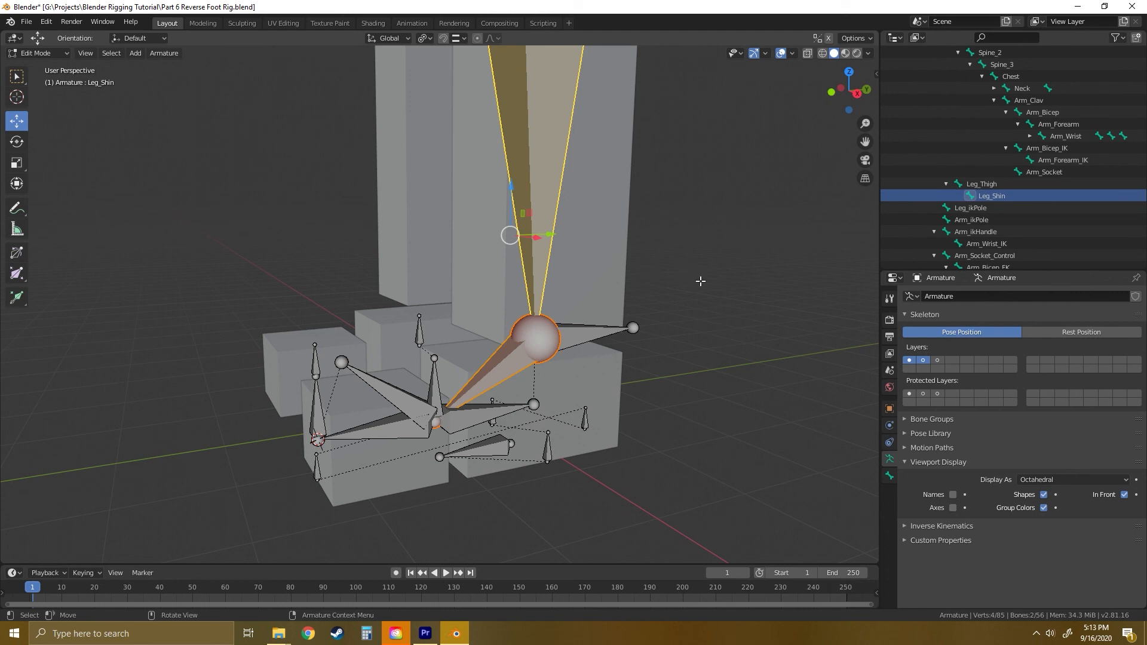
key("ctrl+p")
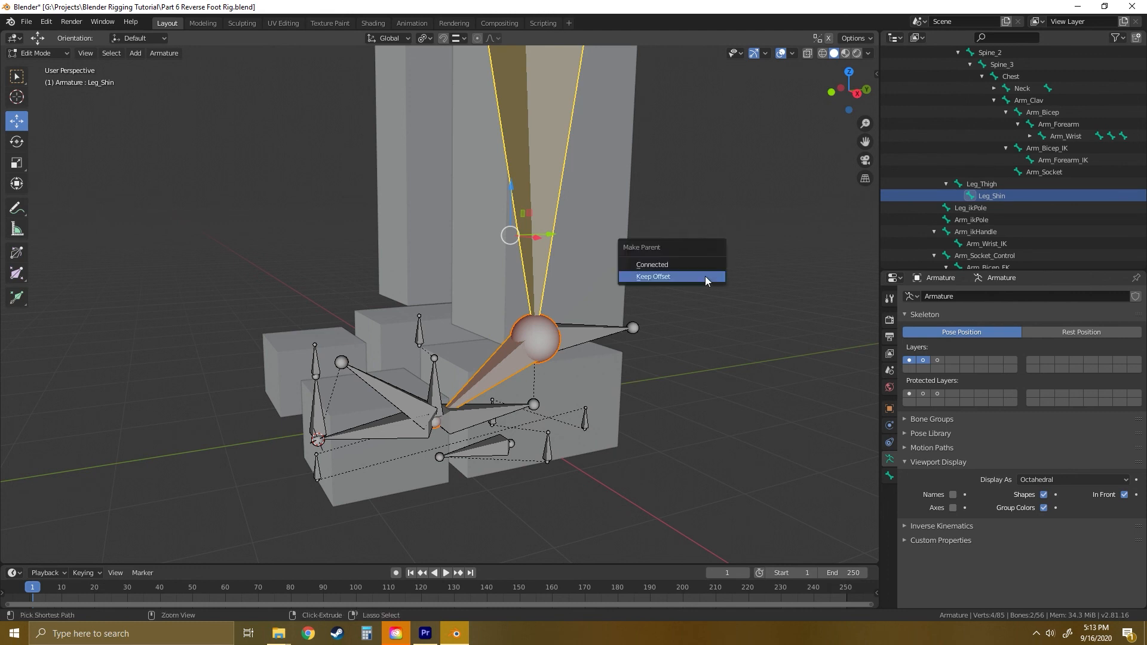
left_click(655, 265)
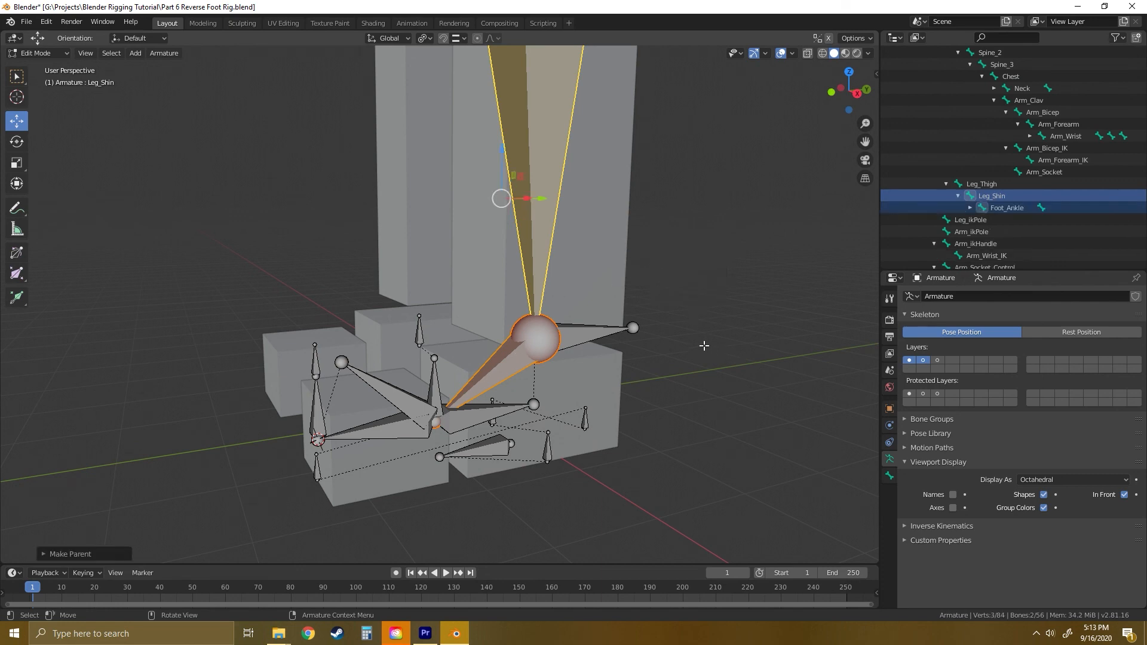
left_click(674, 355)
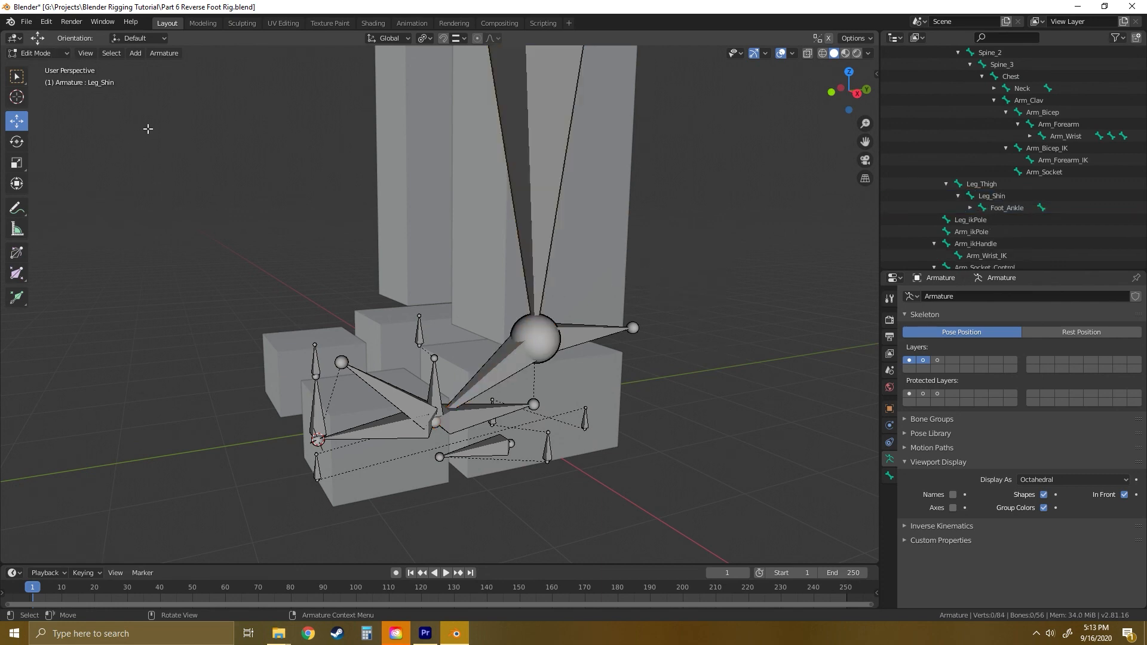
Select the FootRig_Foot_ikPole bone above the foot and return the armature to Pose Mode.
middle_click_drag(598, 278, 490, 298)
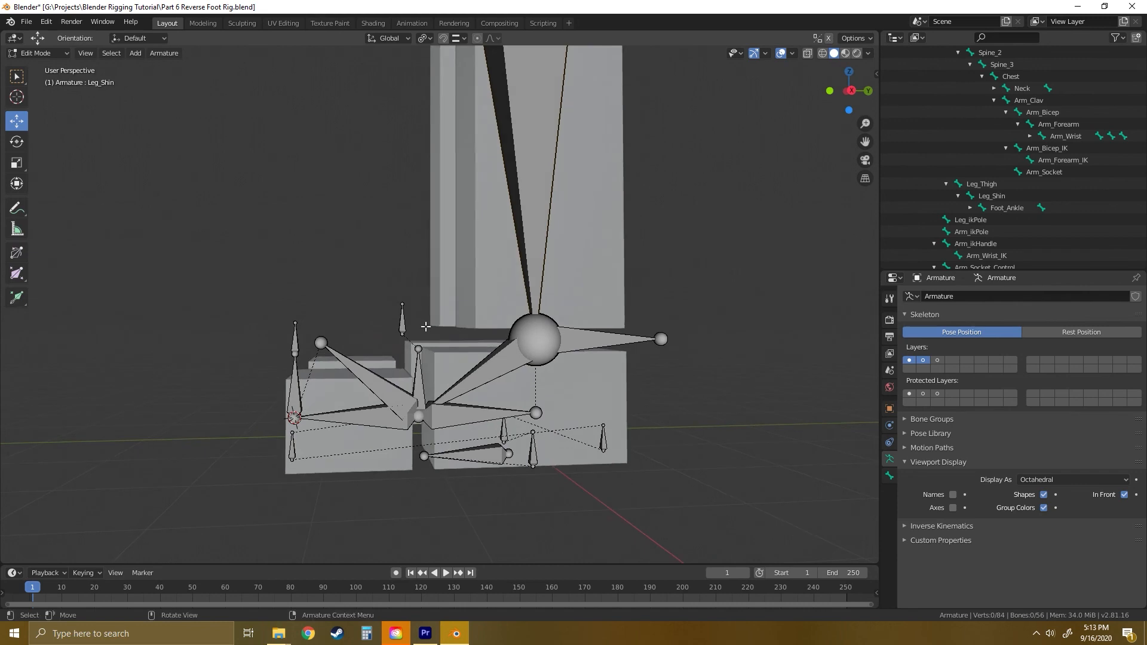
left_click(405, 323)
scroll(457, 349, "up", 3)
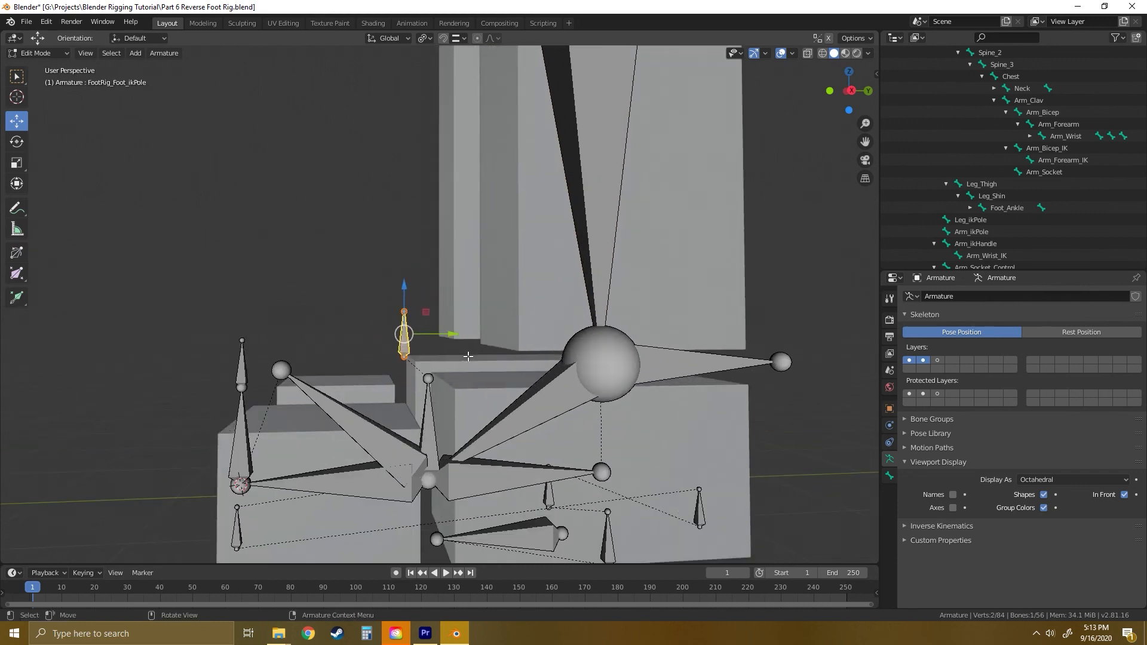
middle_click_drag(485, 338, 494, 346)
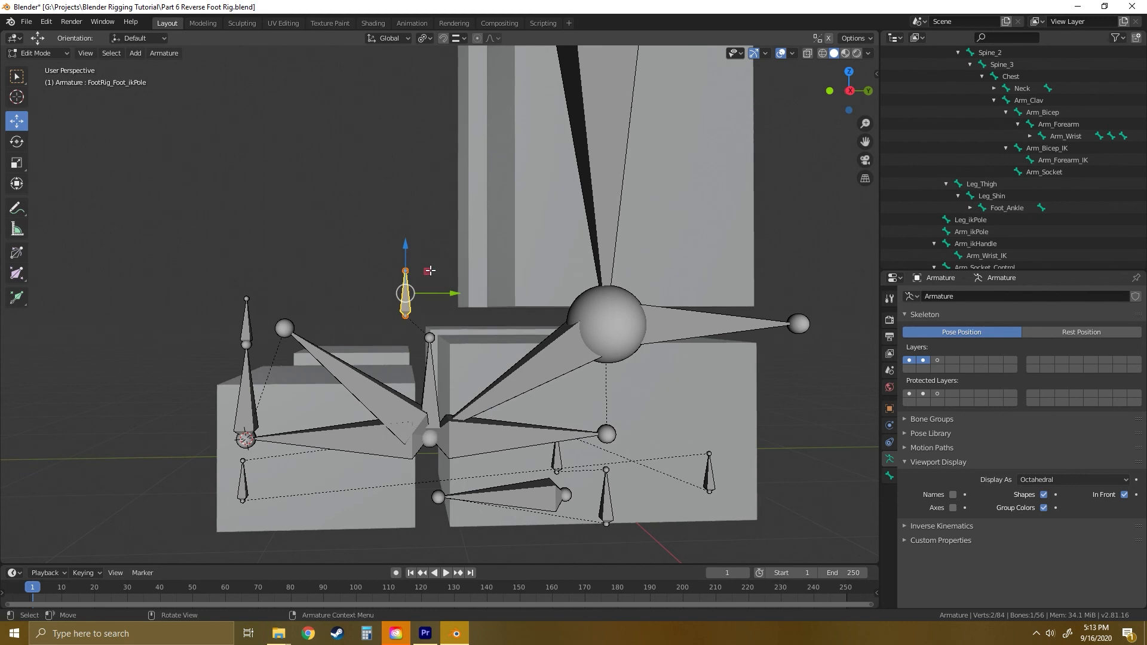
left_click(37, 53)
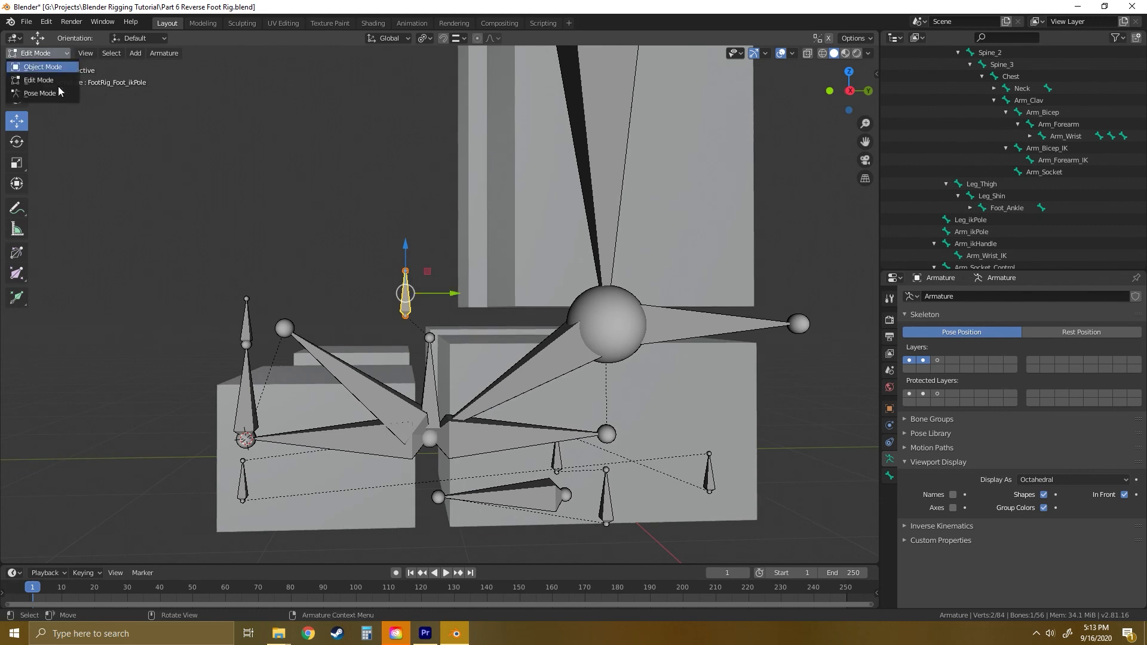
left_click(33, 91)
Try rotating the FootRig_BallLift bone by about 72° to check the ankle's behaviour, and cancel the rotation.
left_click(514, 495)
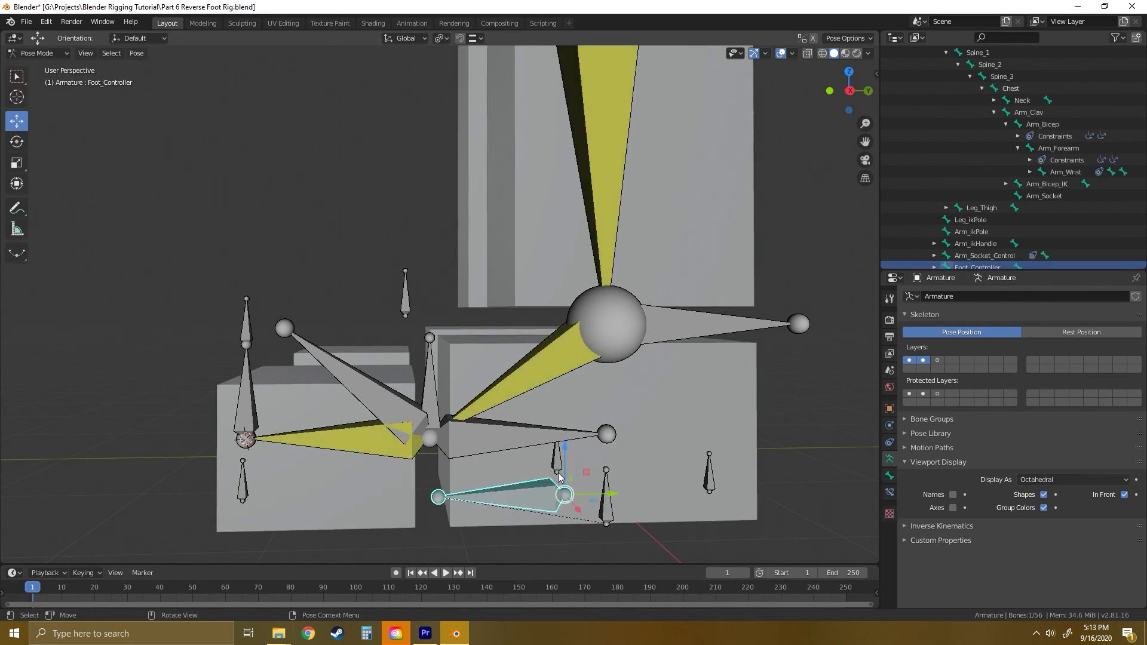
left_click(482, 434)
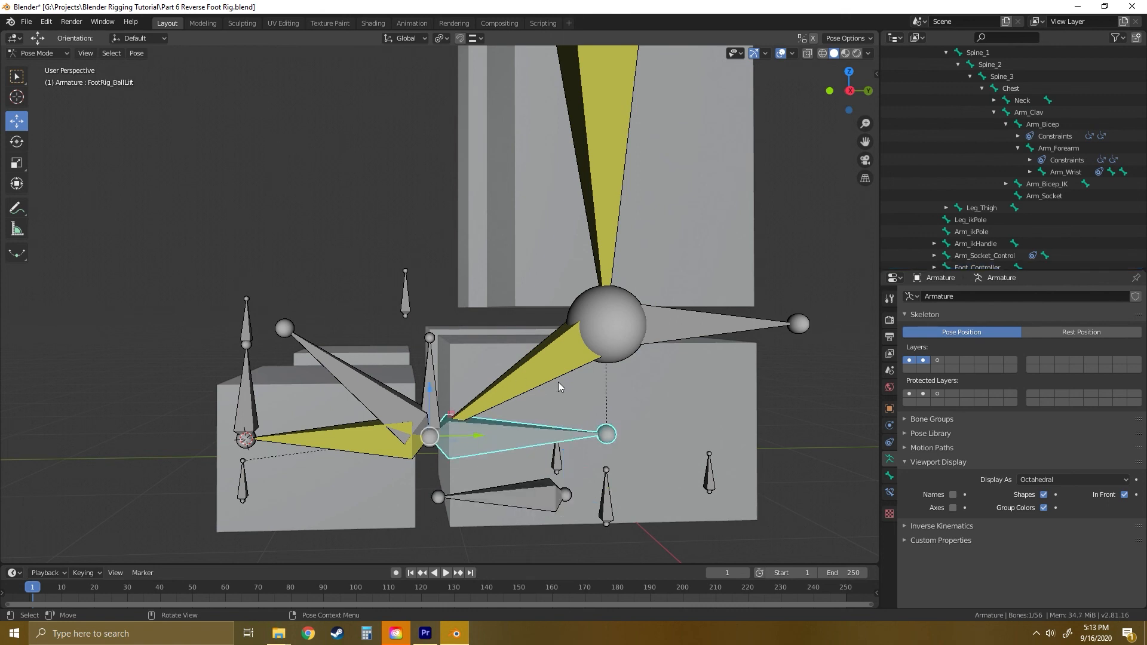
key("shift+space")
left_click(486, 424)
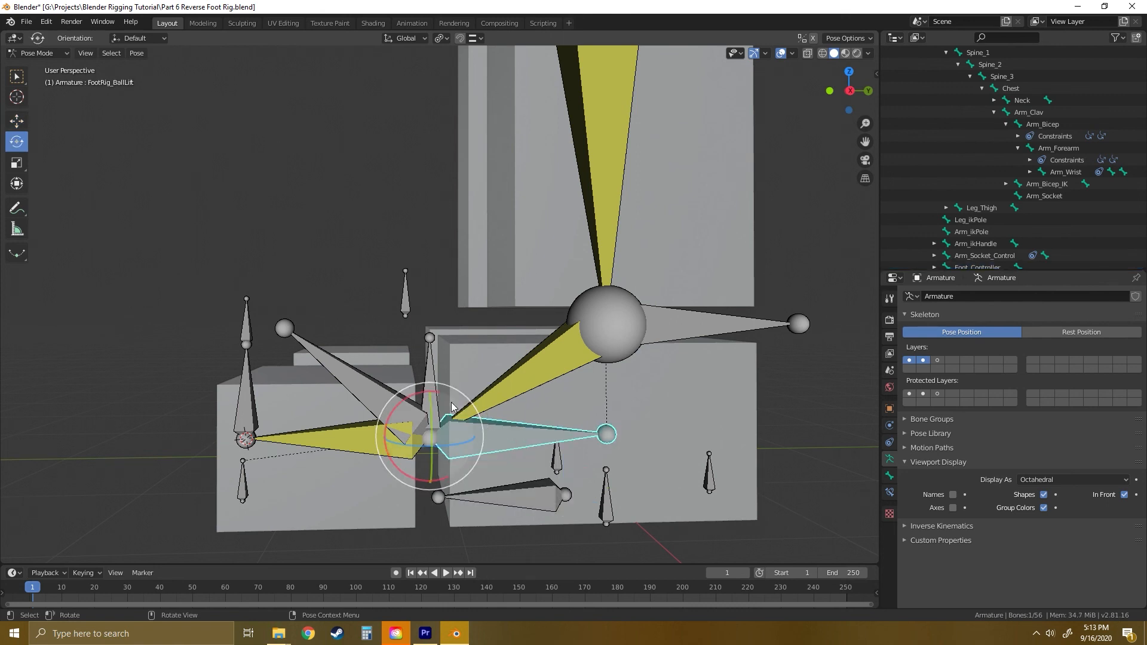
left_click_drag(414, 392, 413, 396)
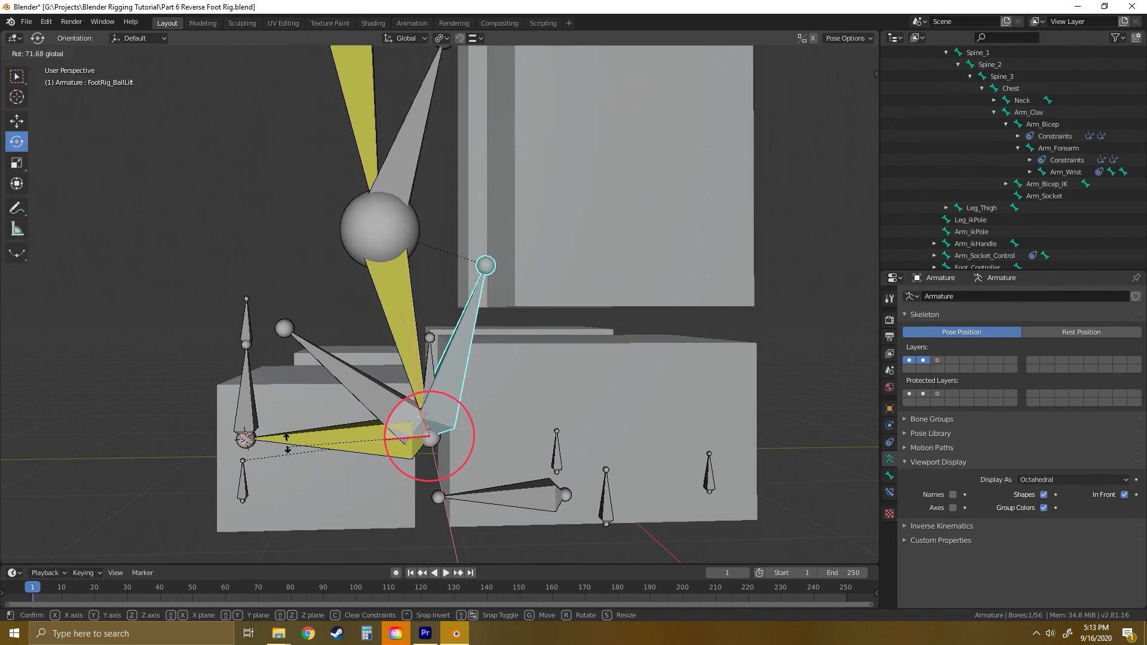
right_click(400, 380)
Move FootRig_Foot_ikPole upward and forward, farther away from the ankle.
left_click(407, 302)
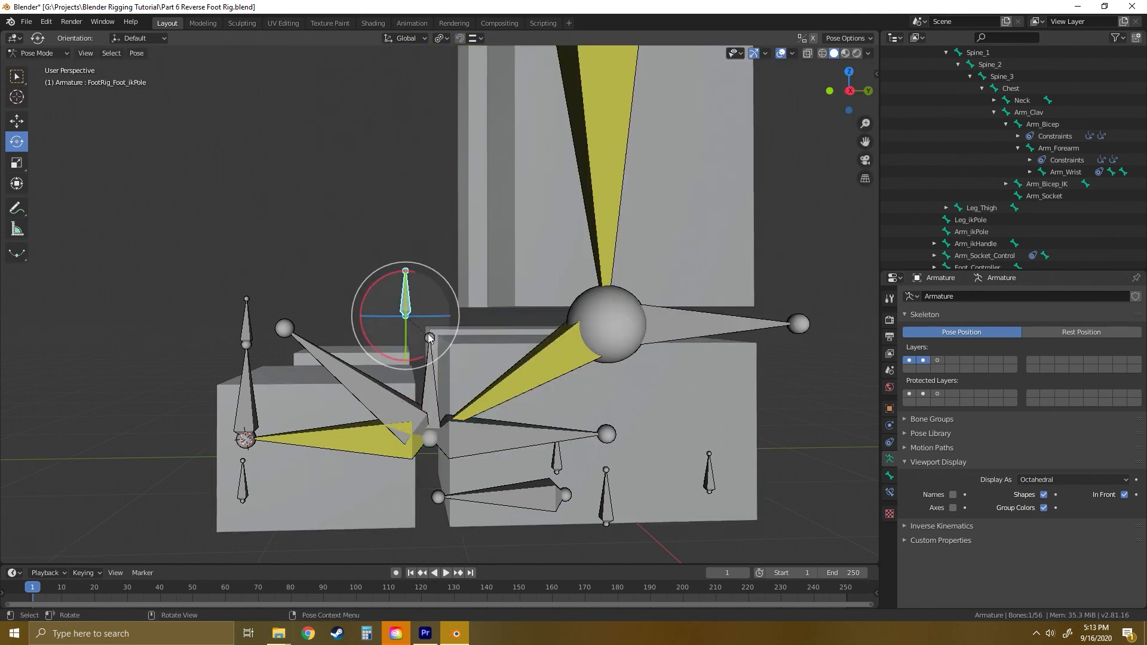
key("shift+space")
left_click(419, 317)
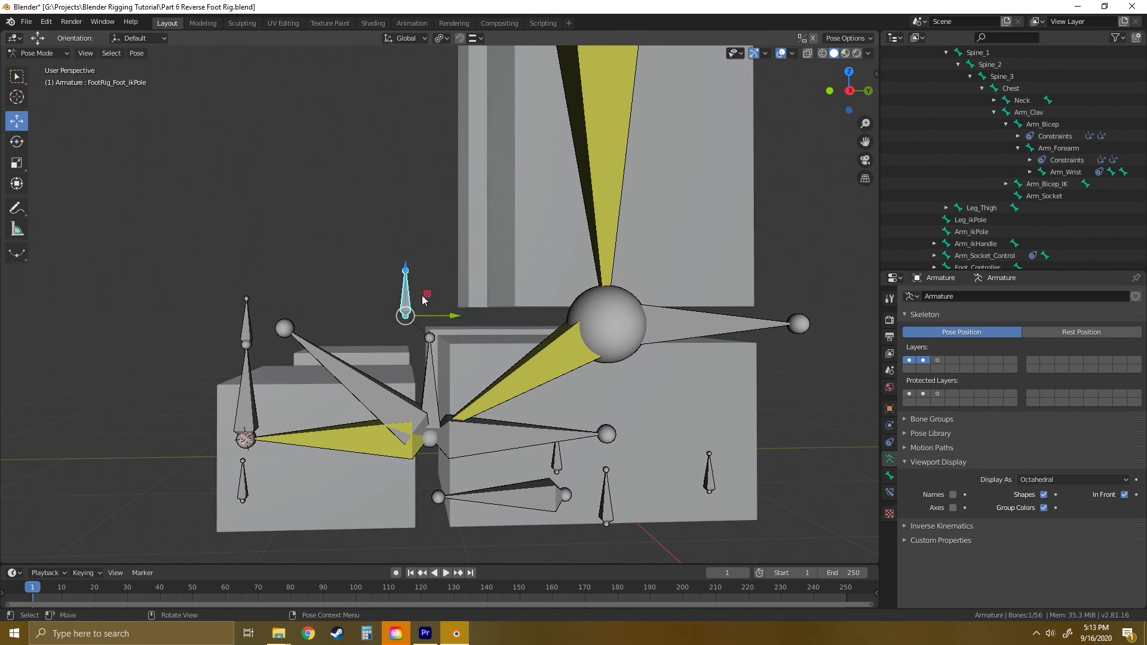
left_click_drag(423, 297, 385, 269)
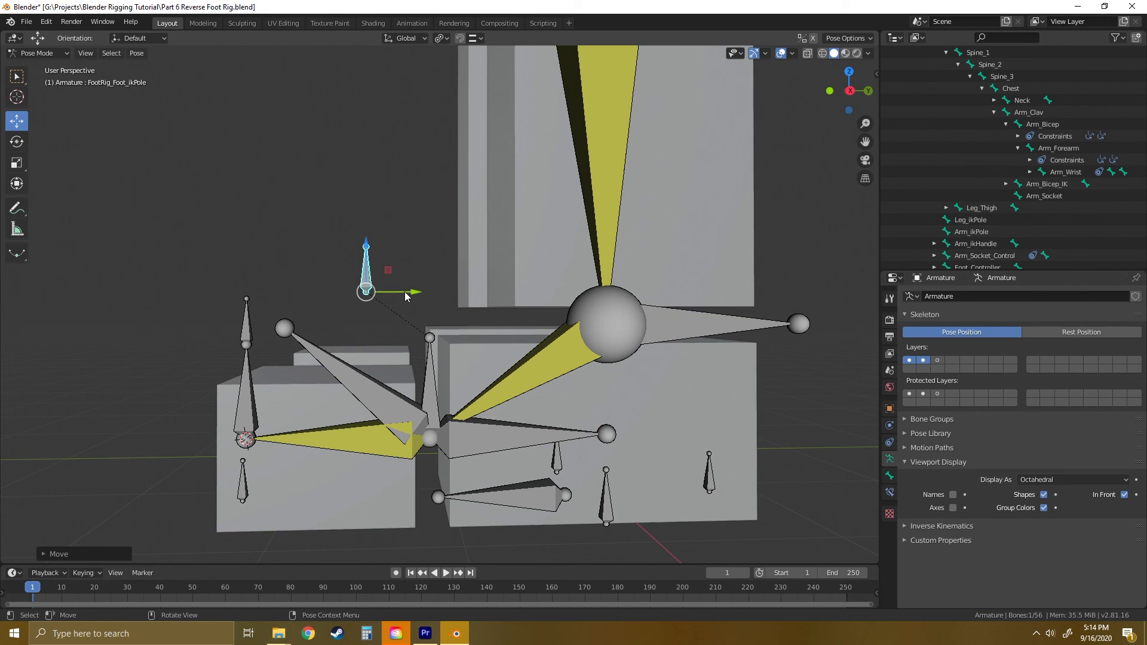
left_click_drag(386, 273, 368, 264)
Test the repositioned pole by rotating FootRig_BallLift to raise the heel, and undo the rotation.
key("shift+space")
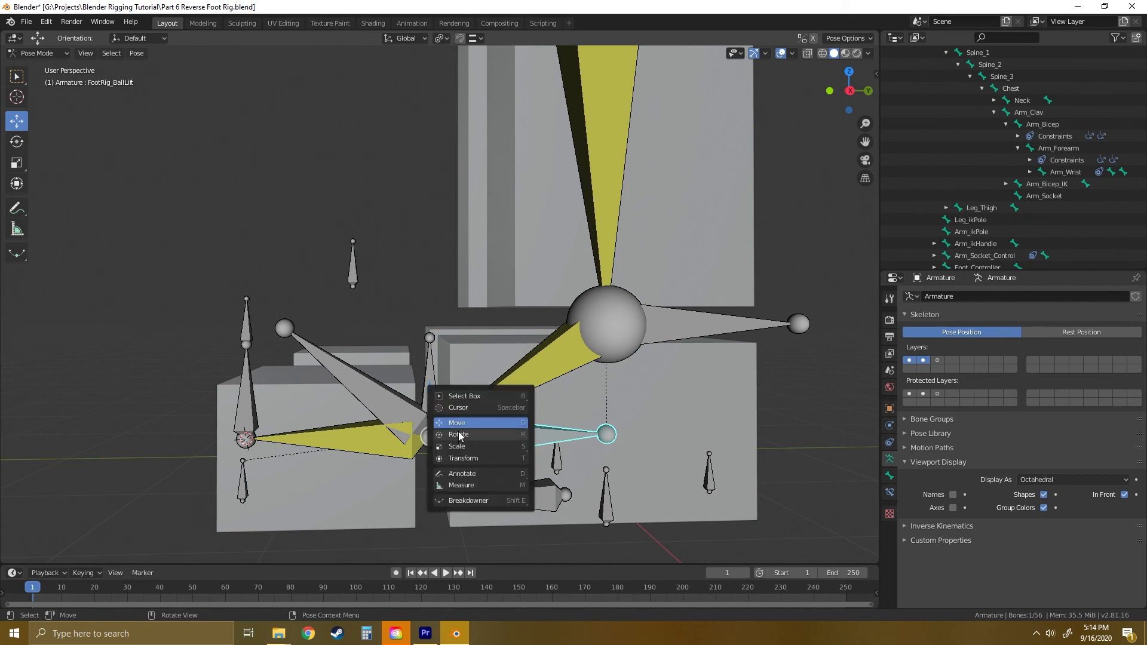
key("r")
left_click_drag(419, 397, 470, 395)
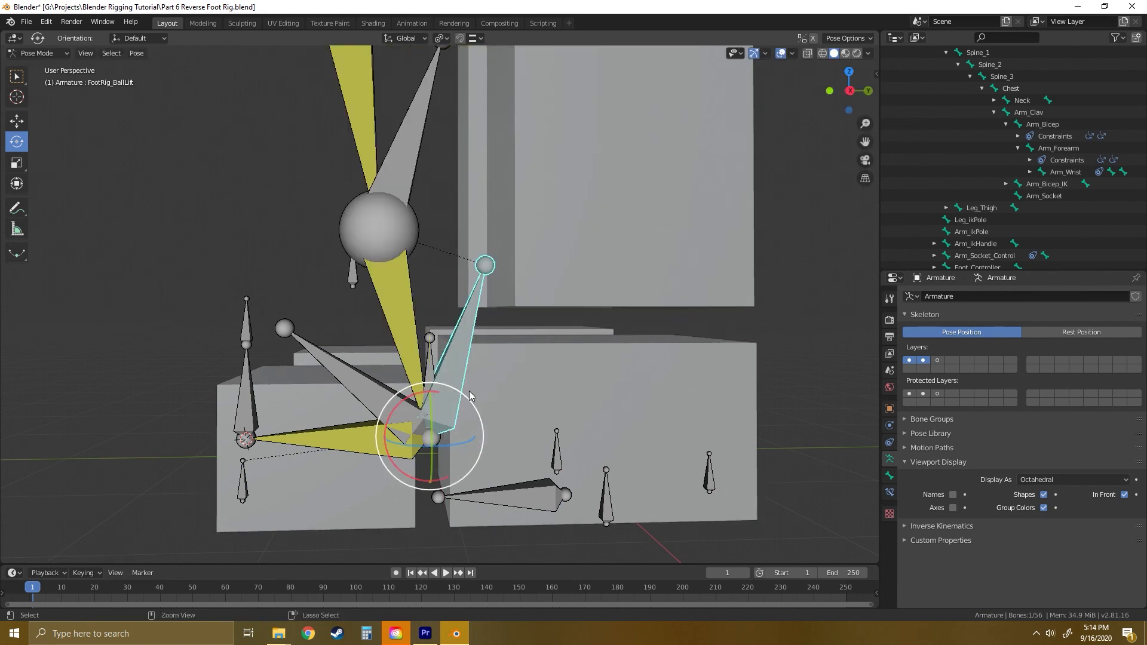
key("ctrl+z")
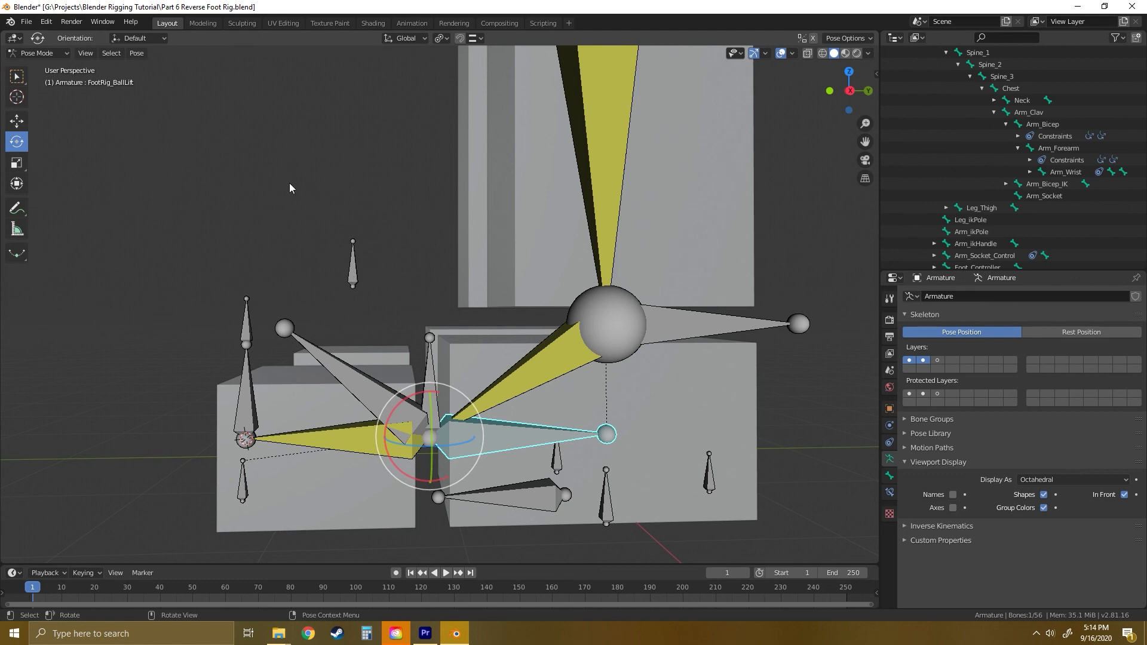
Test the foot's side rolls by trial-rotating FootRig_LeftRoll and FootRig_RightRoll without keeping the rotations.
middle_click_drag(446, 231, 502, 299)
left_click(514, 432)
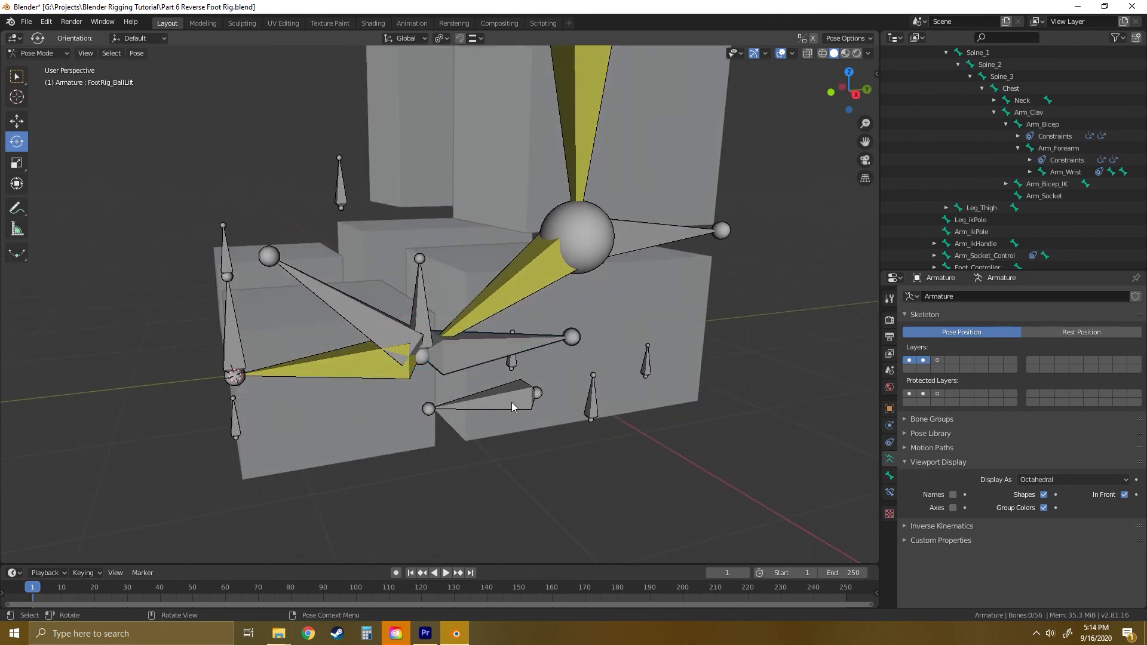
middle_click_drag(511, 403, 572, 386)
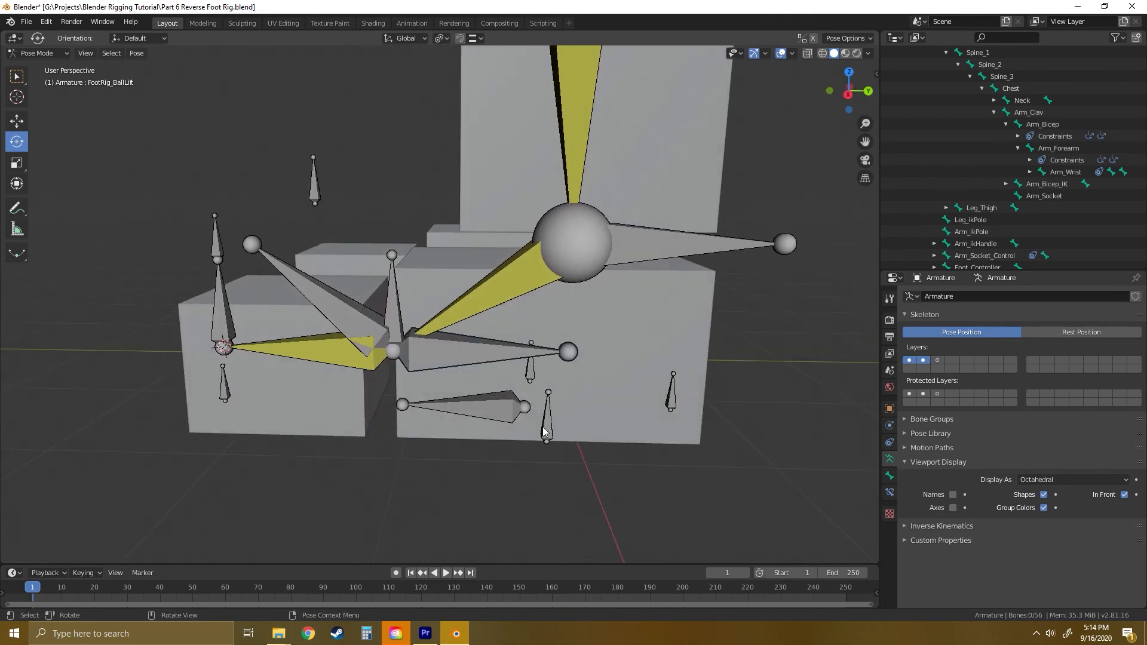
middle_click_drag(675, 407, 533, 385)
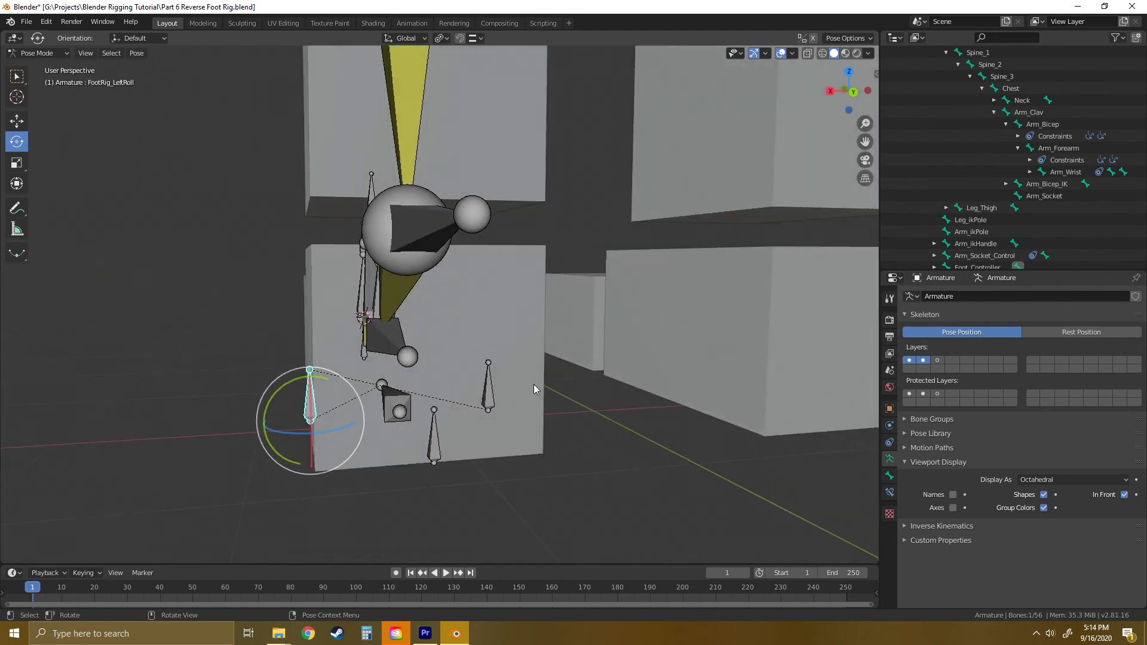
mouse_move(328, 379)
left_mouse_down()
mouse_move(306, 374)
mouse_move(323, 375)
left_mouse_up()
middle_click_drag(322, 375, 414, 339)
left_click(417, 344)
middle_click_drag(485, 365, 447, 333)
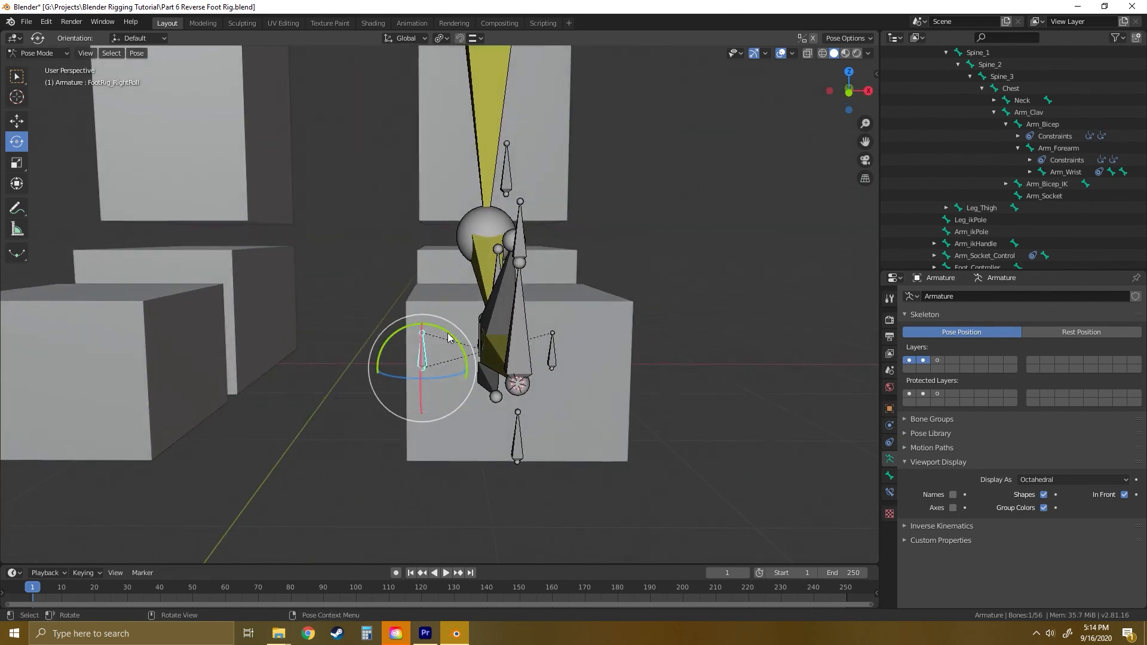
left_click_drag(447, 333, 446, 328)
Trial-rotate FootRig_BallLift while viewing the whole leg, and return it to its rest pose.
middle_click_drag(594, 349, 475, 352)
left_click(447, 349)
left_click_drag(418, 309, 405, 304)
middle_click_drag(405, 304, 431, 308)
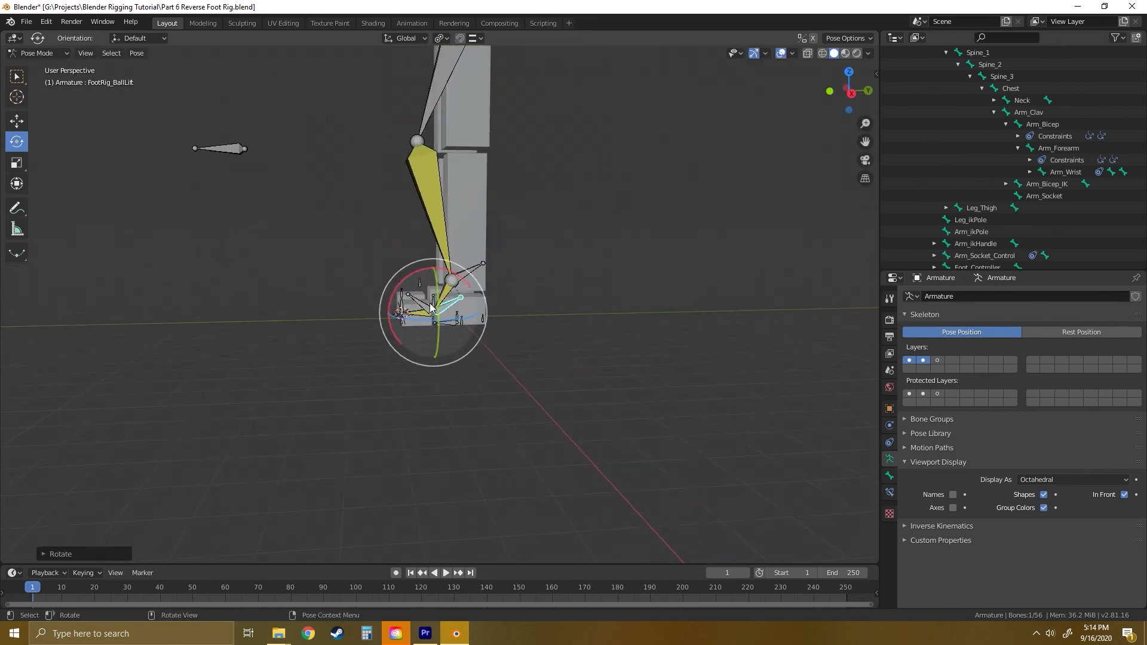
scroll(395, 299, "up", 10)
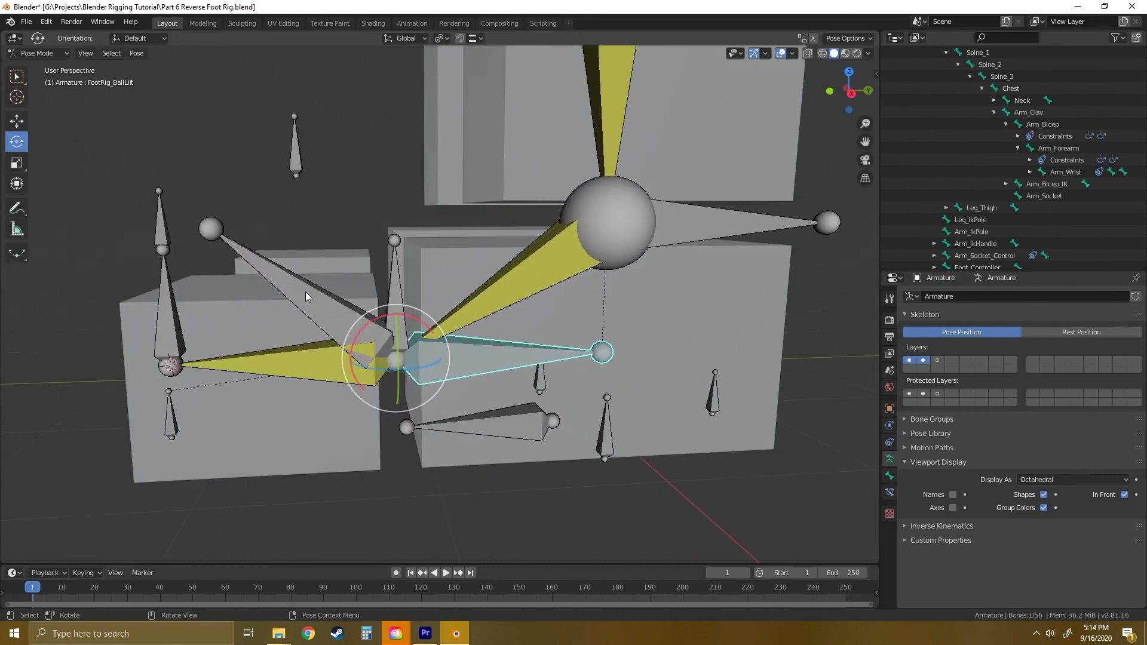
Try rotating the slanted toe control bone above the toes about the ball joint, and cancel the rotation.
left_click(345, 296)
left_click_drag(376, 320, 407, 325)
right_click(408, 325)
Test the heel and toe pivots by rotating FootRig_HeelLift and FootRig_ToeLift, reverting each rotation.
left_click(713, 405)
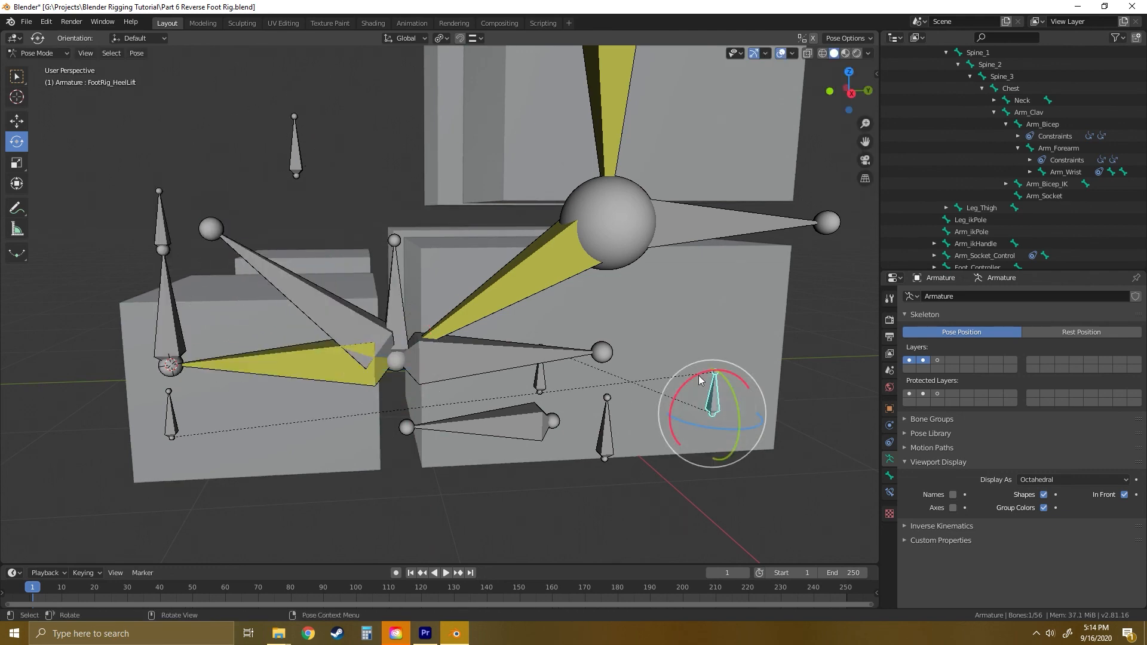
left_click_drag(700, 377, 246, 418)
right_click(723, 408)
left_click_drag(184, 396, 206, 445)
right_click(183, 440)
key("ctrl+z")
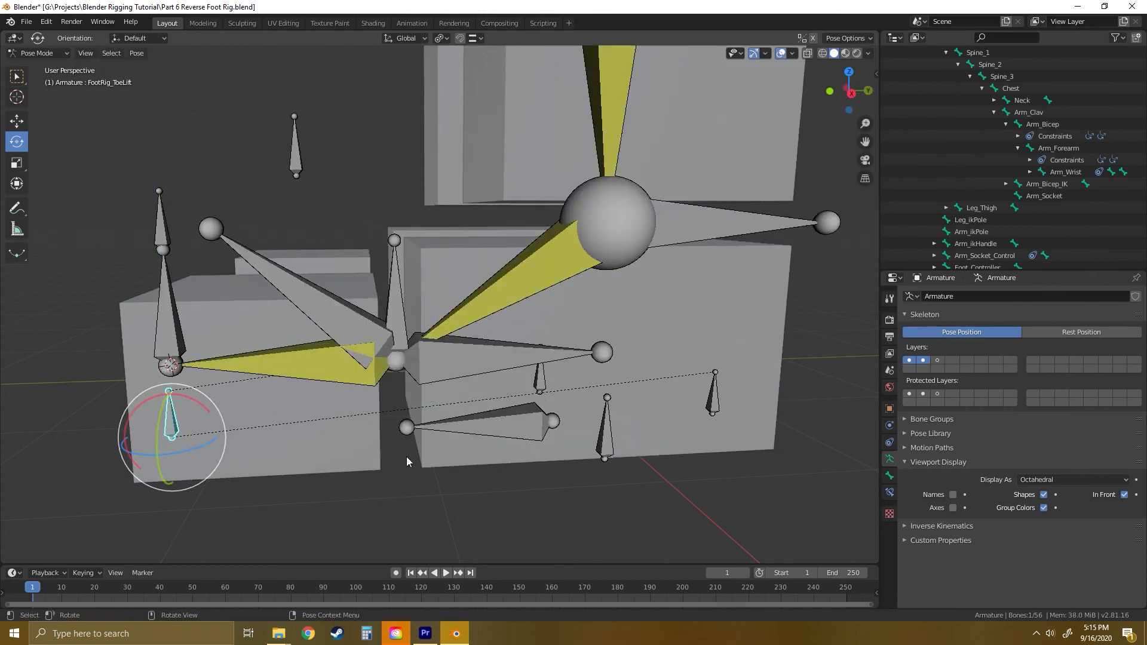
Test the whole foot rig by rotating Foot_Controller and moving it up and forward.
left_click(507, 427)
scroll(545, 362, "down", 4)
left_click_drag(512, 324, 564, 343)
key("shift+space")
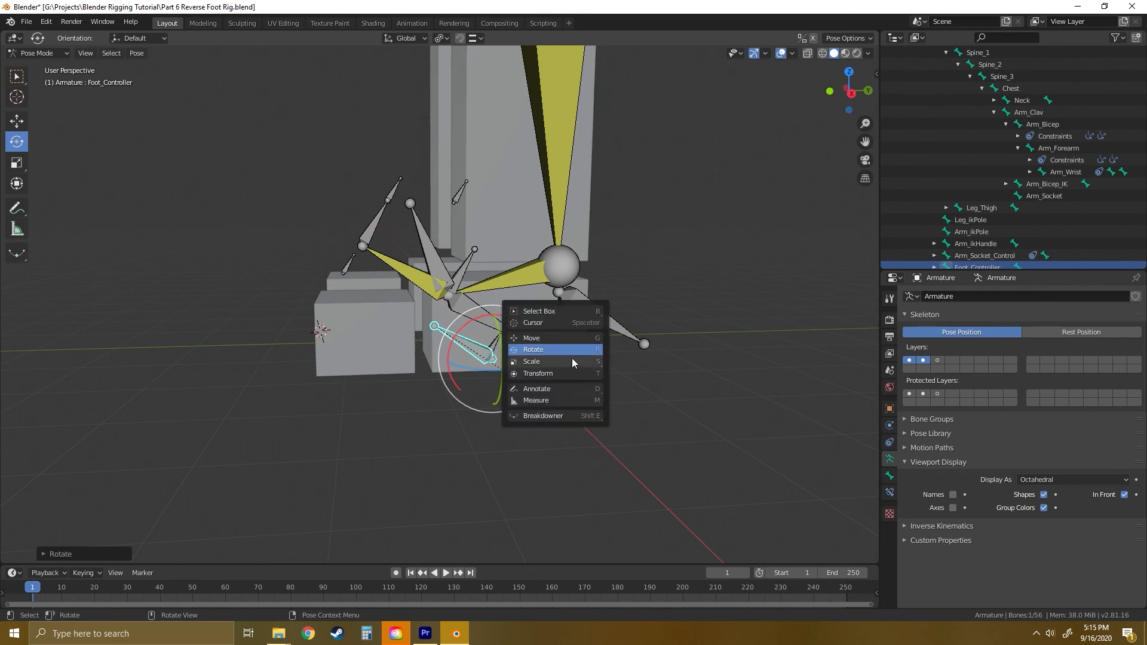
left_click(540, 338)
left_click_drag(493, 369, 474, 301)
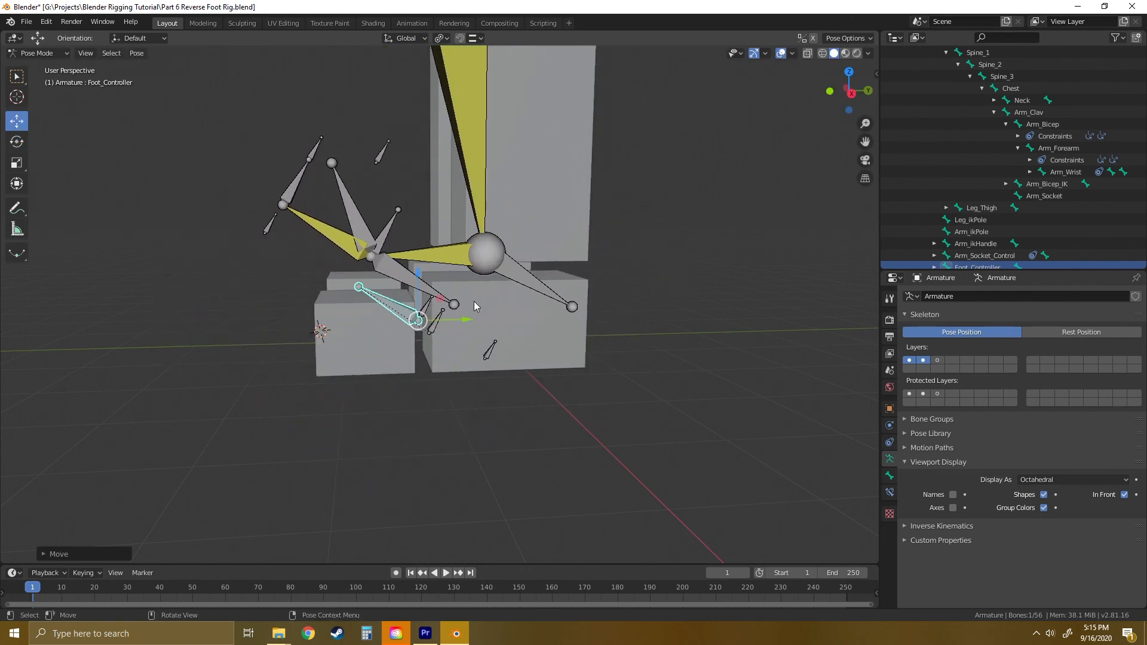
Try turning the raised Foot_Controller sideways, and return the foot rig to its rest pose.
mouse_move(474, 301)
middle_mouse_down()
mouse_move(511, 338)
mouse_move(468, 314)
middle_mouse_up()
key("shift+space")
left_click(424, 317)
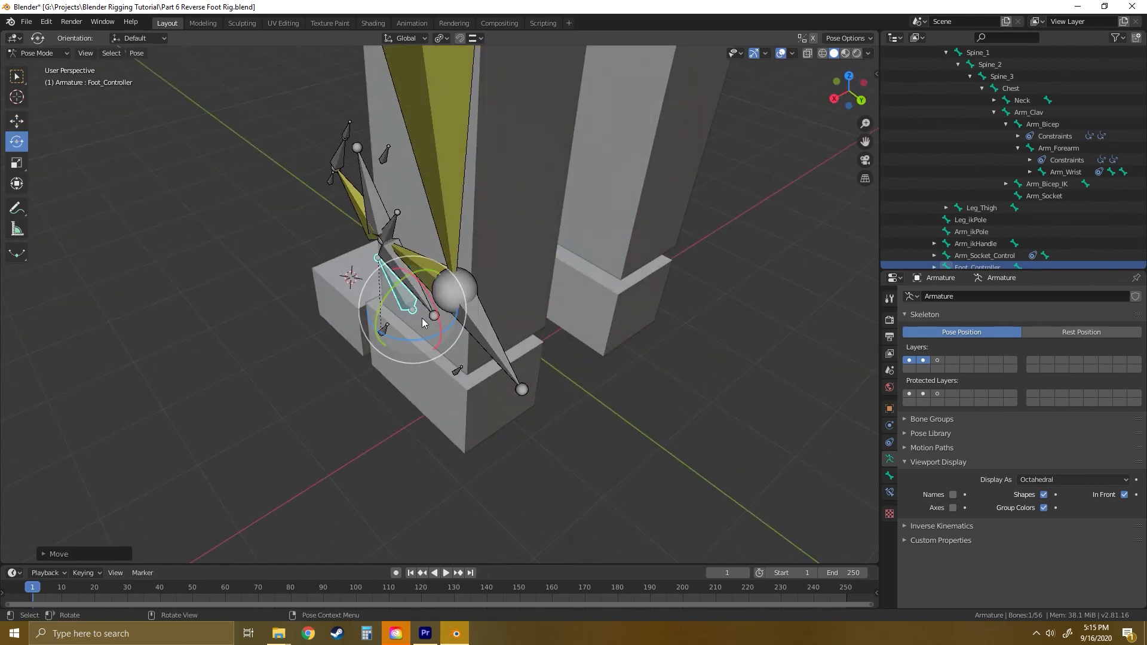
left_click_drag(422, 273, 477, 285)
right_click(476, 285)
middle_click_drag(478, 289, 508, 358)
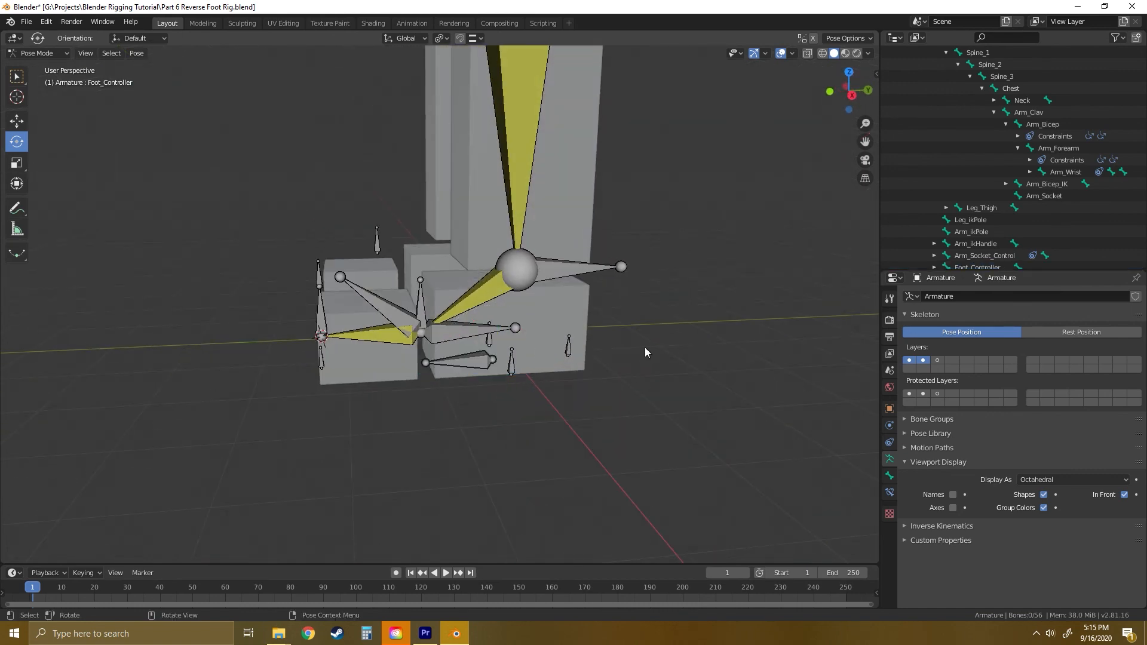